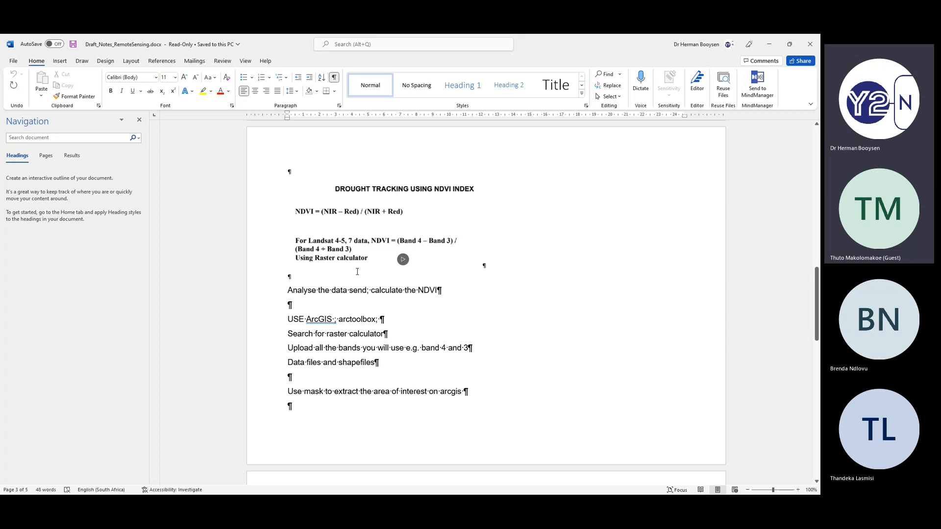
- Review the NDVI formula and the raster calculator instructions in the Word notes
key("alt+Tab")
key("alt+Tab")
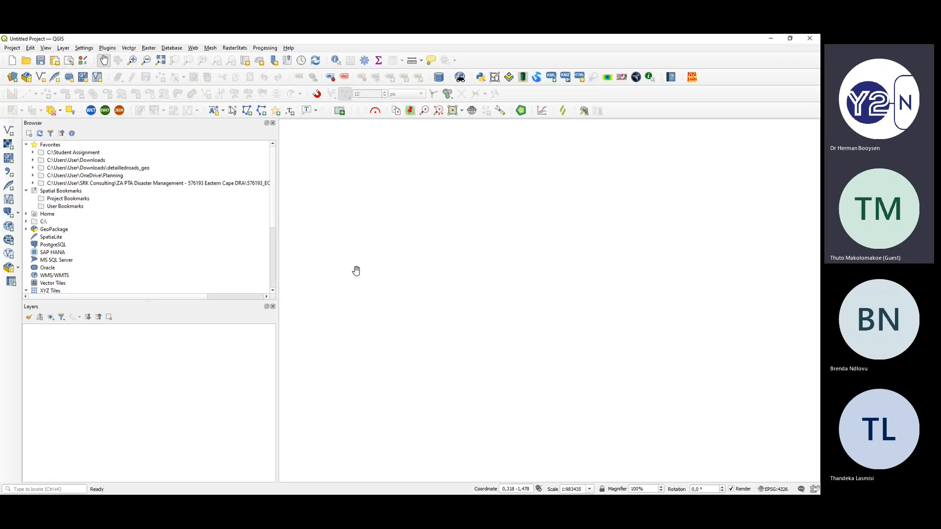
key("alt+Tab")
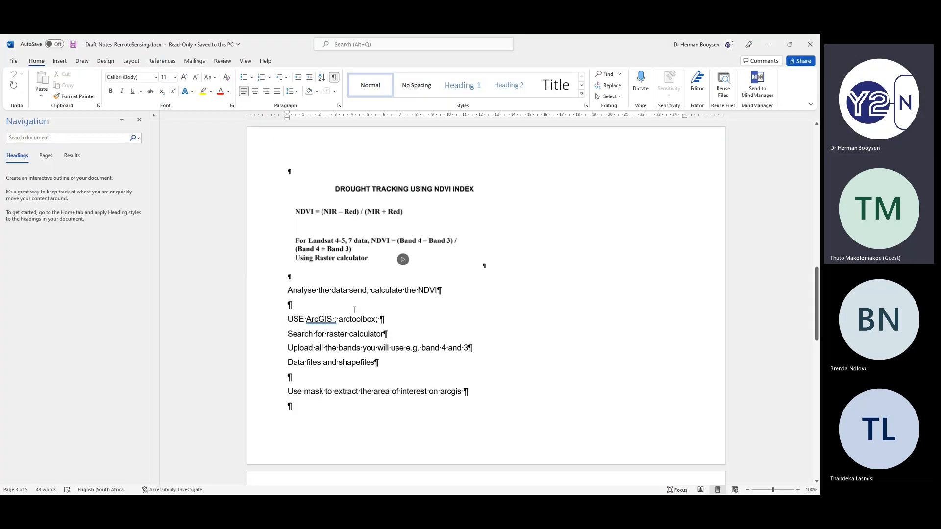
left_click(317, 319)
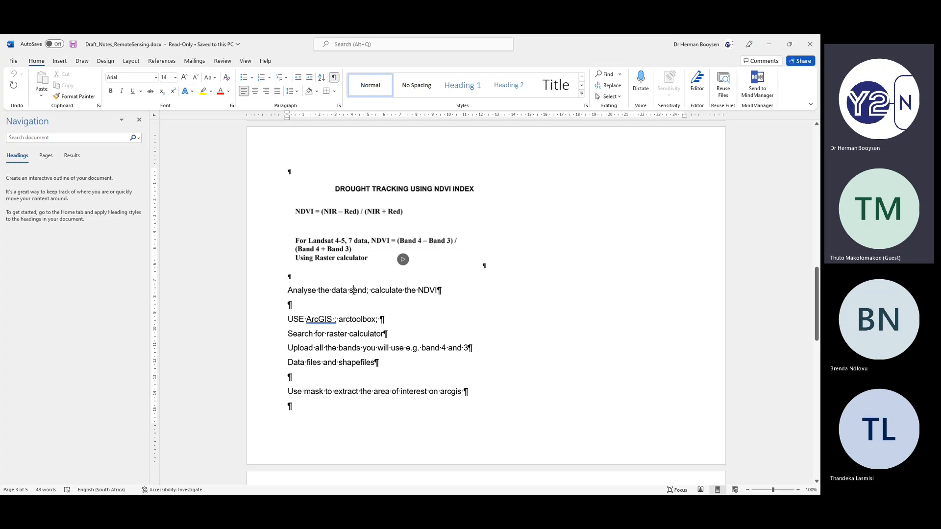
- Switch to QGIS, expand the C:\Student Assignment folder down to its Landsat files, and check the notes for the required bands
key("alt+Tab")
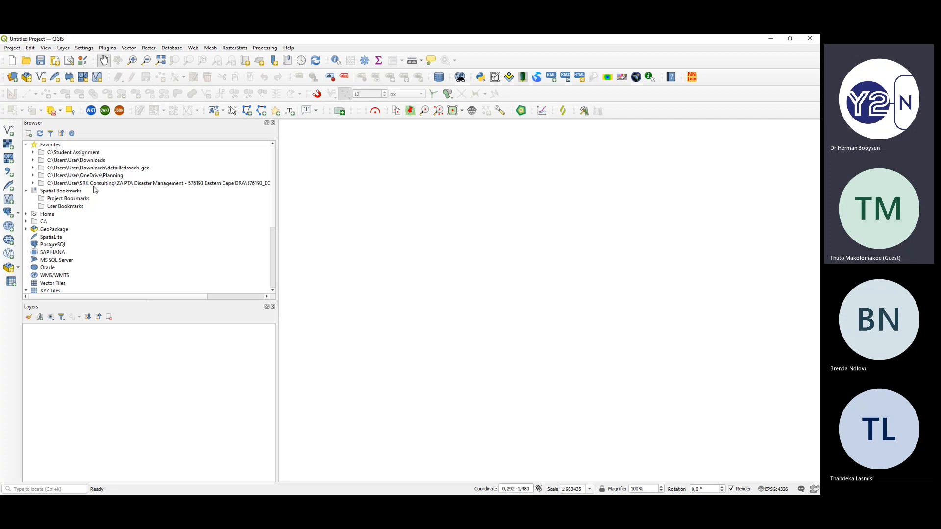
double_click(73, 153)
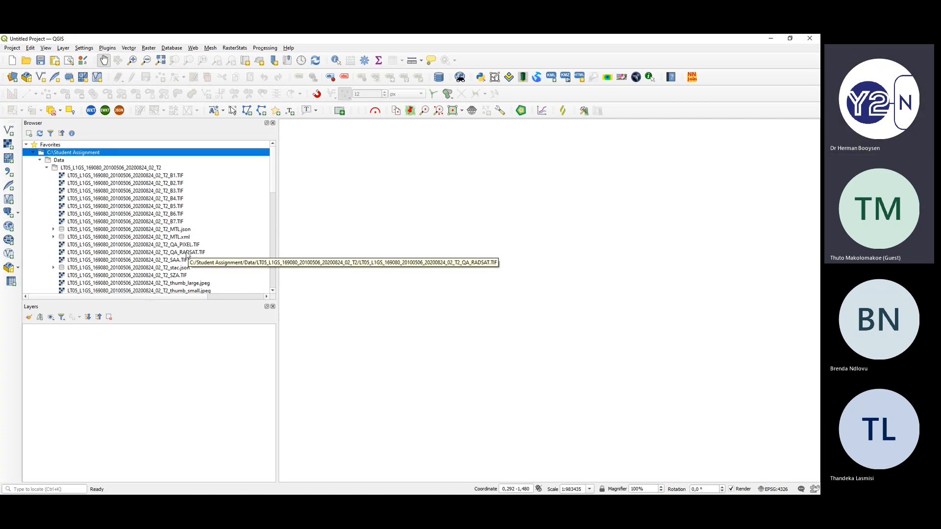
key("alt+Tab")
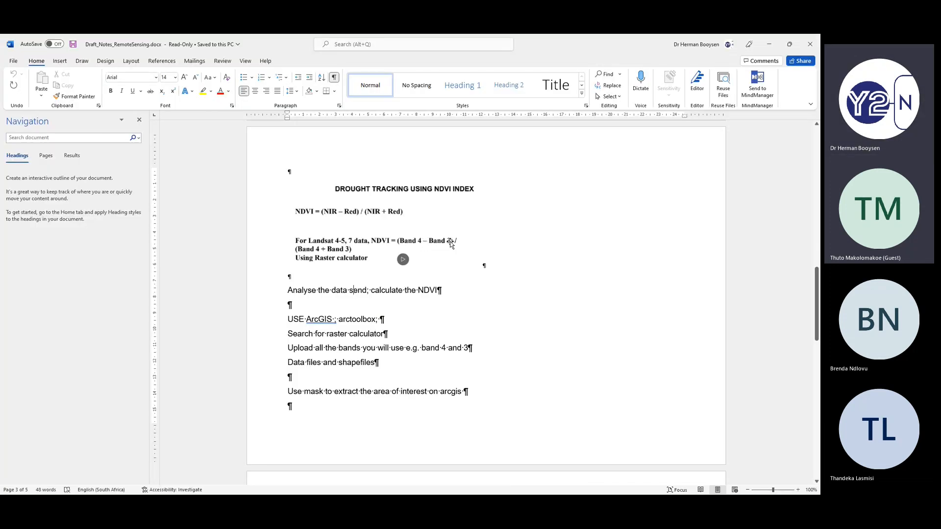
key("alt+Tab")
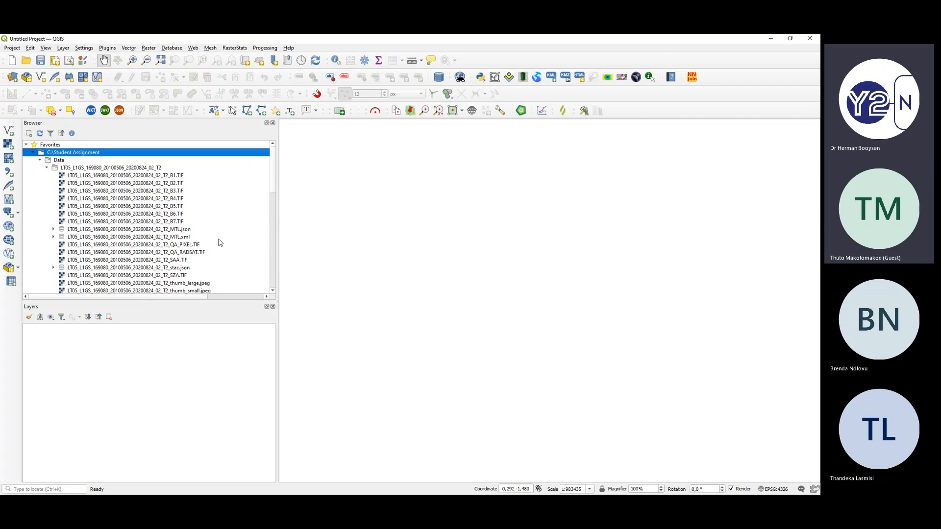
- Add the Landsat rasters ending in B3.TIF and B4.TIF to the project and collapse the expanded layer legend
double_click(180, 192)
double_click(180, 198)
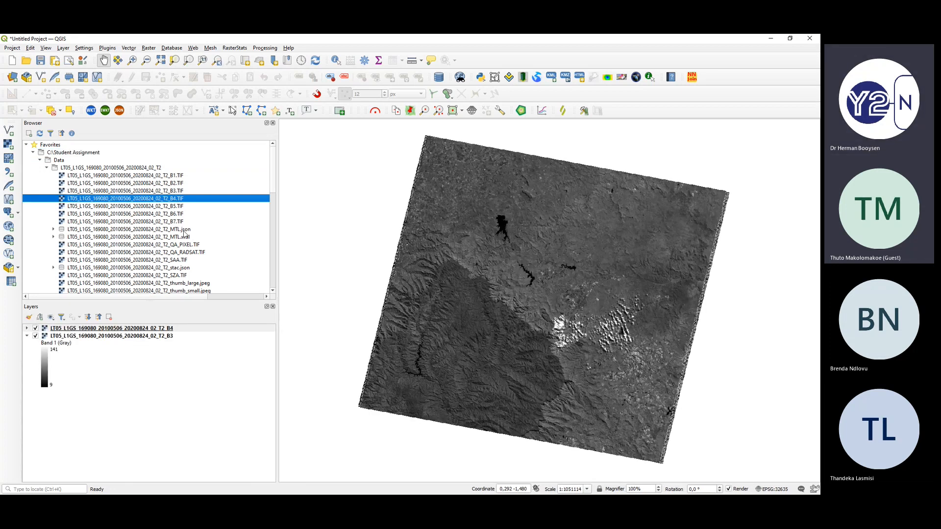
key("alt+Tab")
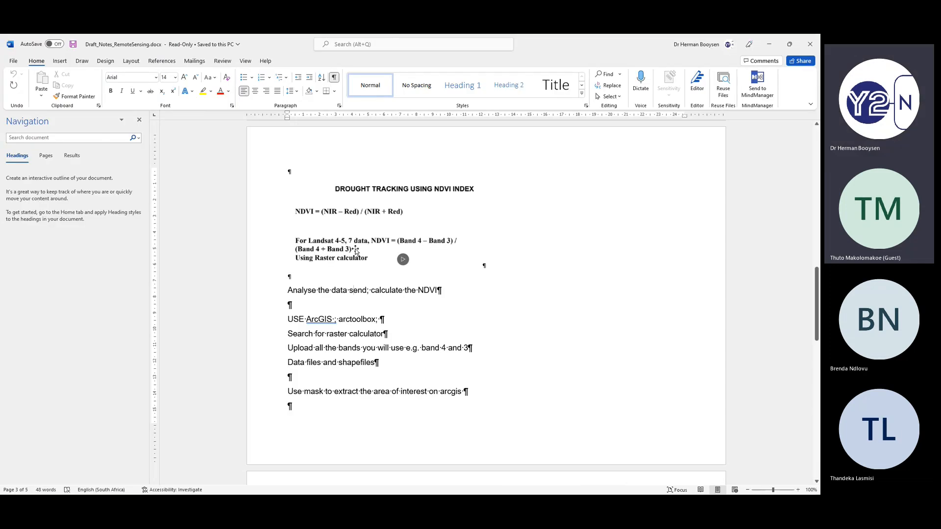
key("alt+Tab")
left_click(29, 329)
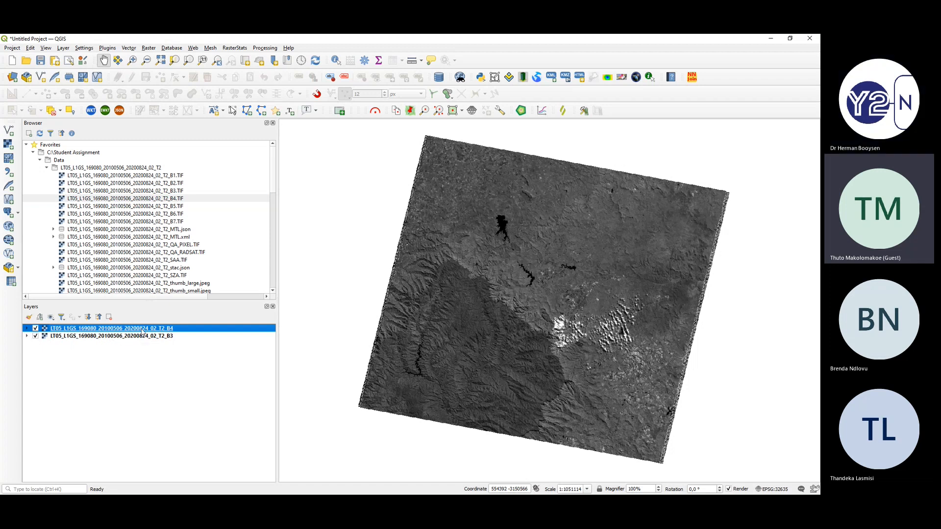
- Switch to the Teams meeting, mute the microphone, and return to QGIS
key("alt+Tab")
key("alt+Tab")
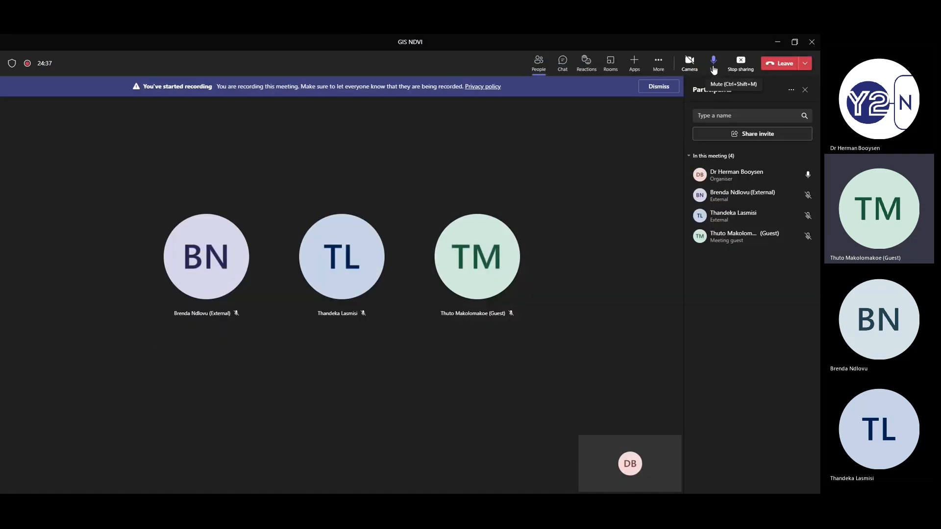
left_click(714, 67)
key("alt+Tab")
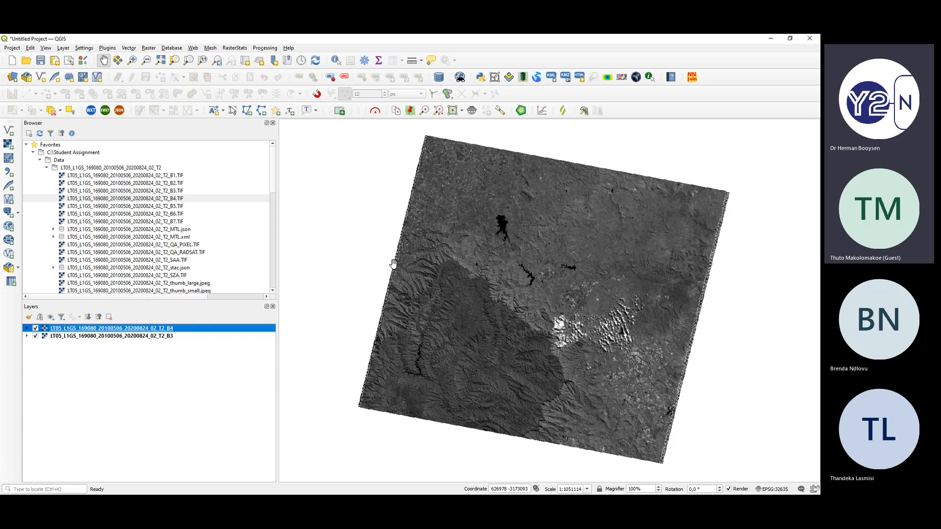
- Find the Raster calculator algorithm by searching for "raster calcu", open it, and widen and move its dialog clear of the layer list
left_click(147, 49)
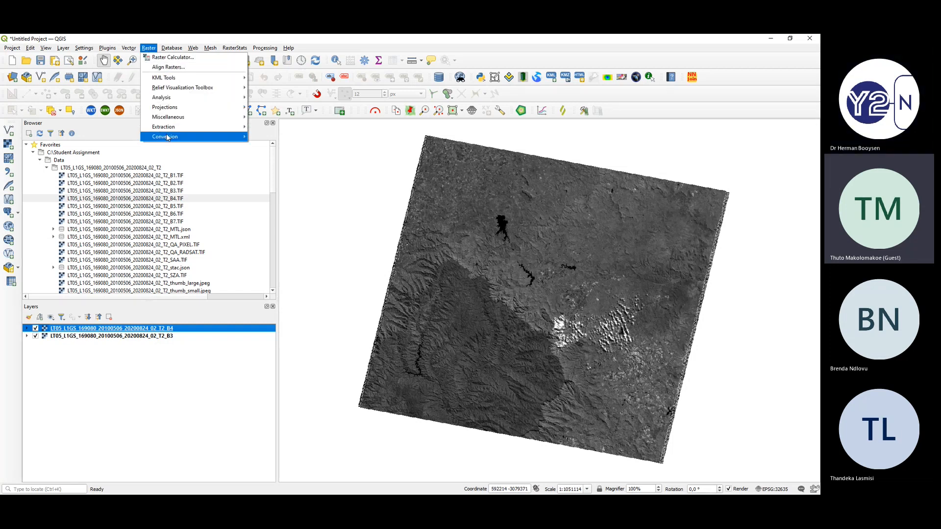
mouse_move(170, 107)
mouse_move(176, 80)
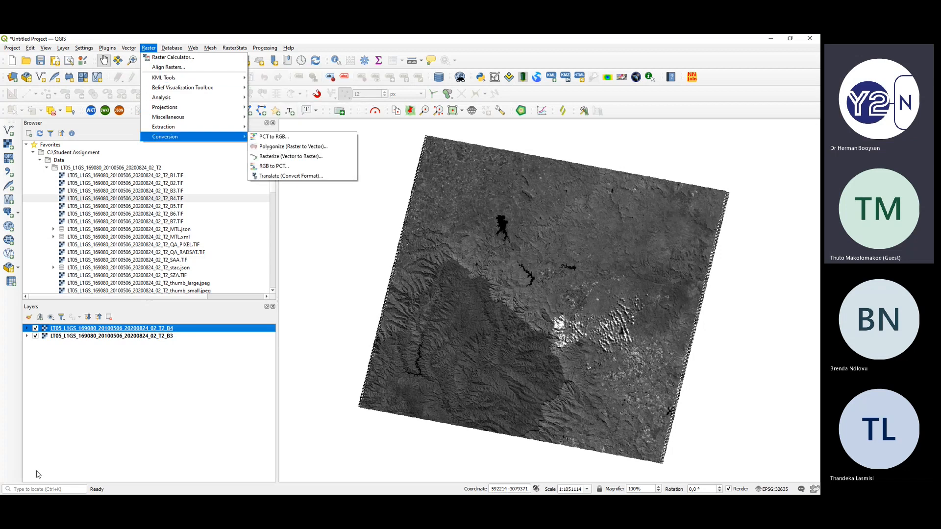
left_click(33, 486)
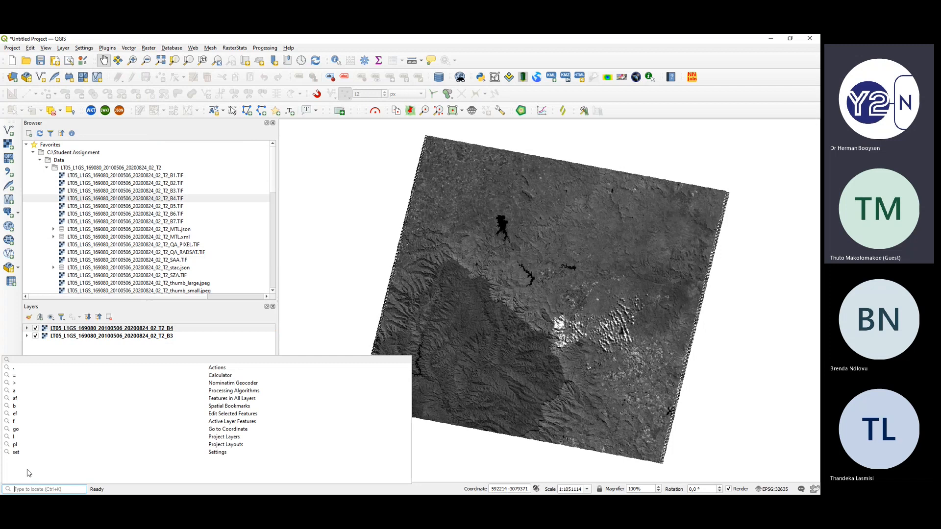
type("raster")
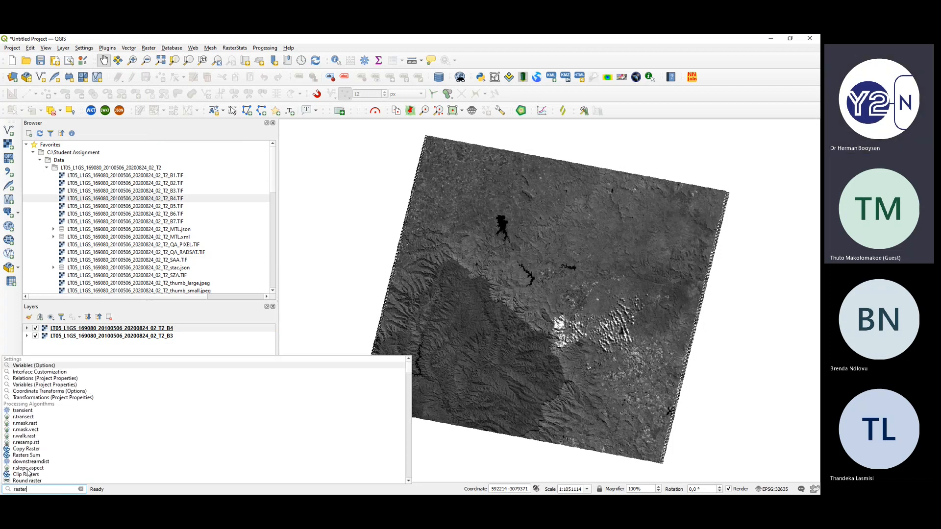
type(" calcu")
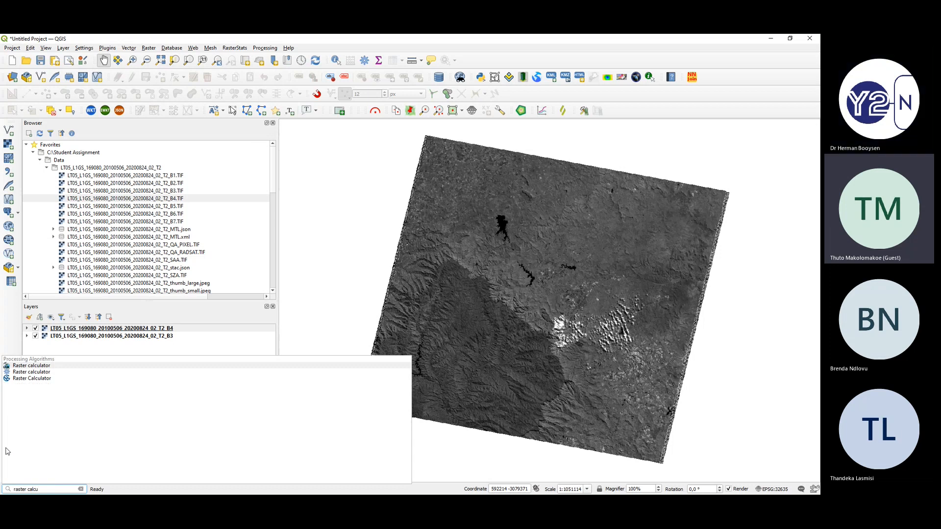
left_click(27, 374)
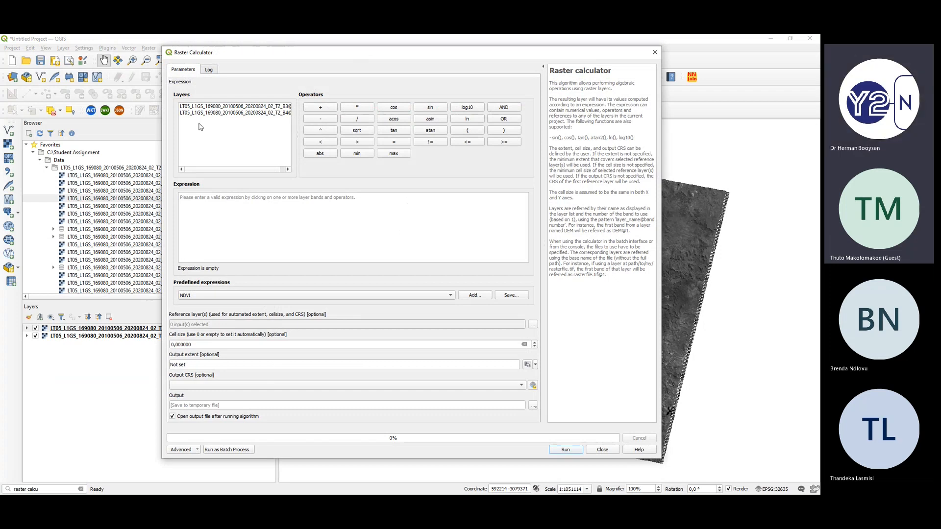
left_click_drag(161, 127, 36, 129)
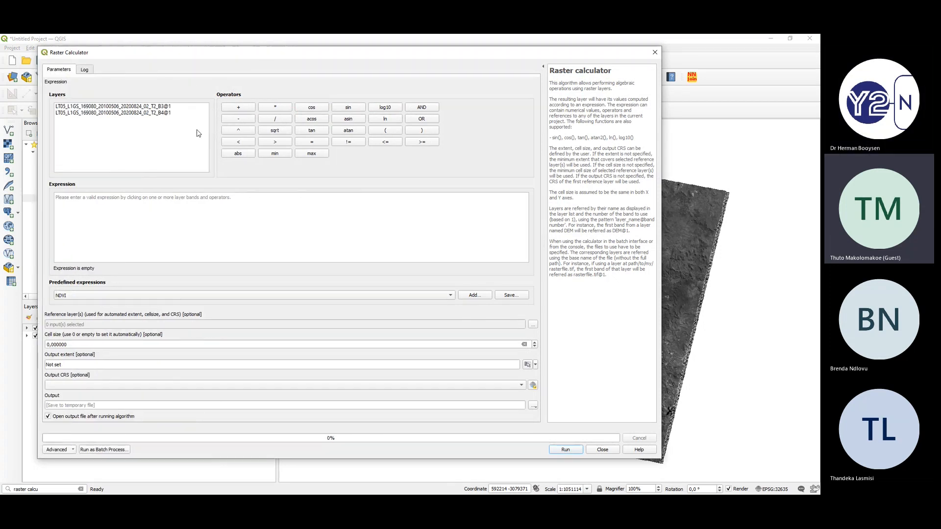
left_click_drag(396, 57, 610, 69)
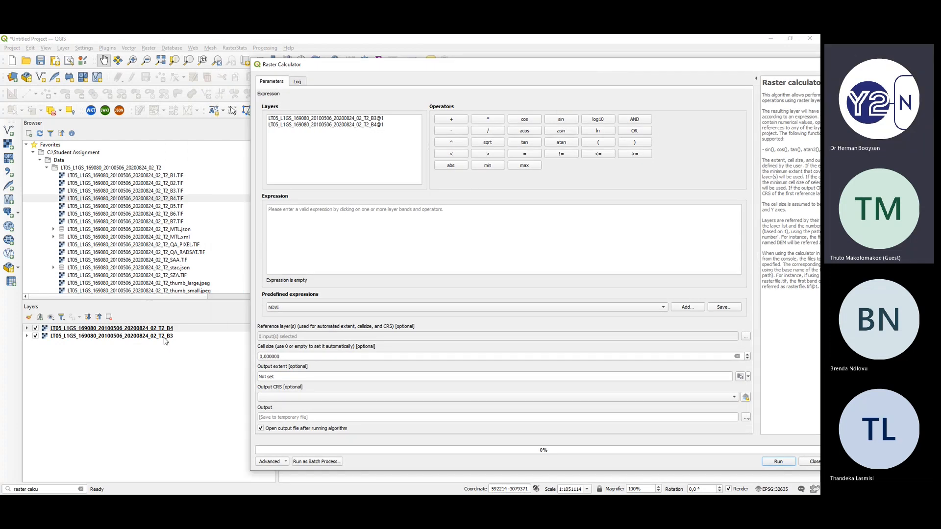
- Following the NDVI formula in the notes, build the expression that subtracts the B3@1 layer from the B4@1 layer
key("alt+Tab")
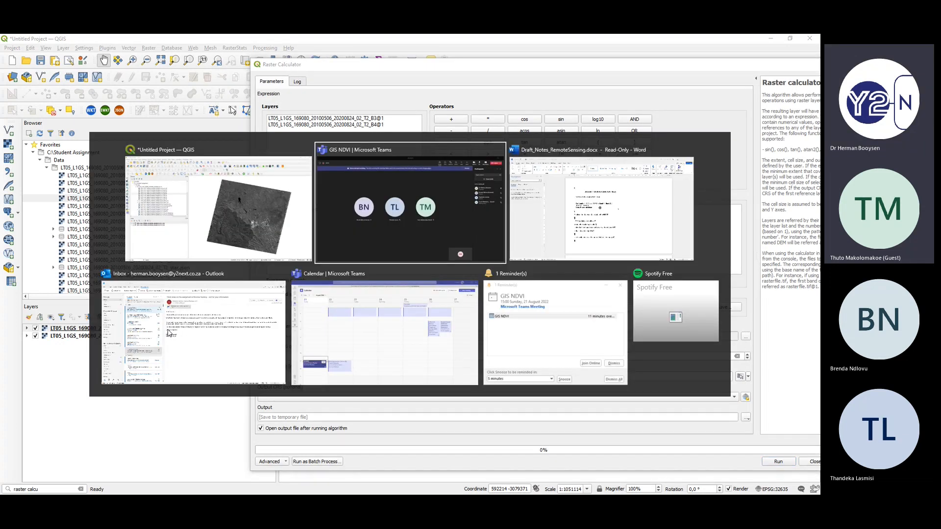
key("alt+Tab")
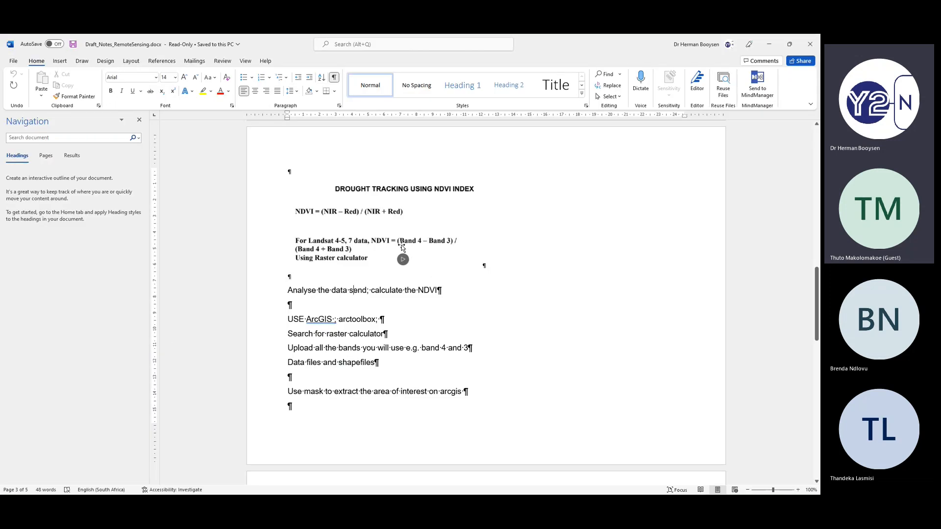
key("alt+Tab")
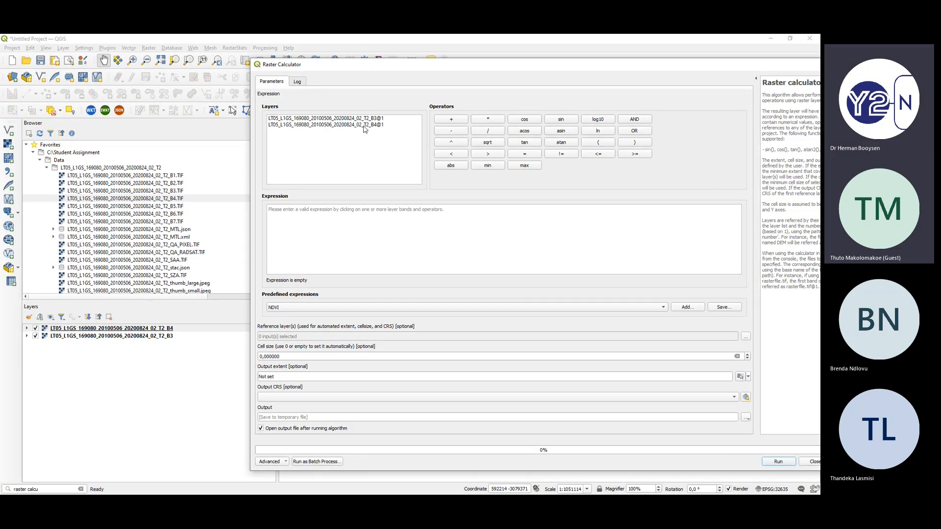
double_click(363, 126)
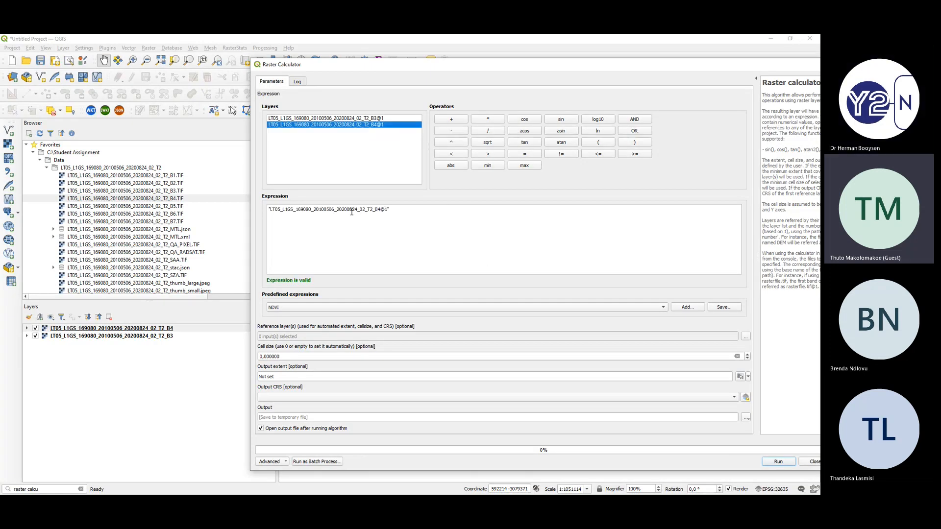
left_click(451, 131)
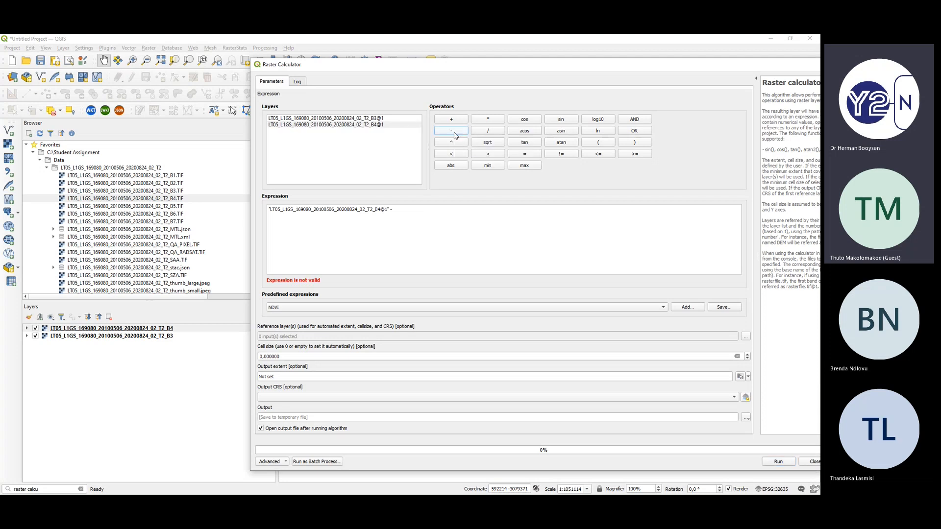
double_click(377, 120)
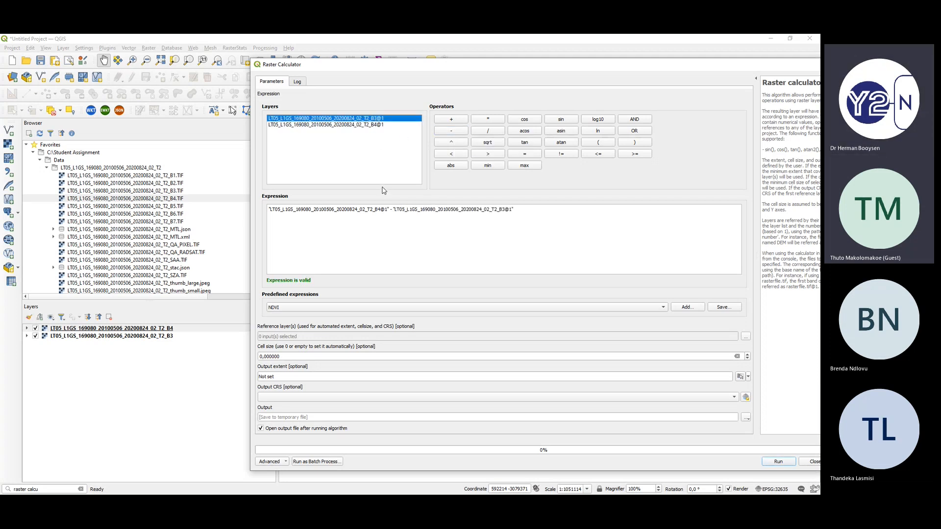
- Check the formula in the notes and enclose the B4@1 minus B3@1 expression in parentheses
key("alt+Tab")
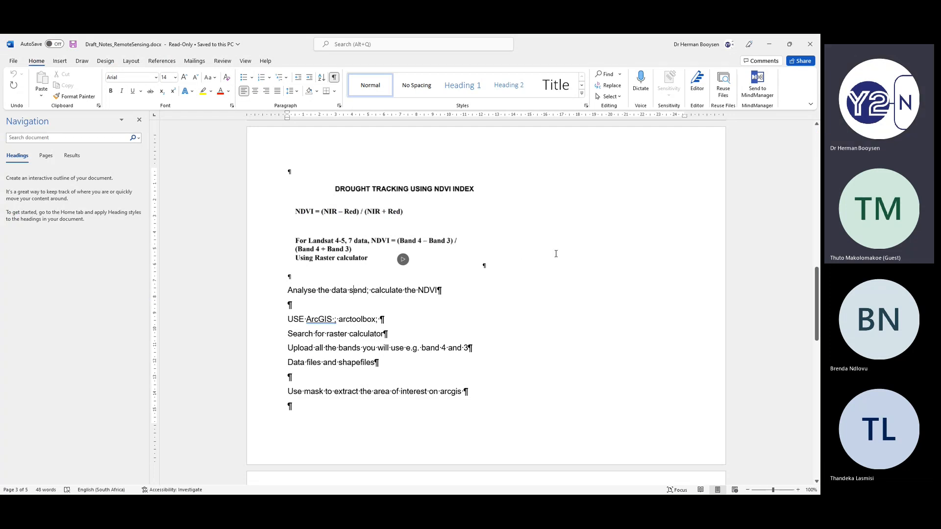
key("alt+Tab")
key("alt+Tab")
key("alt+Tab")
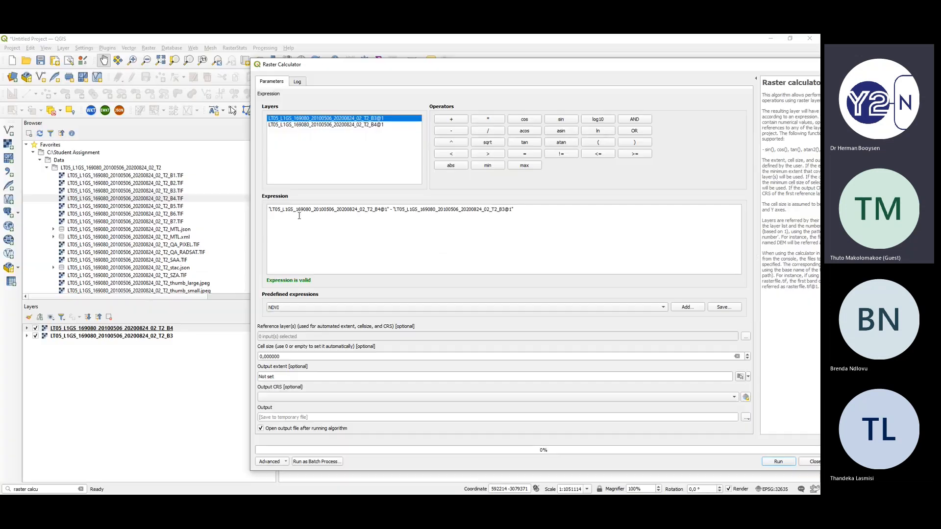
left_click(270, 210)
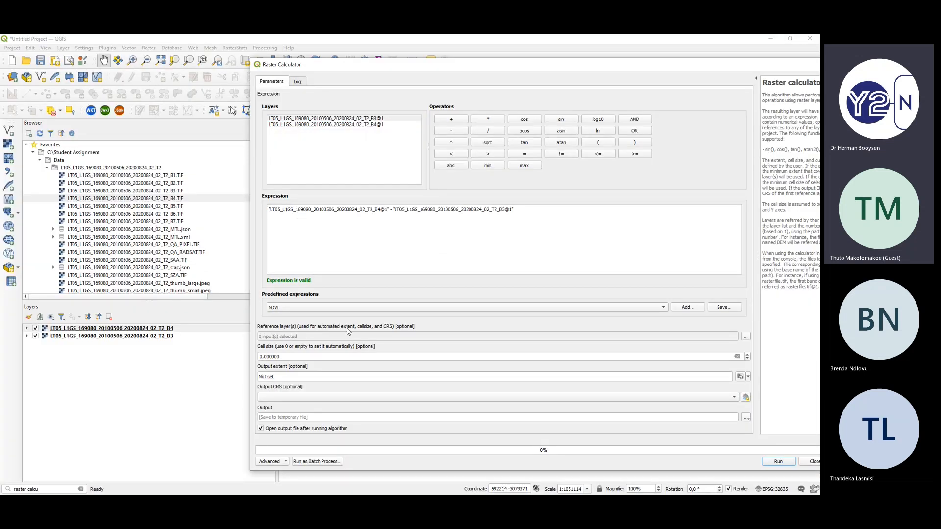
type("(")
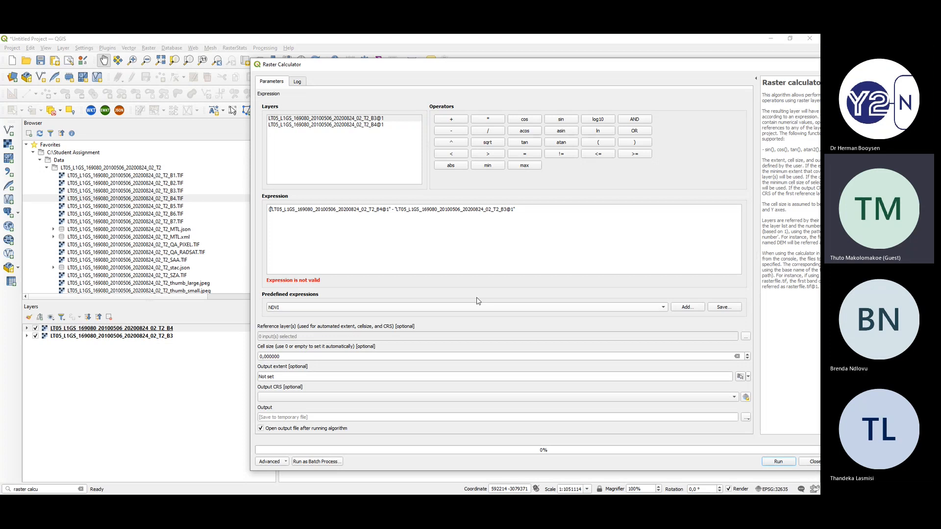
left_click(563, 214)
type(")")
- Following the NDVI formula in the notes, extend the expression to divide the parenthesised difference by the B4@1 layer
key("alt+Tab")
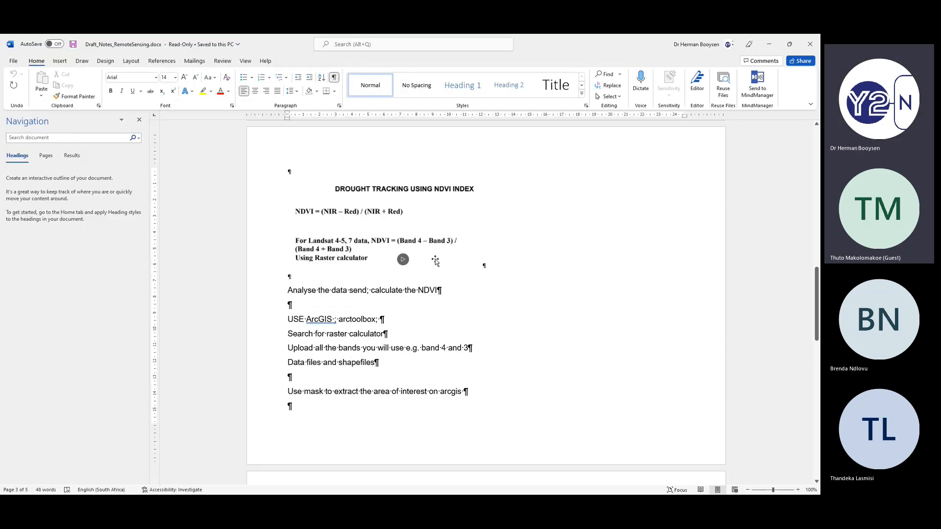
key("alt+Tab")
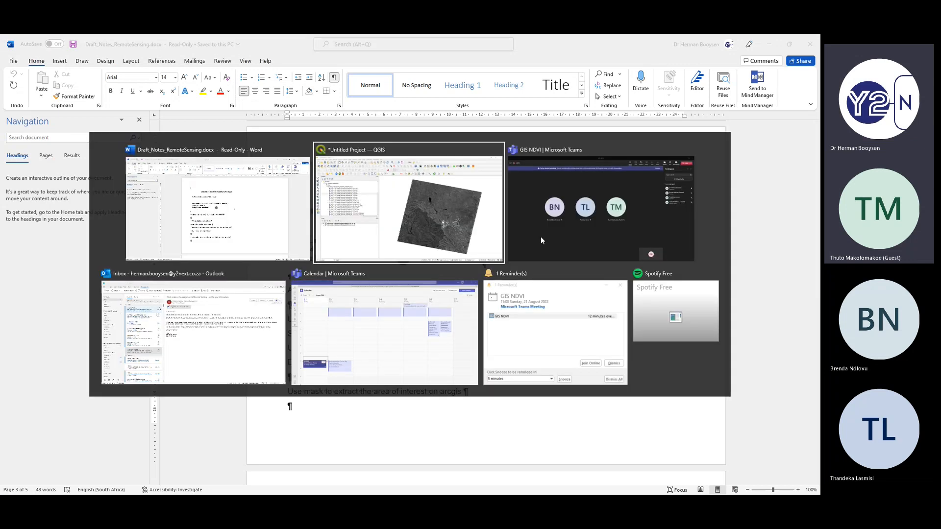
left_click(482, 131)
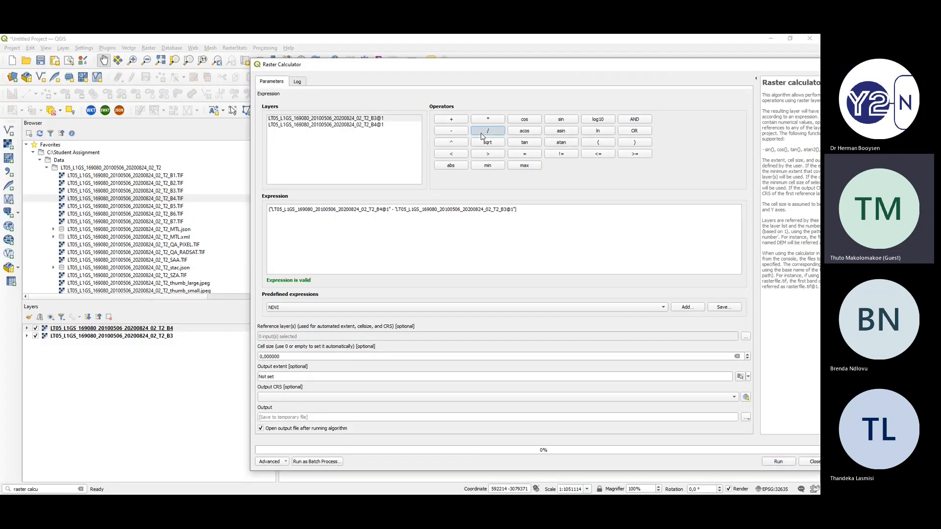
key("alt+Tab")
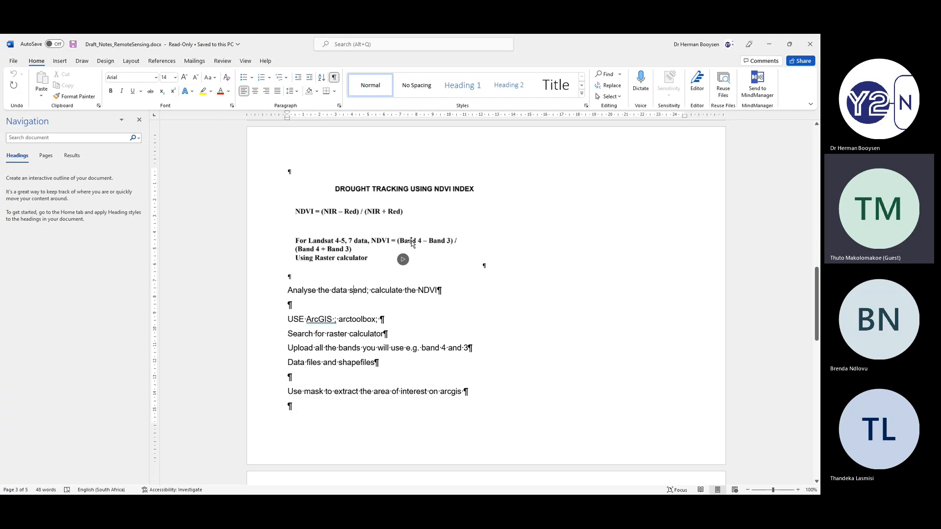
key("alt+Tab")
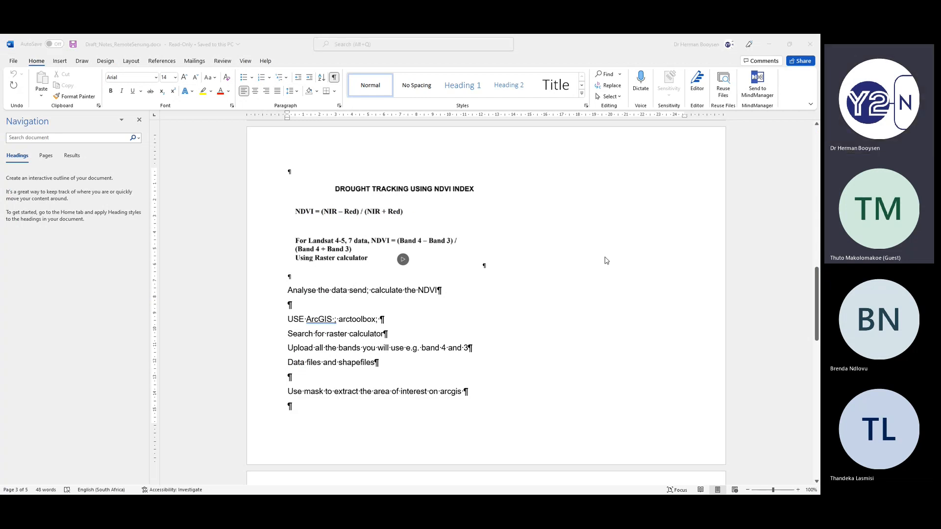
double_click(351, 125)
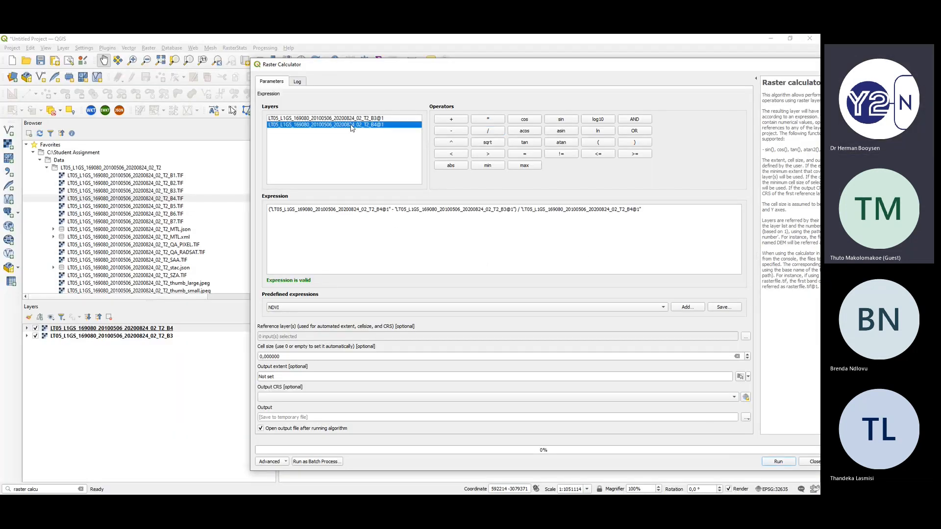
- Check the formula in the notes, add the B3@1 layer to the B4@1 divisor, and enclose that sum in parentheses
key("alt+Tab")
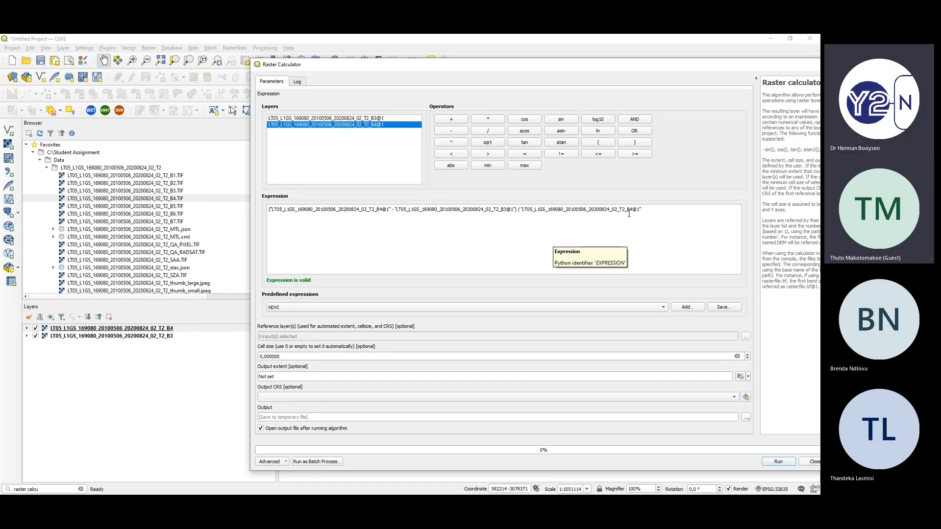
key("alt+Tab")
key("alt+Tab")
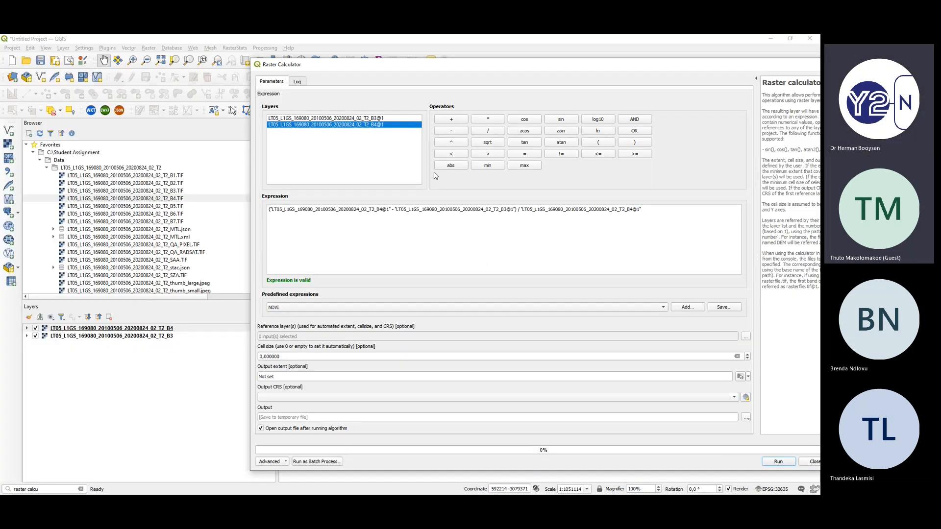
left_click(448, 120)
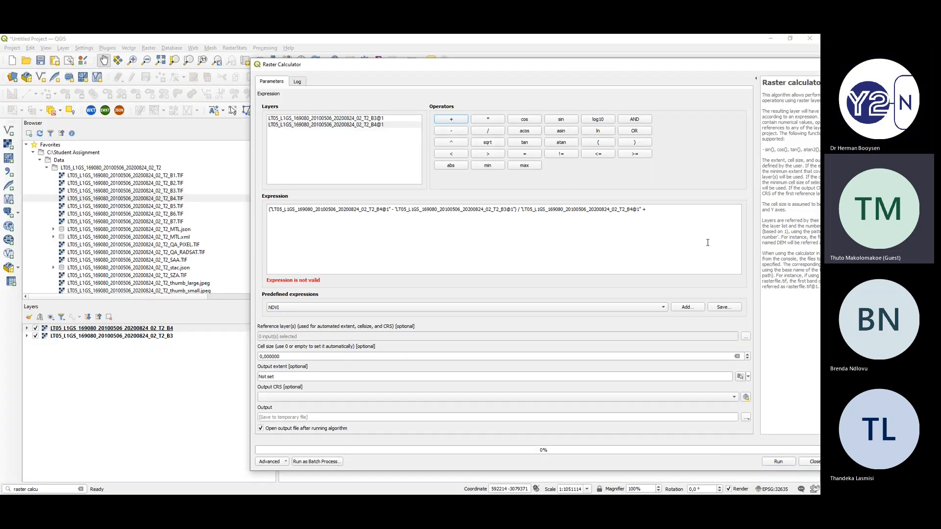
double_click(376, 119)
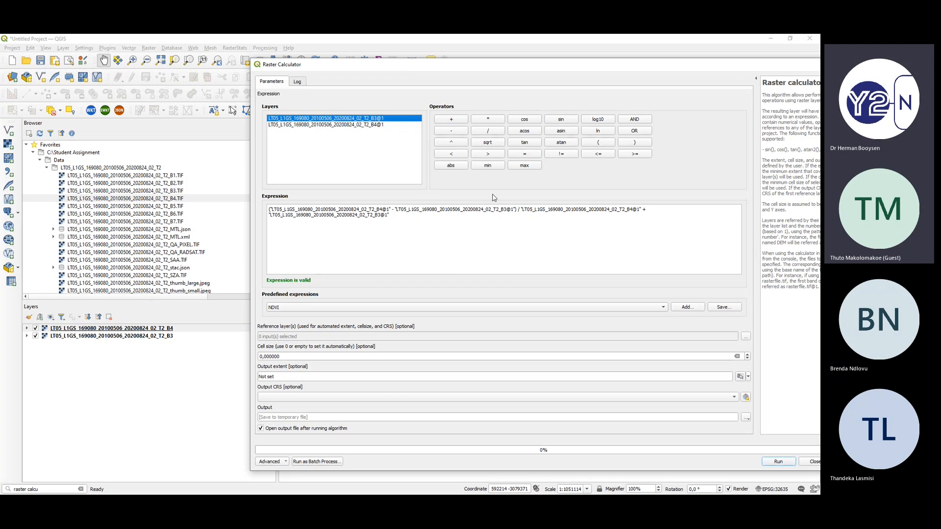
type(")")
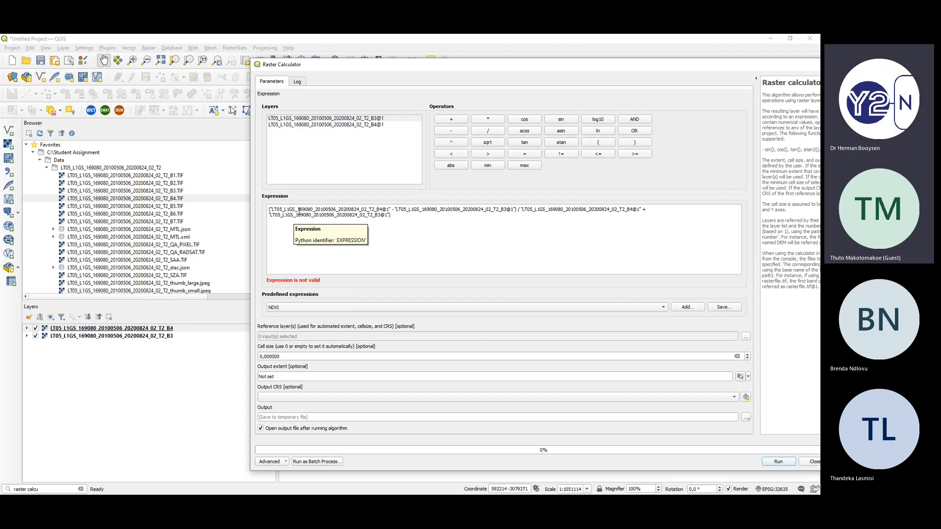
left_click(521, 210)
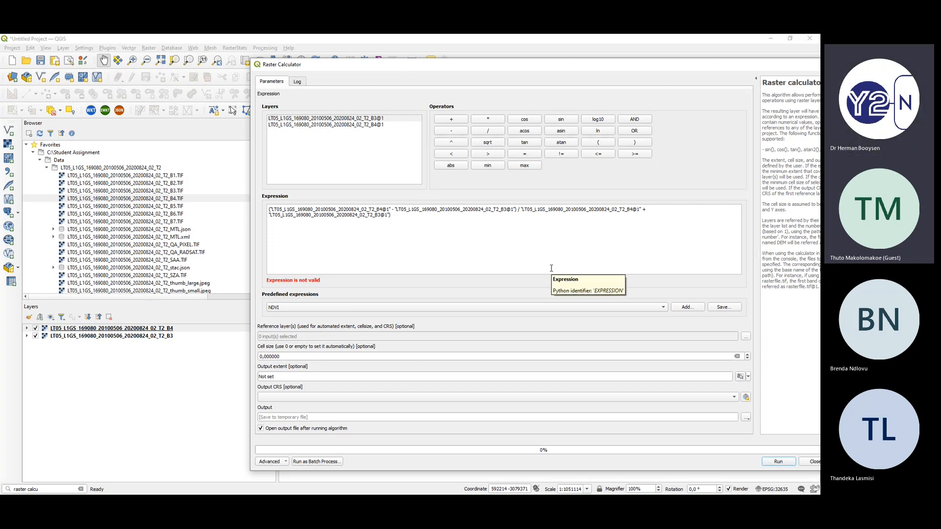
type("(")
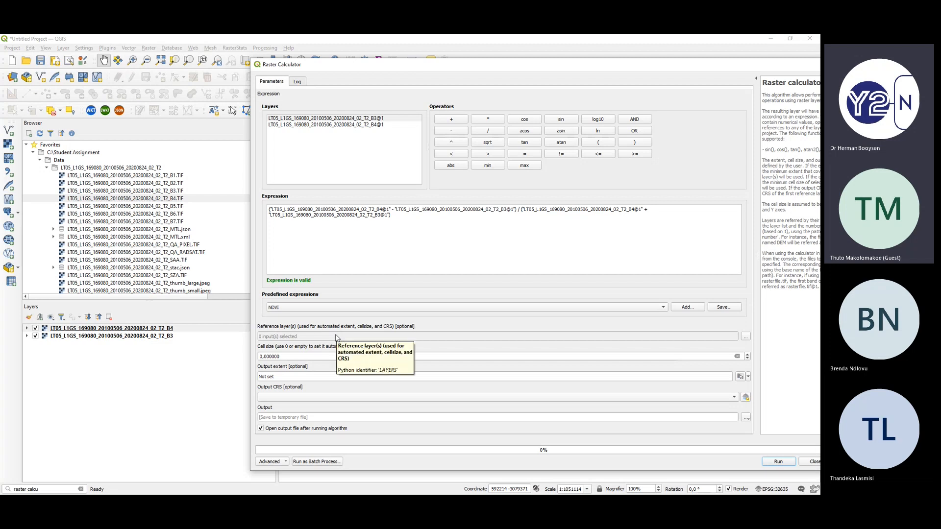
- Choose the LT05_L1GS_169080_20100506_20200824_02_T2_B3 layer as the reference layer for extent, cell size and CRS
left_click(745, 338)
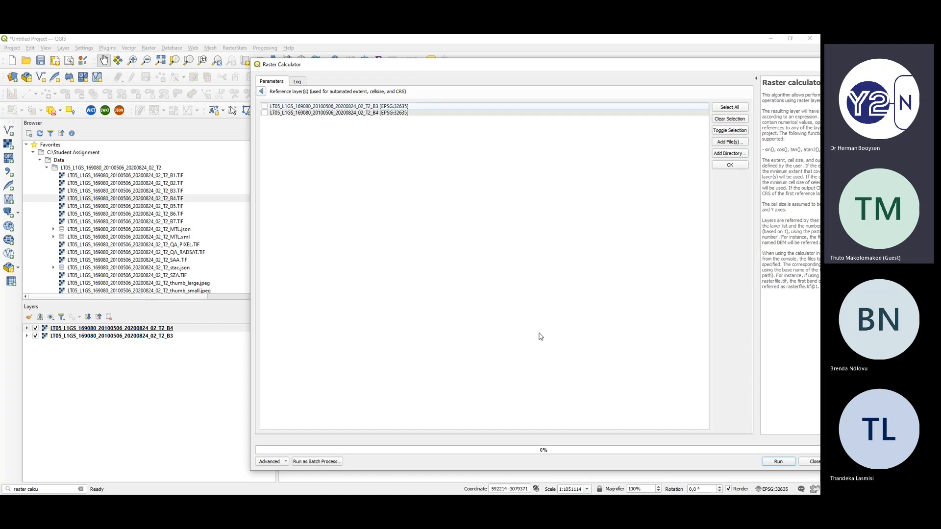
left_click(265, 107)
left_click(262, 91)
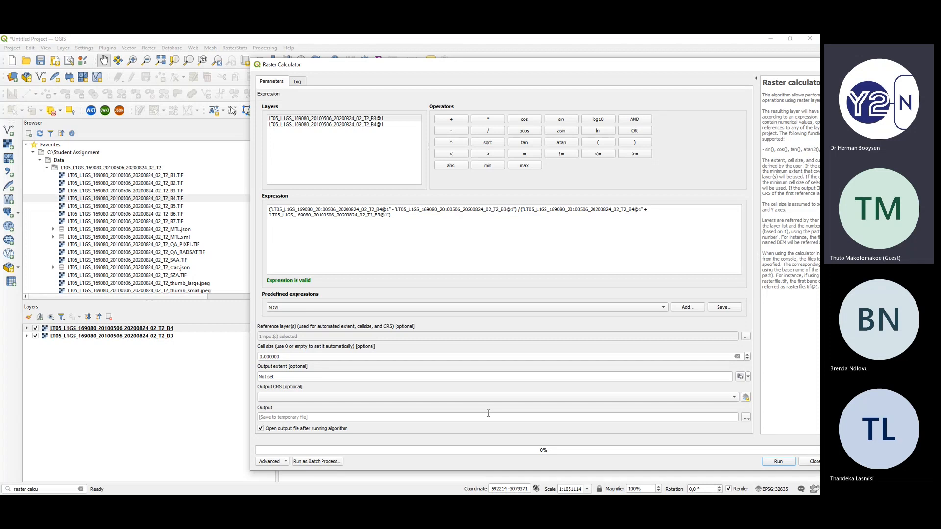
- Set the output to be saved to a file and browse to the C:\Student Assignment\Data folder
left_click(745, 418)
left_click(765, 436)
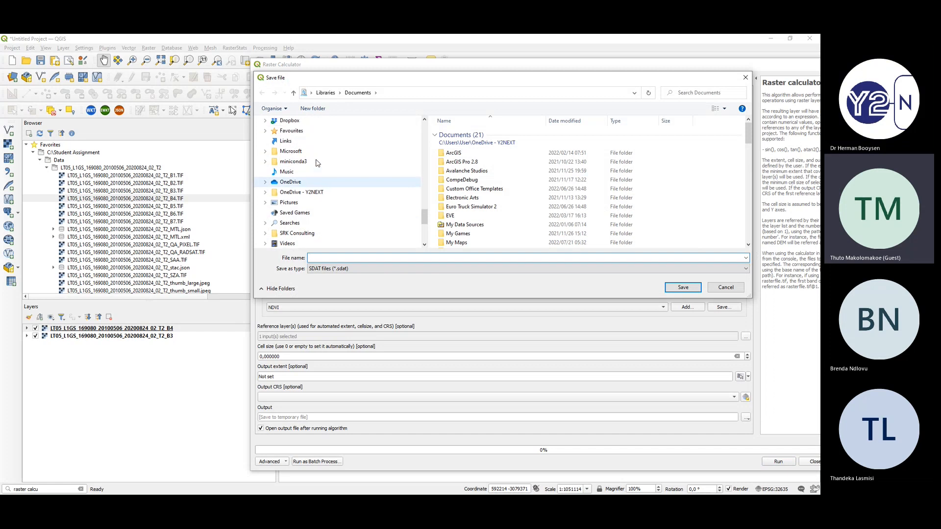
scroll(317, 164, "down", 5)
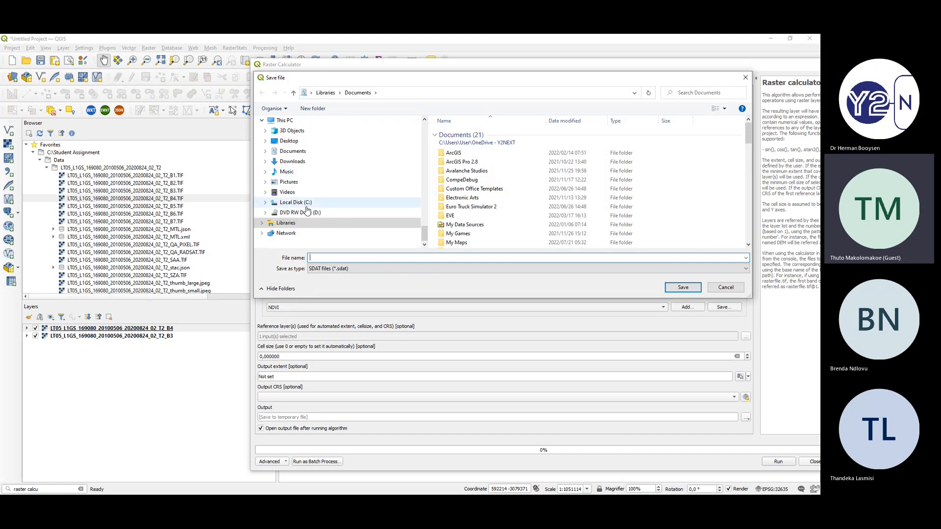
left_click(307, 203)
scroll(500, 180, "down", 1)
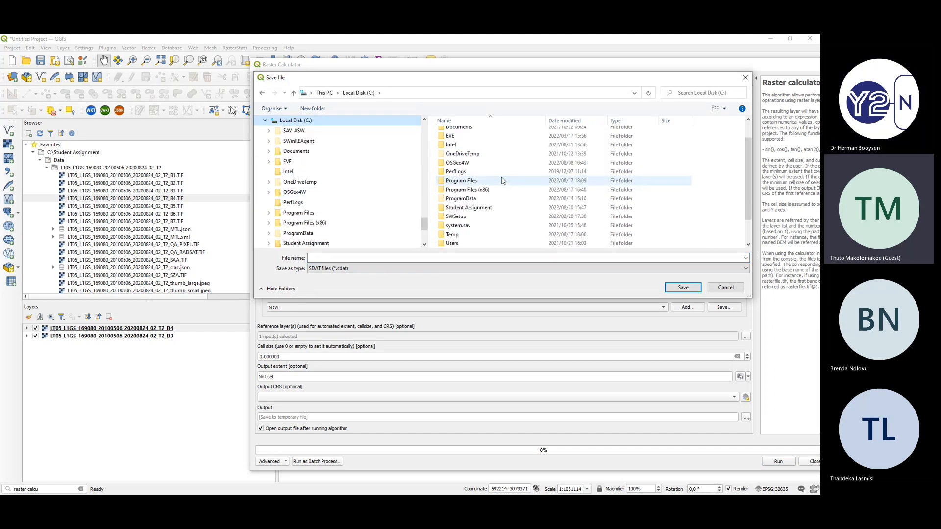
double_click(482, 208)
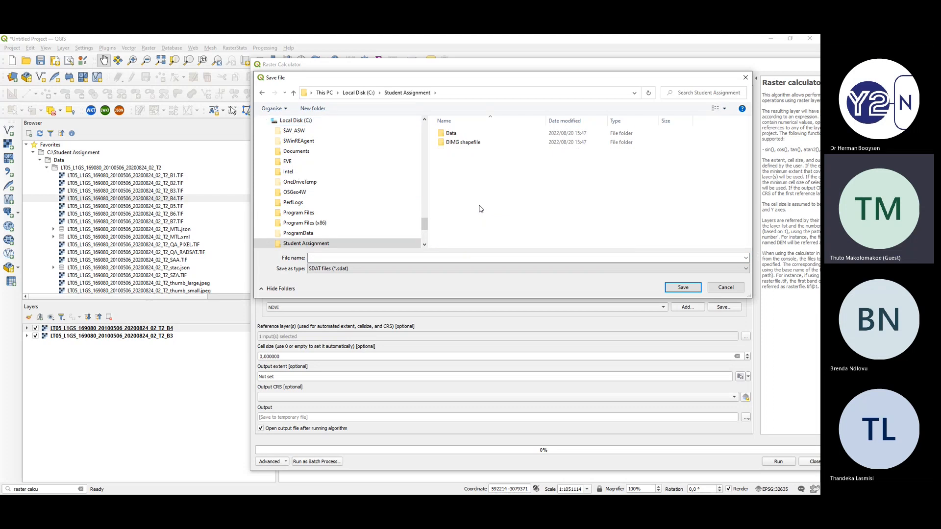
double_click(448, 136)
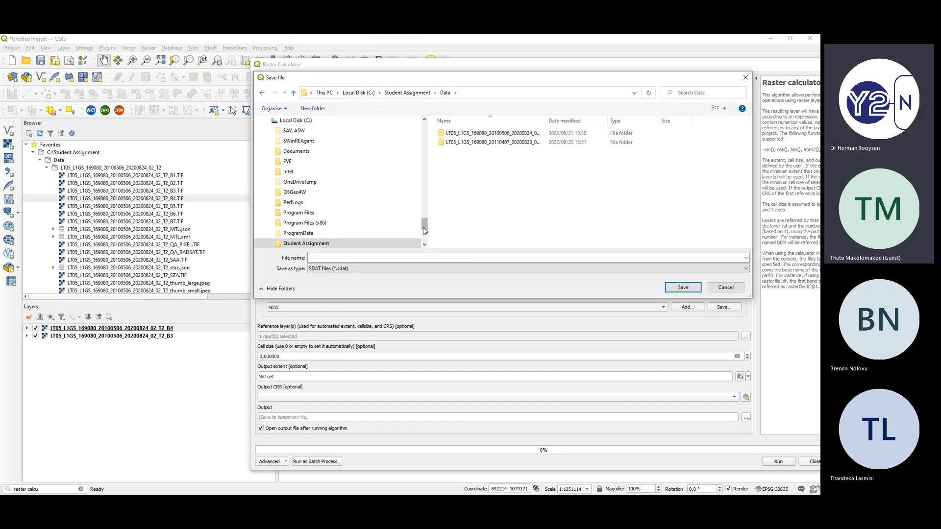
- Set the output file type to TIF and save it under the name NDVI2010_2020
left_click(365, 268)
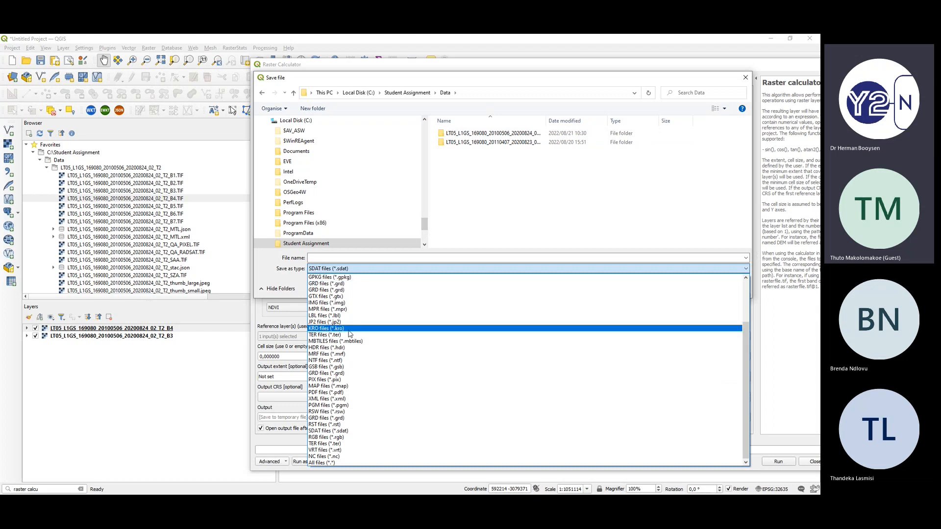
scroll(350, 377, "up", 3)
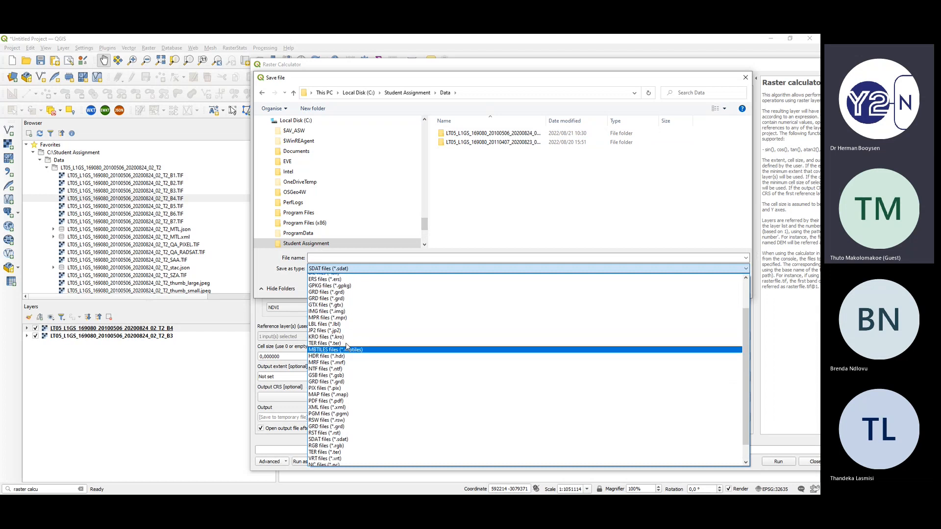
left_click(338, 277)
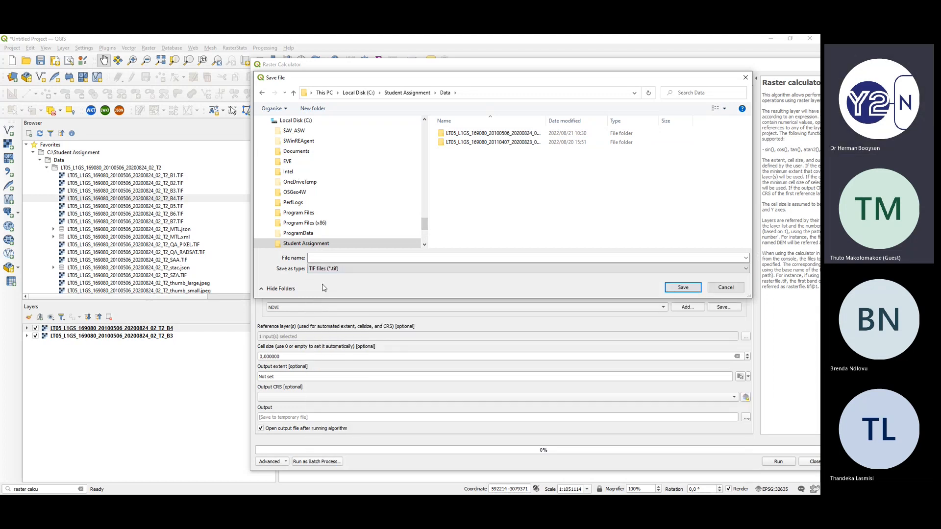
left_click(317, 257)
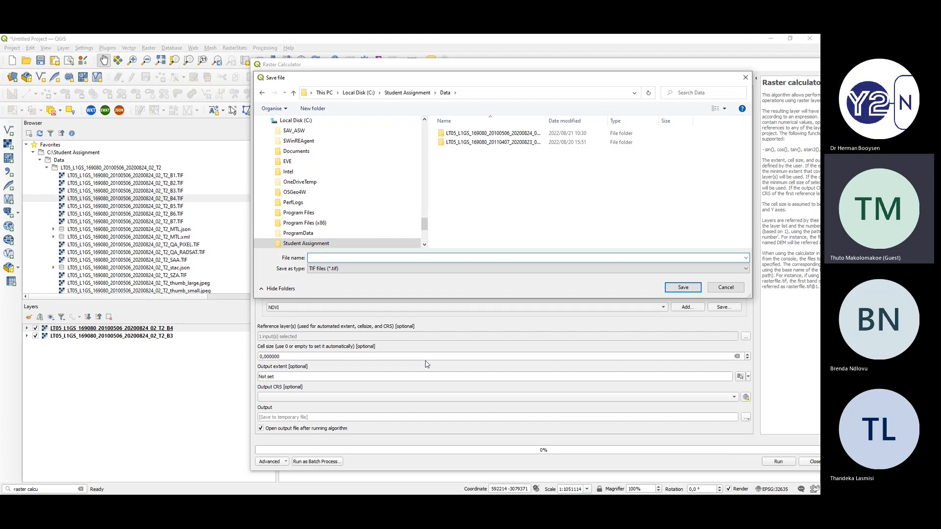
type("NDV")
type("2010_")
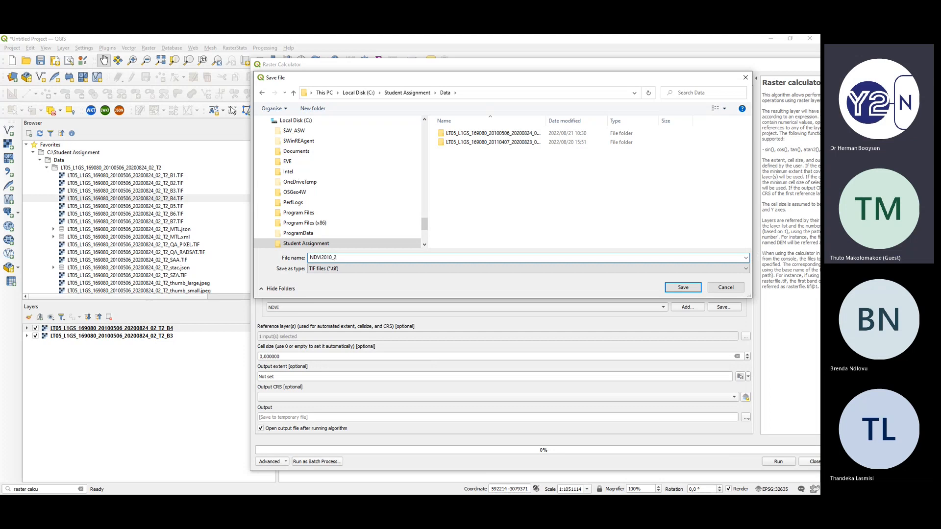
type("20")
left_click(682, 287)
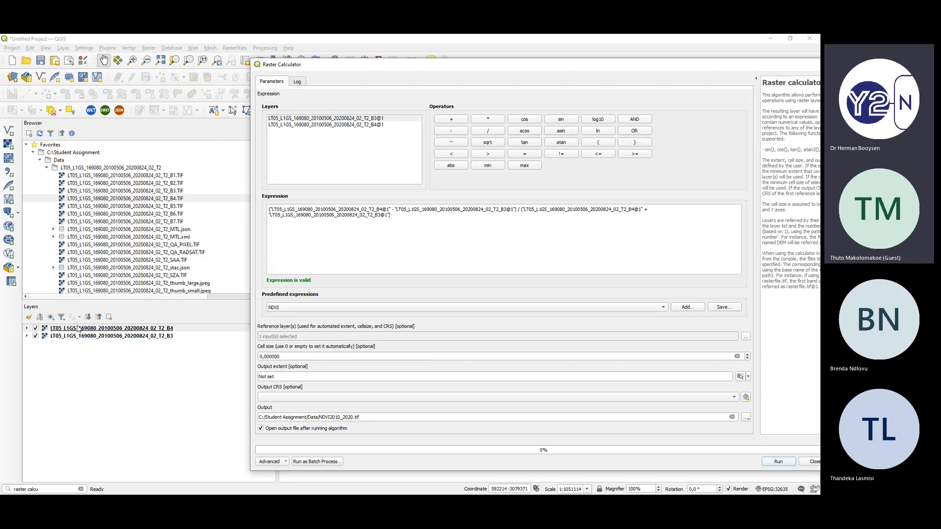
- Run the Raster calculator, close its dialog, and hide the original B4 and B3 layers
left_click(778, 461)
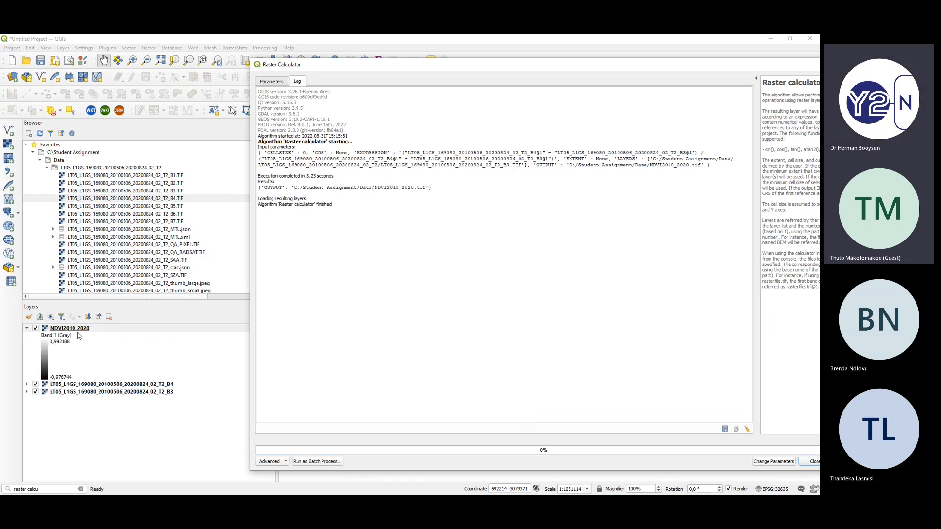
left_click_drag(792, 68, 636, 91)
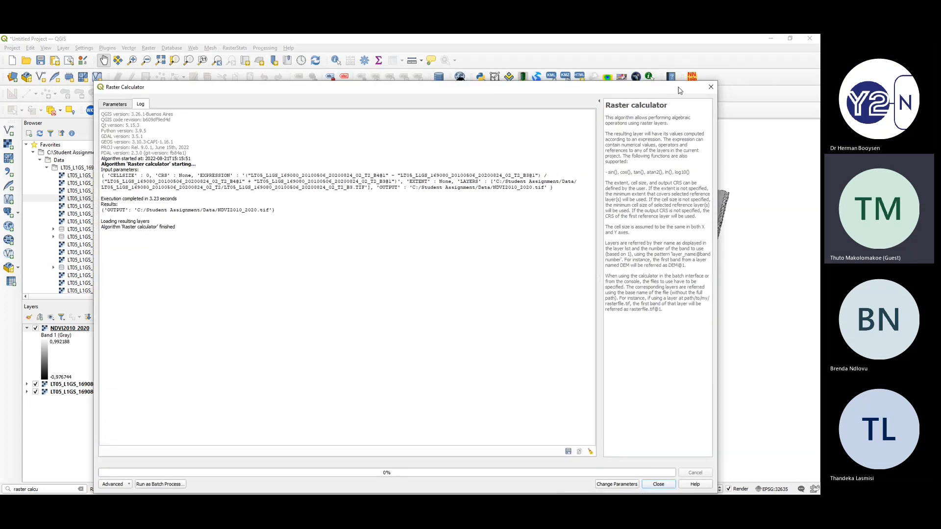
left_click(710, 88)
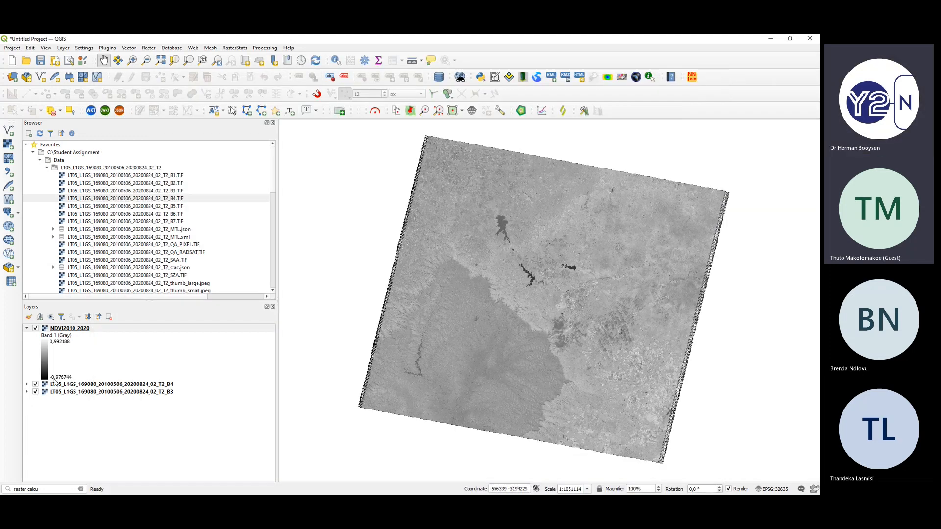
left_click(35, 384)
left_click(36, 392)
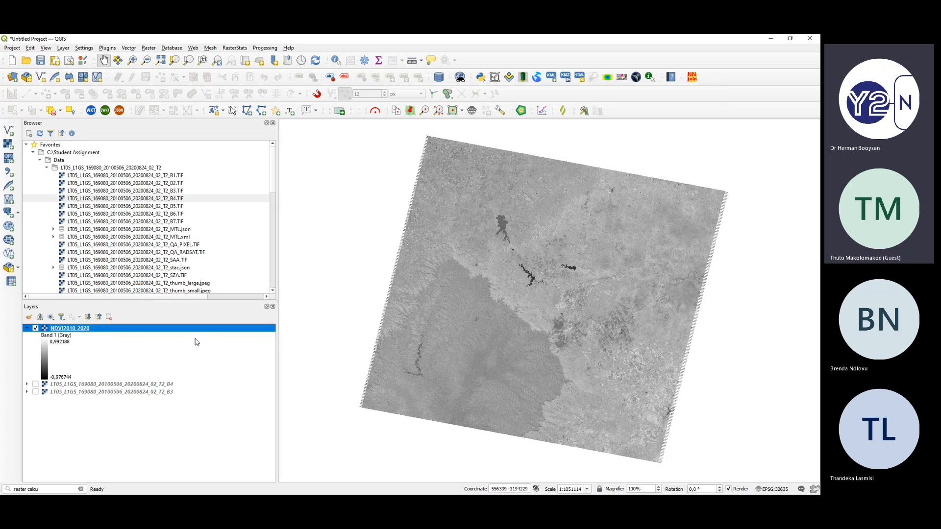
- Read the notes on treating the years separately and interpreting NDVI values, and return to QGIS
key("alt+Tab")
scroll(192, 343, "down", 8)
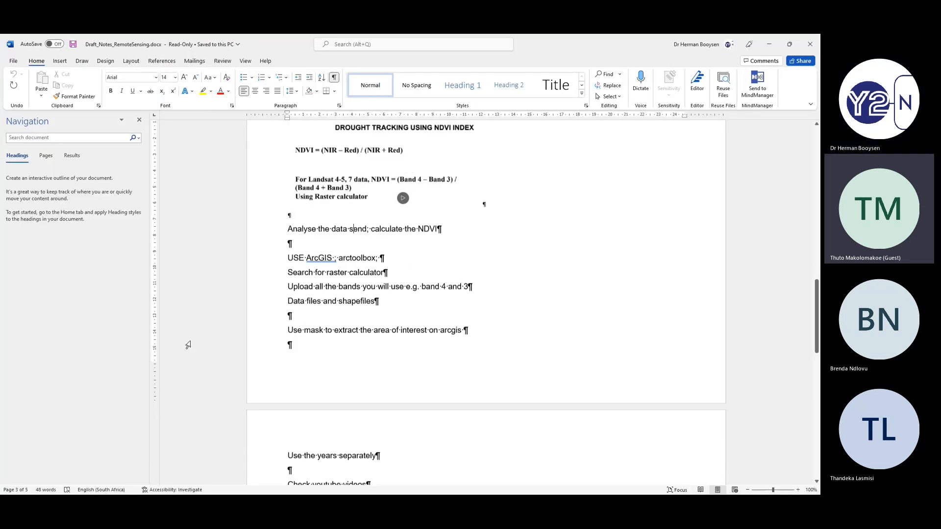
scroll(188, 345, "down", 2)
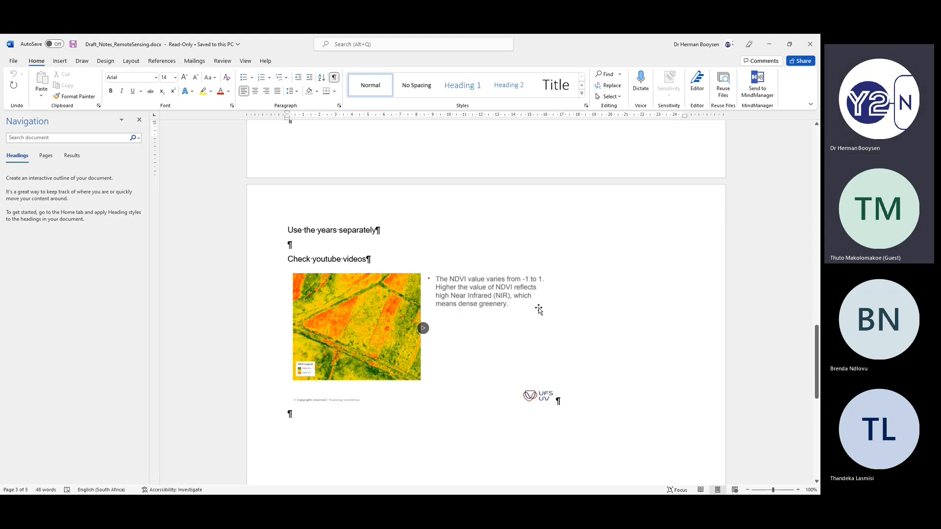
key("alt+Tab")
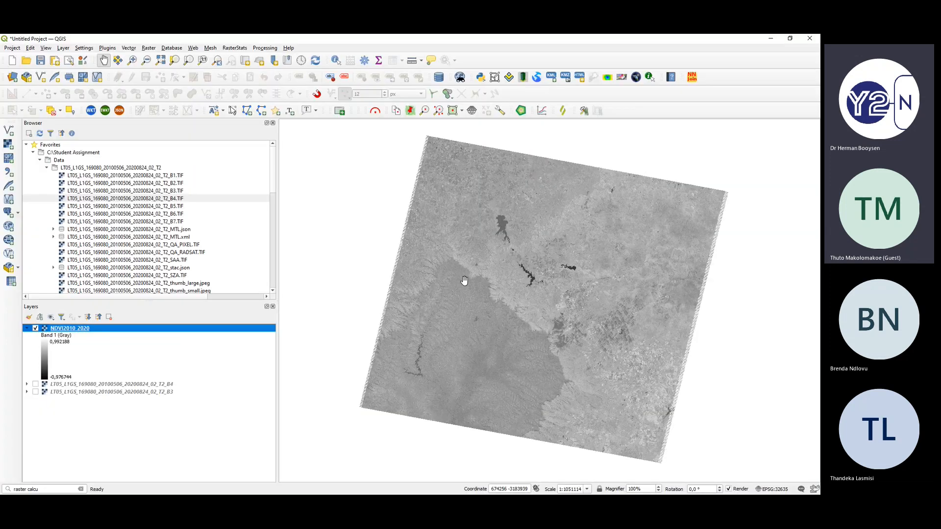
double_click(96, 330)
left_click_drag(244, 239, 557, 88)
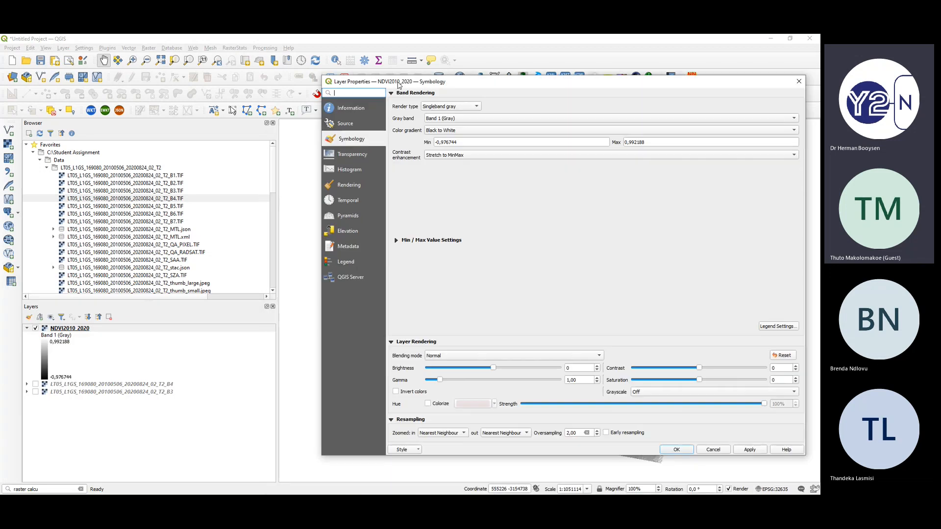
left_click(798, 81)
- Change the NDVI2010_2020 layer's symbology to Singleband pseudocolor with the Spectral color ramp
right_click(68, 333)
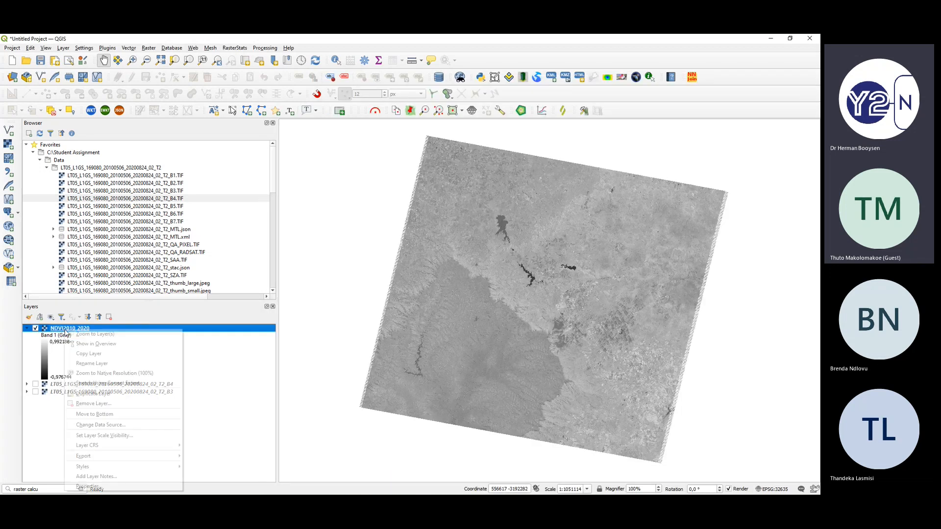
left_click(104, 489)
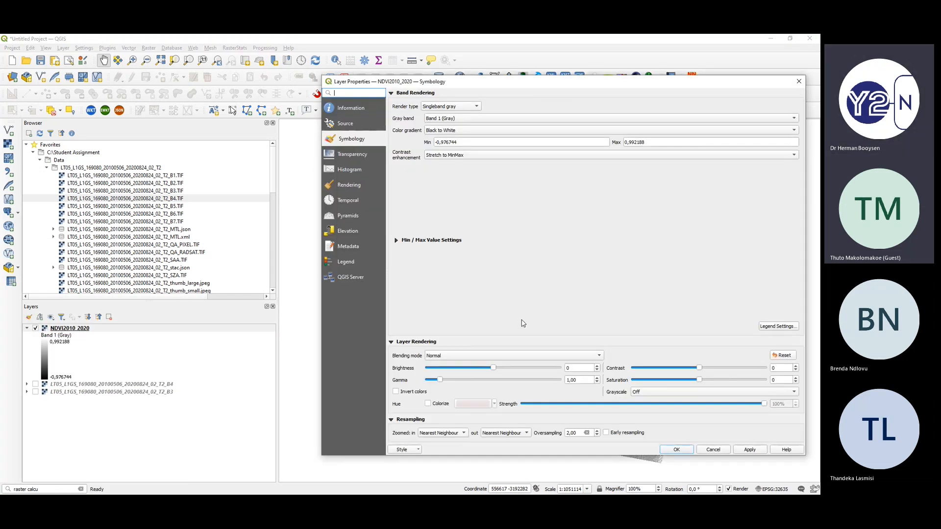
left_click(475, 108)
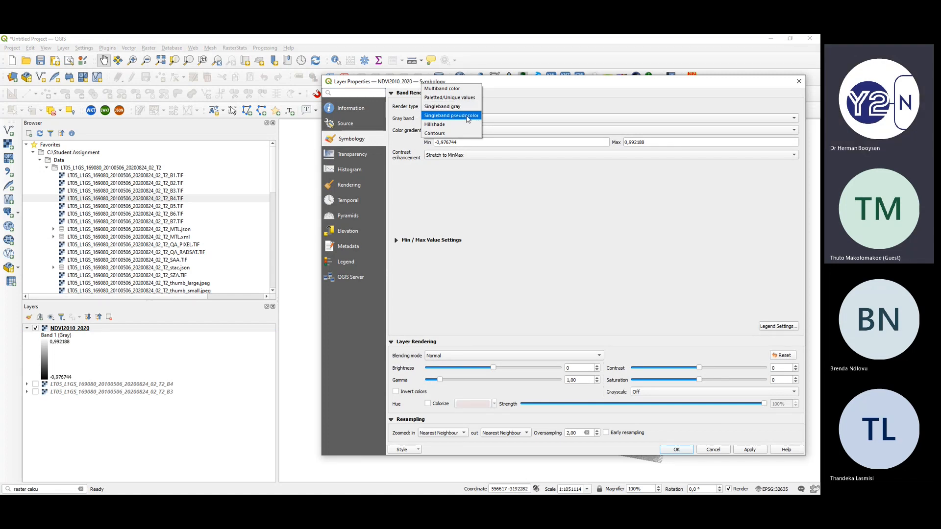
left_click(468, 116)
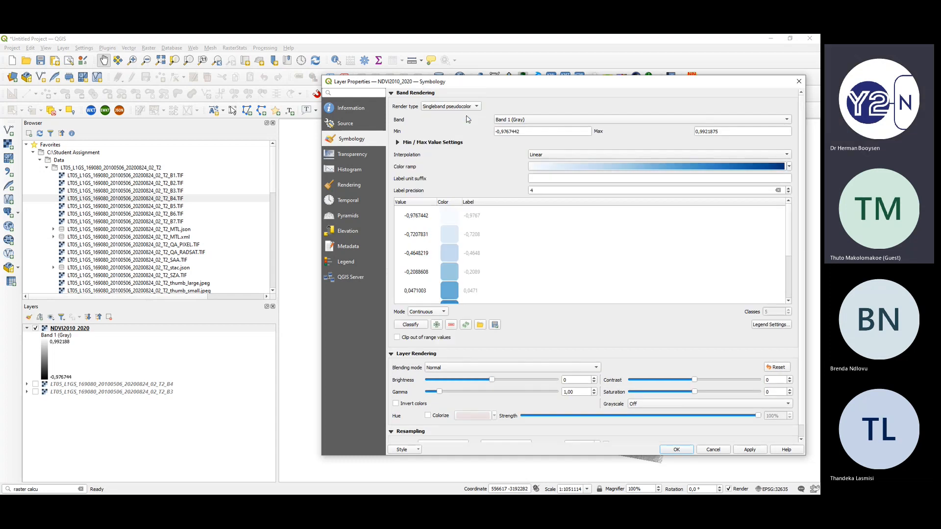
left_click(787, 167)
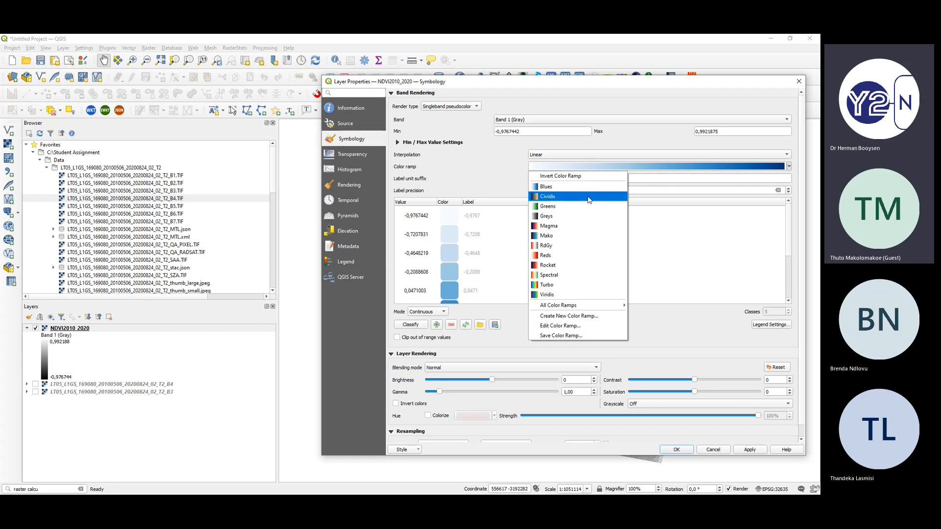
left_click(567, 279)
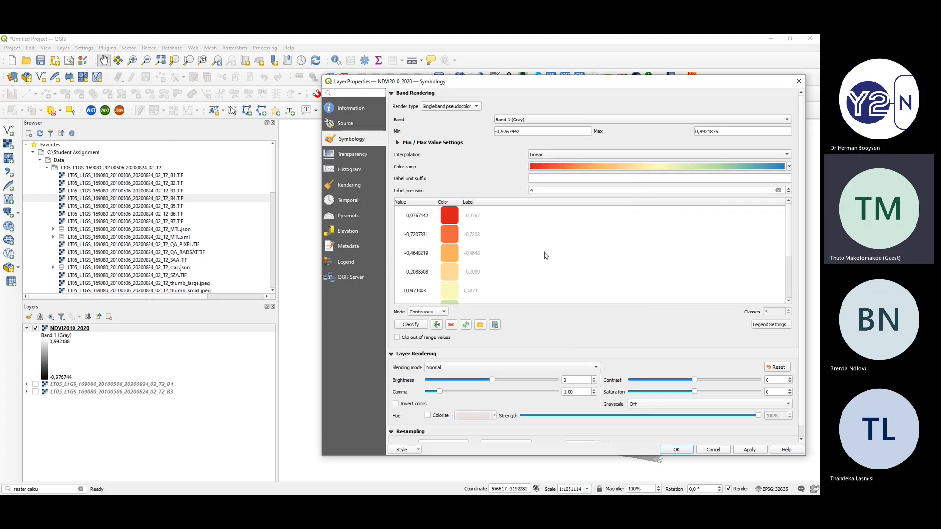
- Set the classification mode of the NDVI layer's color classes to Equal Interval and apply the style to the map
scroll(546, 256, "down", 3)
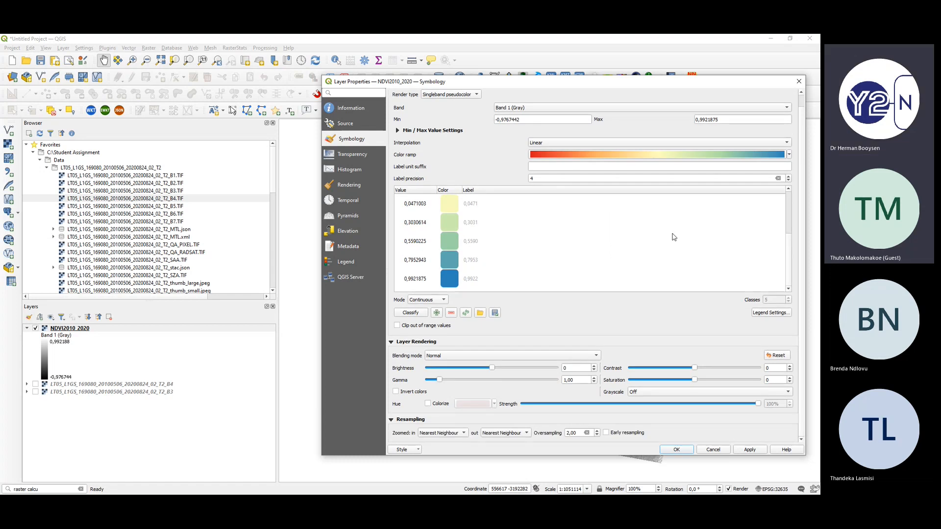
left_click(441, 300)
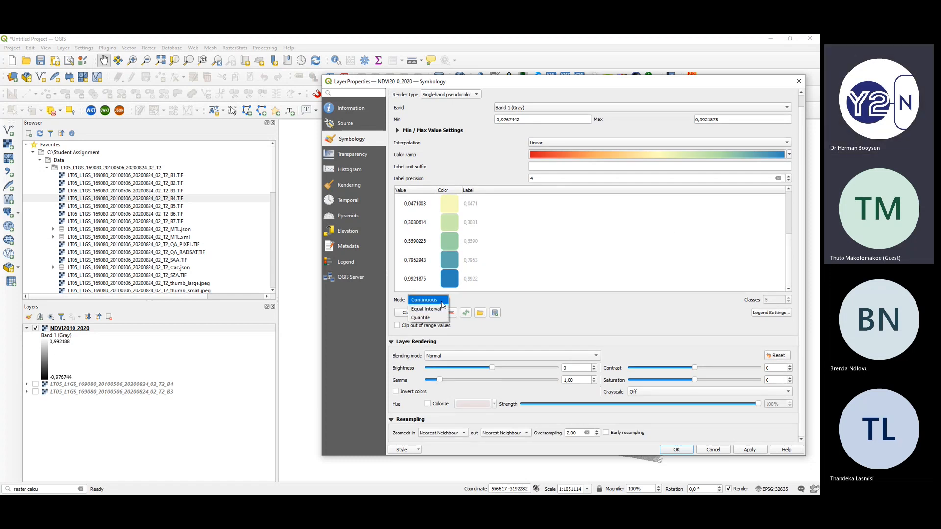
left_click(439, 308)
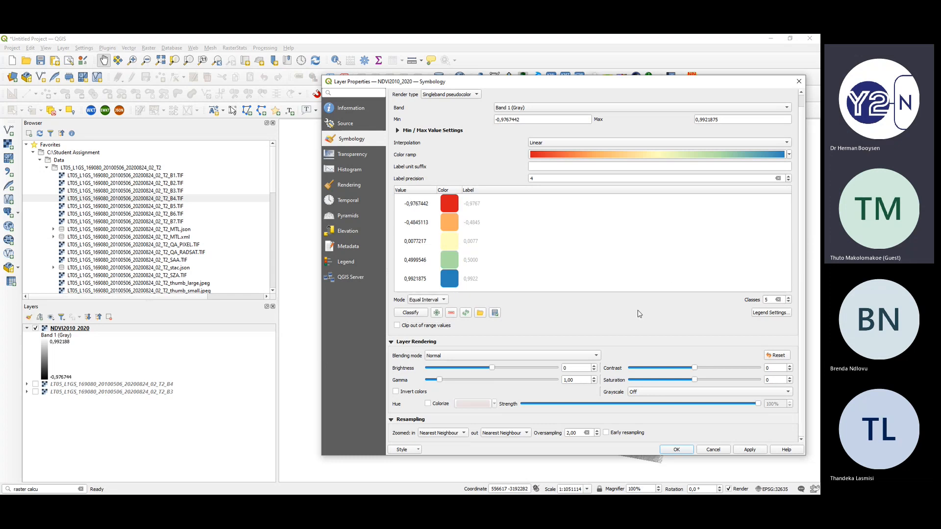
left_click(676, 450)
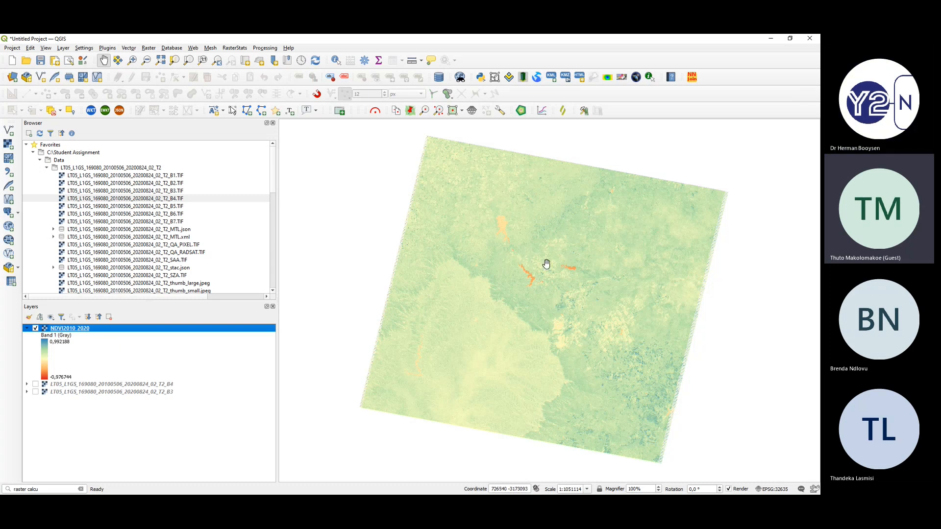
scroll(547, 281, "up", 1)
scroll(510, 275, "down", 1)
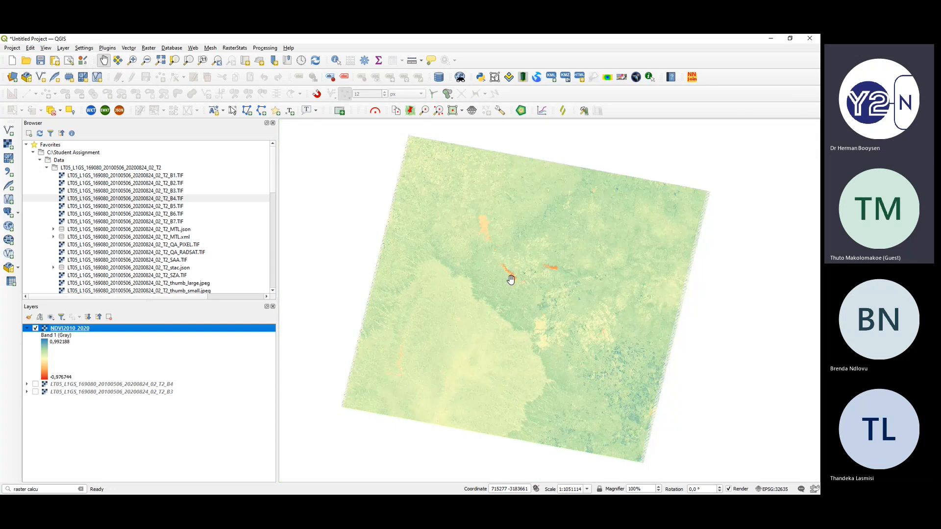
- Add the Google Satellite Hybrid XYZ tile layer to the project and place it beneath all other layers
left_click(33, 152)
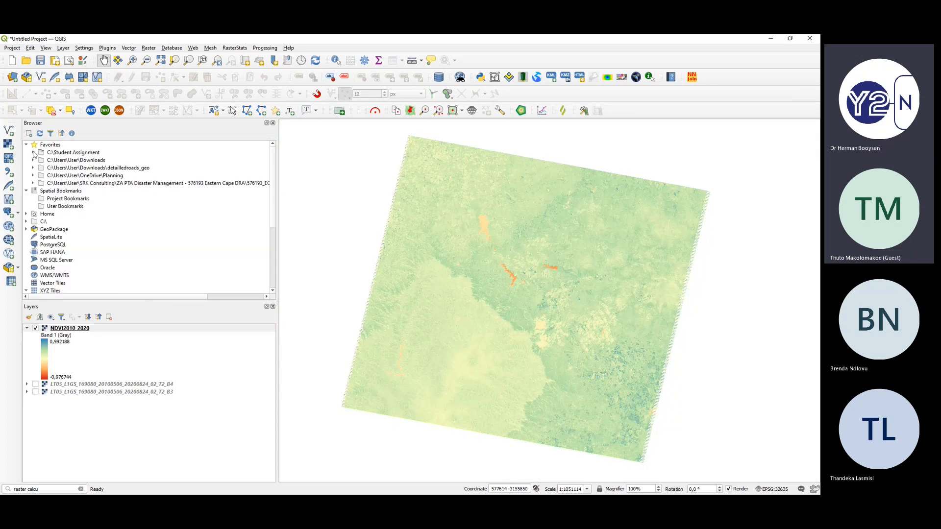
left_click(30, 146)
scroll(78, 220, "down", 1)
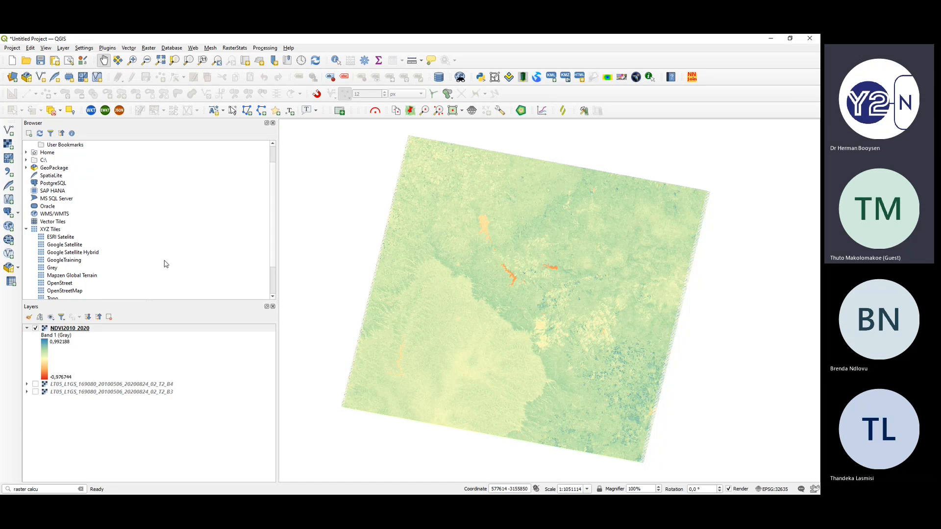
left_click(63, 254)
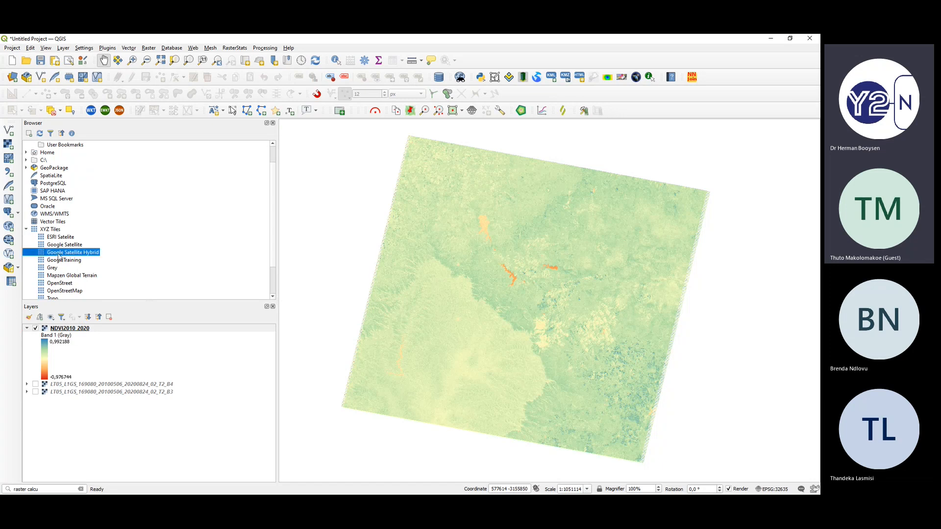
left_click_drag(59, 258, 49, 424)
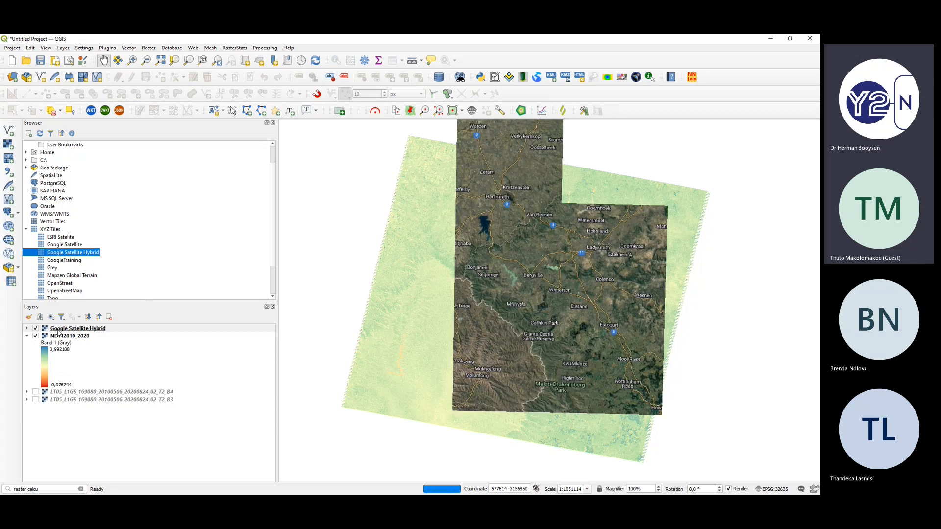
left_click_drag(57, 330, 57, 427)
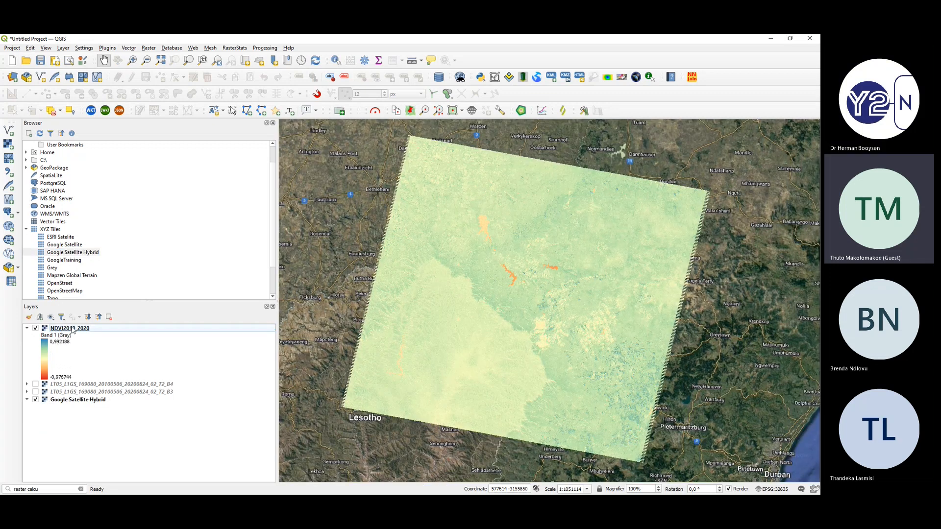
- Compare the orange reservoir in the NDVI layer with the satellite imagery by hiding and showing NDVI2010_2020
scroll(511, 273, "up", 3)
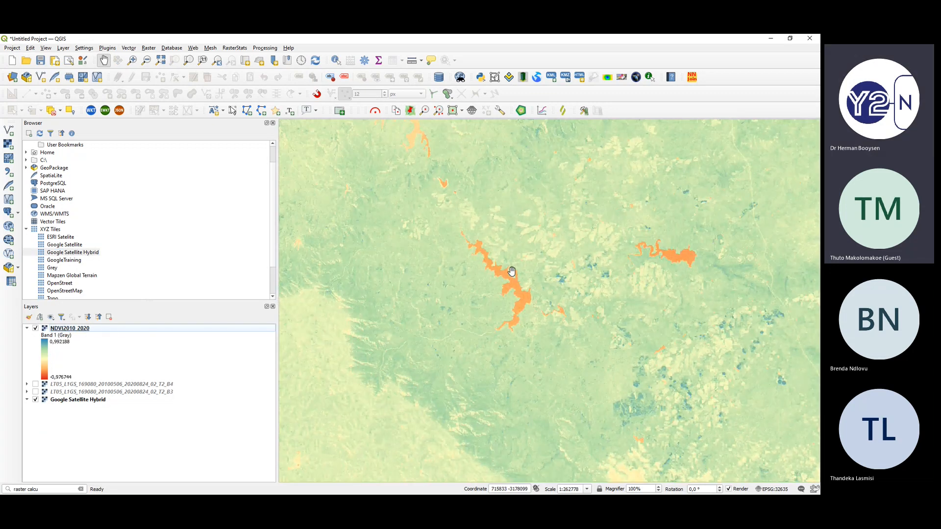
left_click(35, 328)
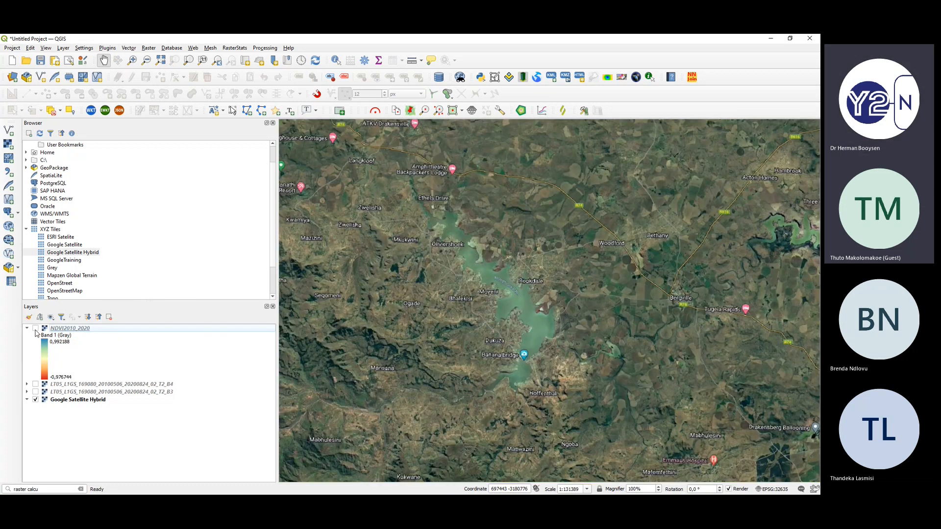
left_click(36, 328)
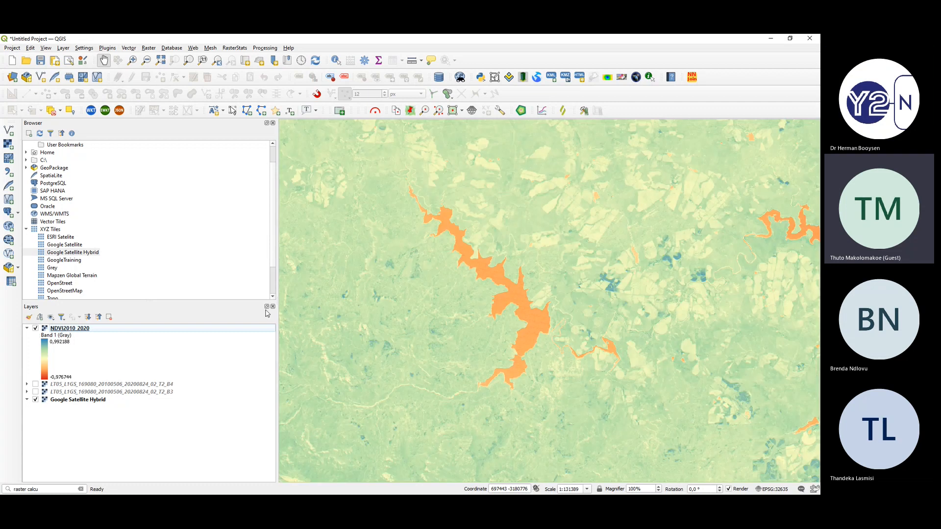
- Compare the dark blue high-NDVI patches southeast of the reservoir with the satellite imagery by hiding and showing NDVI2010_2020
scroll(477, 273, "down", 1)
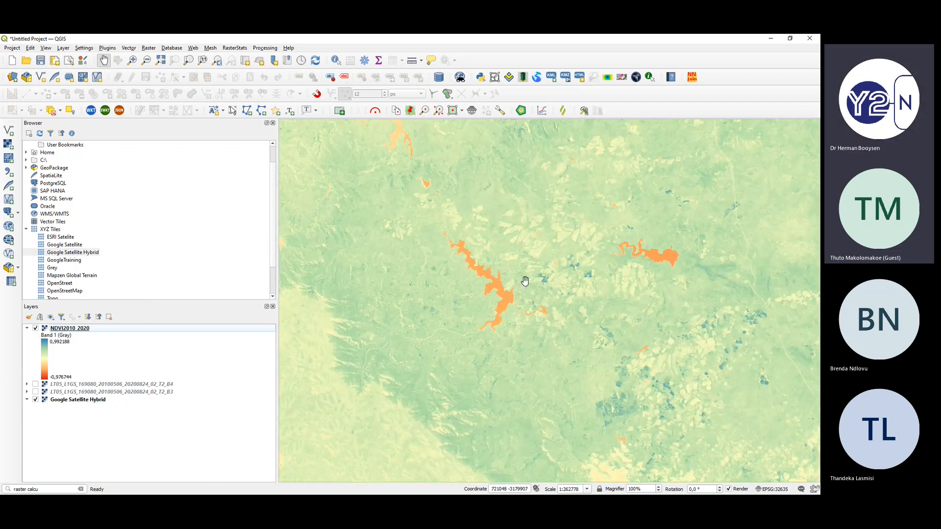
scroll(533, 268, "down", 1)
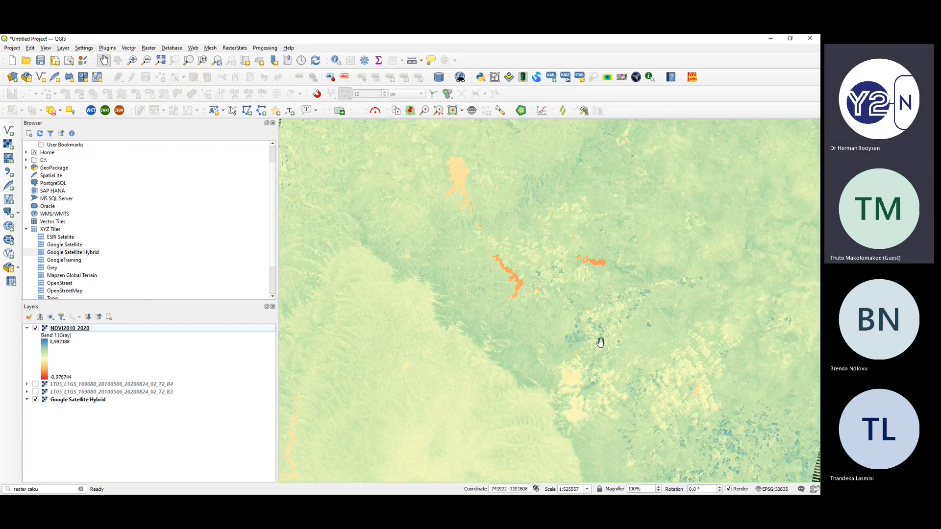
scroll(596, 340, "up", 2)
scroll(491, 316, "up", 2)
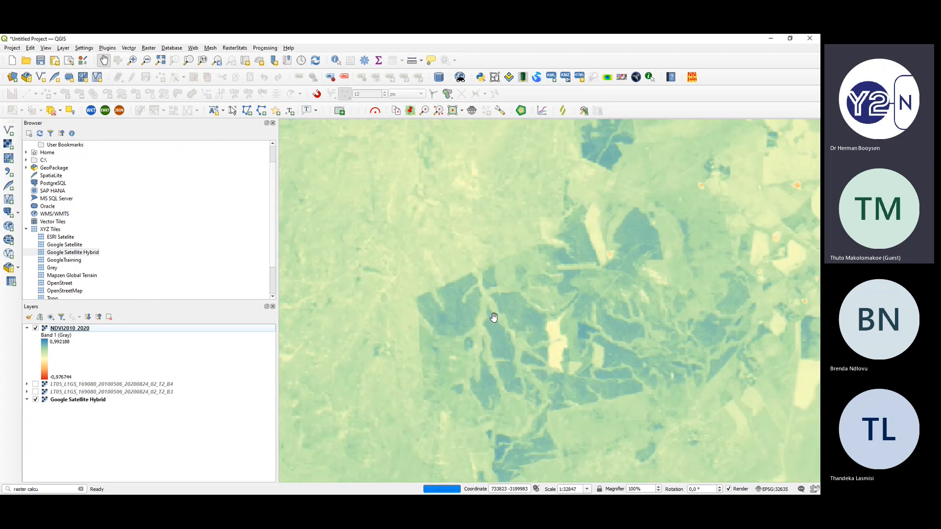
left_click(36, 329)
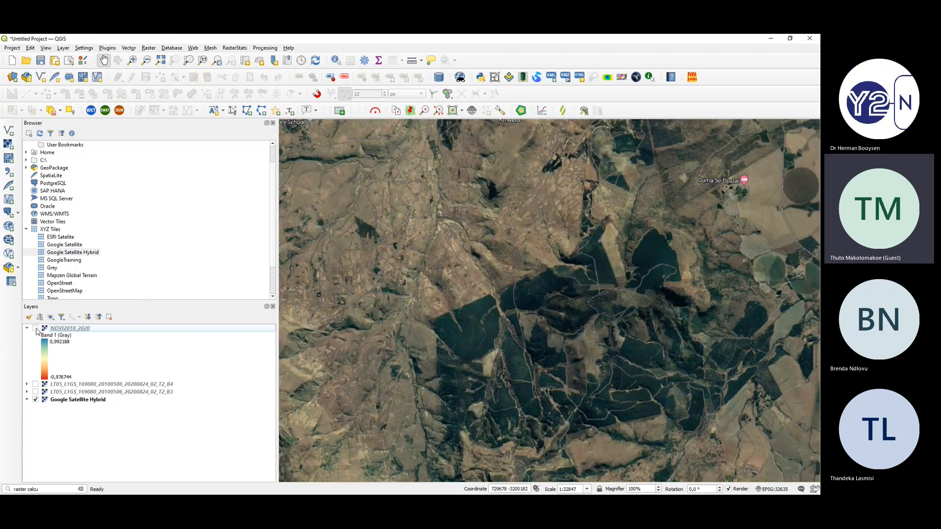
left_click(35, 329)
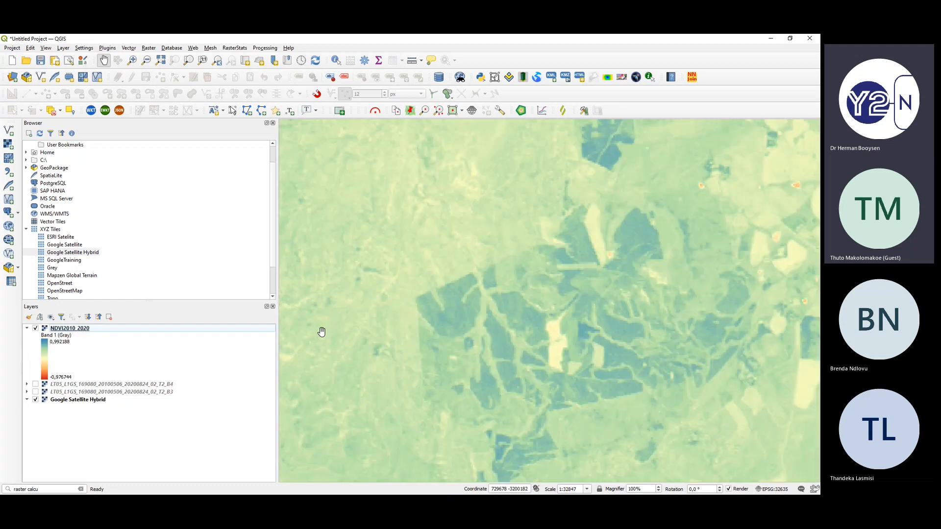
- Examine the NDVI colors across the whole scene and check the Word notes on the NDVI value range
scroll(506, 319, "down", 3)
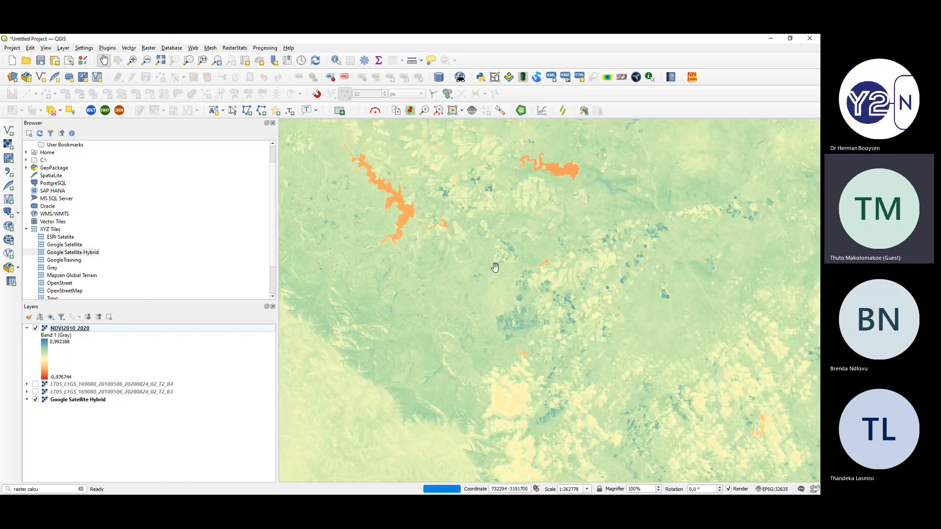
scroll(485, 246, "down", 1)
left_click_drag(398, 244, 475, 279)
scroll(490, 265, "down", 1)
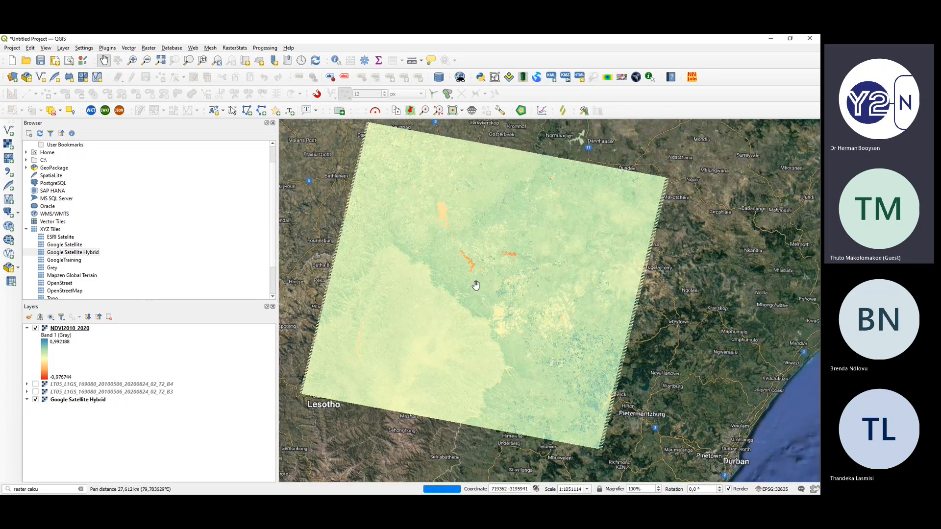
scroll(476, 285, "up", 1)
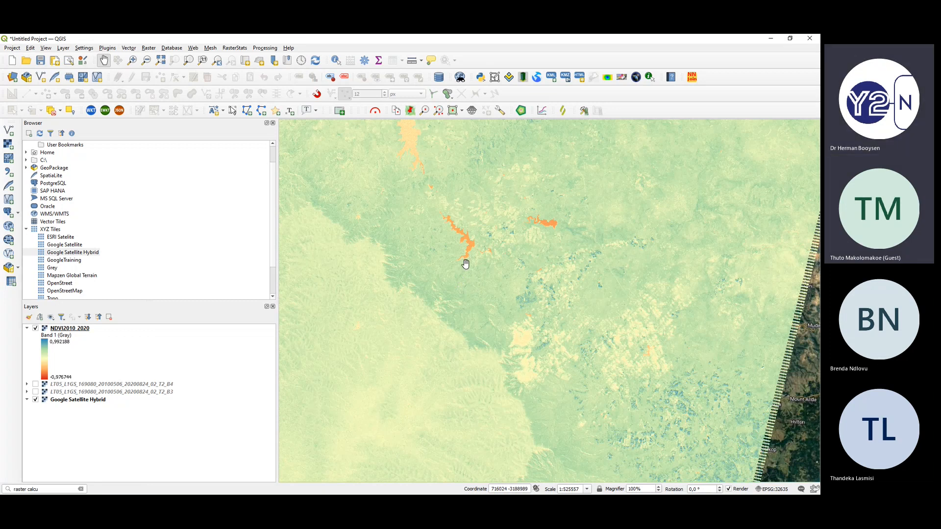
key("alt+Tab")
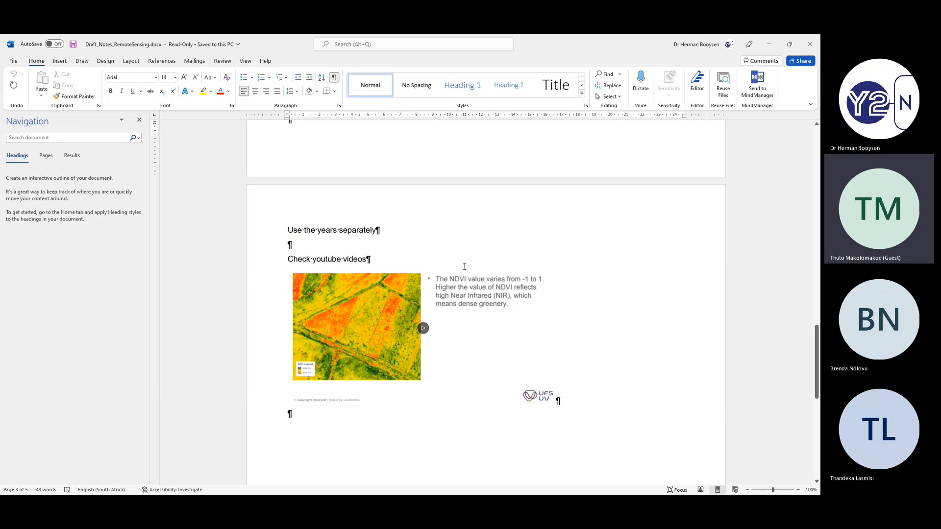
key("alt+Tab")
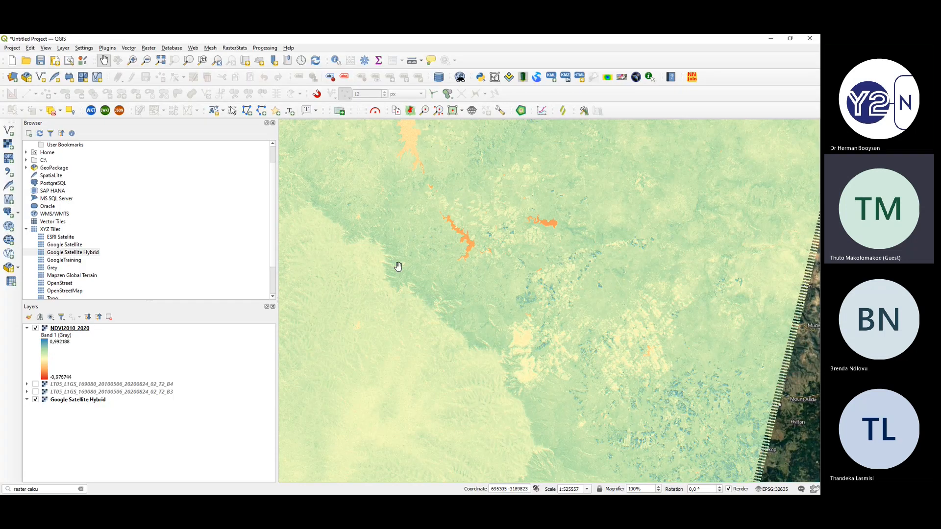
scroll(523, 299, "up", 3)
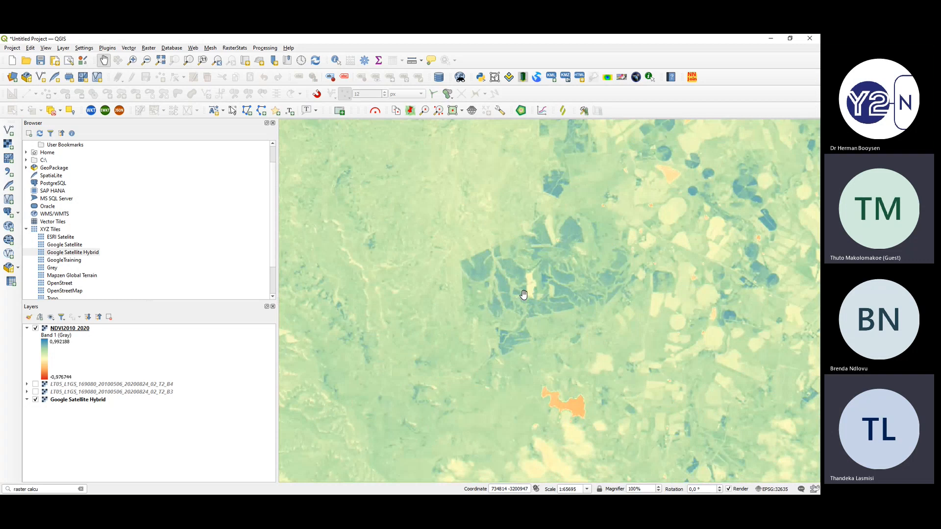
scroll(524, 294, "down", 3)
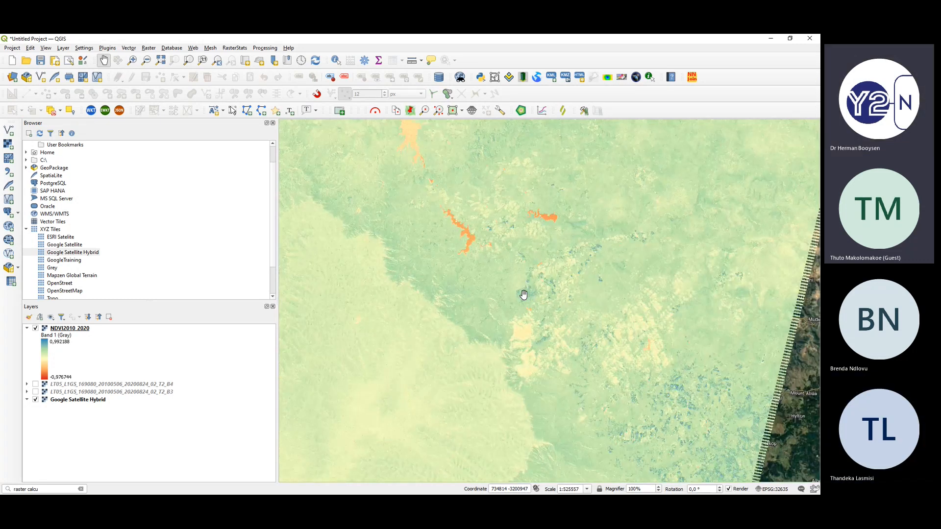
- Set the red and orange color class values of the NDVI2010_2020 layer to -1 and -5
double_click(83, 331)
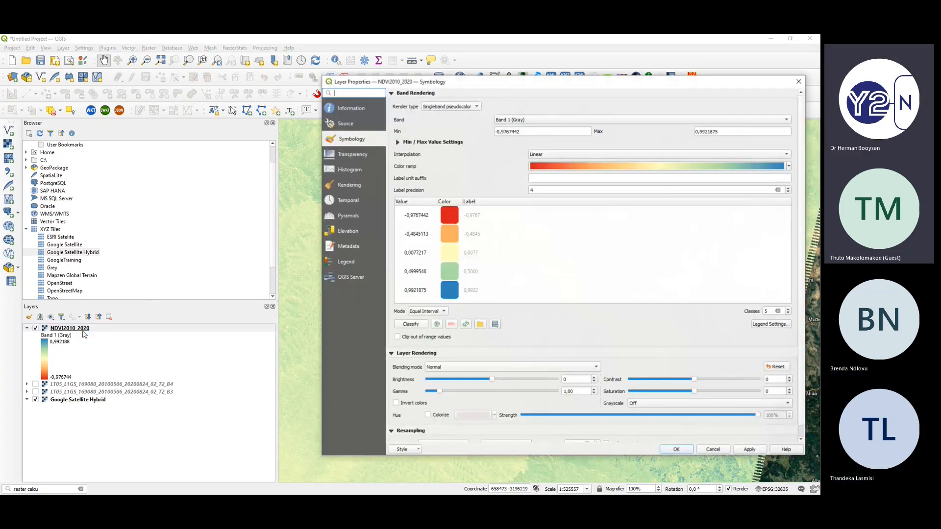
double_click(417, 218)
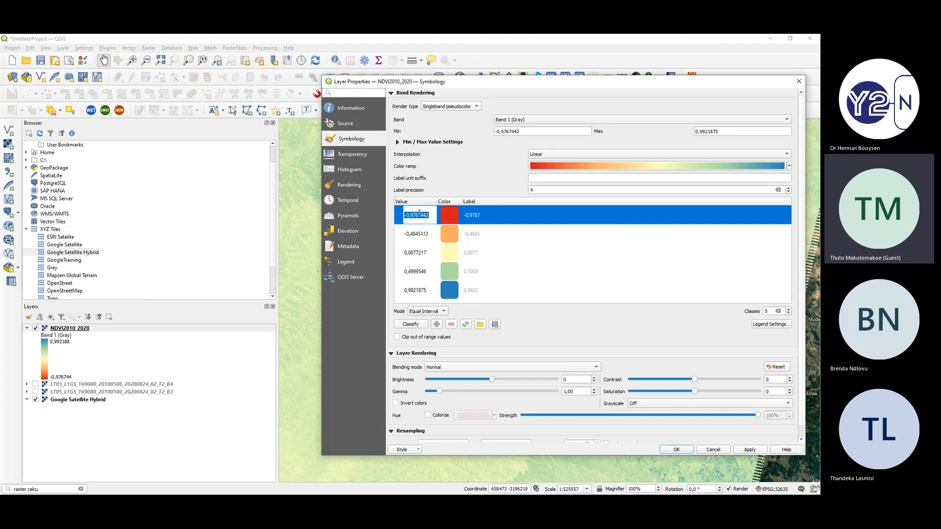
type("-1")
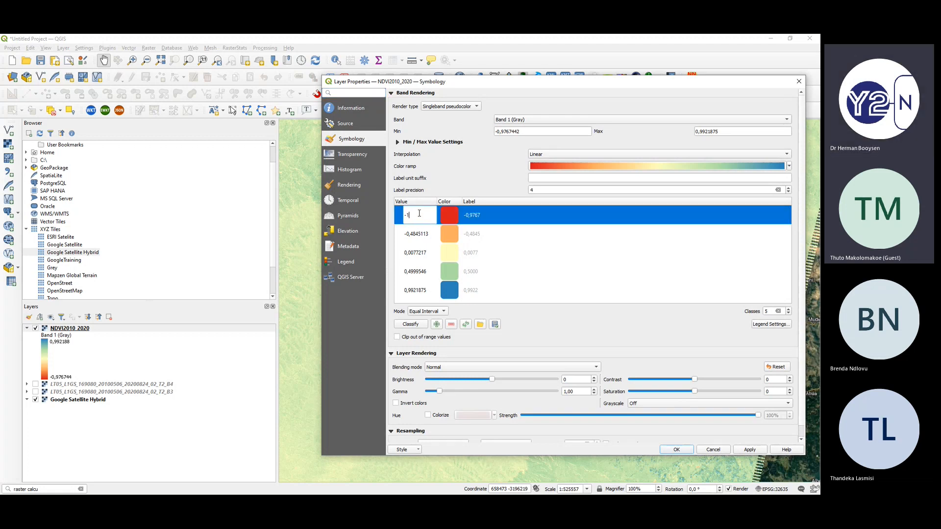
left_click(418, 242)
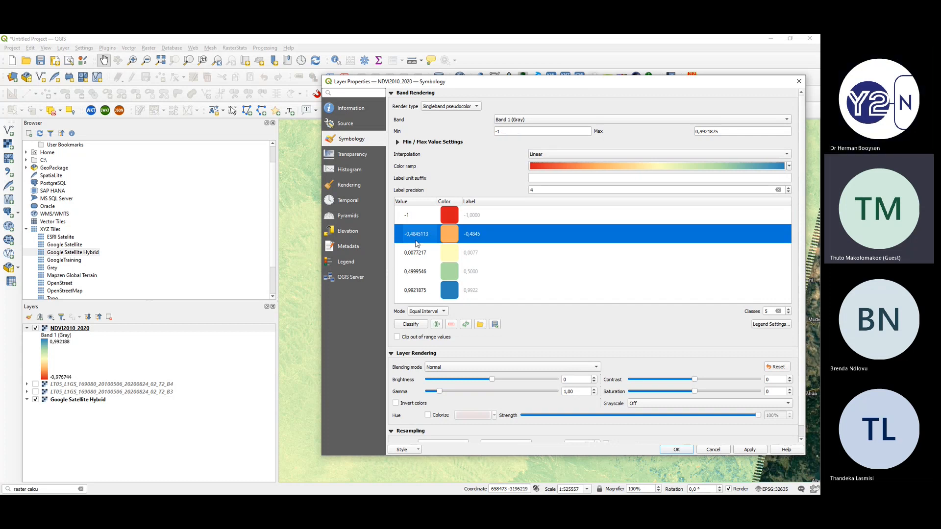
double_click(416, 242)
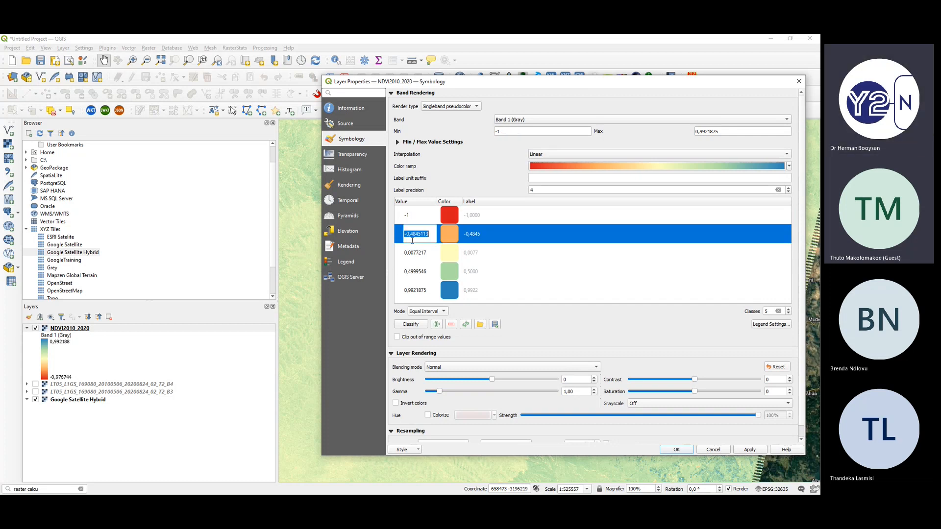
type("-5")
- Set the pale yellow, green and blue class values to 0, 0,5 and 1, and apply the symbology
double_click(418, 253)
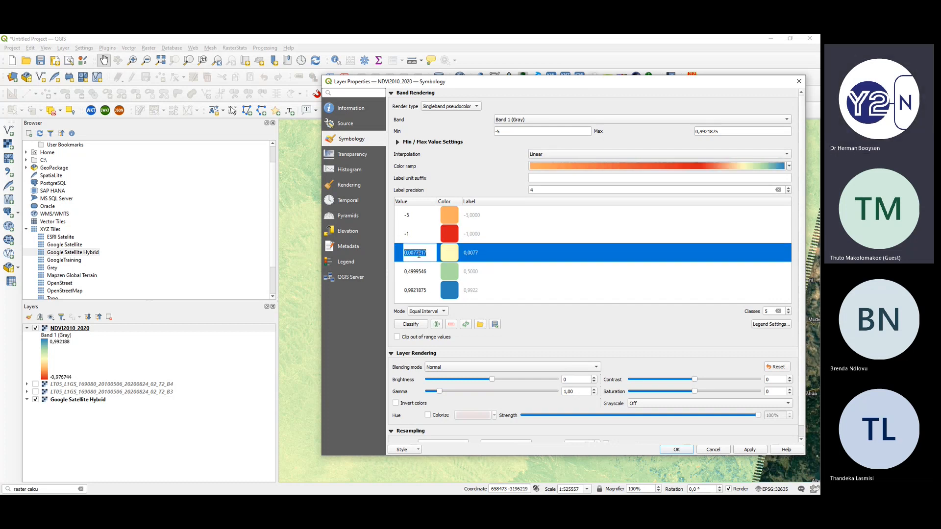
type("0")
double_click(416, 271)
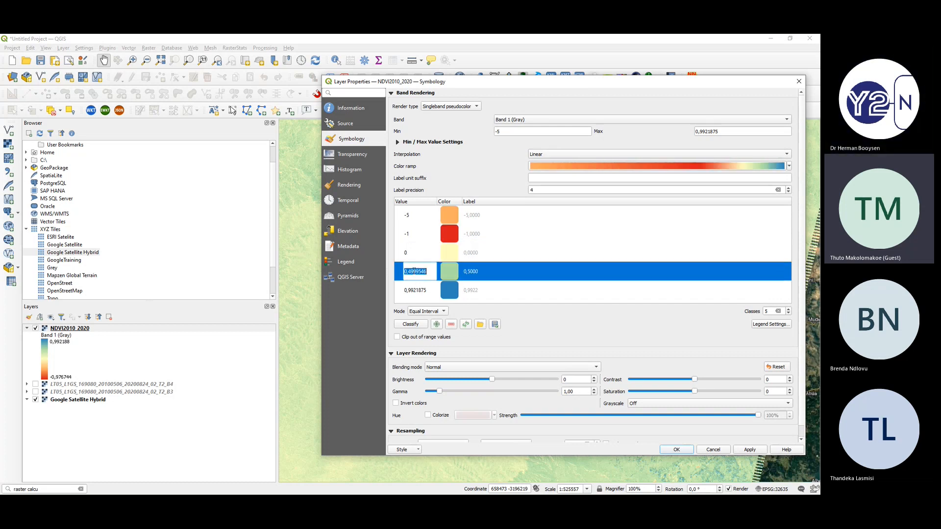
type(",5")
double_click(418, 291)
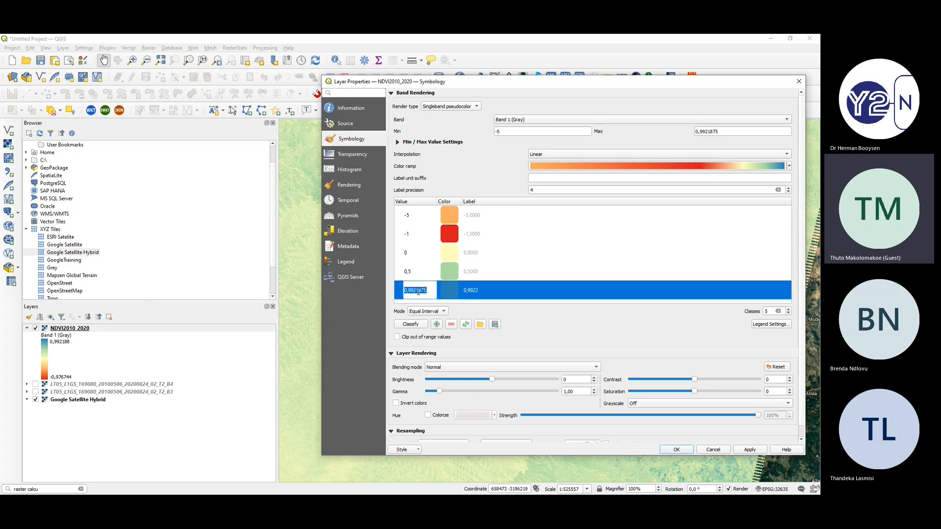
type("1")
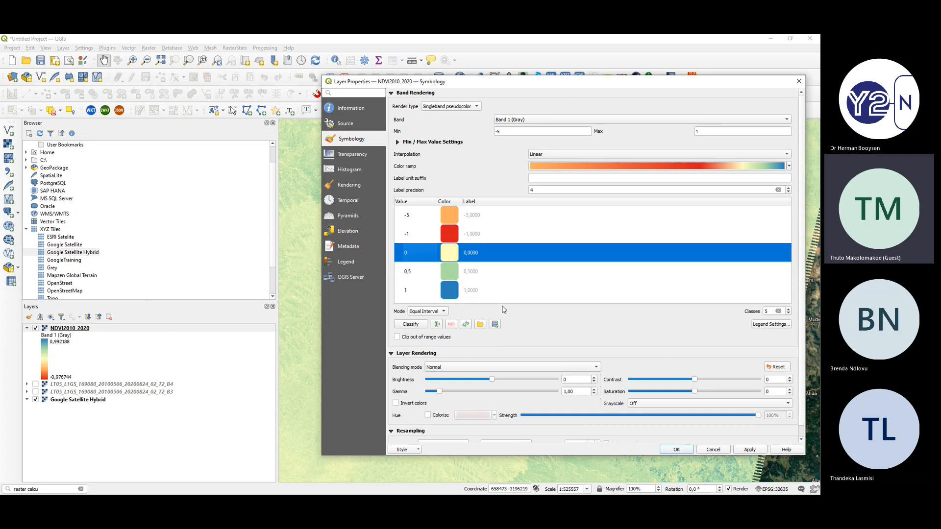
left_click(677, 449)
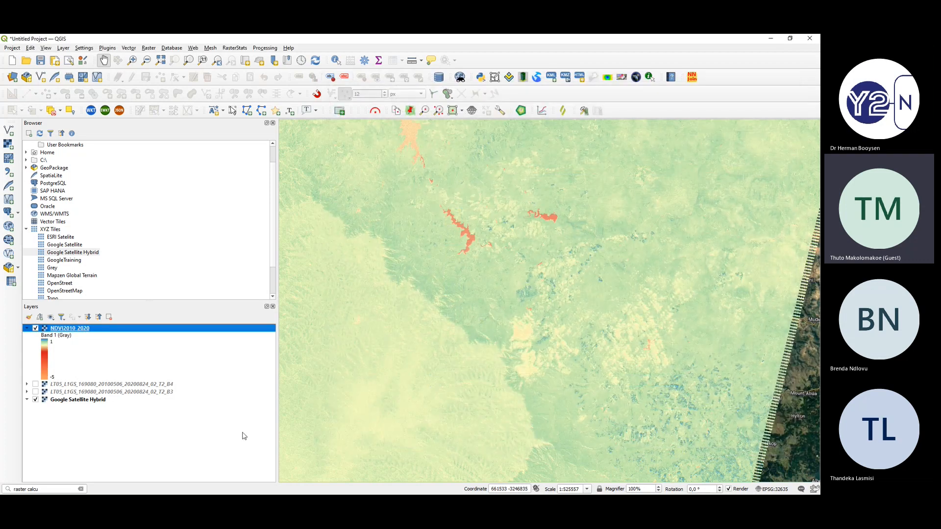
- Reclassify the NDVI2010_2020 symbology into 10 equal-interval classes and apply it
double_click(72, 330)
key("BackSpace")
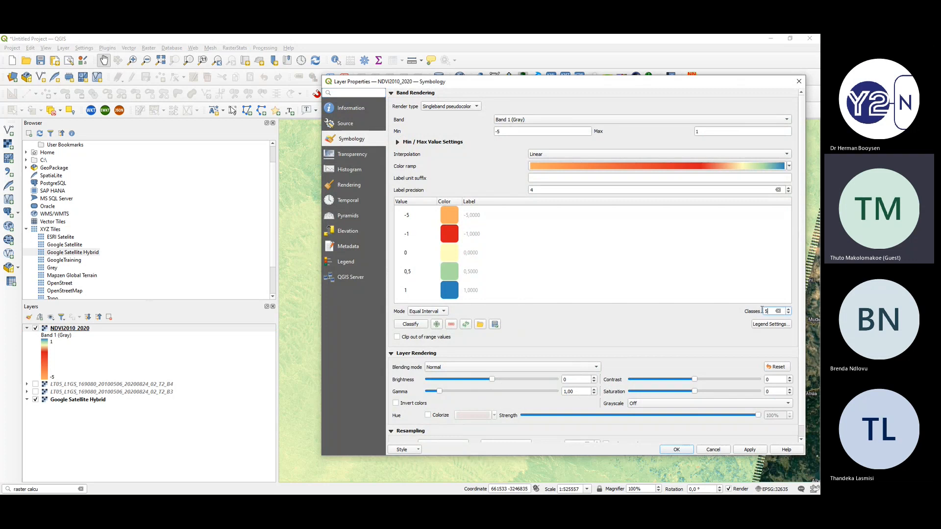
type("10")
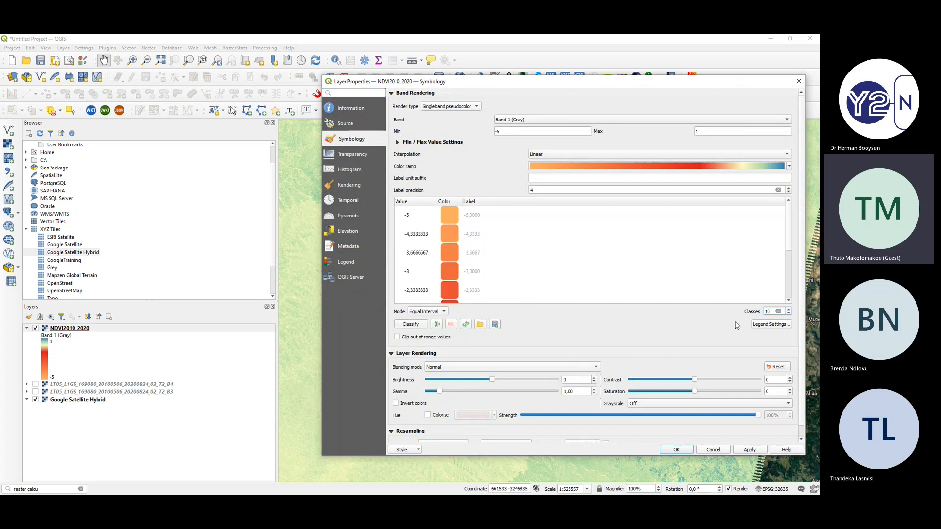
left_click(675, 450)
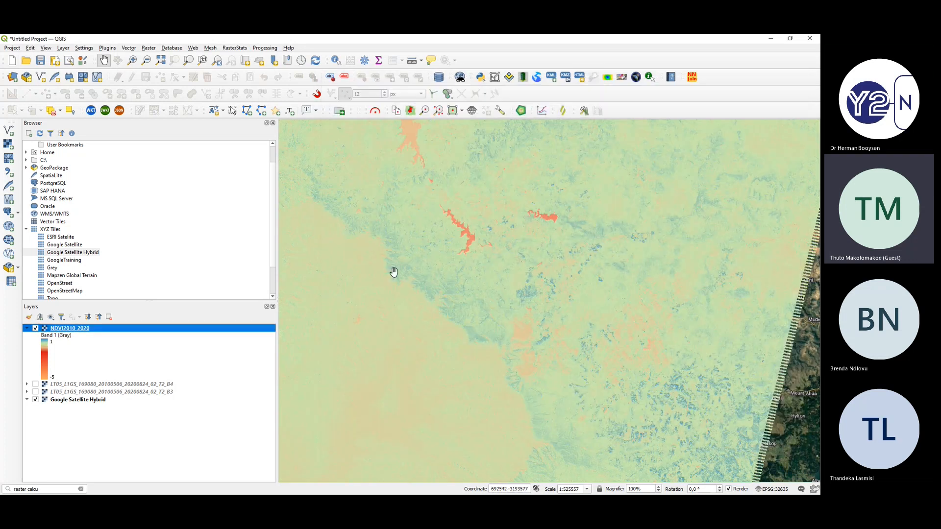
- Compare the restyled NDVI patches south of the reservoirs with the satellite imagery by hiding and showing NDVI2010_2020, and review the whole scene
scroll(412, 309, "down", 1)
scroll(447, 287, "up", 1)
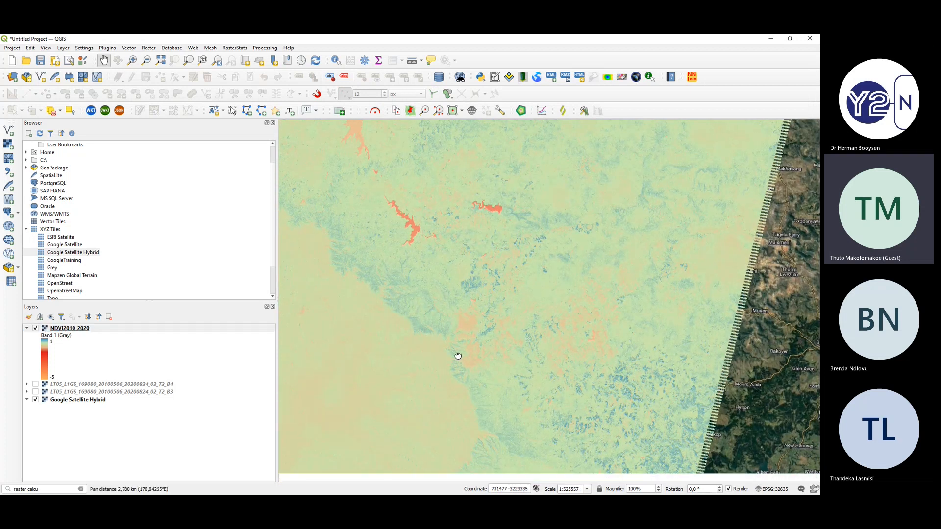
left_click_drag(458, 361, 458, 309)
left_click_drag(407, 262, 412, 277)
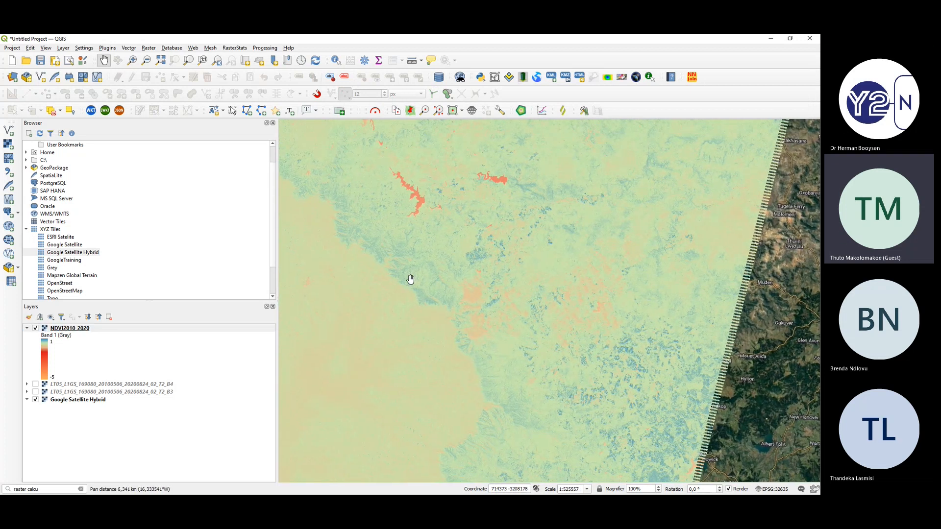
scroll(492, 299, "up", 1)
scroll(491, 299, "up", 1)
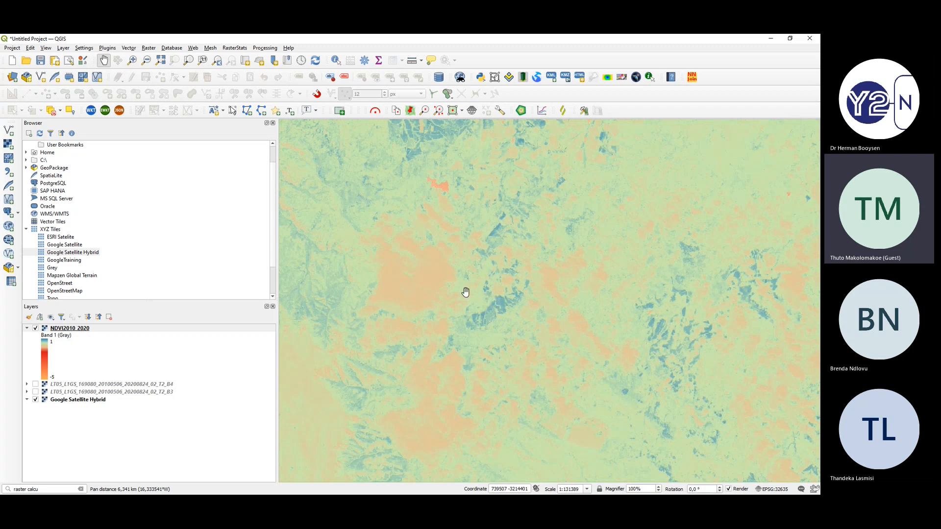
left_click(37, 329)
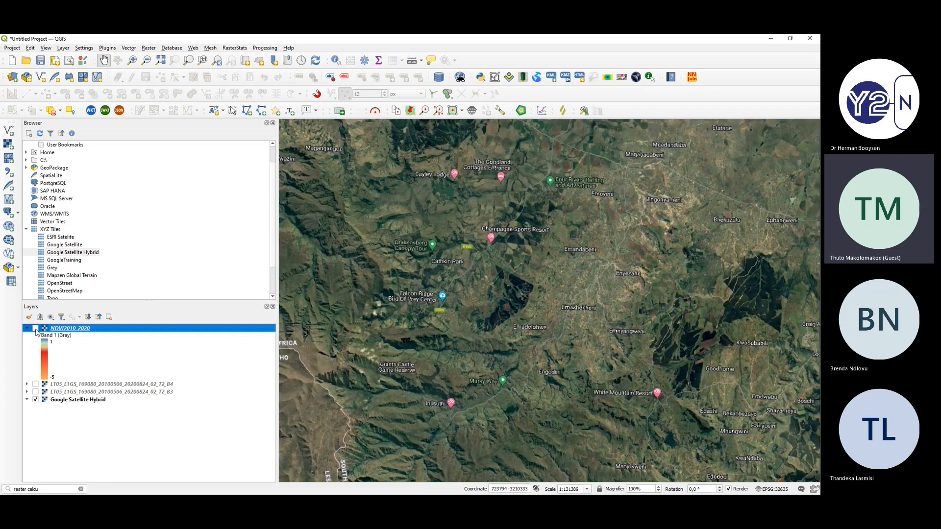
left_click(36, 329)
scroll(595, 234, "down", 2)
left_click_drag(488, 208, 519, 294)
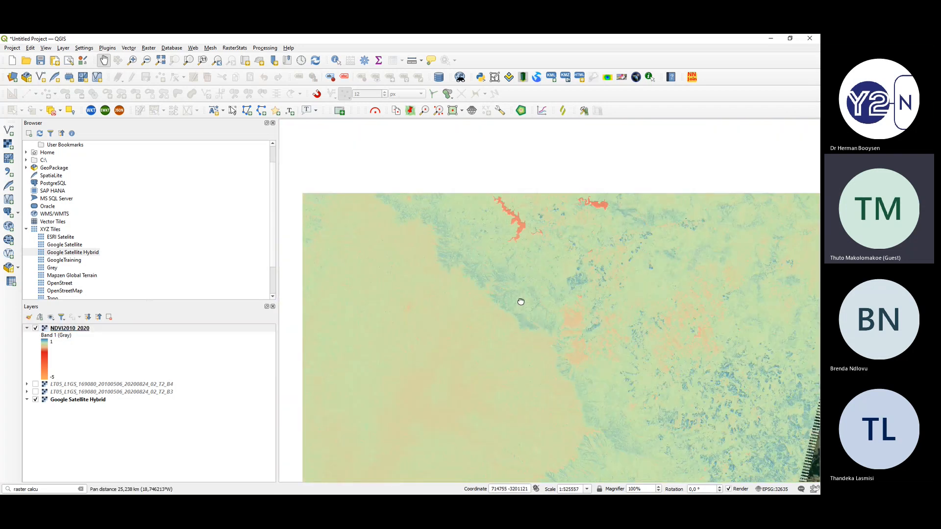
scroll(550, 286, "down", 1)
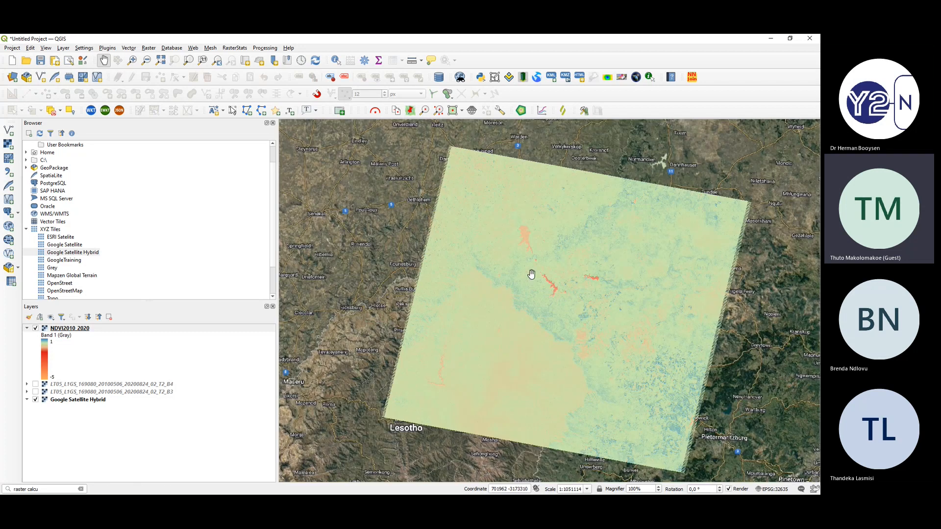
- Switch to the Word notes and read the disaster-mapping assignment brief in section 2.5
key("alt+Tab")
scroll(431, 284, "up", 15)
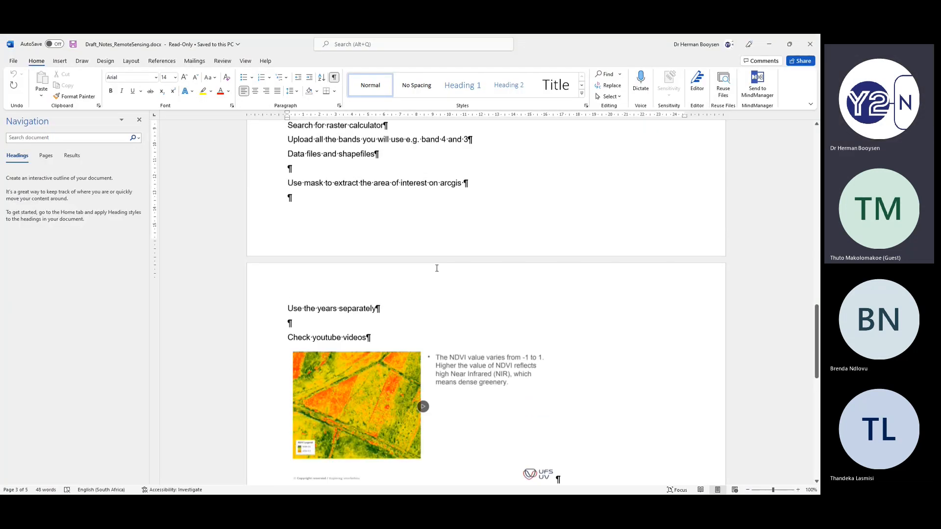
scroll(435, 258, "up", 12)
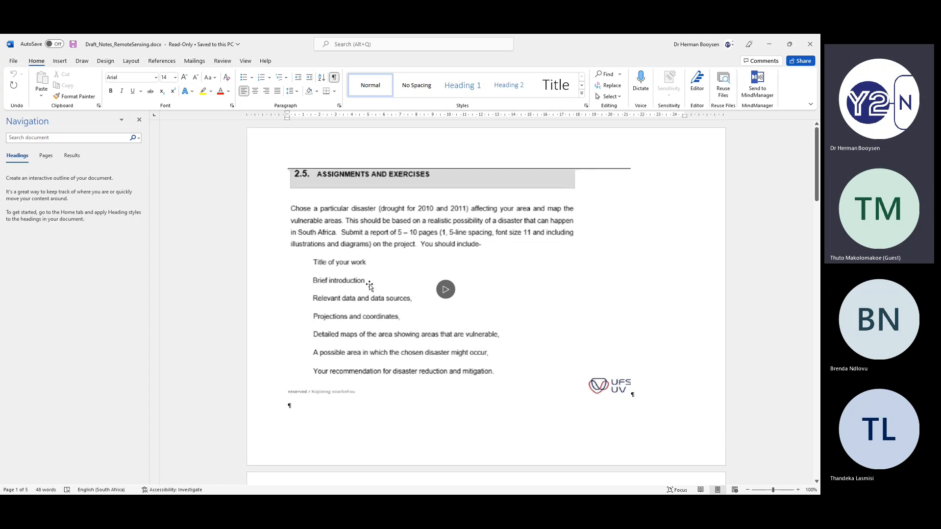
scroll(353, 299, "down", 1)
scroll(353, 299, "down", 1)
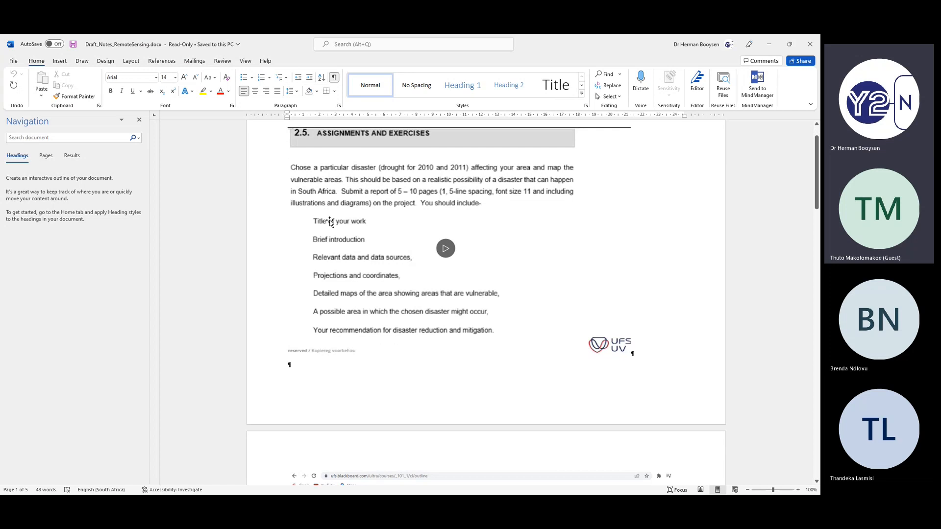
- Switch back to QGIS and add Maluti_Shp.shp from the DIMG shapefile folder in Student Assignment above the NDVI layer
key("alt+Tab")
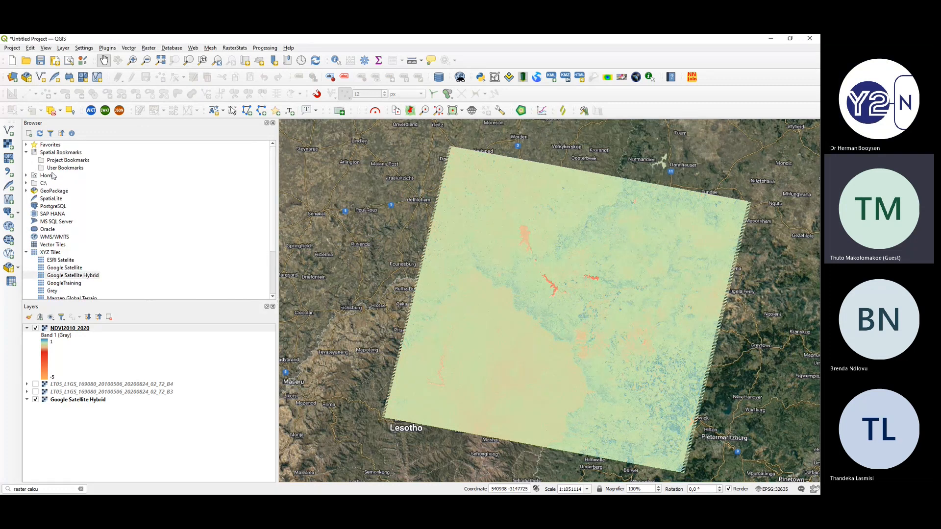
left_click(27, 145)
double_click(60, 153)
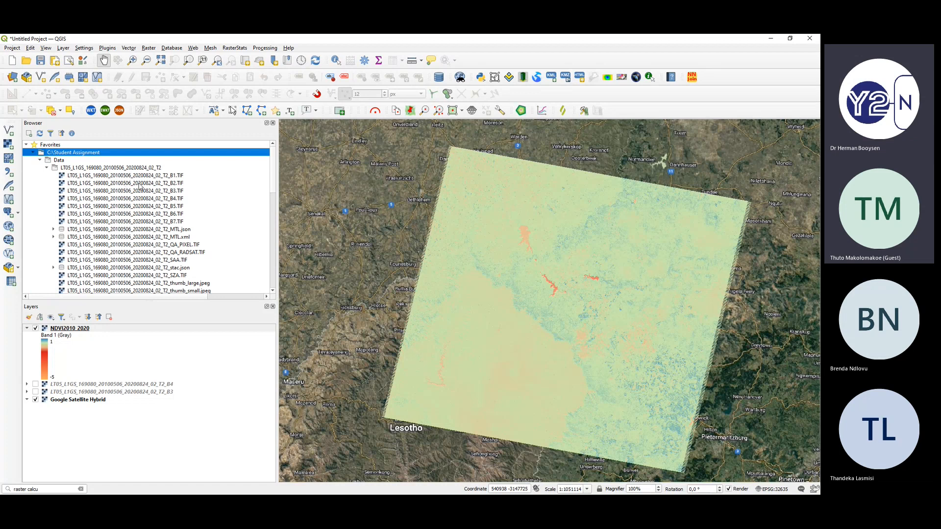
left_click(47, 168)
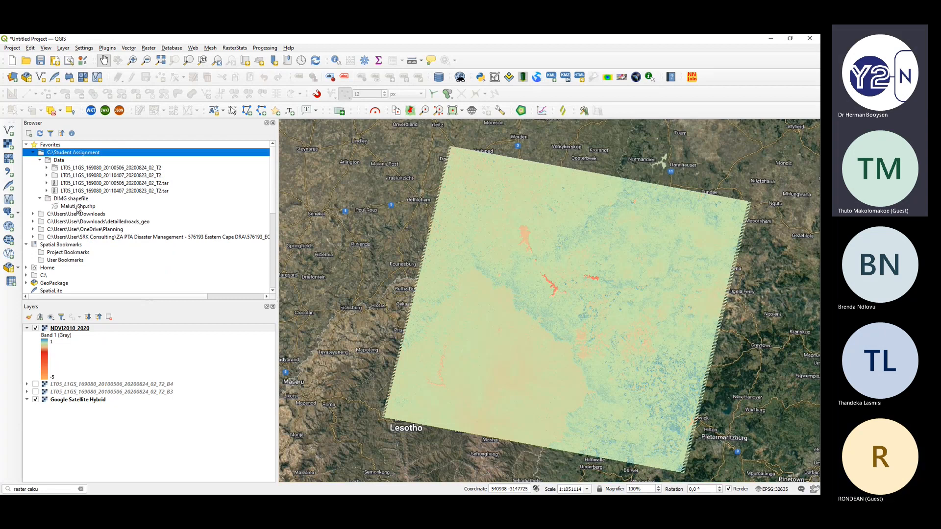
left_click_drag(82, 207, 85, 332)
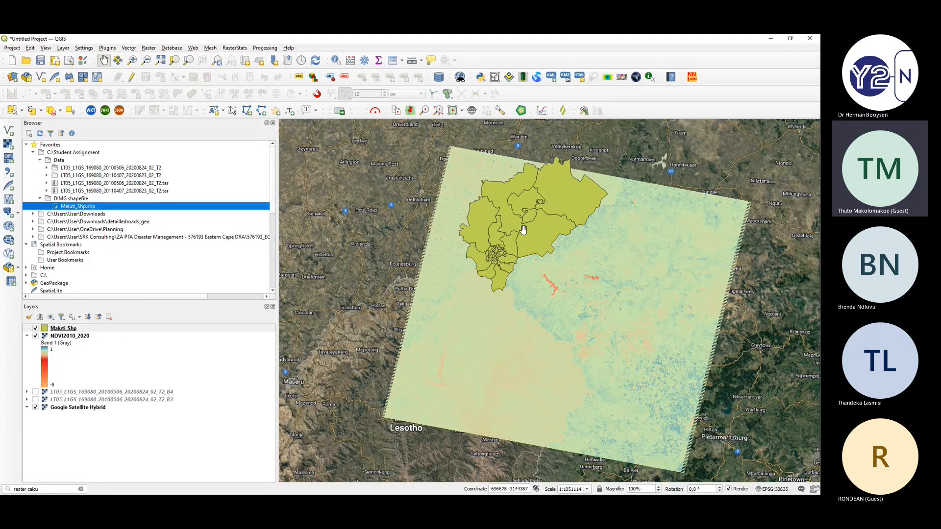
left_click_drag(523, 230, 498, 307)
scroll(499, 307, "up", 1)
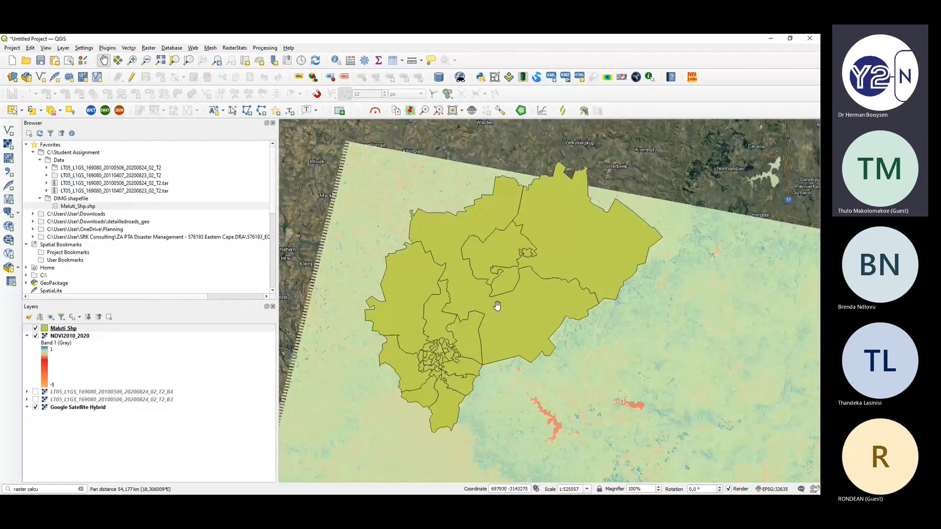
scroll(498, 307, "down", 1)
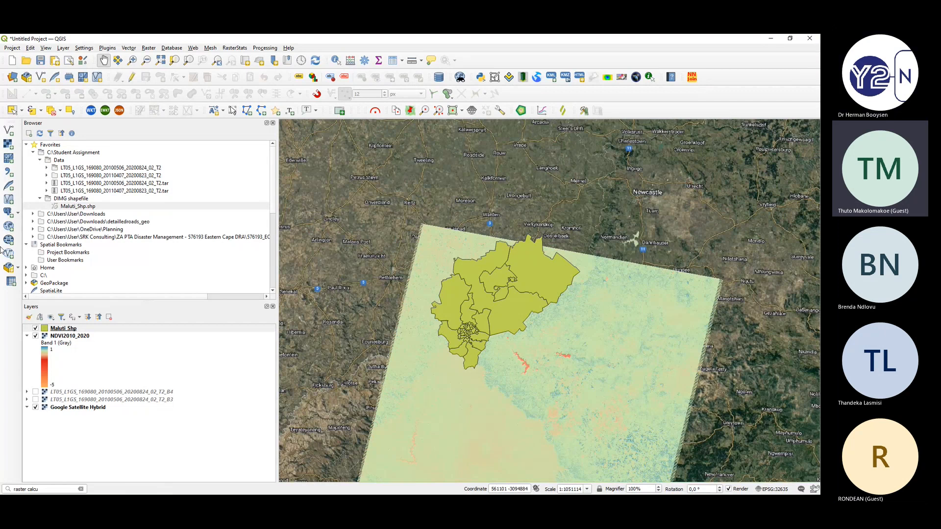
- Review the files in the 20100506 Landsat folder, and collapse the Data folder
left_click(46, 169)
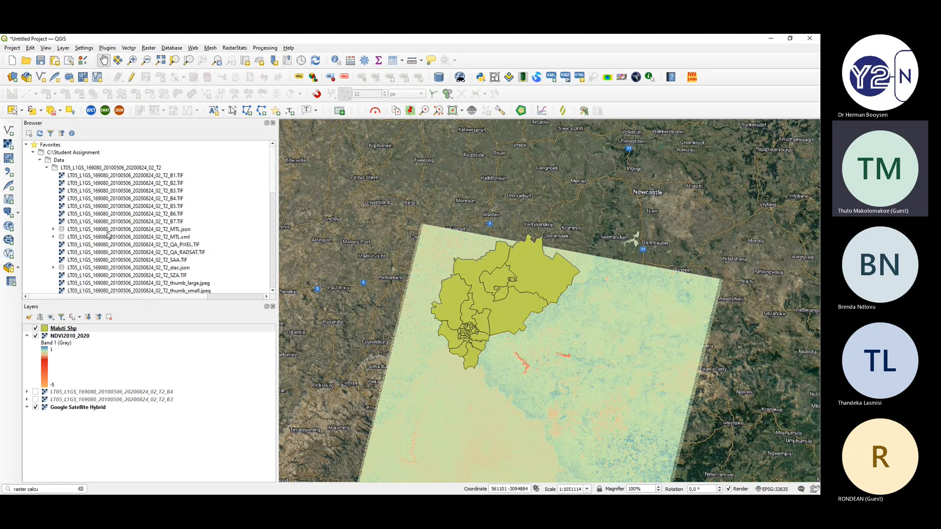
scroll(110, 254, "down", 1)
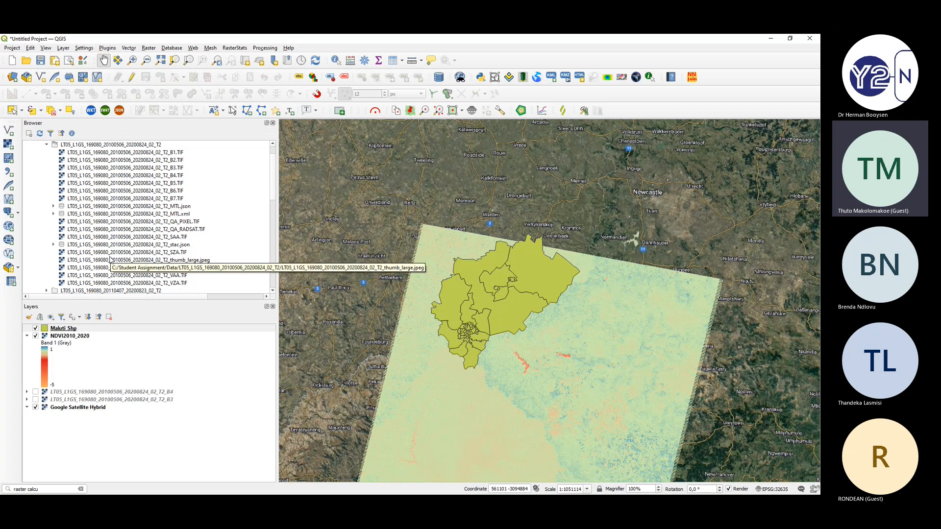
scroll(110, 260, "up", 1)
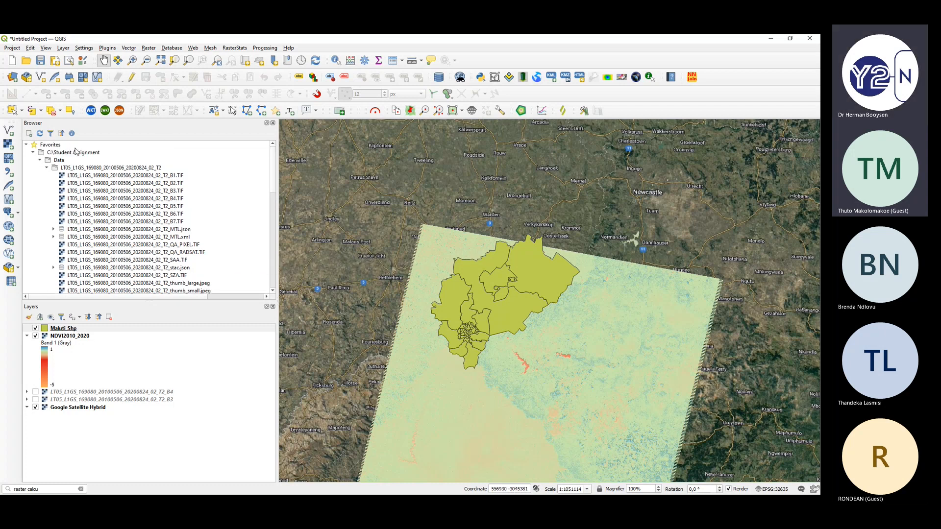
left_click(40, 161)
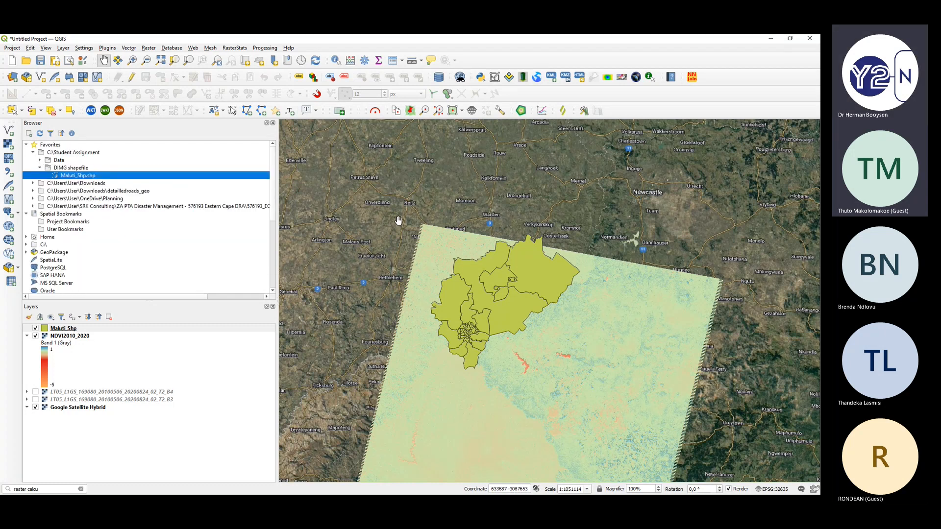
- Select the NDVI2010_2020 layer and examine how it covers the Maluti_Shp area
left_click_drag(508, 269, 427, 231)
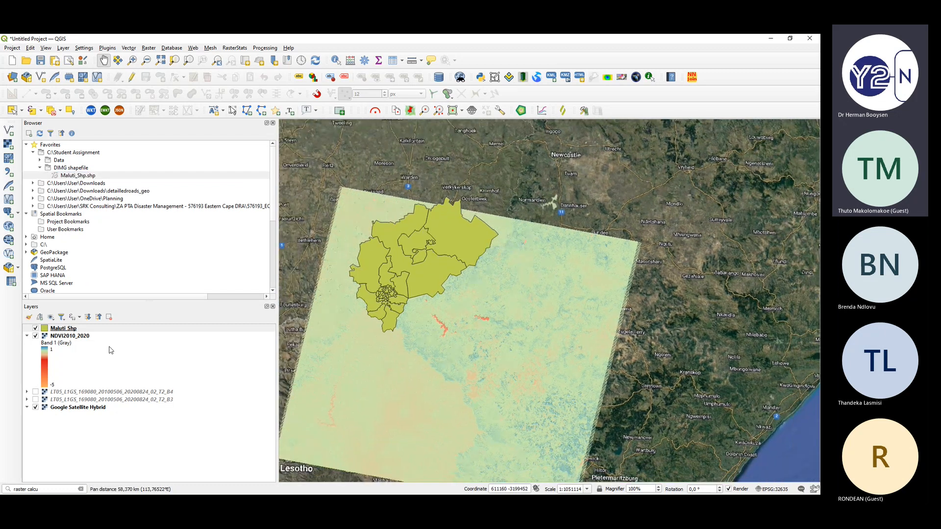
left_click(74, 338)
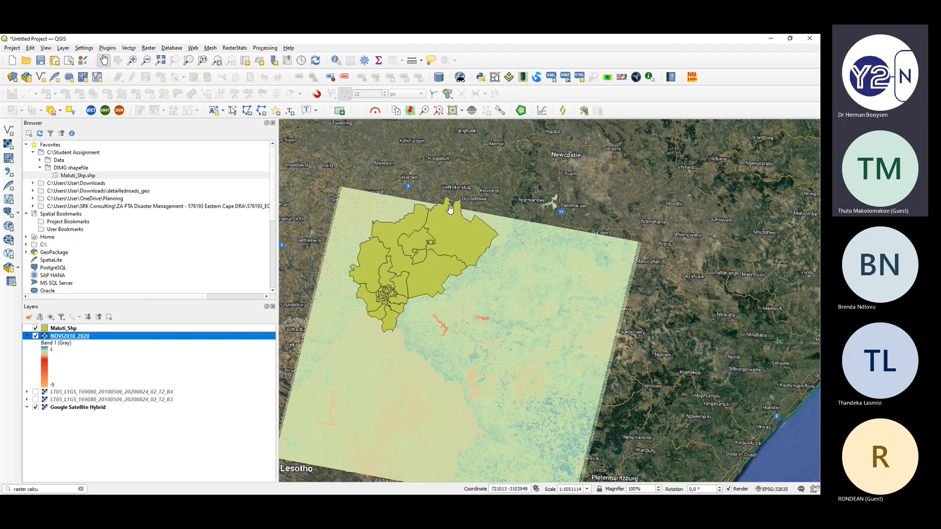
left_click_drag(438, 249, 463, 240)
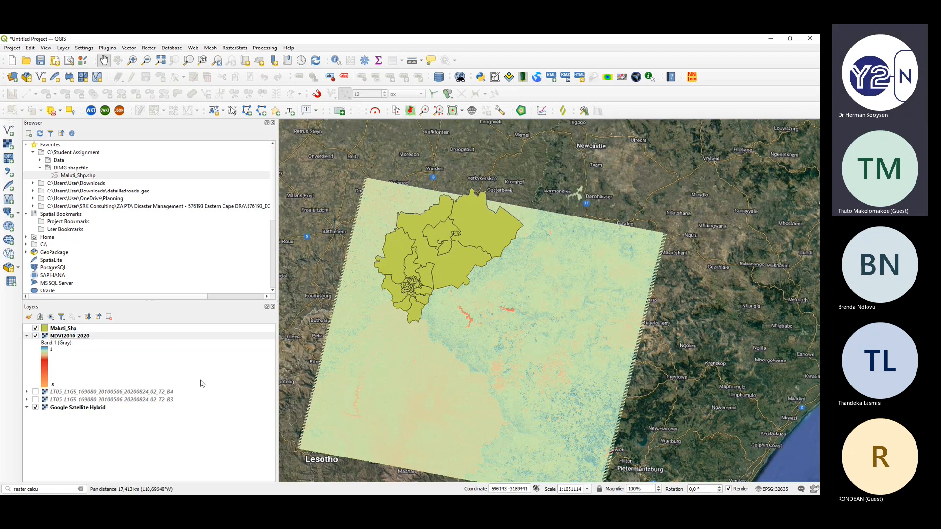
- Search the locator for "clip" and open the Clip raster by mask layer algorithm
left_click(51, 490)
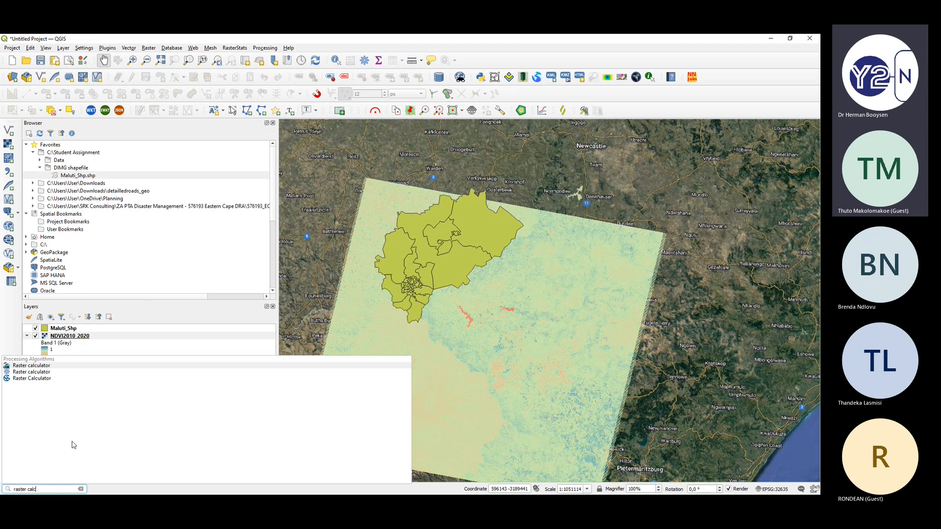
key("BackSpace")
key("BackSpace")
key("BackSpace")
key("BackSpace")
key("BackSpace")
key("BackSpace")
key("BackSpace")
key("BackSpace")
key("BackSpace")
key("BackSpace")
key("BackSpace")
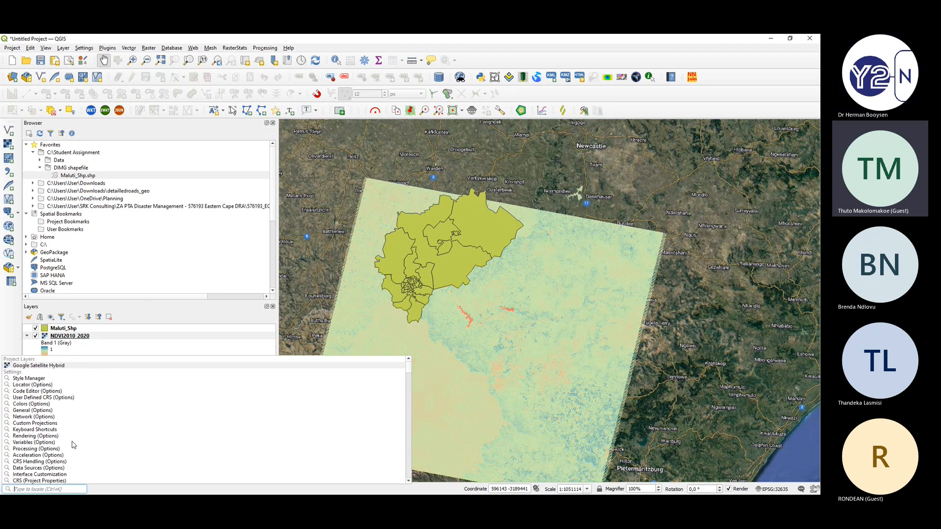
type("clip")
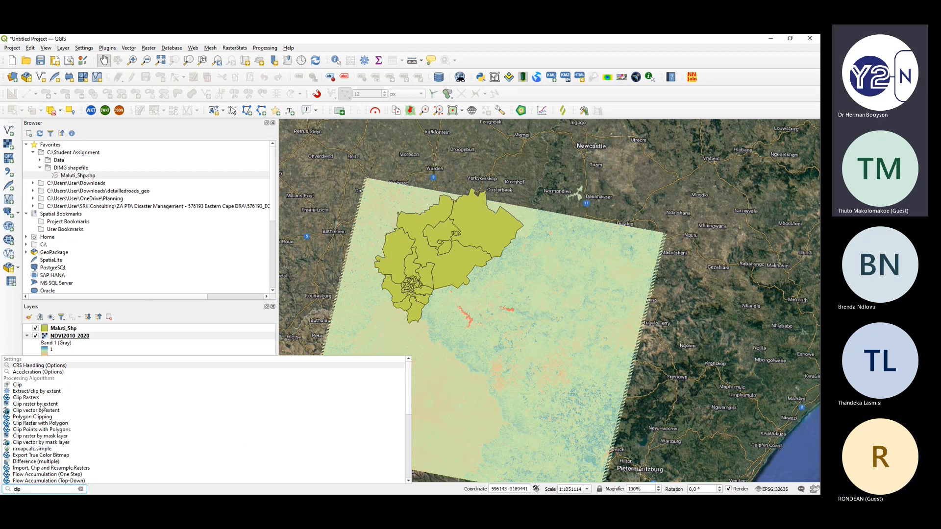
left_click(33, 438)
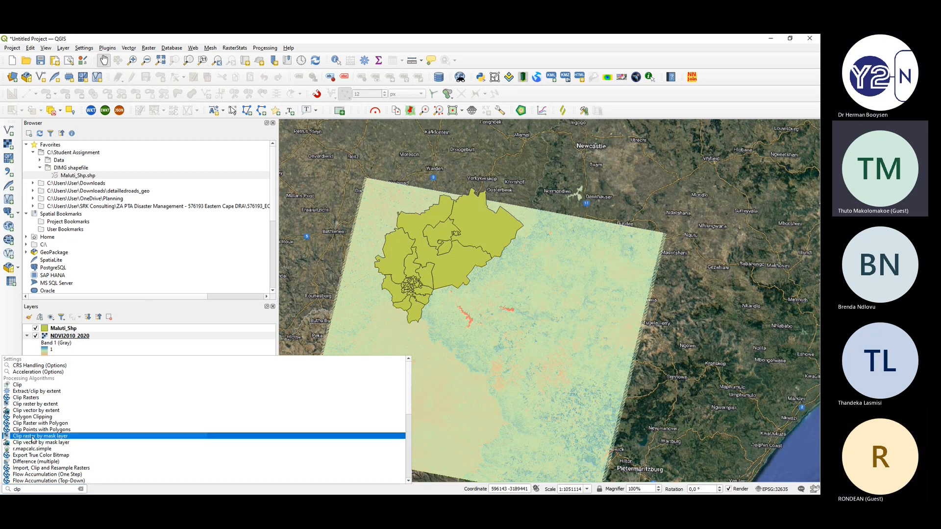
double_click(33, 438)
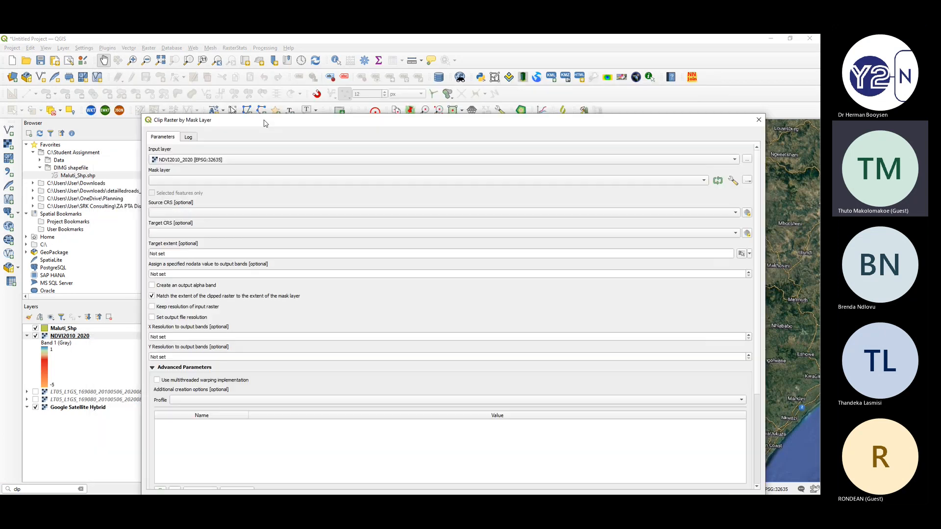
- Clip the NDVI2010_2020 raster with Maluti_Shp as the mask layer, keeping the default settings and temporary output
left_click_drag(264, 123, 536, 191)
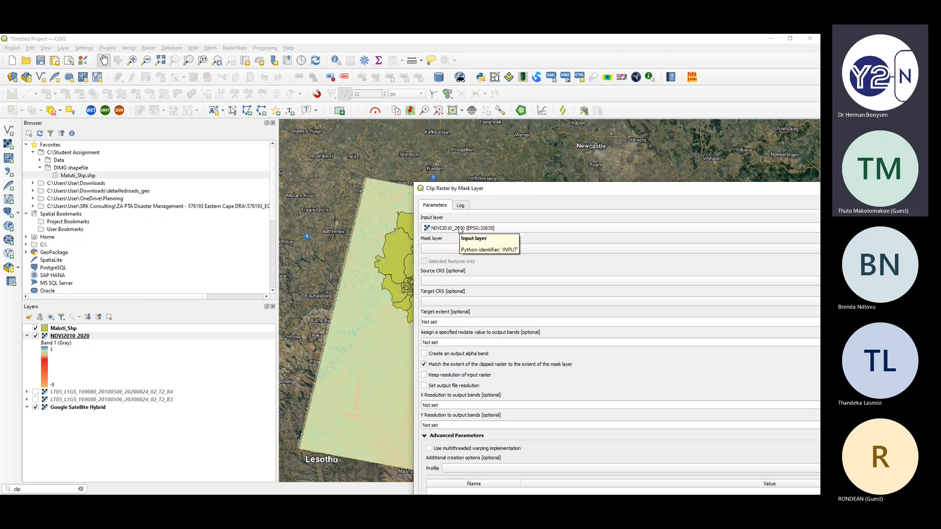
left_click(458, 249)
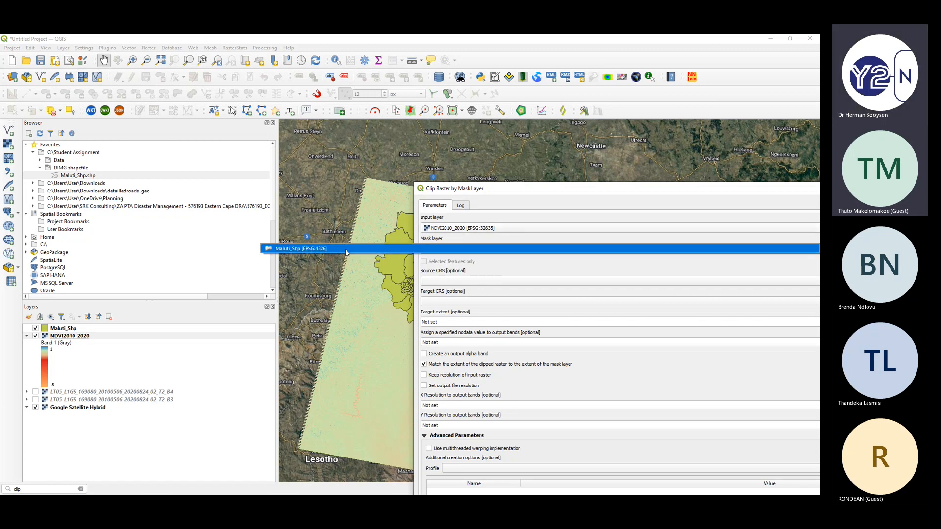
left_click(329, 250)
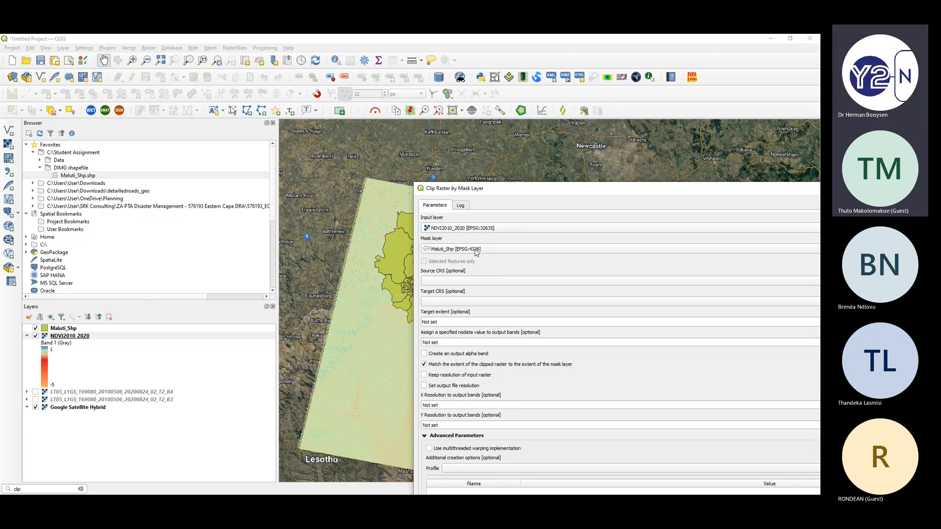
left_click_drag(481, 189, 240, 109)
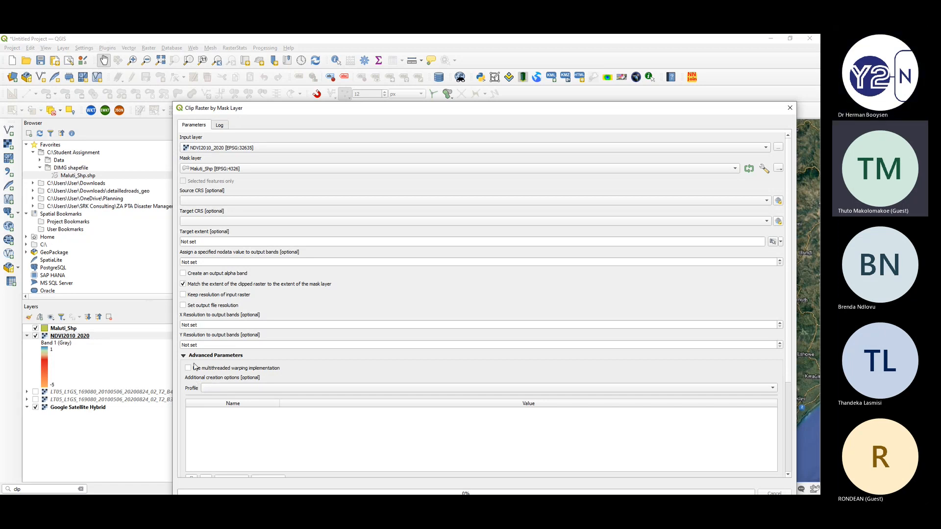
left_click_drag(473, 110, 429, 42)
left_click(502, 256)
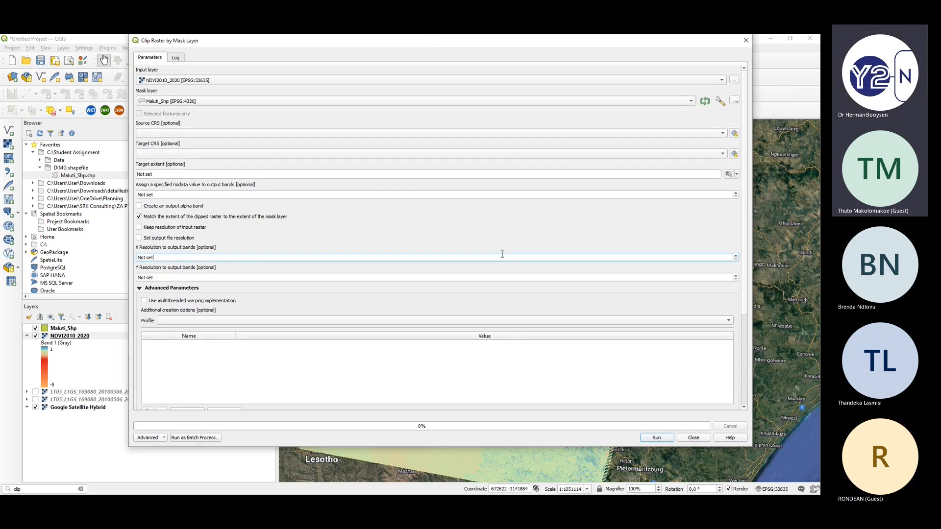
left_click(656, 437)
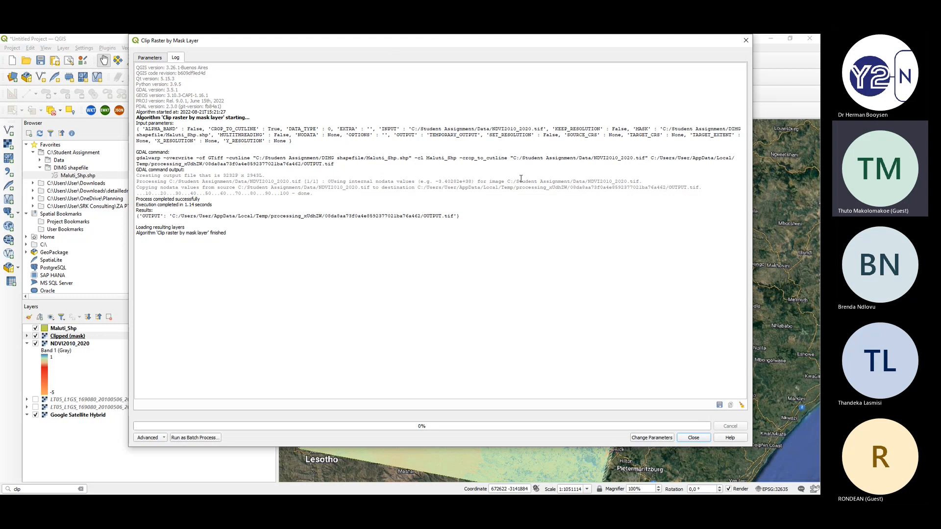
left_click(693, 437)
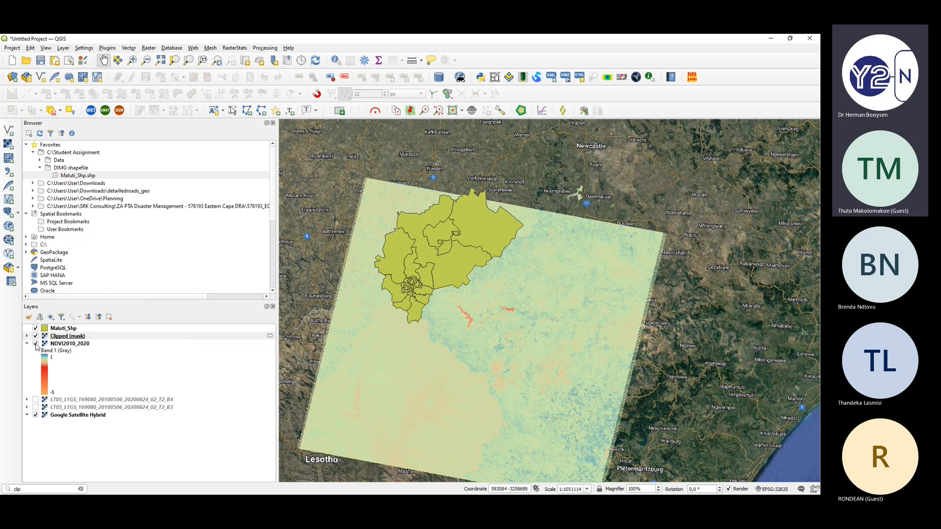
- Hide the NDVI2010_2020 and Maluti_Shp layers to view only the clipped raster over the satellite imagery
left_click(36, 343)
left_click(35, 328)
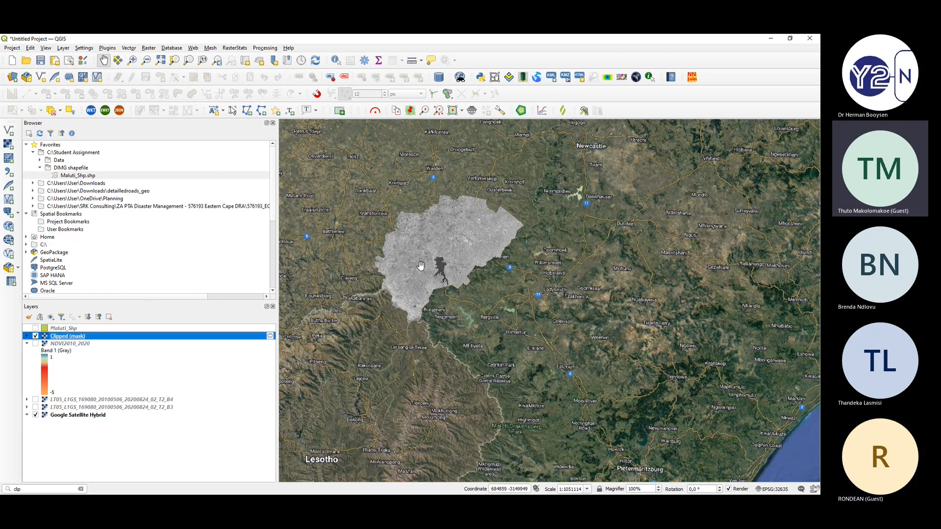
scroll(420, 265, "up", 1)
left_click_drag(414, 268, 454, 314)
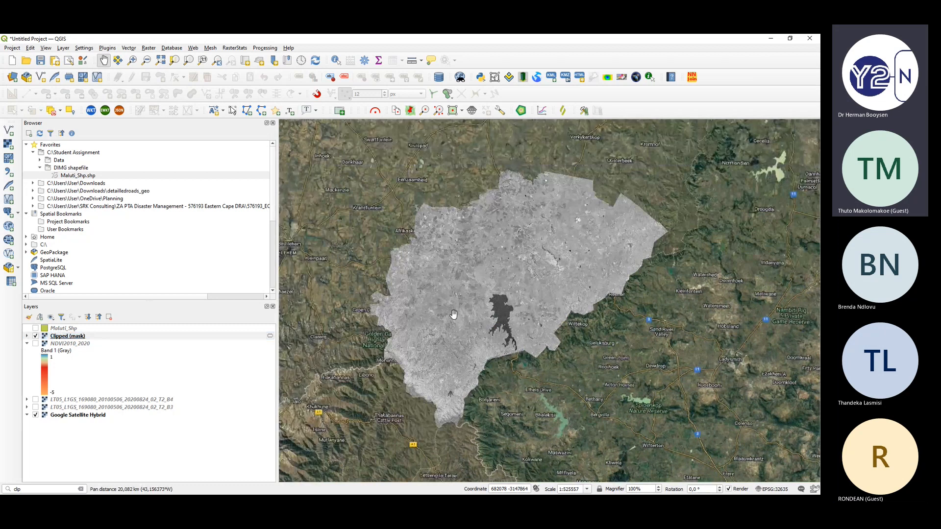
- Style the Clipped (mask) layer as singleband pseudocolor with the red-to-blue colour ramp and inspect it on the map
double_click(74, 337)
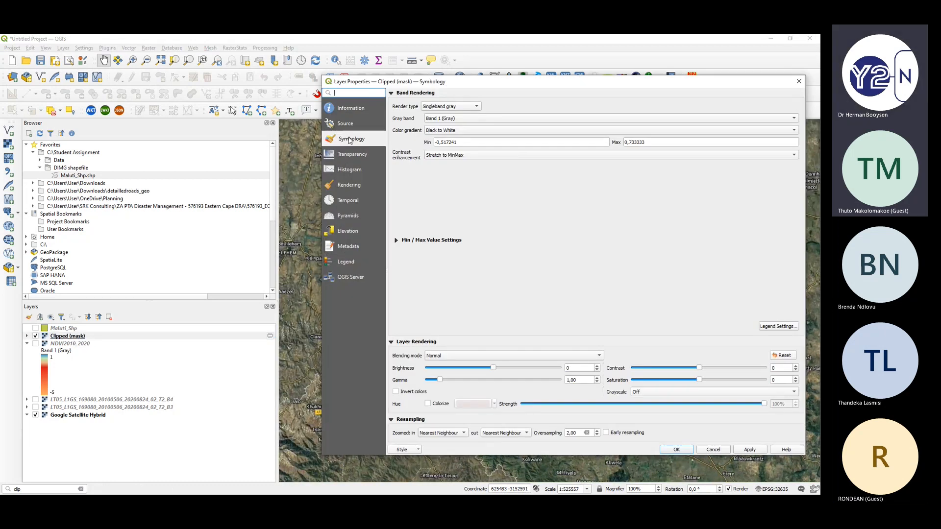
left_click(798, 81)
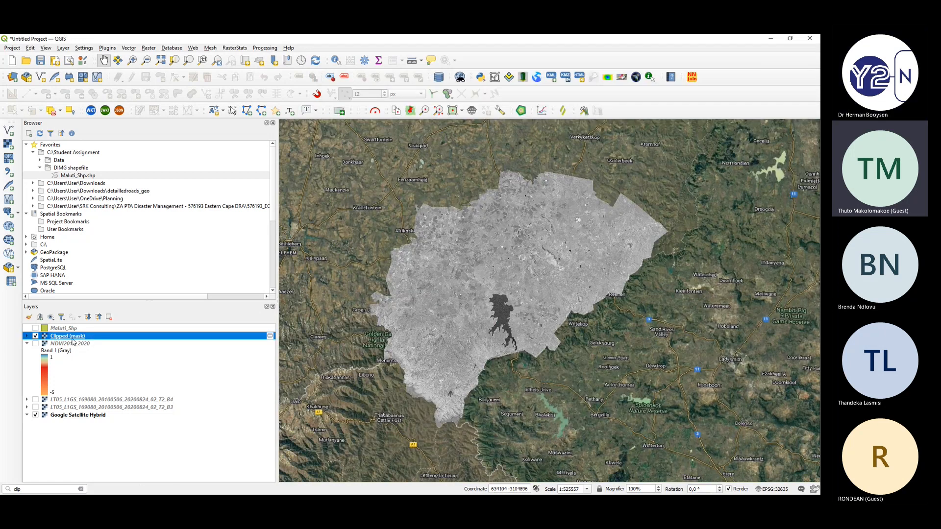
double_click(73, 338)
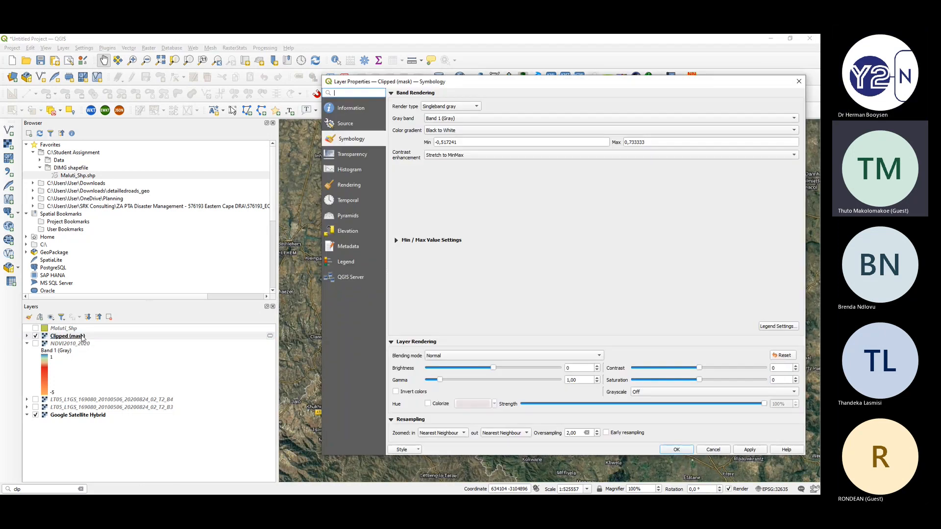
left_click(441, 106)
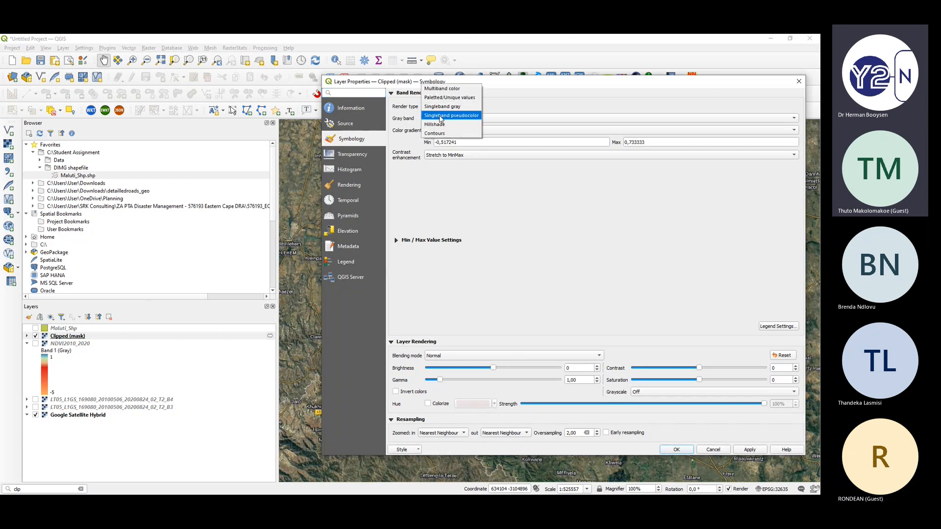
left_click(440, 115)
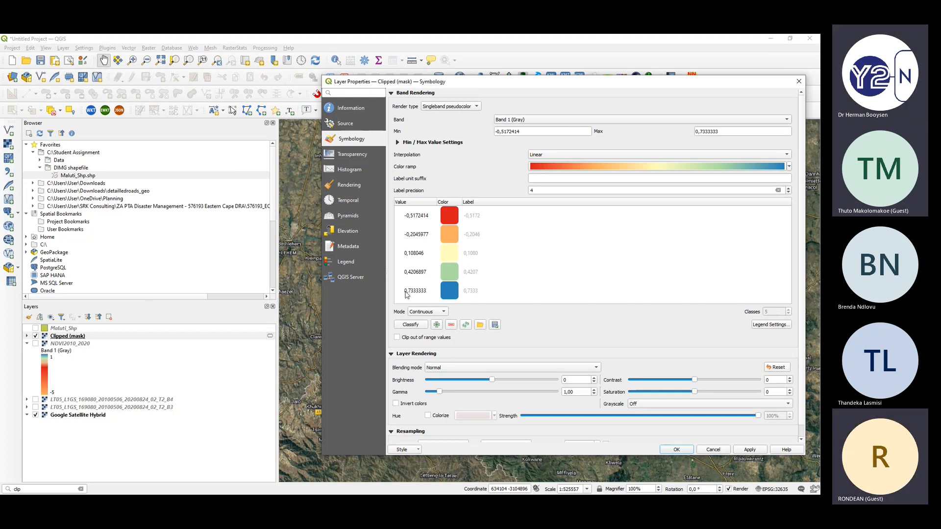
scroll(404, 290, "down", 1)
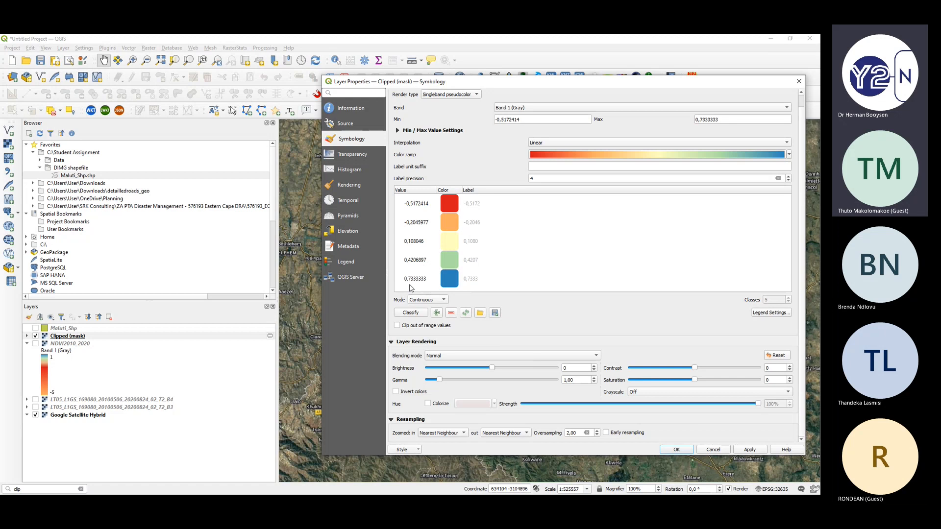
left_click(676, 450)
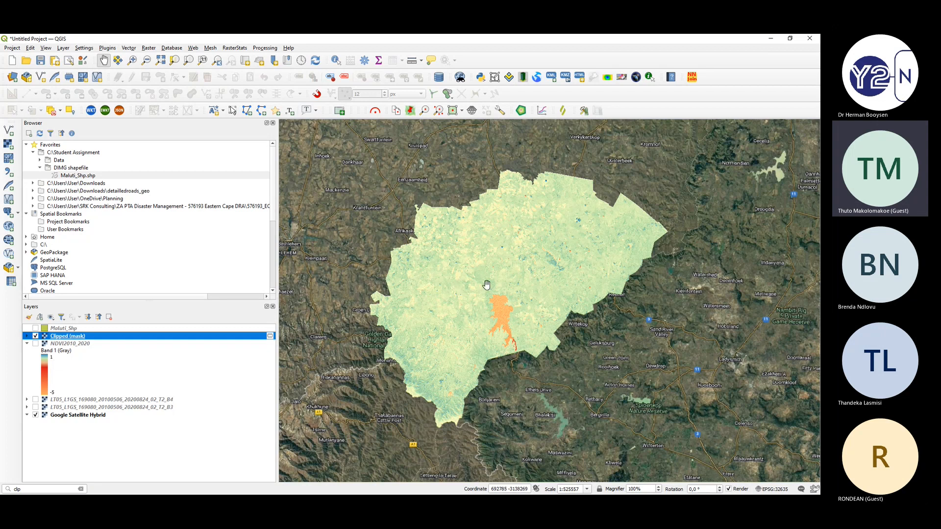
scroll(487, 285, "up", 1)
scroll(565, 298, "down", 1)
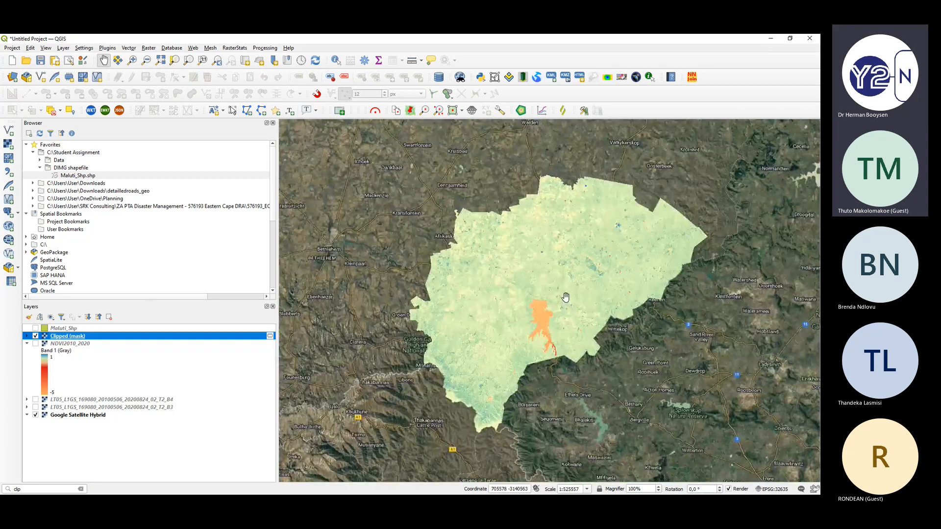
scroll(565, 298, "up", 1)
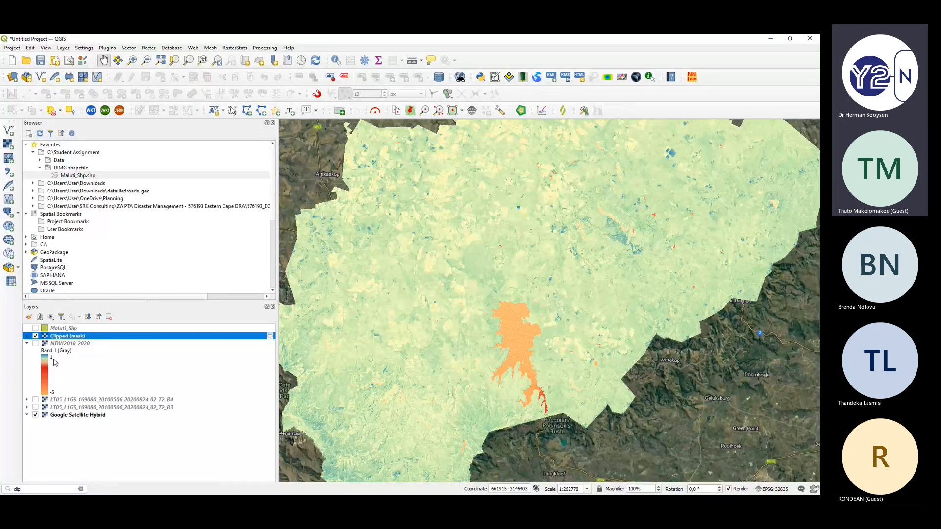
- Switch to the Word notes and read the NDVI drought-tracking instructions, highlighting the line about extracting the area of interest by mask
key("alt+Tab")
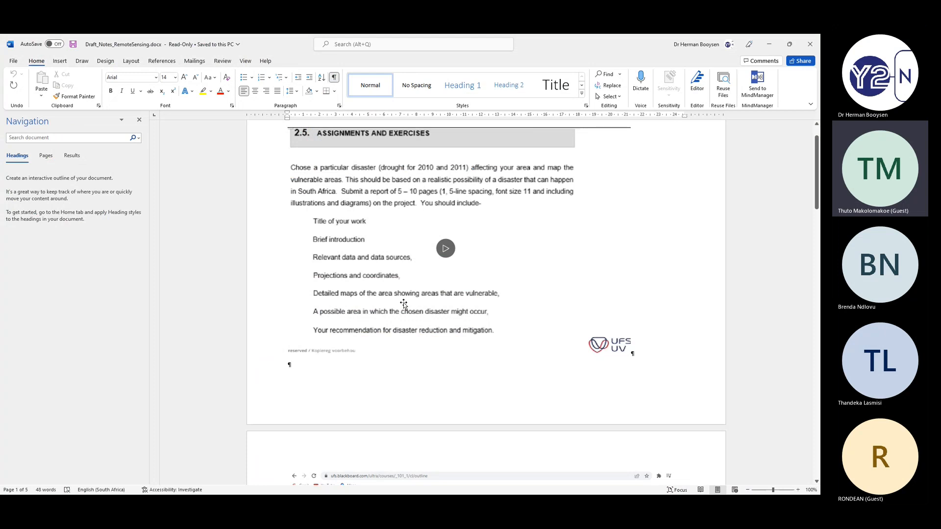
scroll(362, 324, "down", 10)
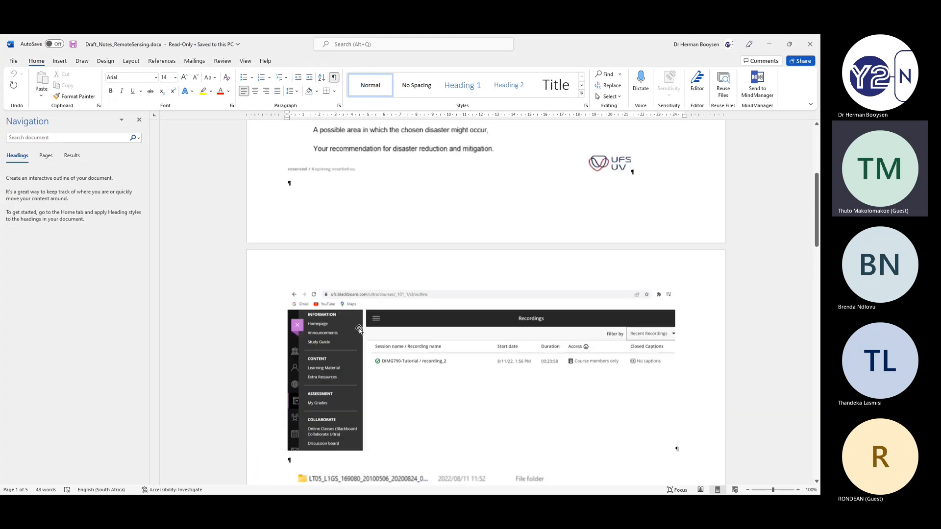
scroll(410, 367, "down", 7)
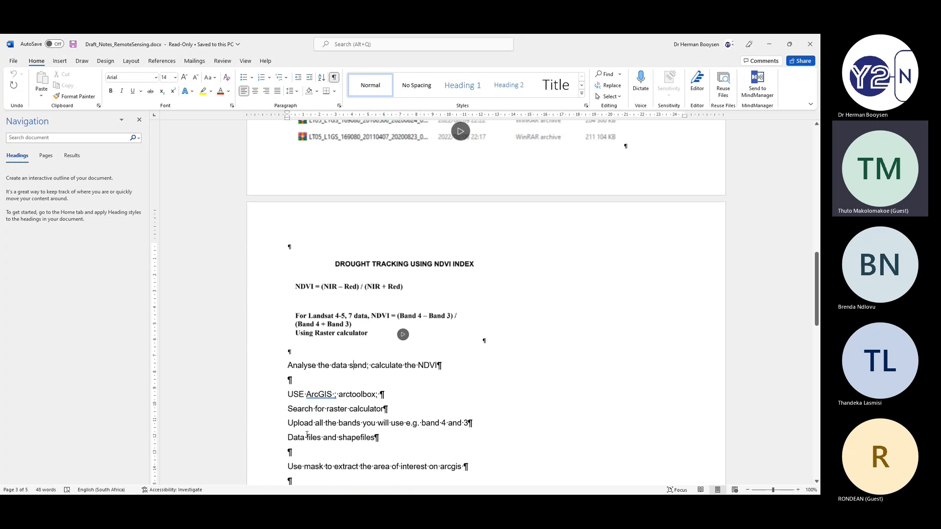
scroll(306, 437, "down", 1)
left_click_drag(288, 426, 468, 426)
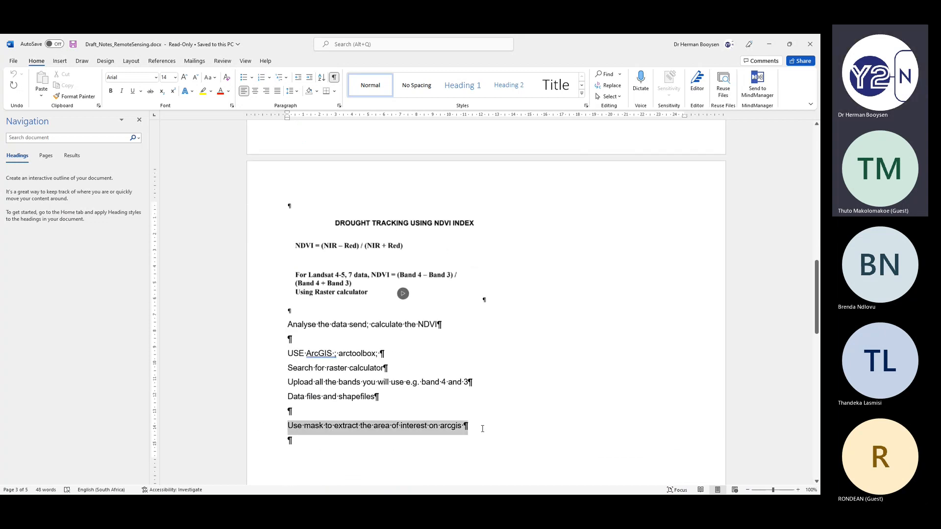
scroll(290, 336, "down", 1)
scroll(290, 336, "down", 4)
scroll(304, 331, "down", 1)
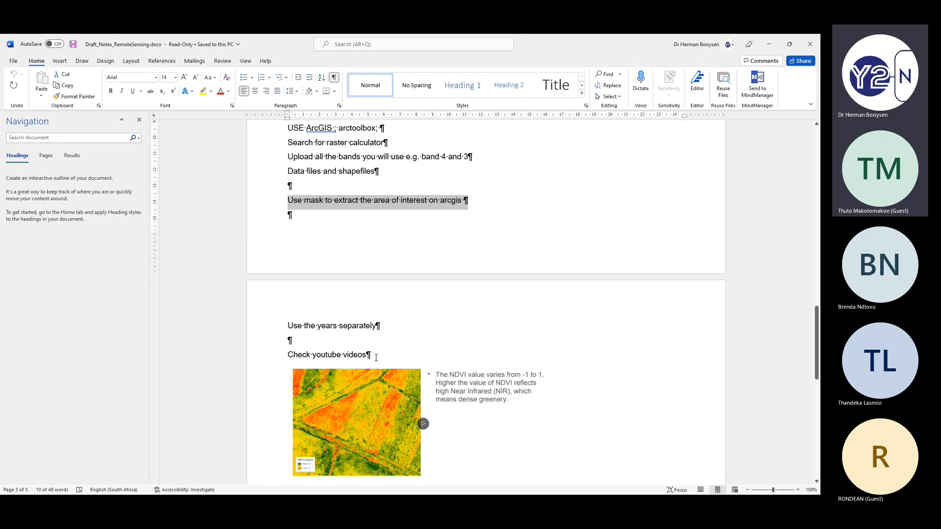
scroll(372, 349, "down", 1)
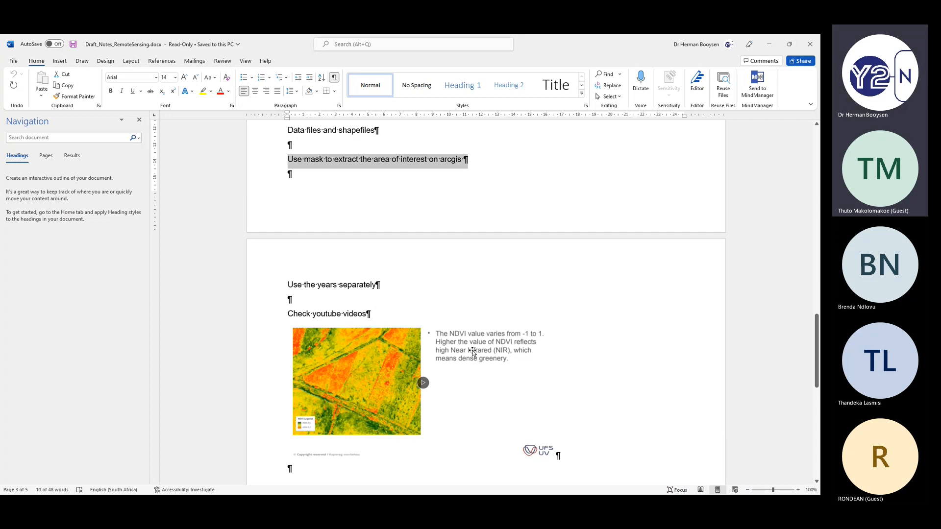
- Switch back to QGIS and examine the clipped NDVI raster of the Maluti area
key("alt+Tab")
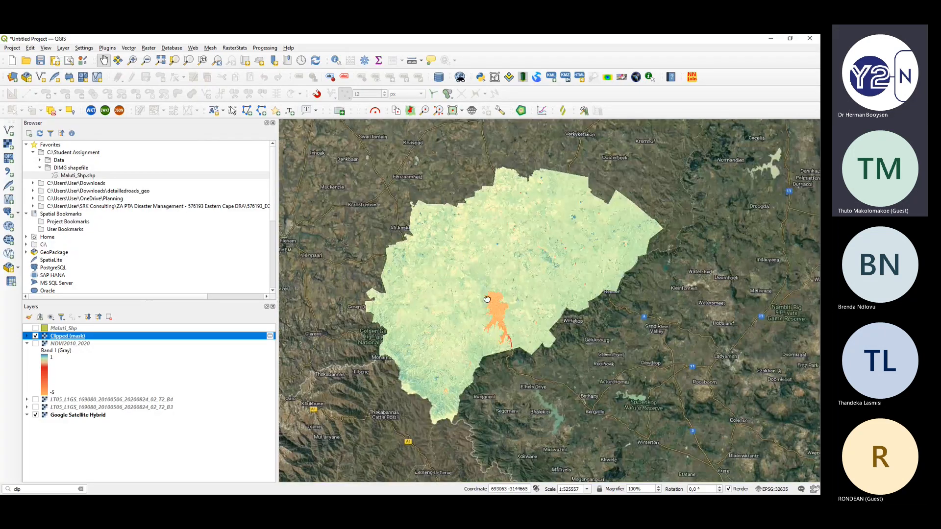
left_click_drag(487, 299, 514, 283)
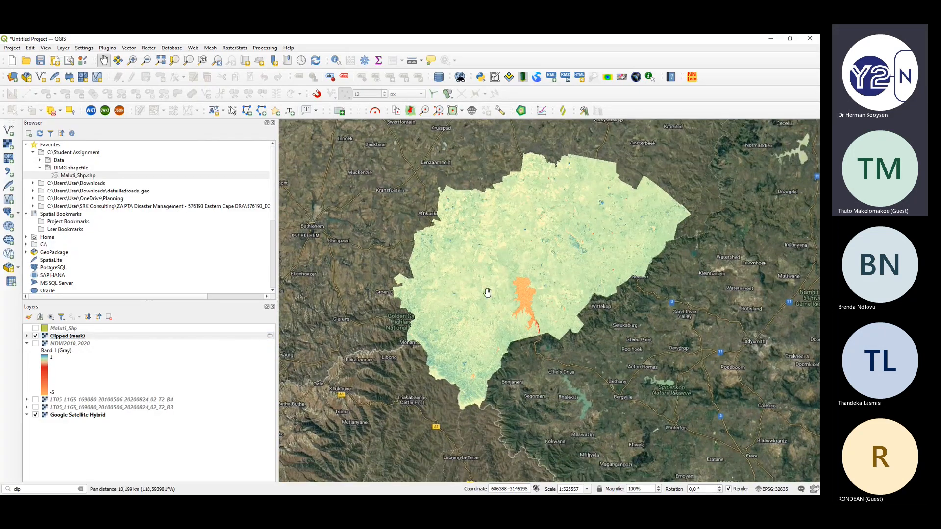
scroll(469, 290, "up", 1)
scroll(469, 290, "down", 1)
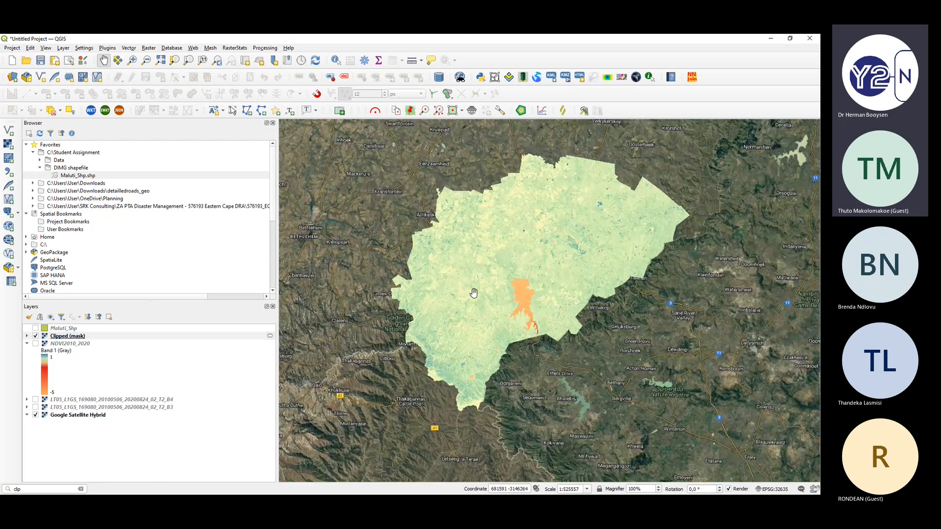
left_click_drag(471, 294, 440, 344)
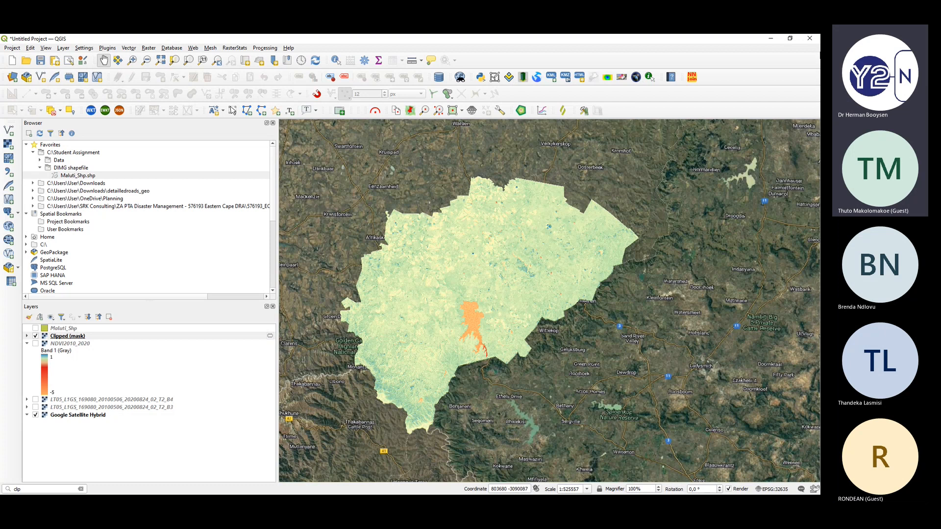
- Save the project as NDVI1 in the Student Assignment Data folder, then close QGIS and discard its temporary layers
left_click(40, 61)
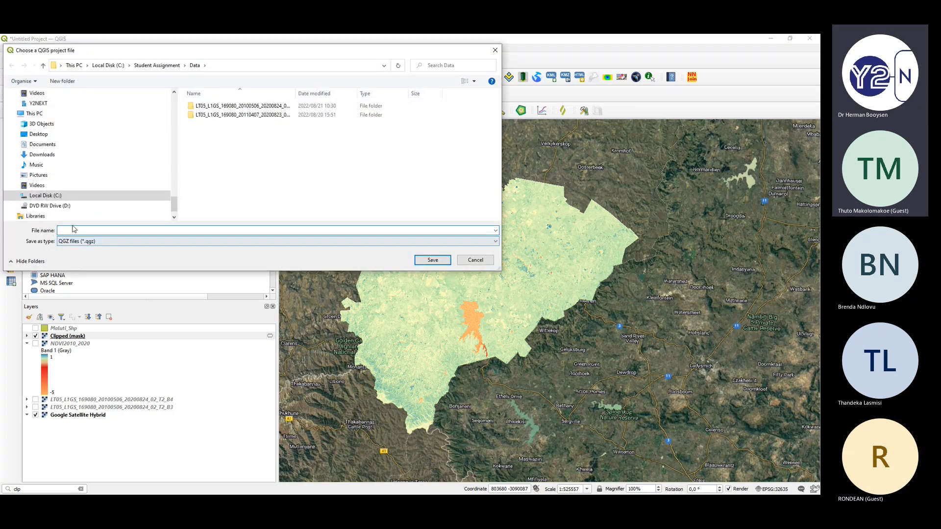
type("N")
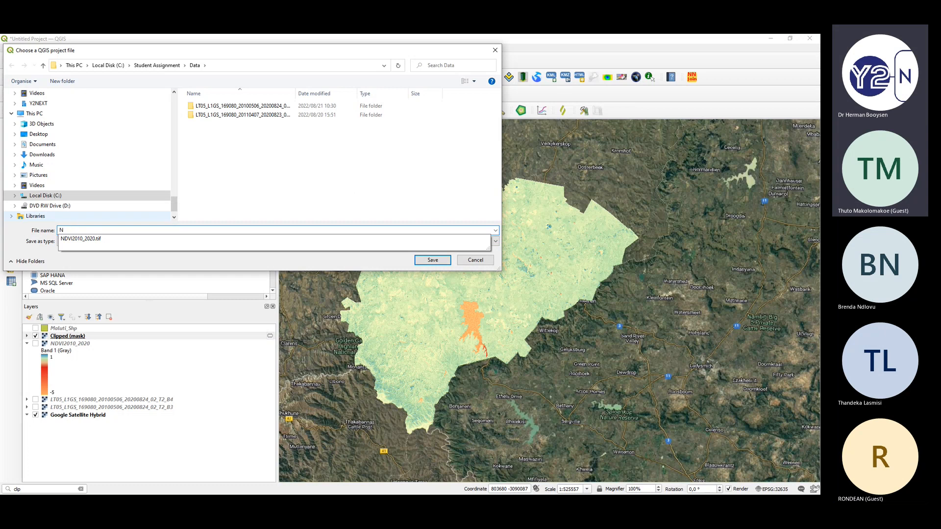
type("DVI1")
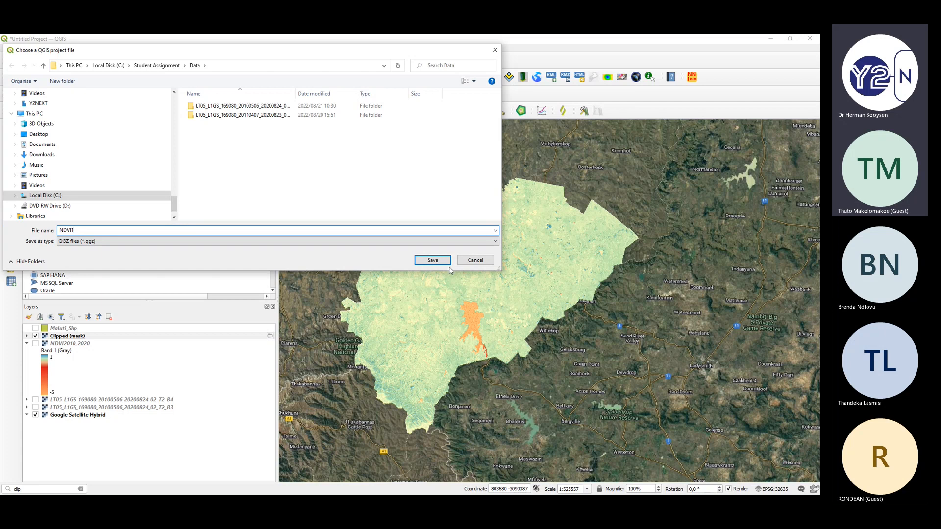
left_click(431, 260)
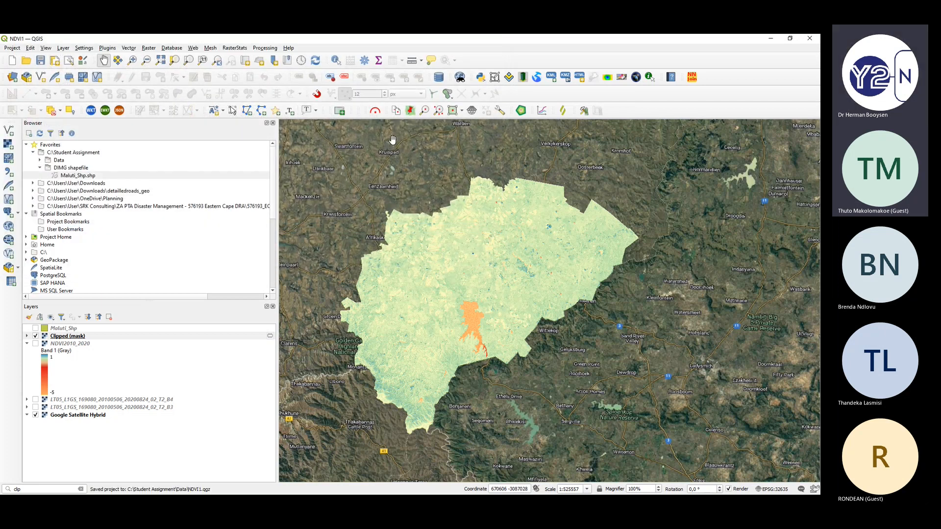
left_click(809, 39)
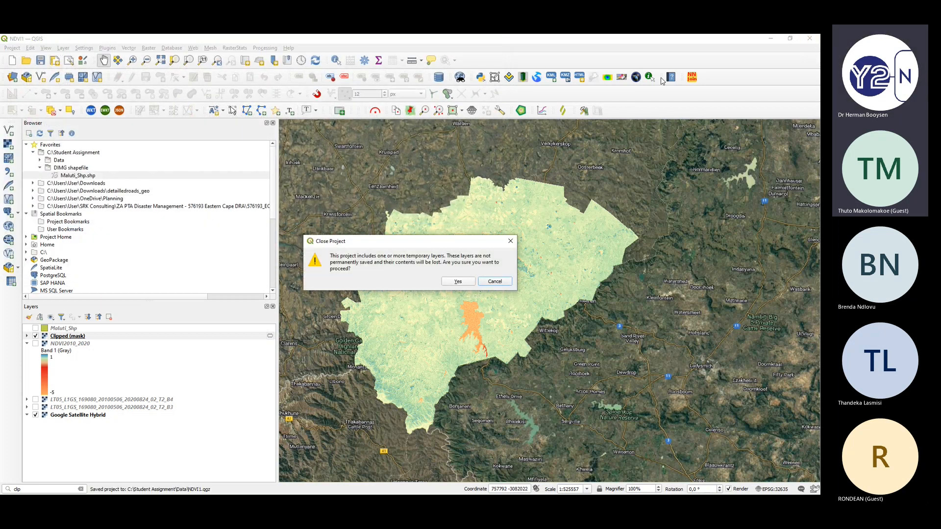
left_click(449, 284)
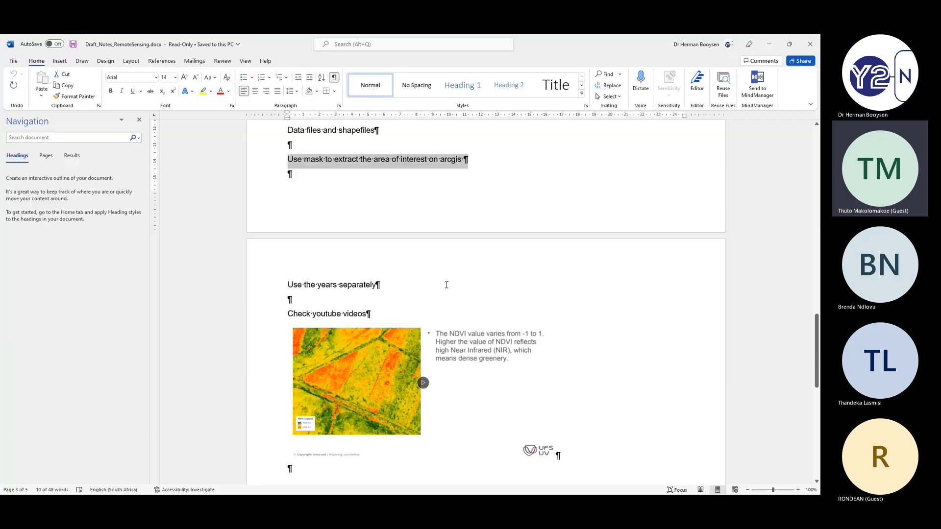
- Return to the NDVI formula in the Word notes, then launch QGIS Desktop 3.26.1 and start a new empty project
scroll(431, 284, "up", 8)
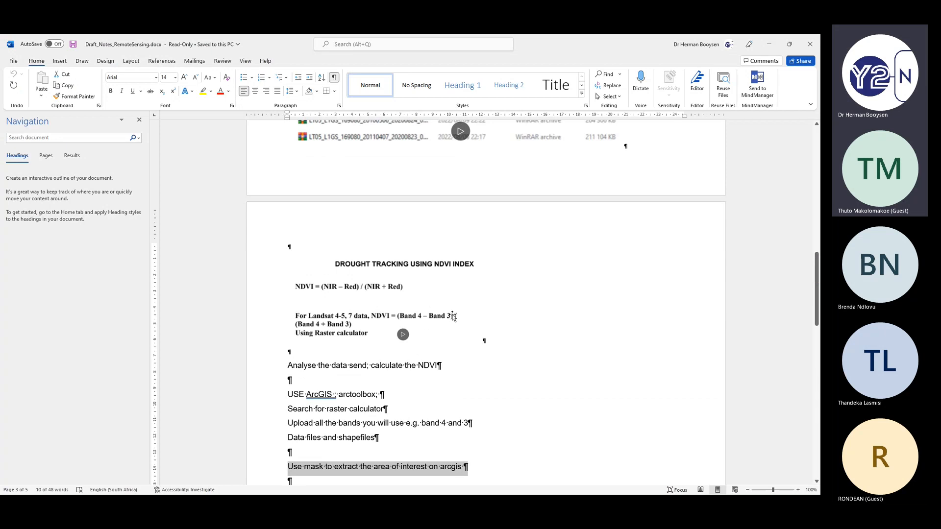
key("super")
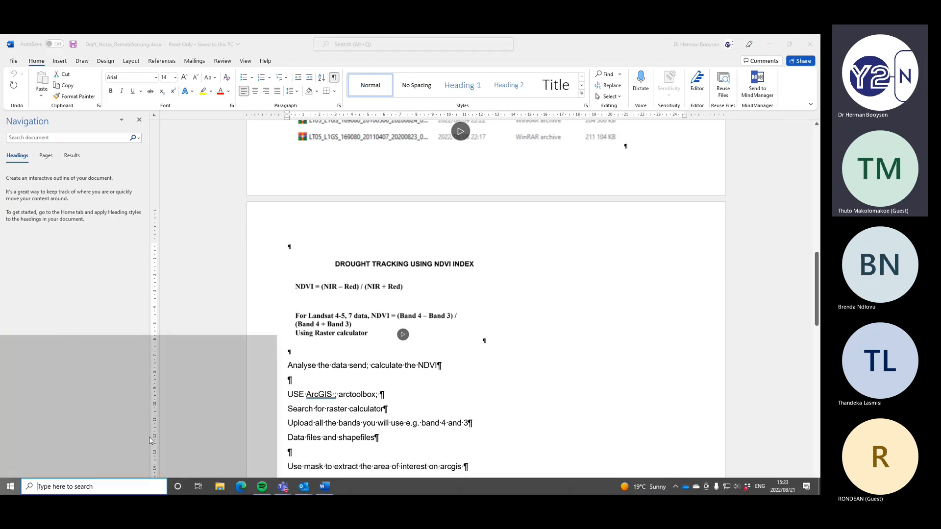
scroll(169, 373, "down", 3)
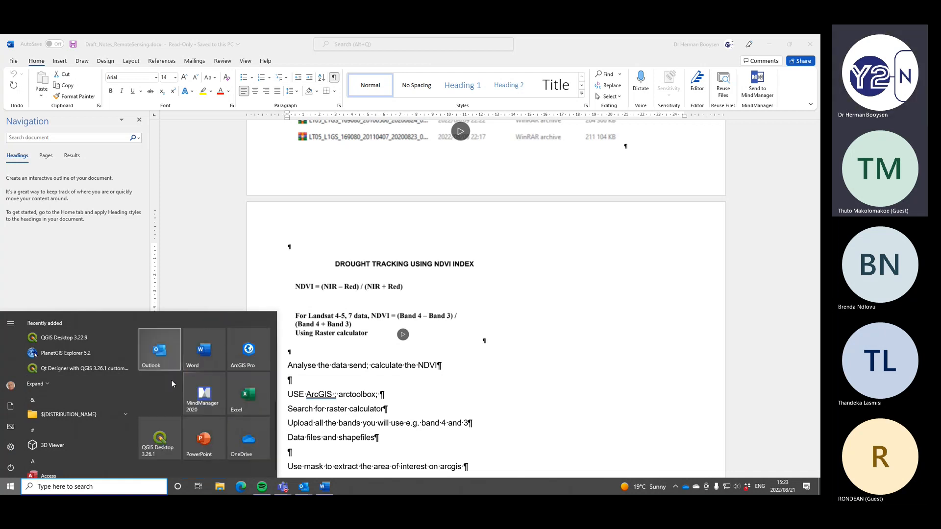
left_click(159, 436)
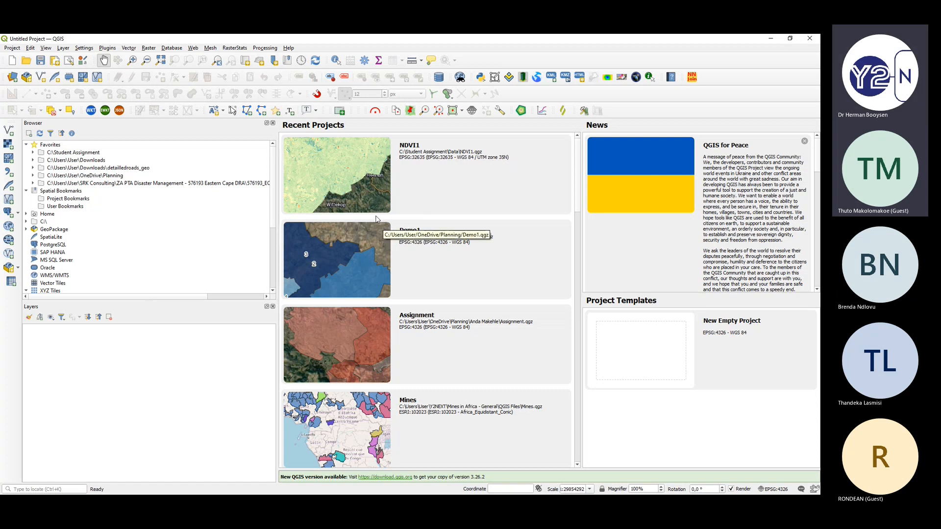
left_click(13, 67)
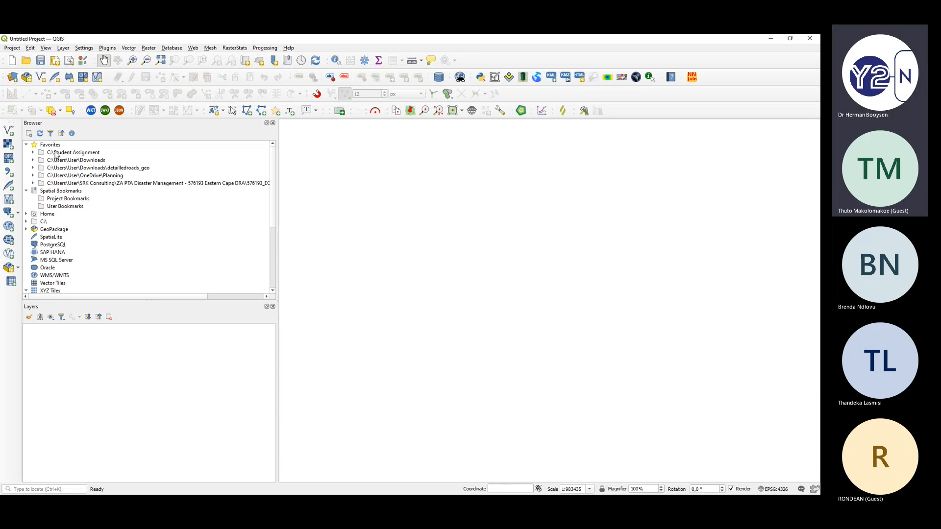
- Add Maluti_Shp.shp from the Student Assignment DIMG shapefile folder to the new project
left_click(33, 153)
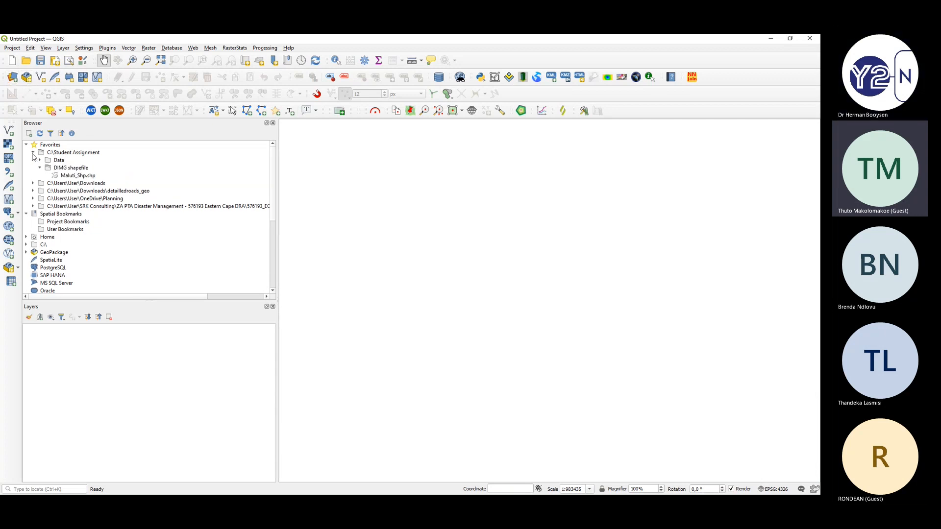
left_click(79, 175)
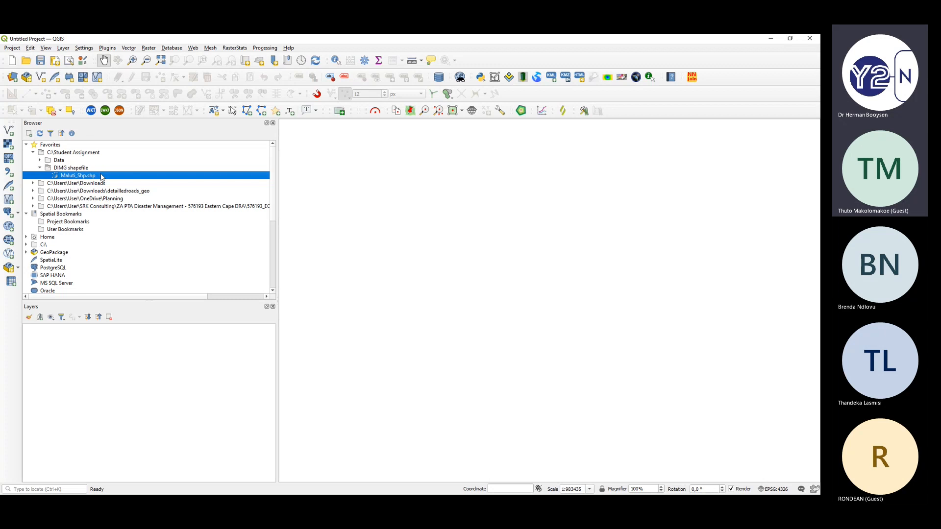
left_click_drag(102, 177, 85, 360)
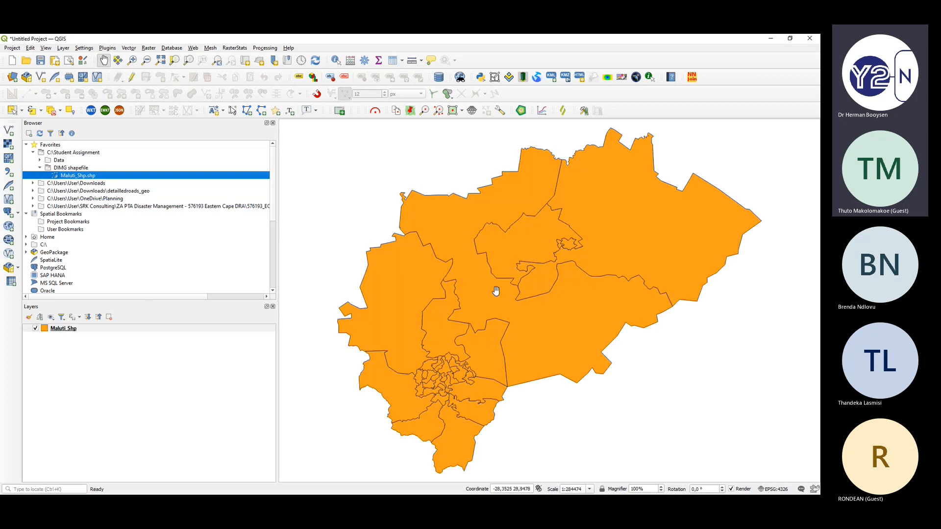
- Check the required bands in the Word notes and add B4 and B3 of the LT05_L1GS_169080_20110407_20200823_02_T2 scene as raster layers
left_click(40, 160)
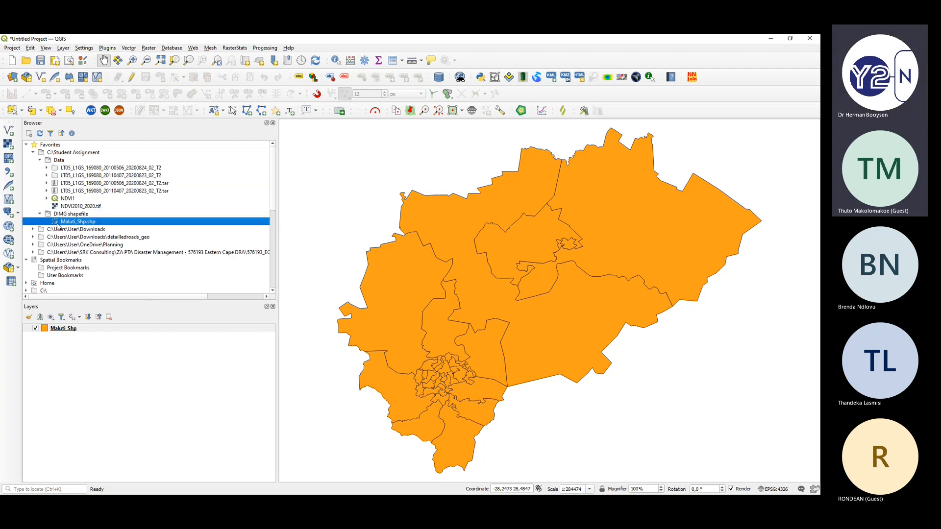
left_click(47, 175)
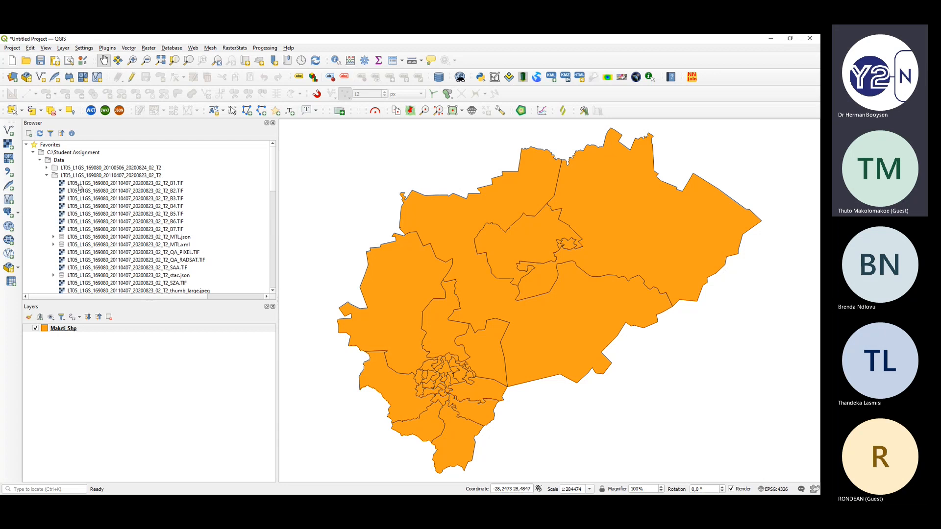
key("alt+Tab")
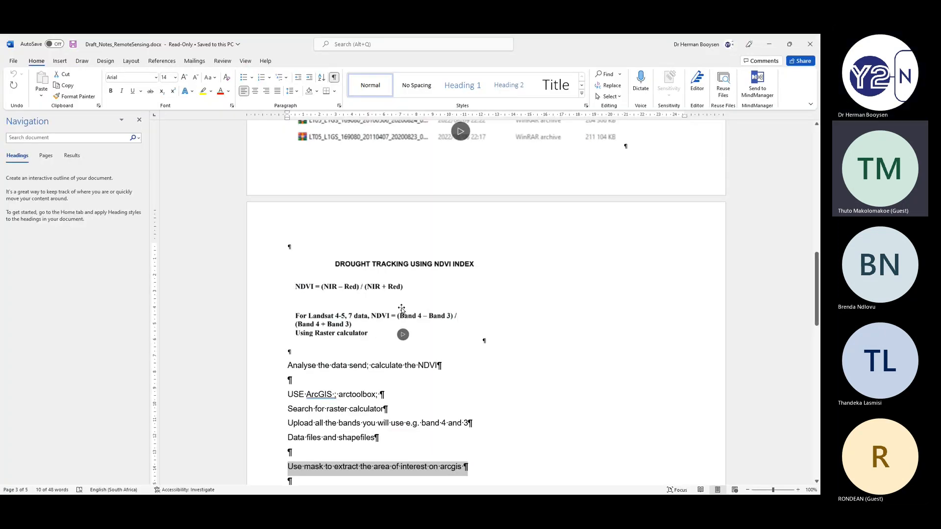
key("alt+Tab")
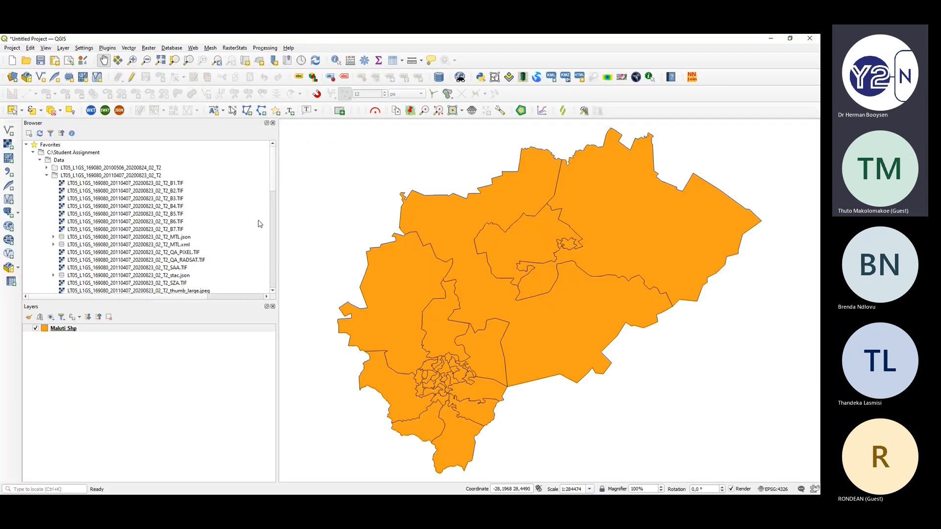
double_click(177, 208)
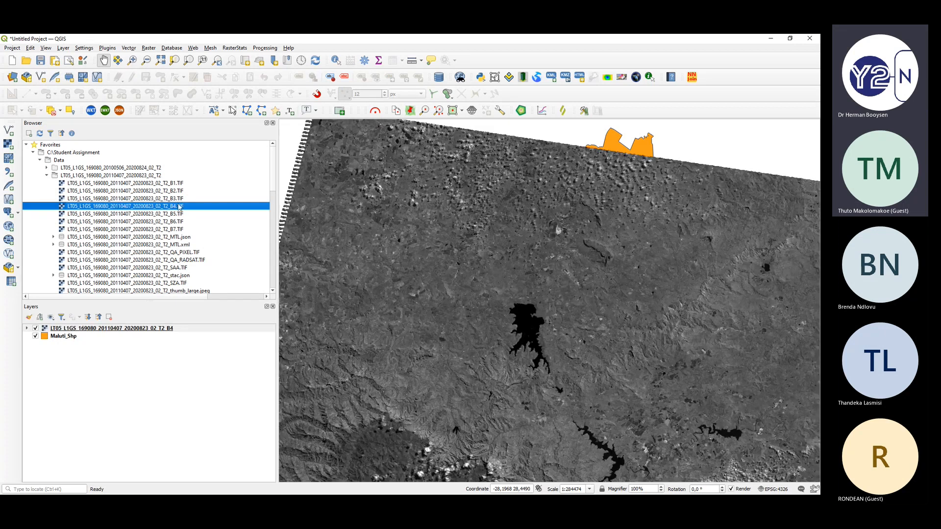
double_click(179, 199)
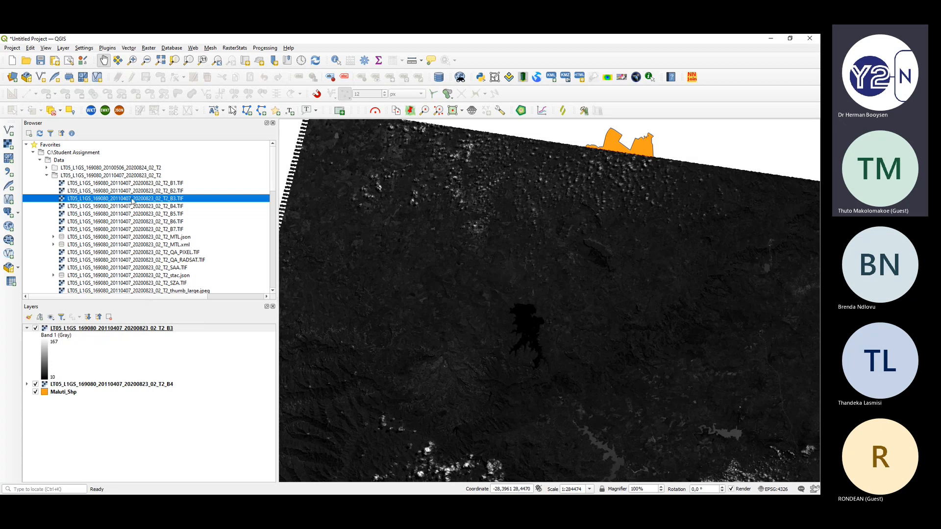
left_click(149, 47)
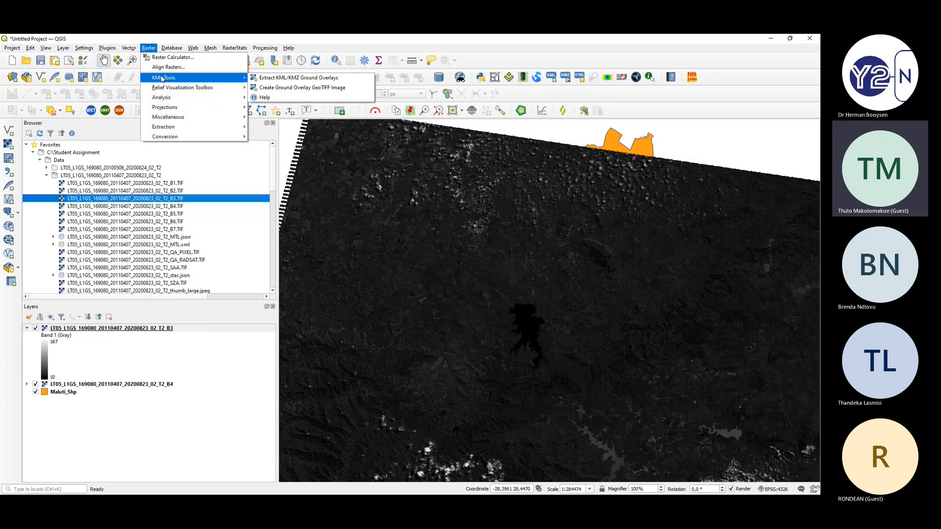
mouse_move(167, 101)
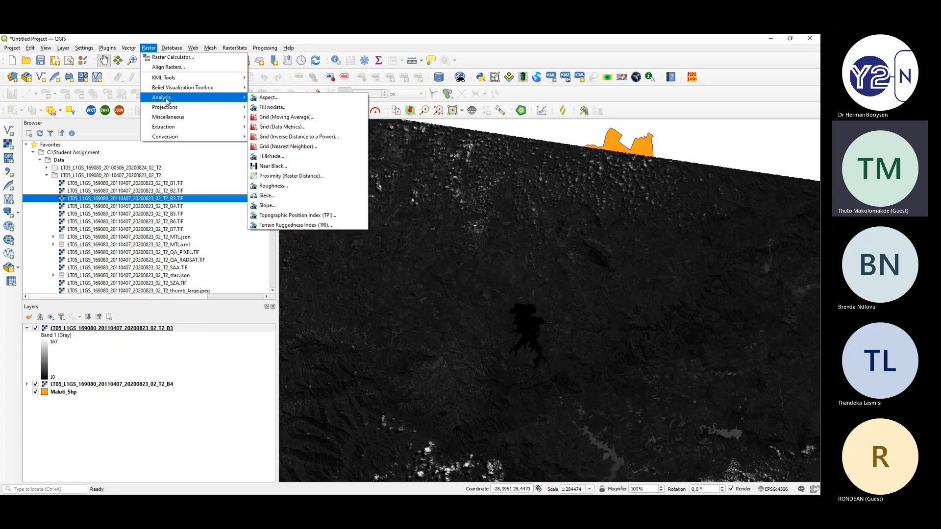
mouse_move(171, 119)
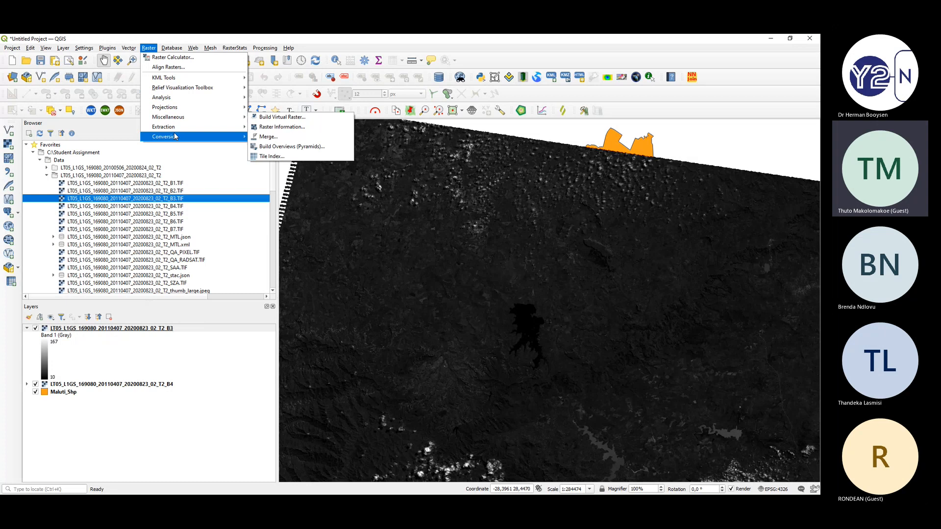
mouse_move(173, 140)
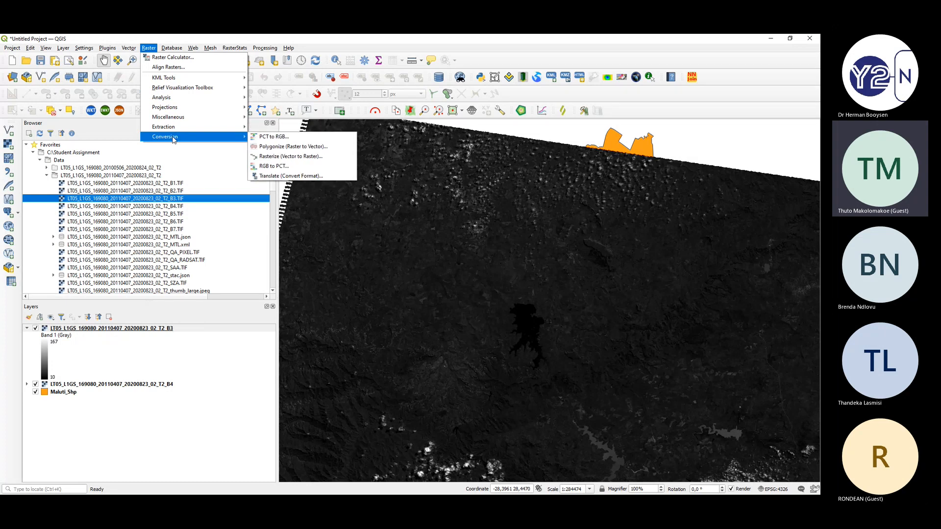
- Search the processing algorithms for "raster calc" and open the Raster calculator
left_click(47, 489)
left_click(46, 489)
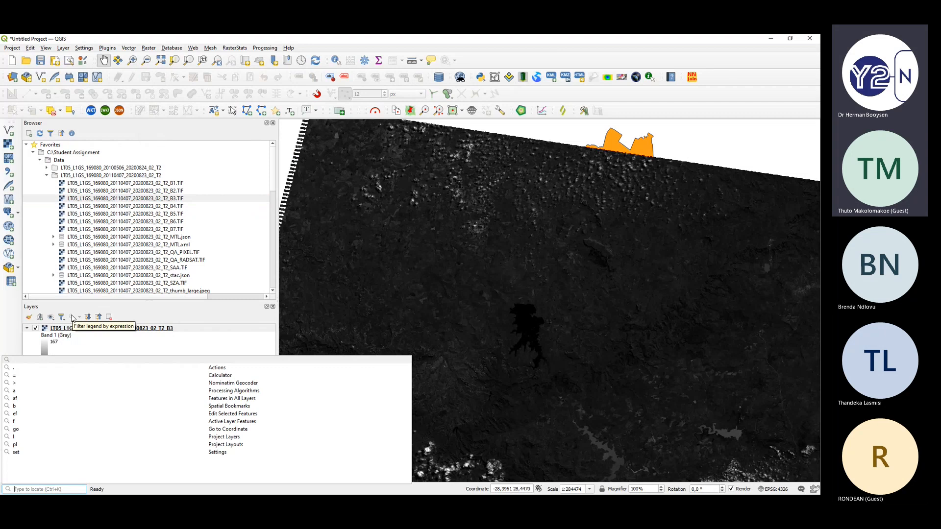
type("raster")
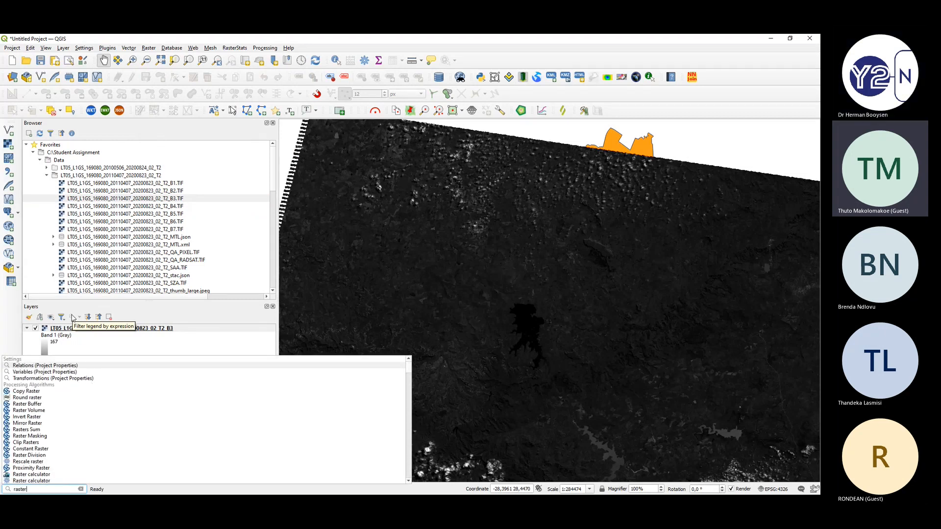
type(" calc")
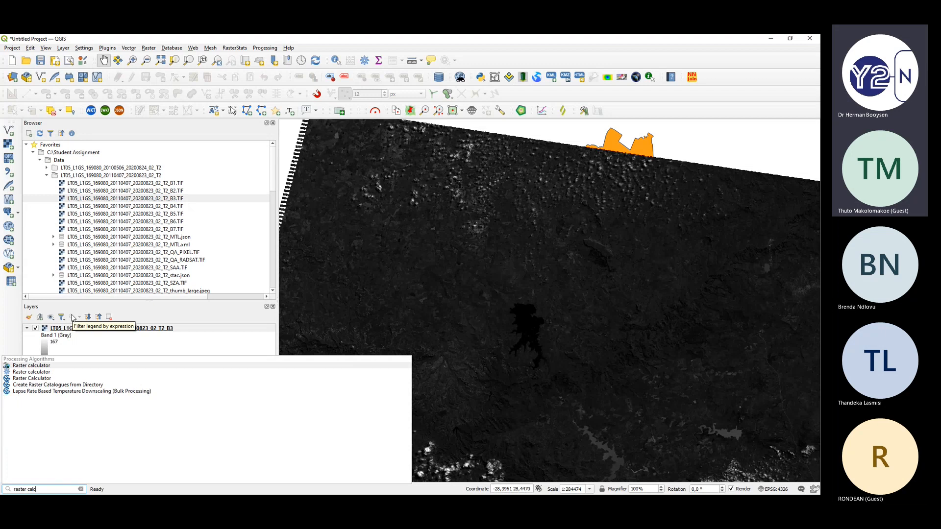
left_click(8, 377)
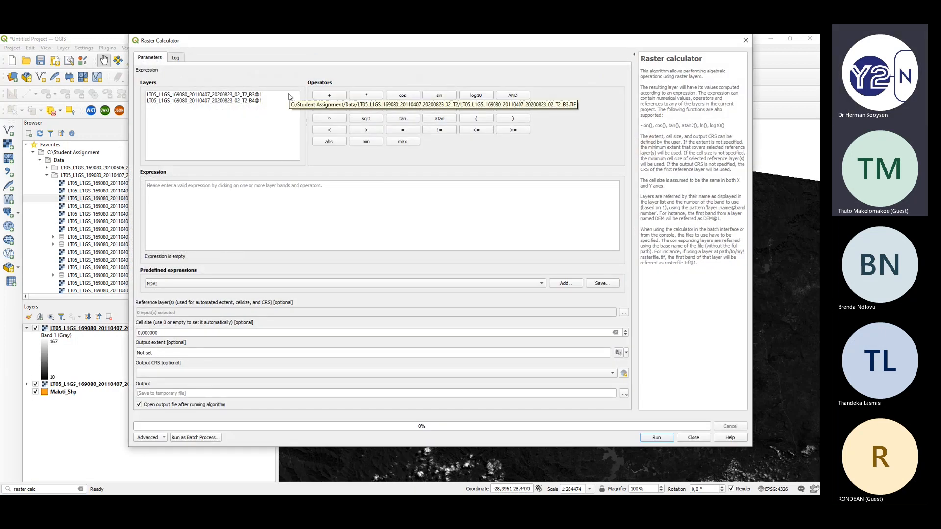
- Check the NDVI formula in the Word notes and build its numerator as the bracketed expression band B4@1 minus band B3@1 of the 20110407 scene
key("alt+Tab")
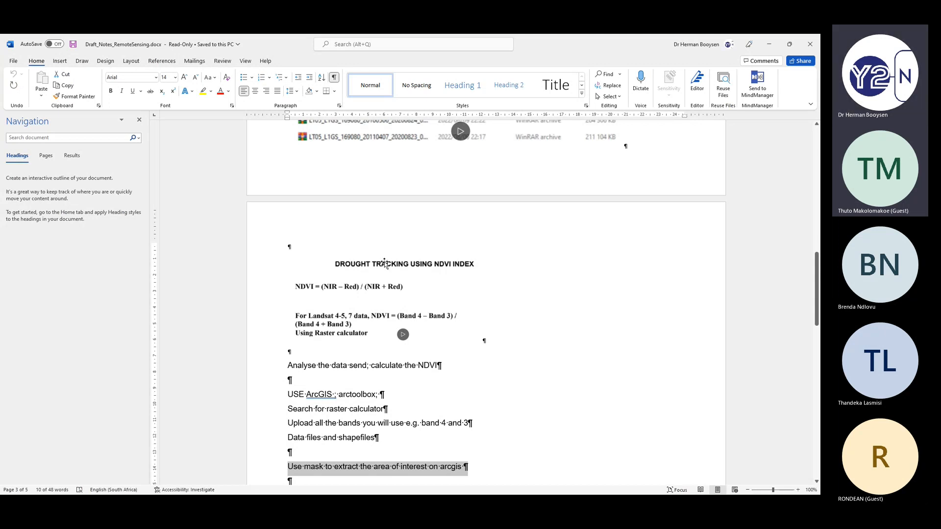
key("alt+Tab")
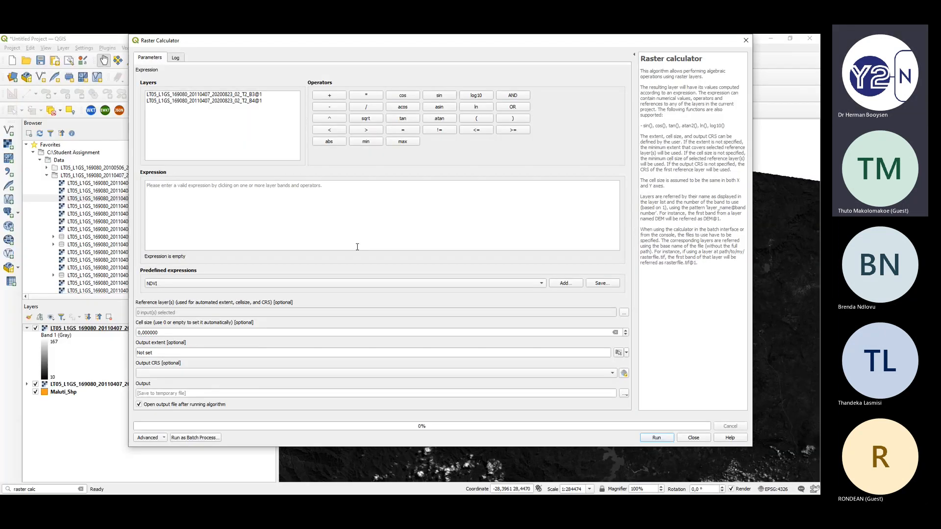
left_click(242, 101)
double_click(243, 101)
left_click(324, 107)
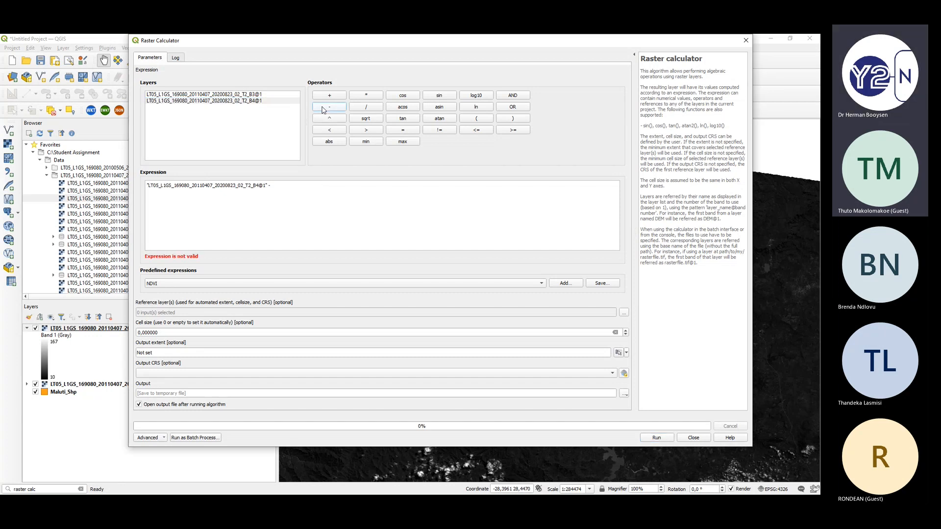
double_click(250, 94)
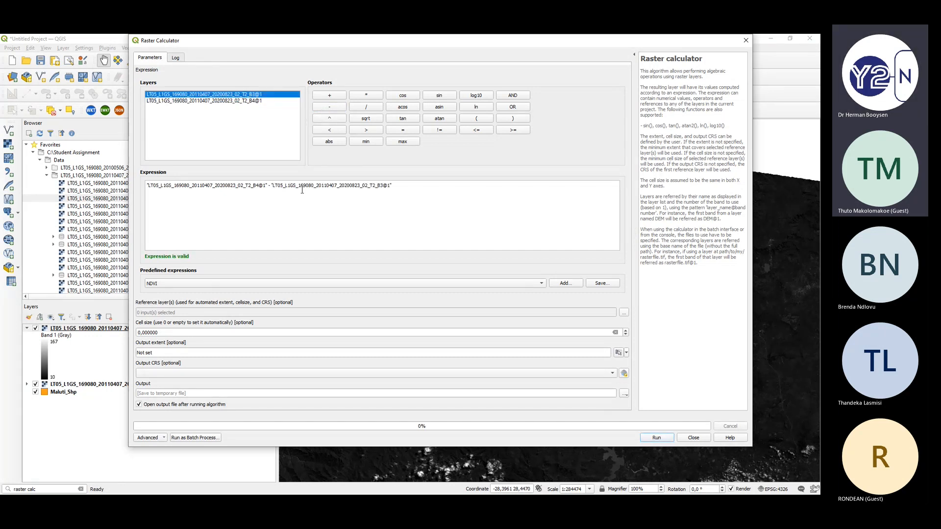
left_click(425, 187)
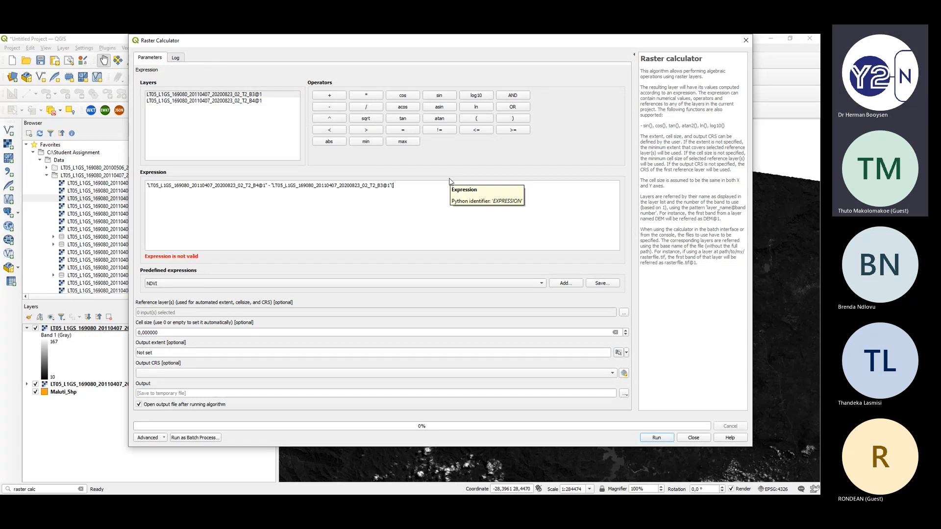
type(")")
key("Home")
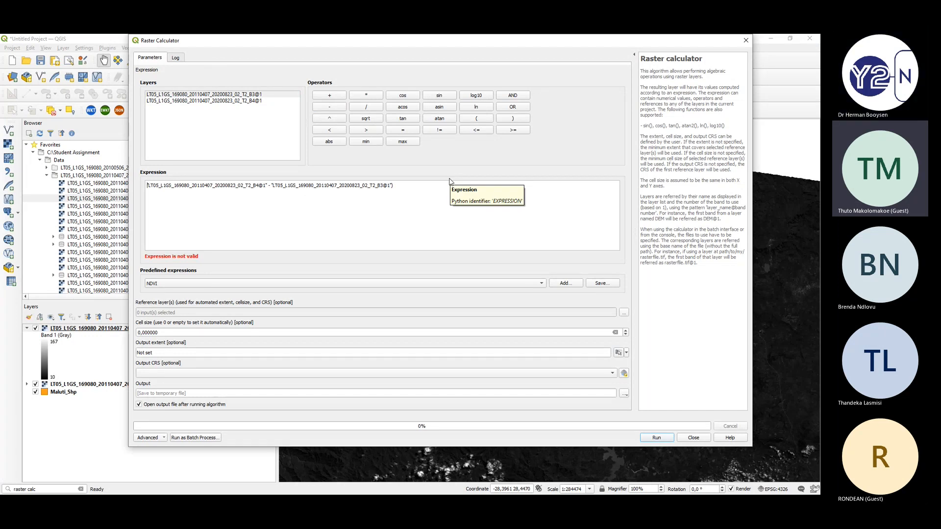
type("(")
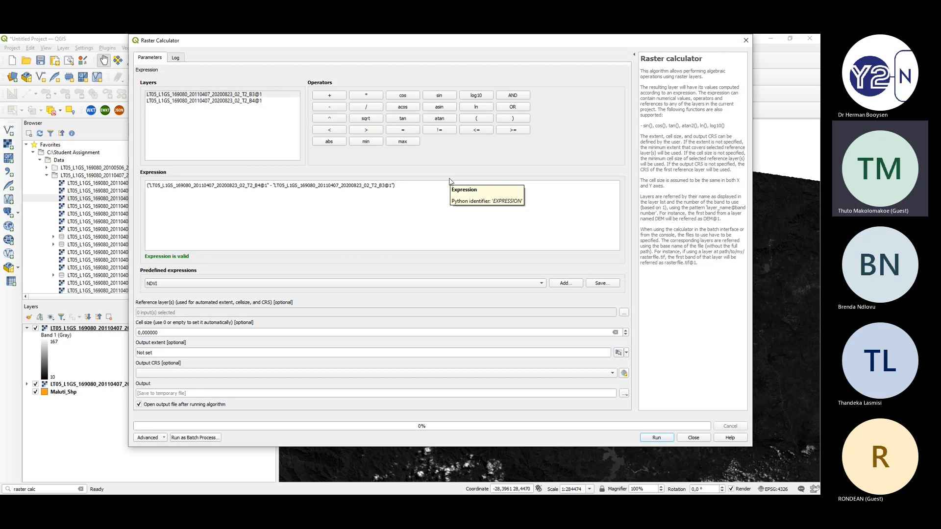
- Check the NDVI formula in the Word notes and append a division by band B4@1 plus band B3@1 of the 20110407 scene
key("End")
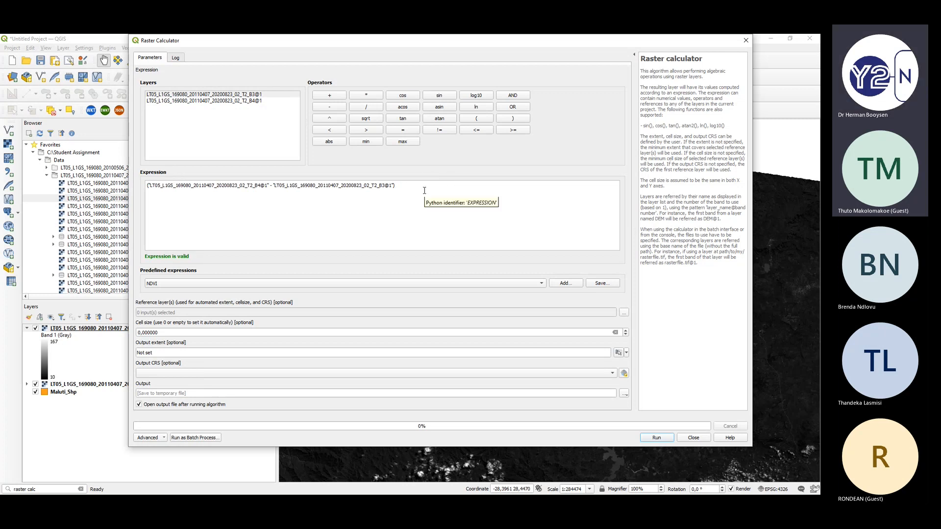
type("/")
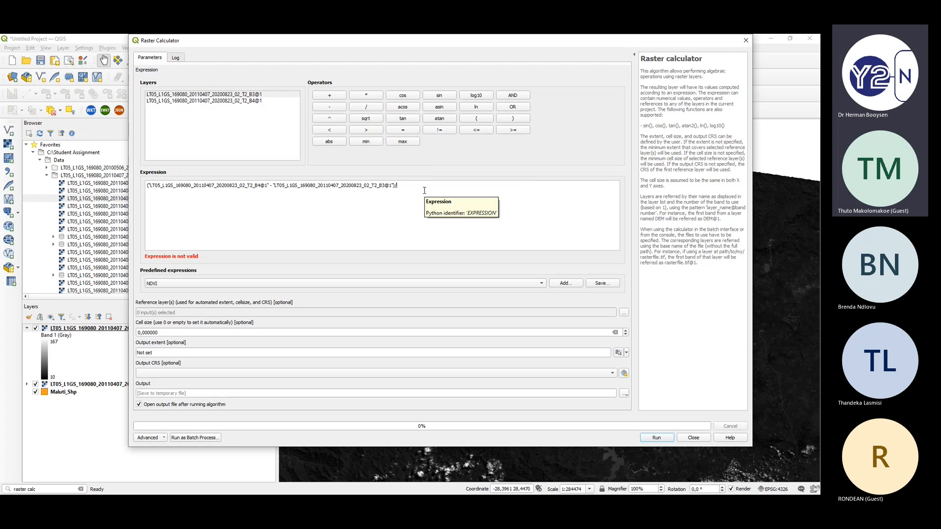
key("alt+Tab")
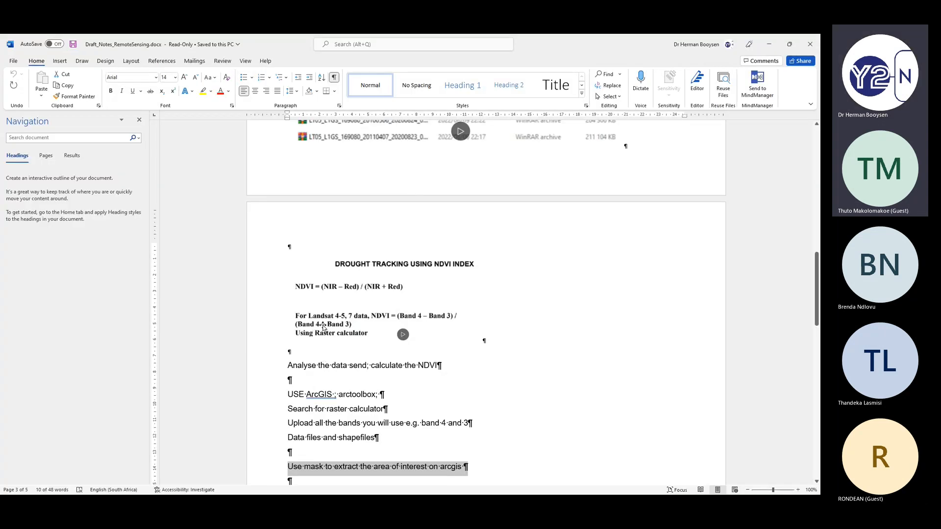
key("alt+Tab")
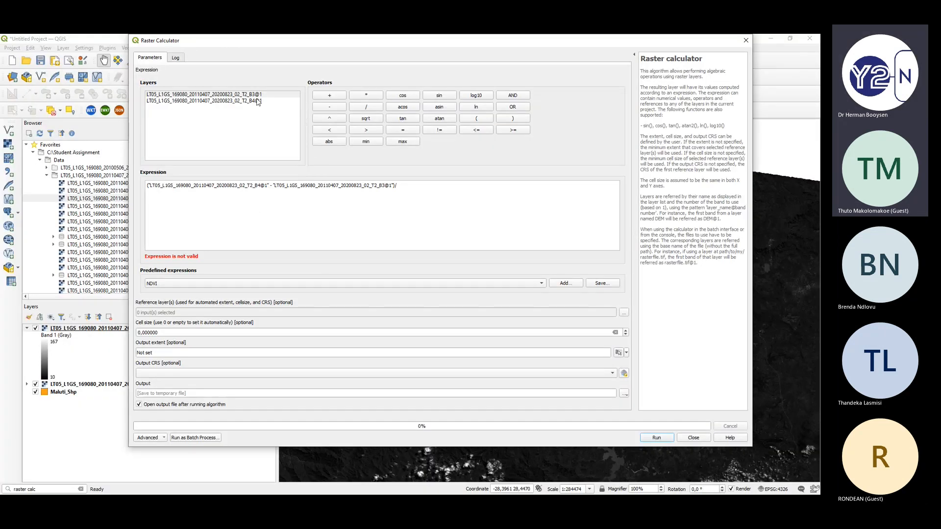
double_click(258, 101)
left_click(327, 96)
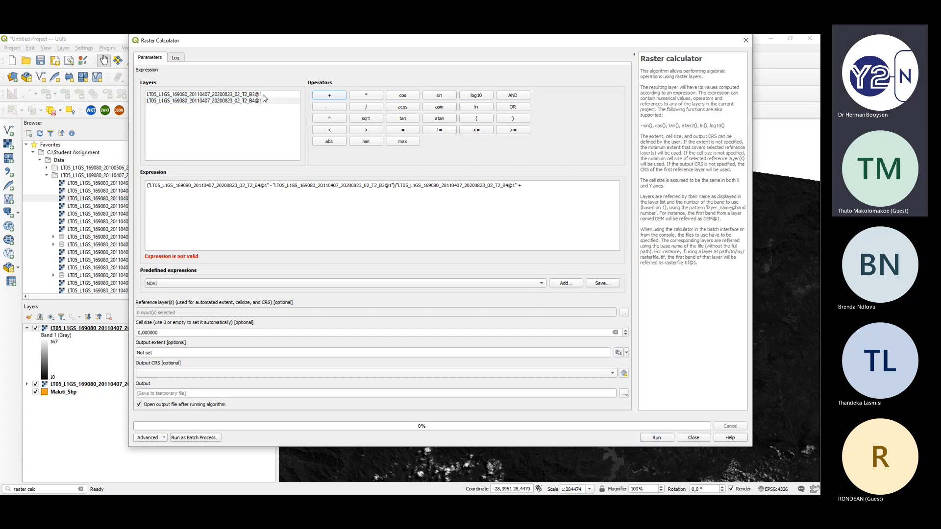
double_click(204, 94)
left_click(280, 194)
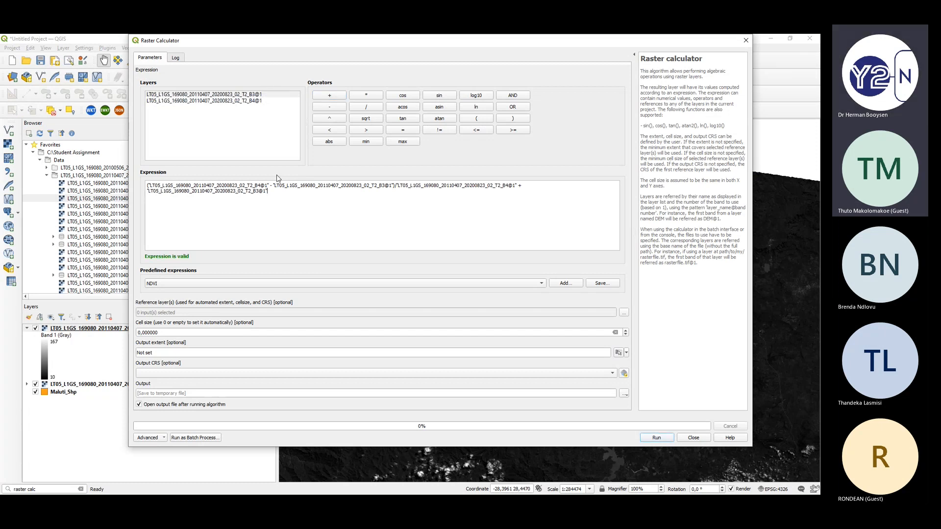
- Enclose the B4@1 plus B3@1 denominator of the NDVI expression in brackets
type(")/")
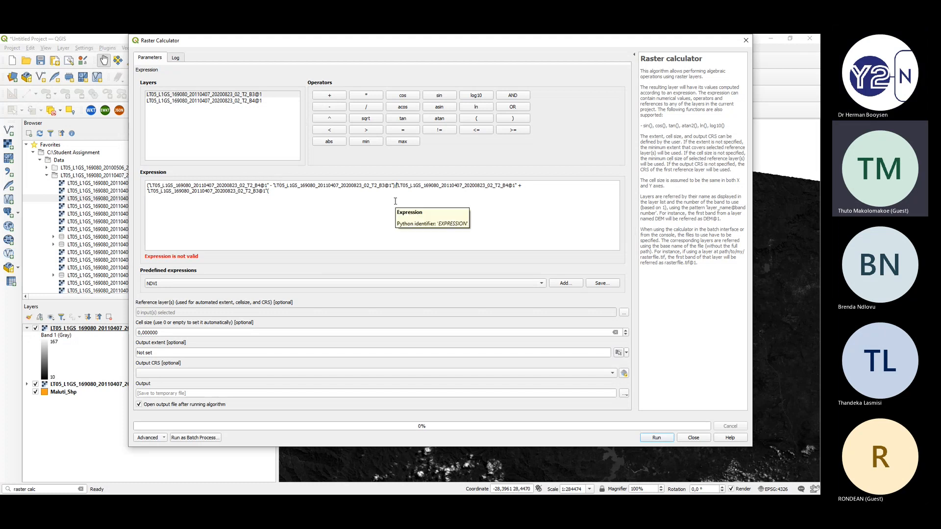
type("(")
left_click(332, 192)
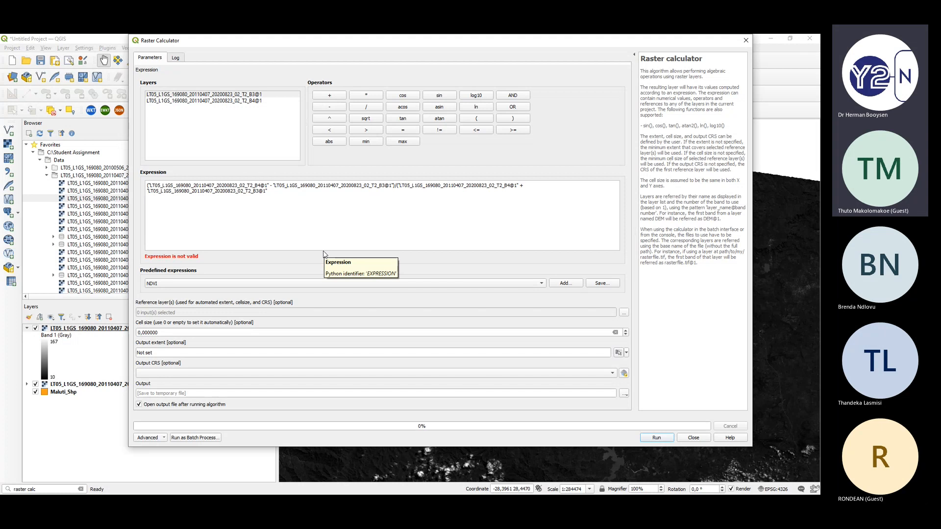
type(")")
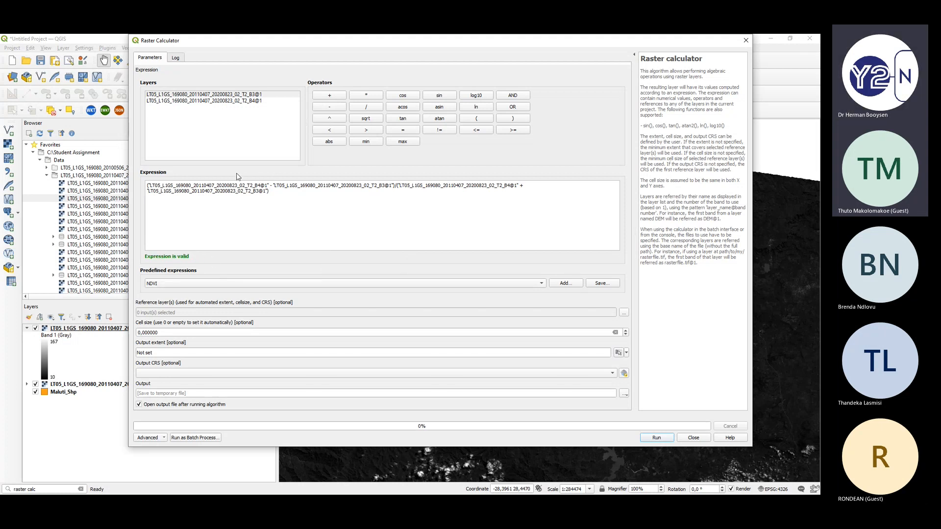
- Set the B3 band of the 20110407 scene as the calculation's reference layer
left_click(624, 313)
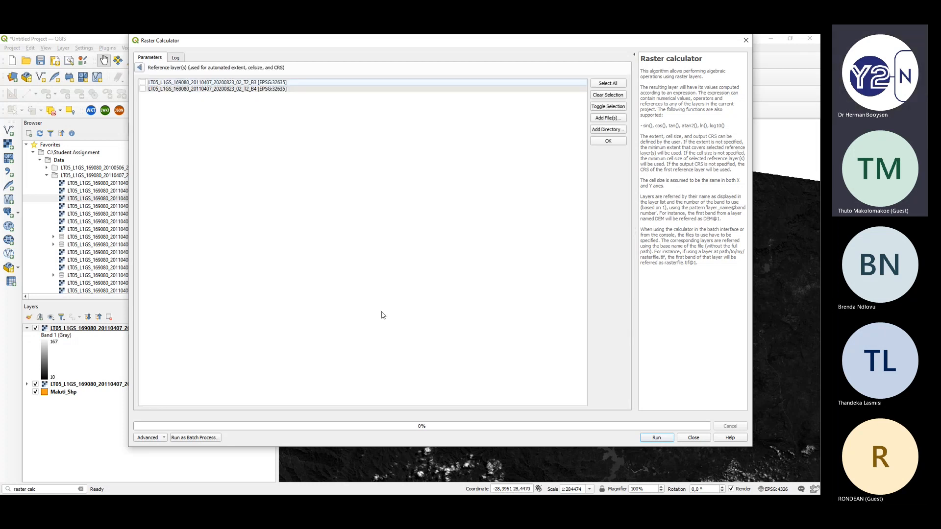
left_click(142, 82)
left_click(140, 68)
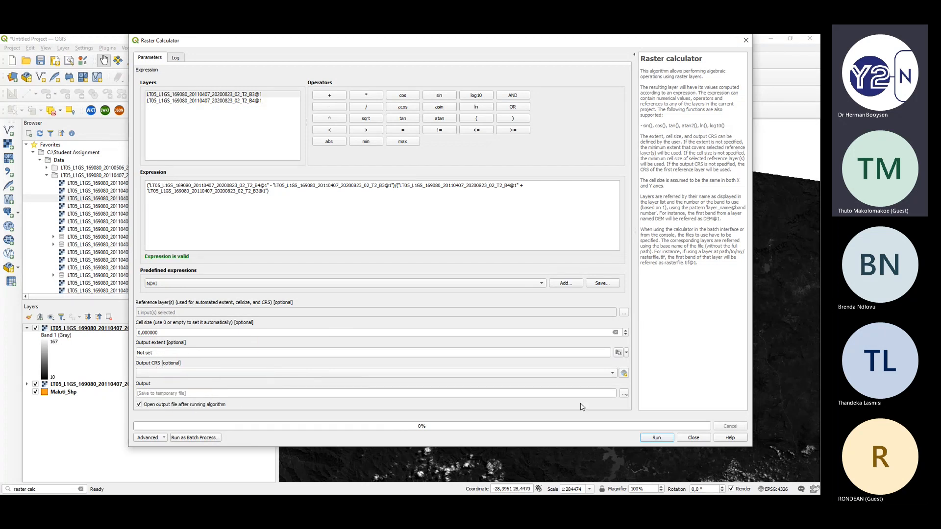
- Set the calculation's output file to NDVI2011_2020.tif in the Student Assignment Data folder
left_click(624, 394)
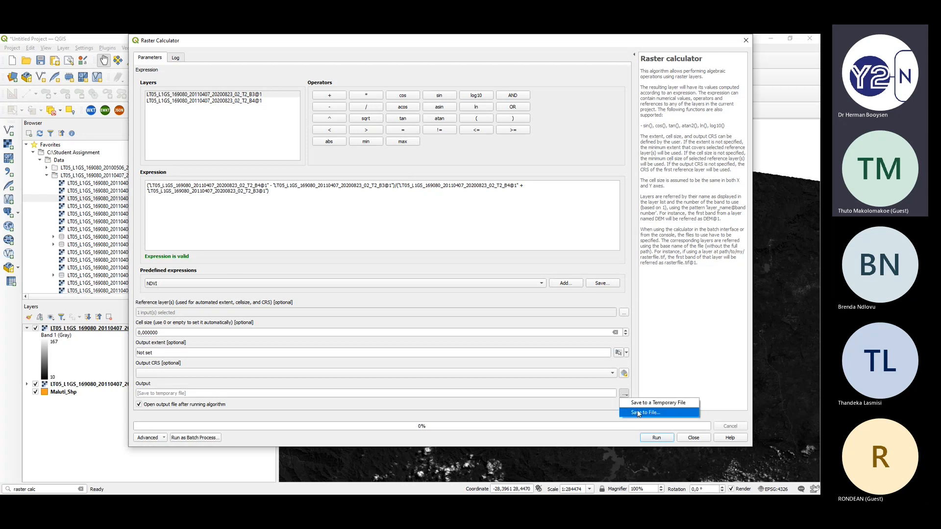
left_click(637, 411)
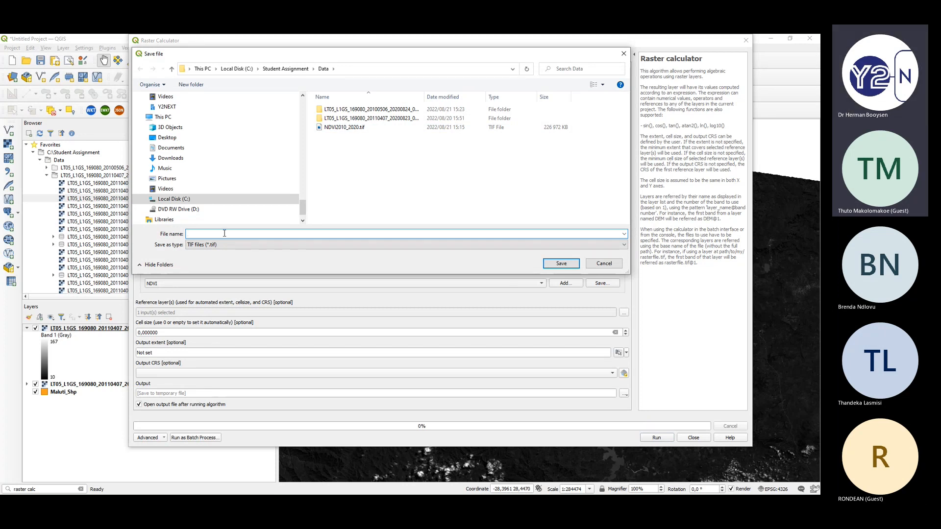
type("NDVI")
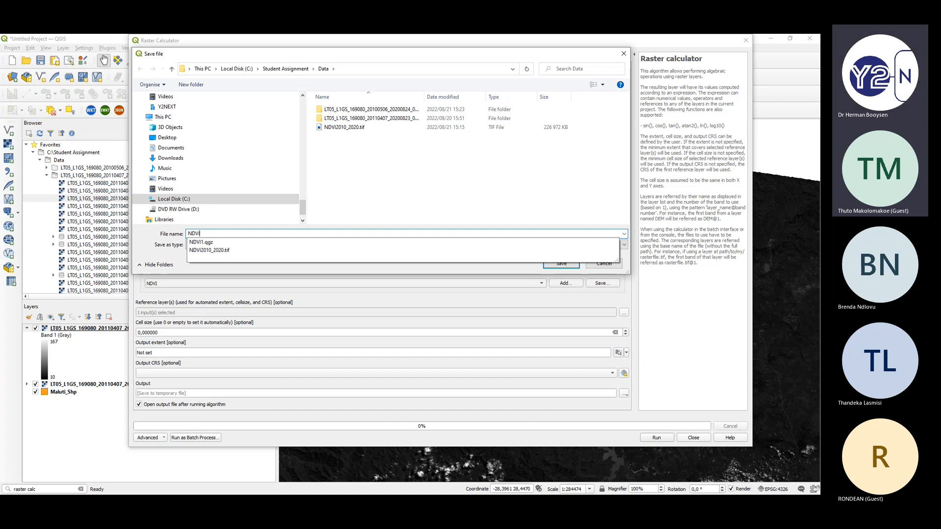
type("2011_22")
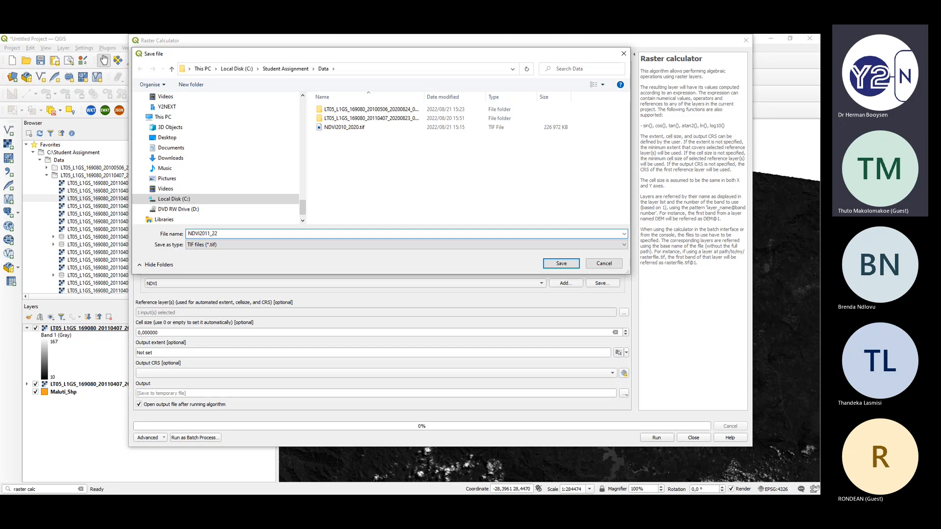
key("BackSpace")
type("020")
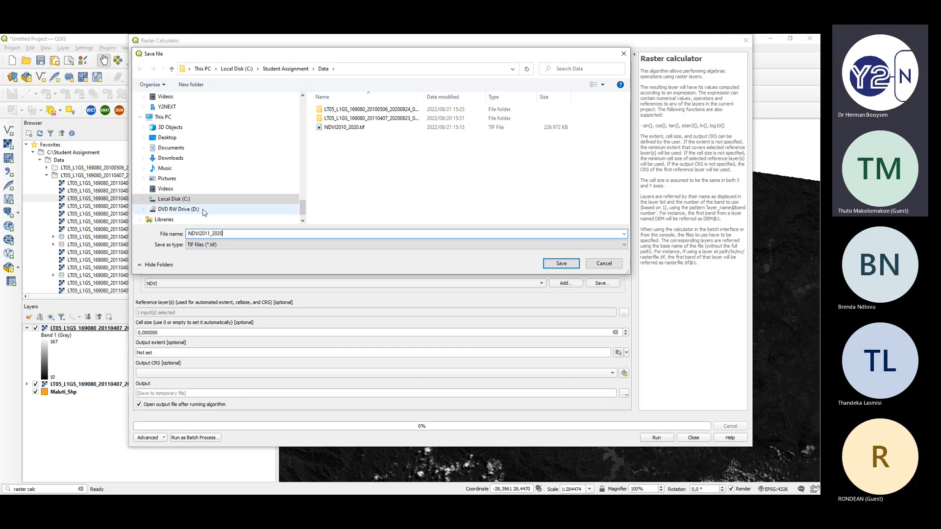
left_click(554, 267)
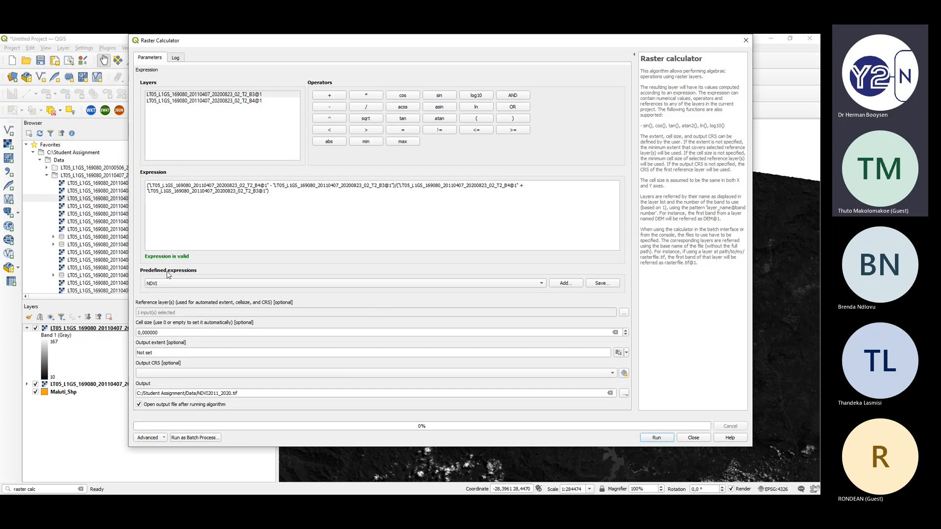
- Run the raster calculation, close its dialog and hide the B3 and B4 band layers
left_click(644, 438)
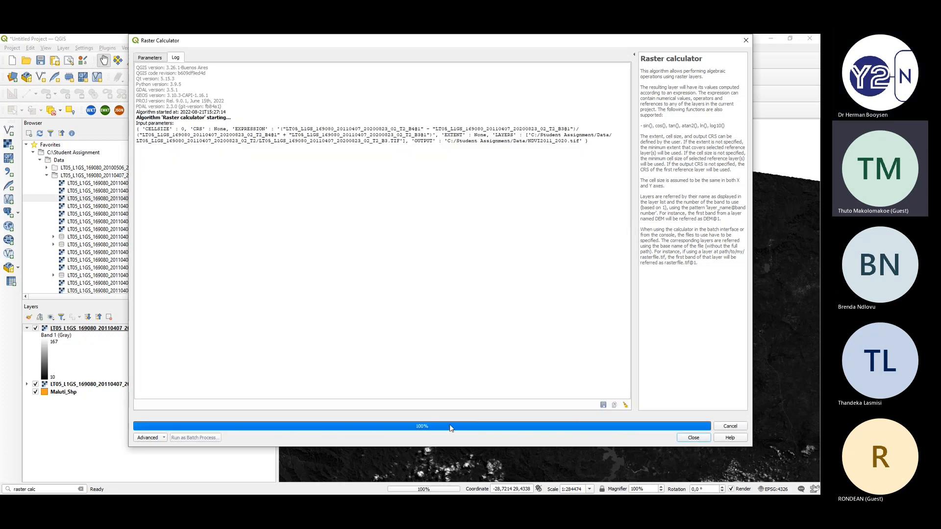
left_click(693, 437)
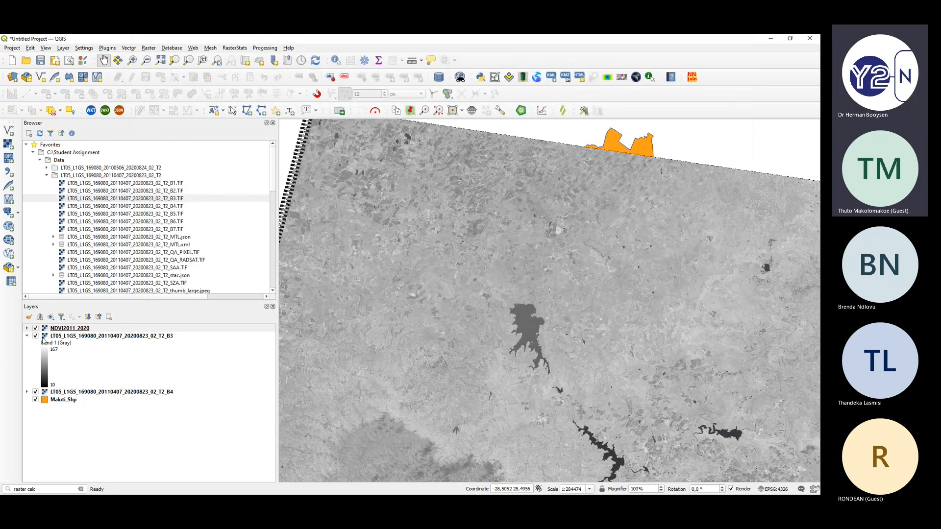
left_click(36, 335)
left_click(35, 392)
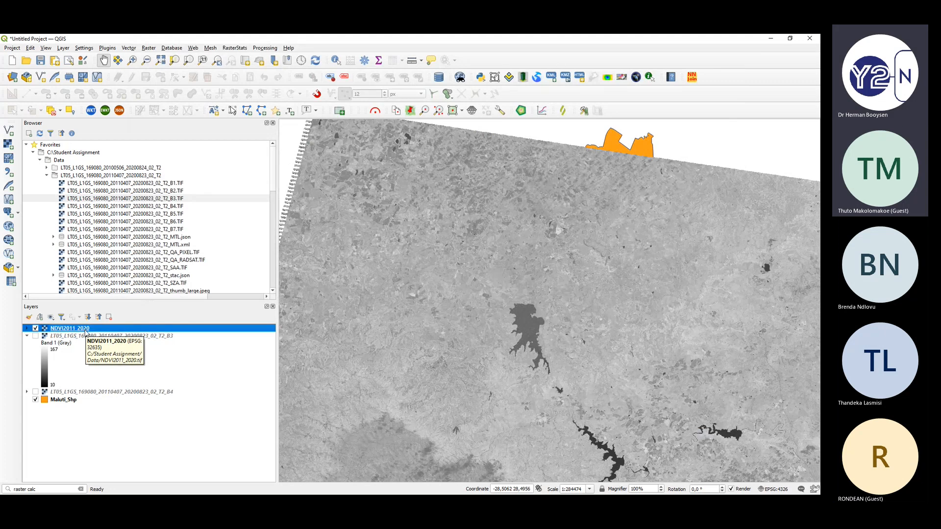
- Search the processing algorithms for "clip", open Clip raster by mask layer and choose Maluti_Shp as the mask for NDVI2011_2020
left_click(27, 489)
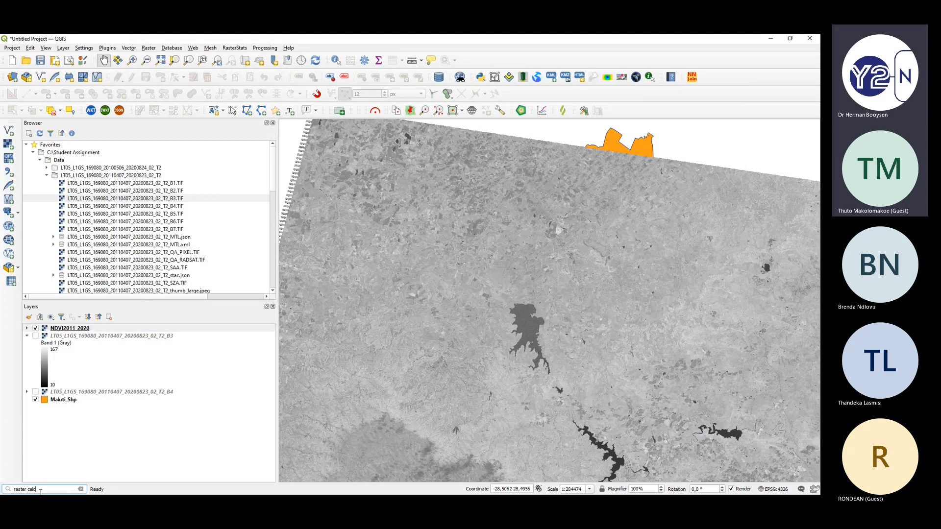
type("clip")
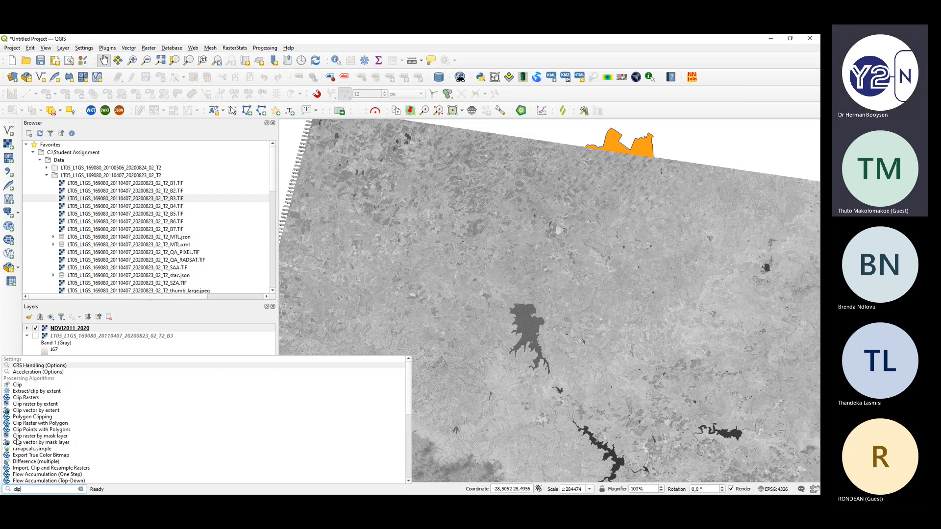
left_click(60, 437)
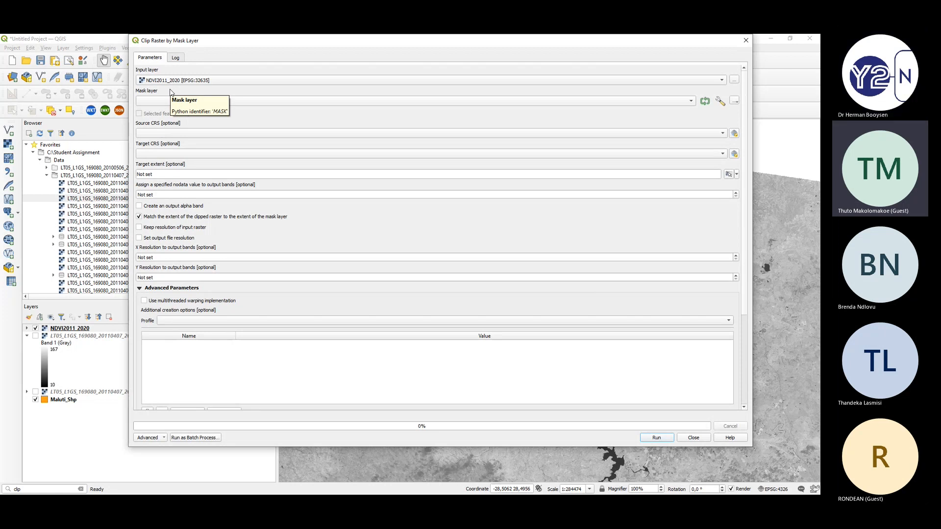
left_click(171, 104)
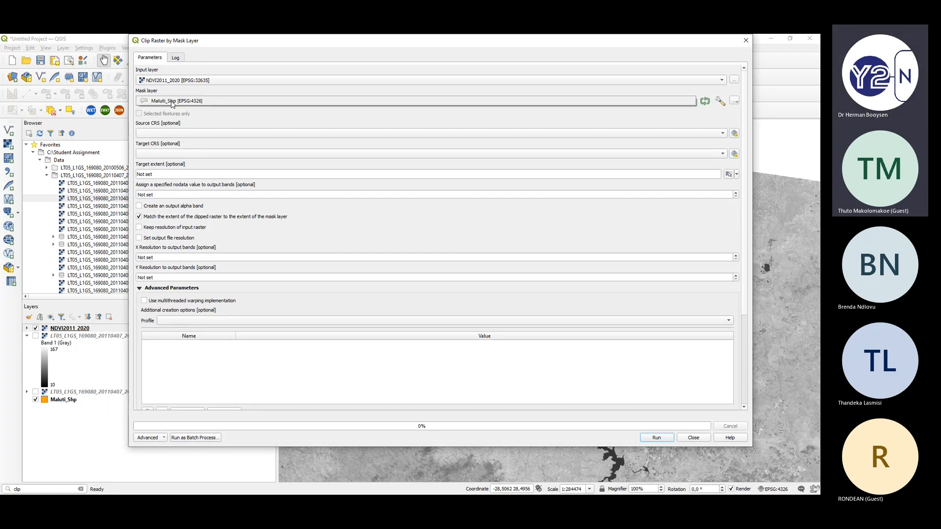
left_click(171, 103)
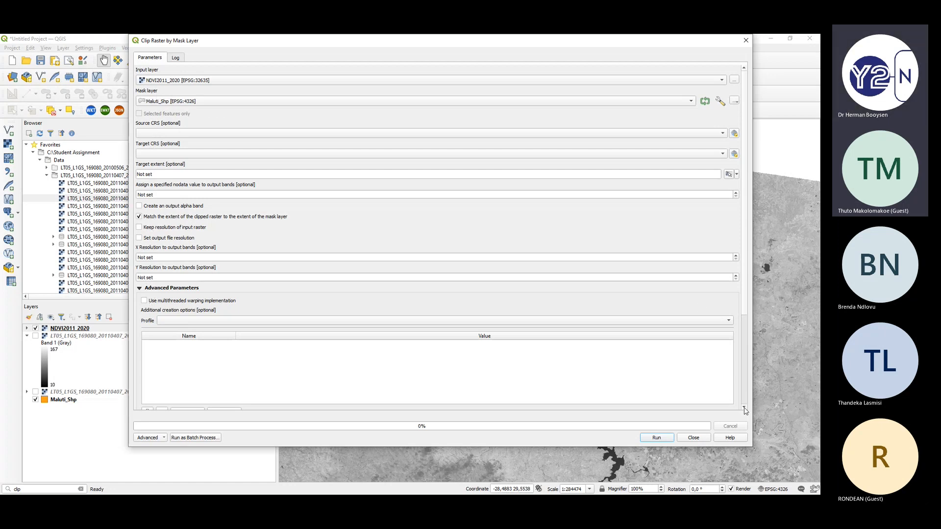
- Set the clipped output to NDVI2011_Mask.tif in the Student Assignment Data folder and run the clip
scroll(745, 412, "down", 4)
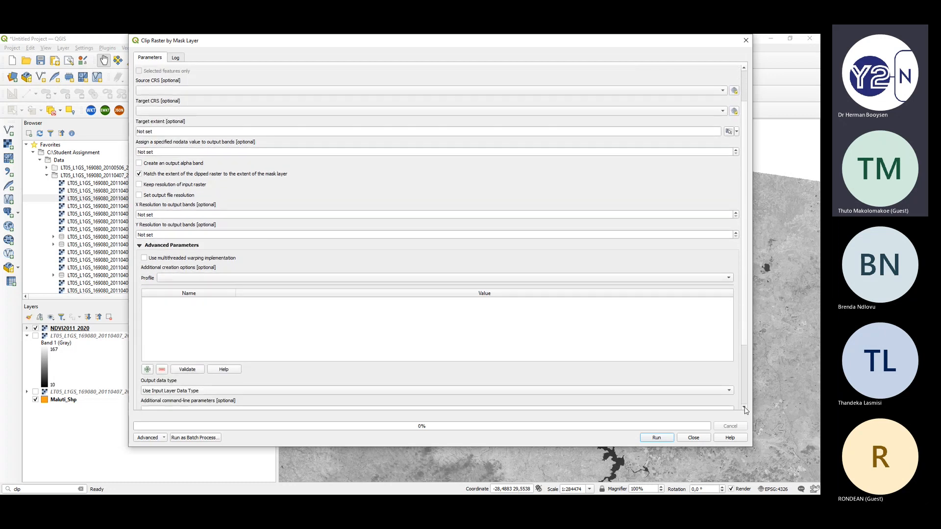
scroll(745, 411, "down", 4)
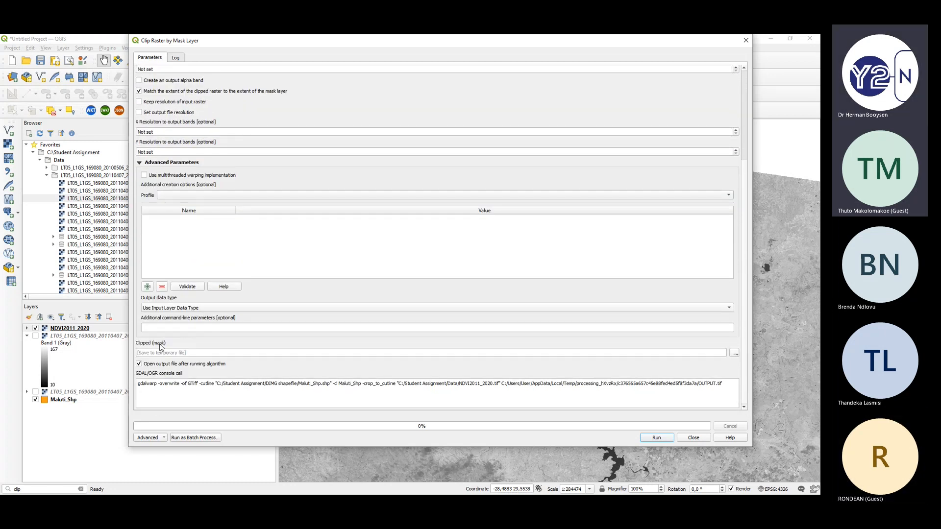
left_click(734, 353)
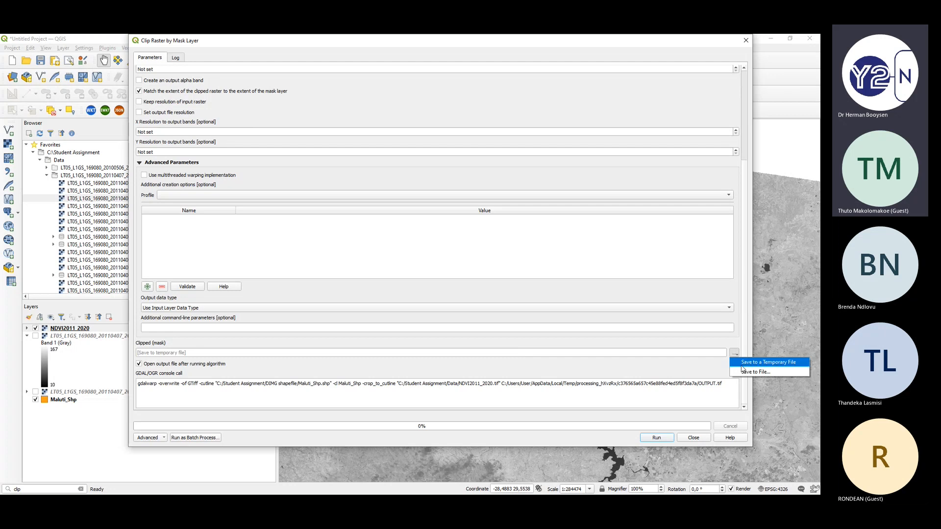
left_click(744, 373)
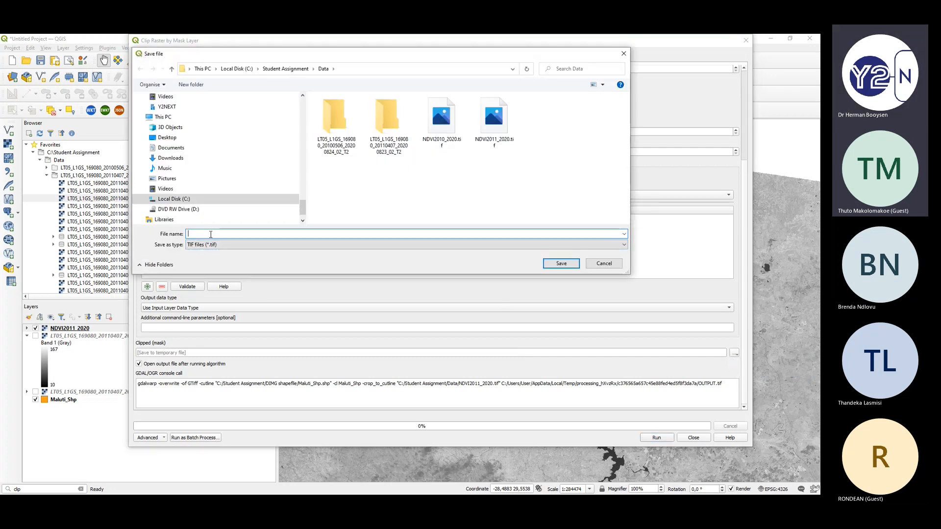
type("N")
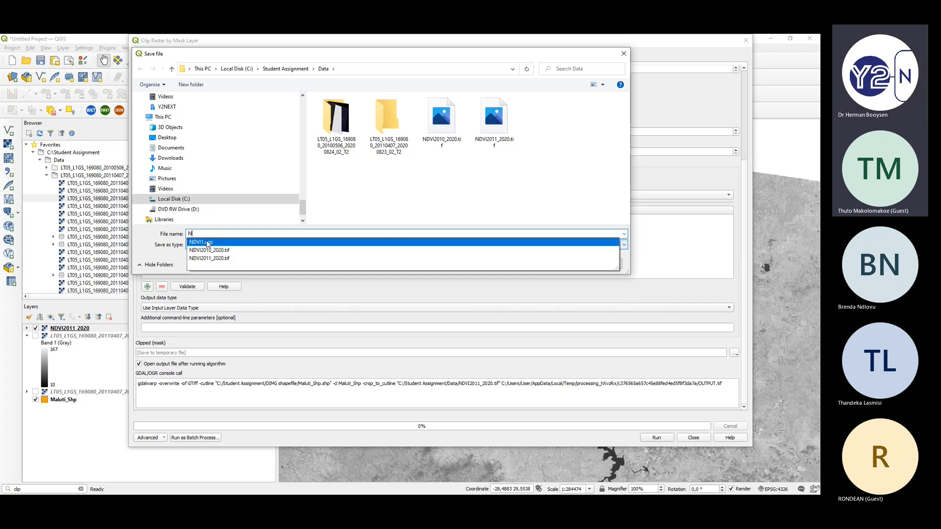
type("DVI2")
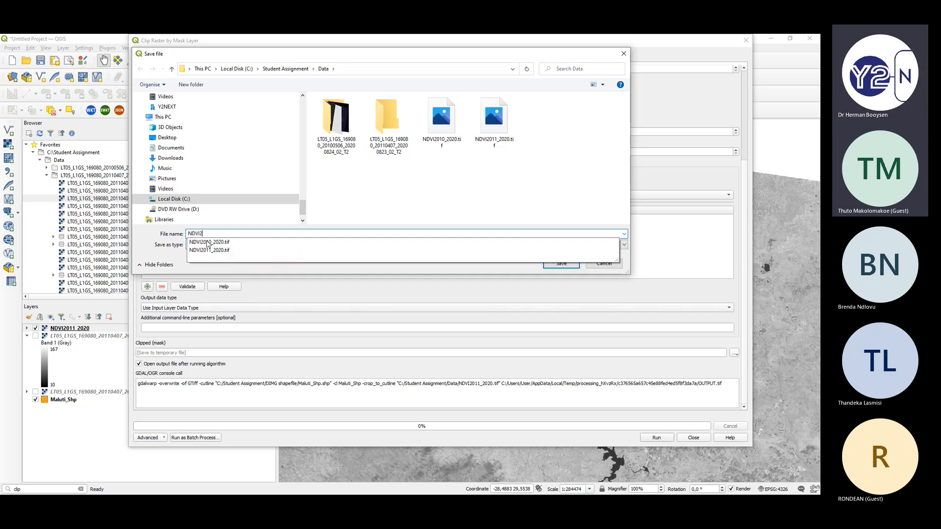
type("011")
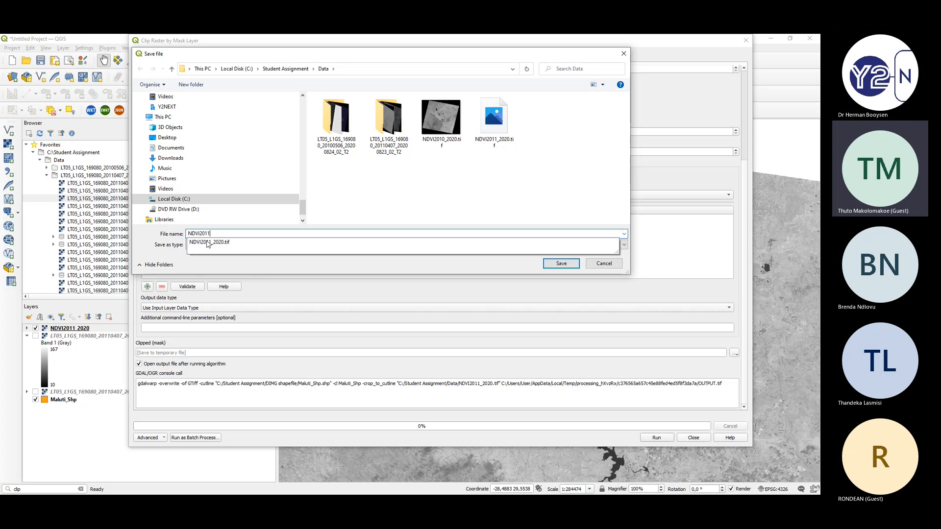
type("_")
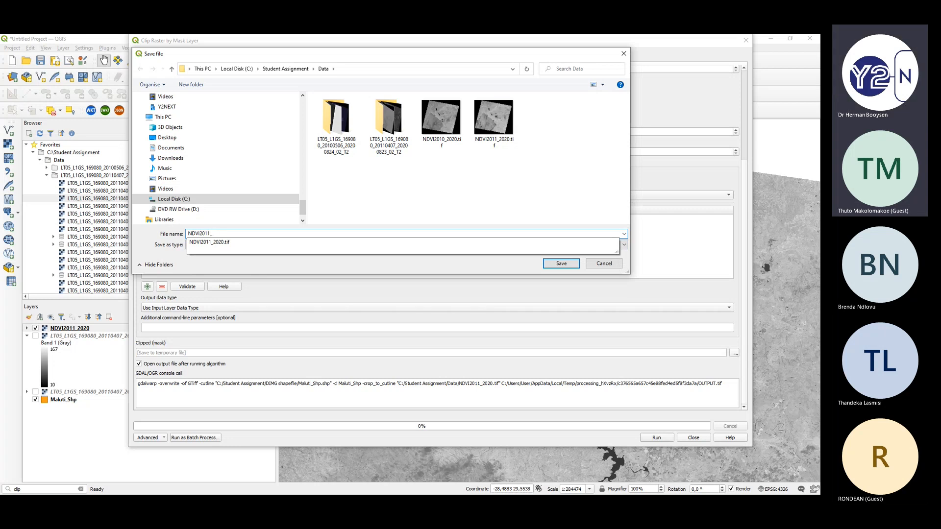
type("Mask")
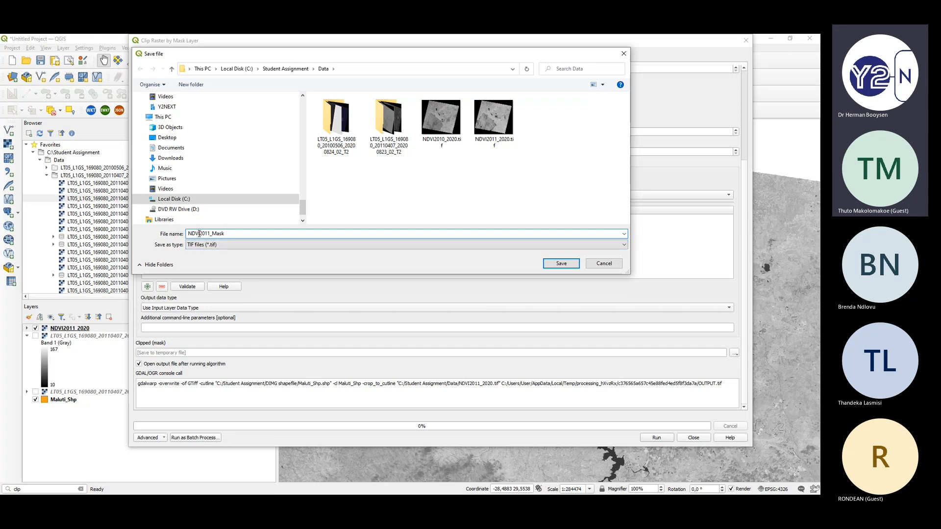
left_click(561, 263)
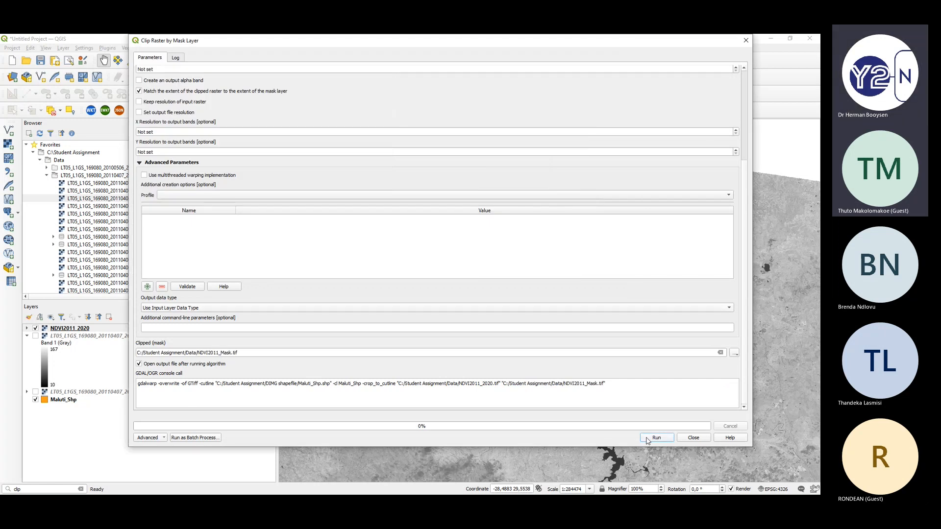
left_click(647, 439)
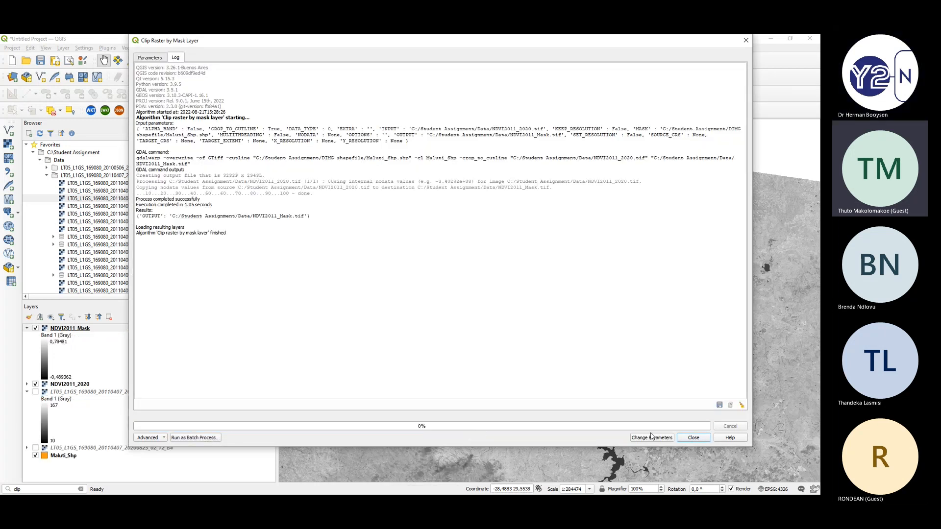
- Close the clip dialog and hide the NDVI2011_2020 and Maluti_Shp layers so only NDVI2011_Mask is displayed
left_click(696, 439)
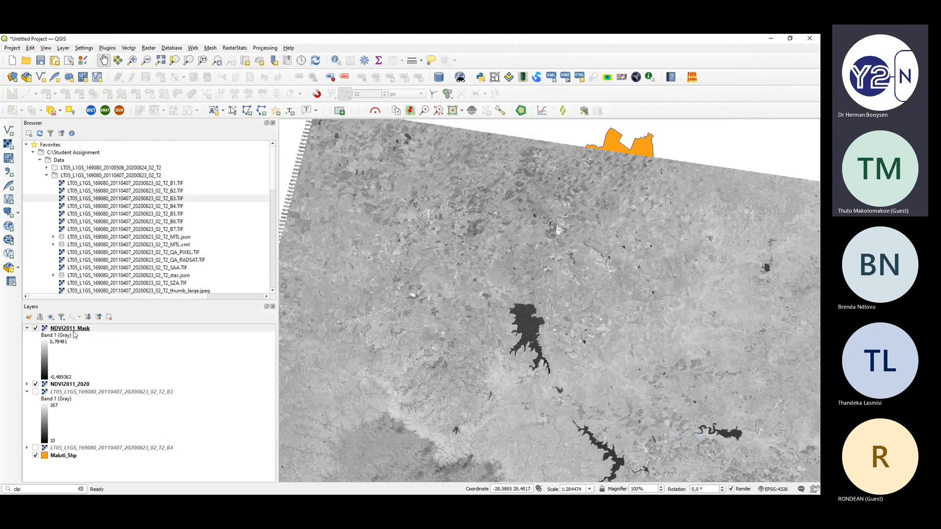
left_click(35, 385)
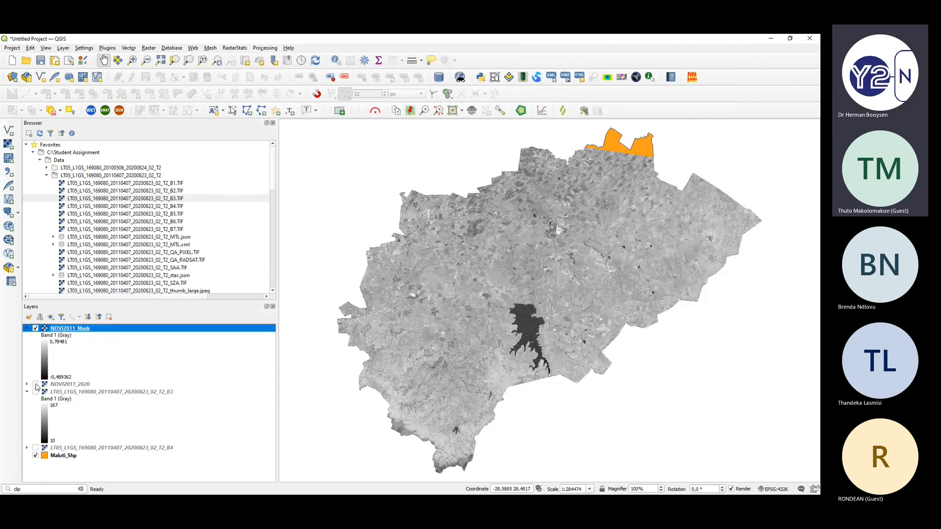
left_click(36, 456)
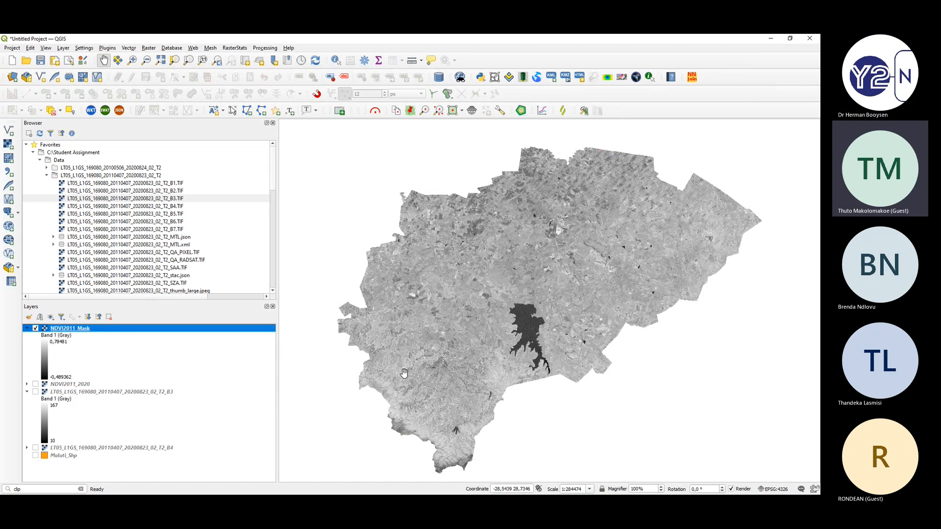
left_click_drag(404, 371, 412, 360)
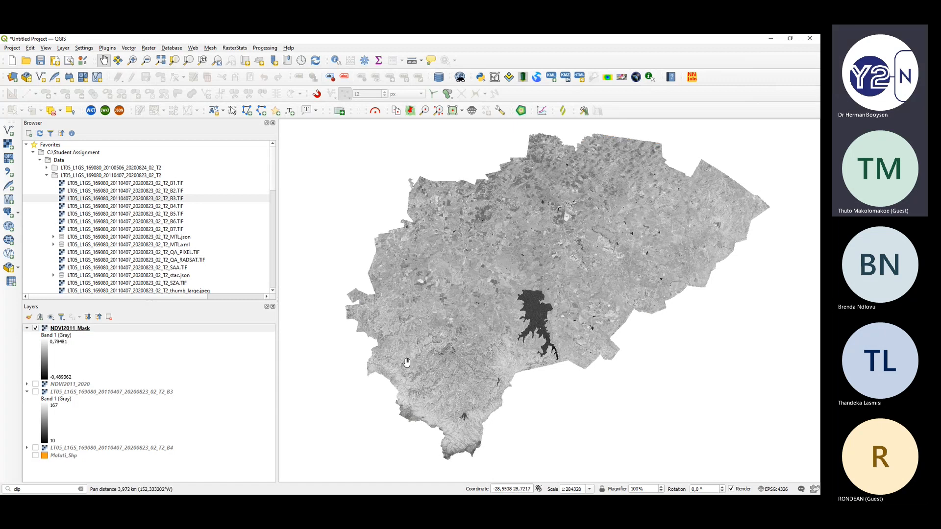
- Render the NDVI2011_Mask layer as singleband pseudocolor with the RdGy color ramp
left_click(81, 329)
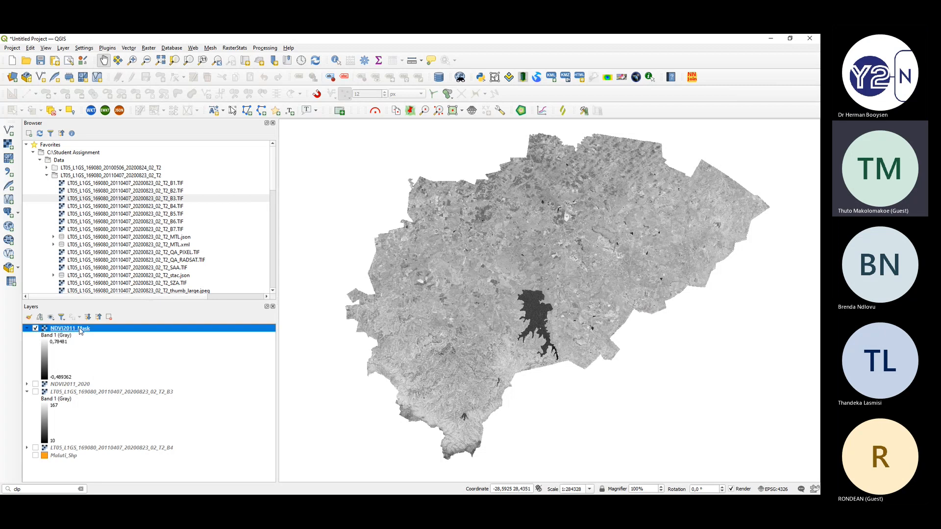
double_click(81, 330)
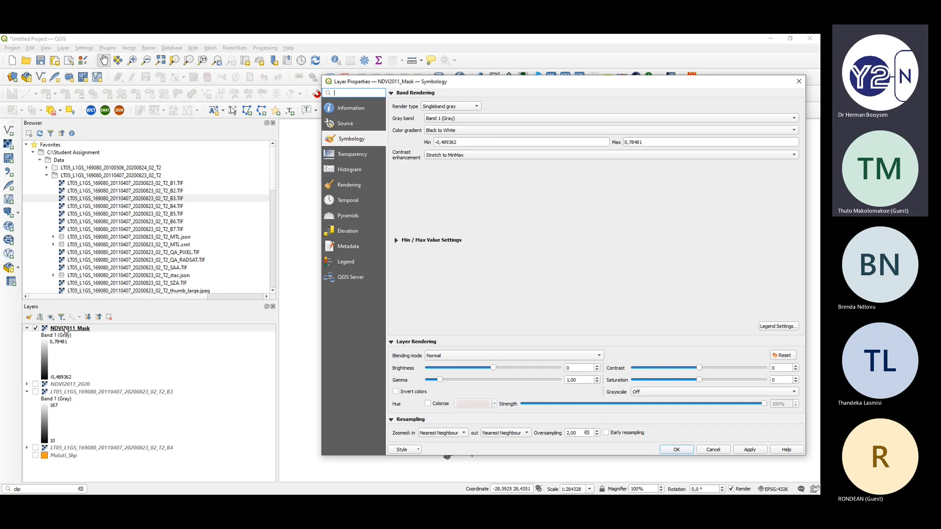
left_click(437, 108)
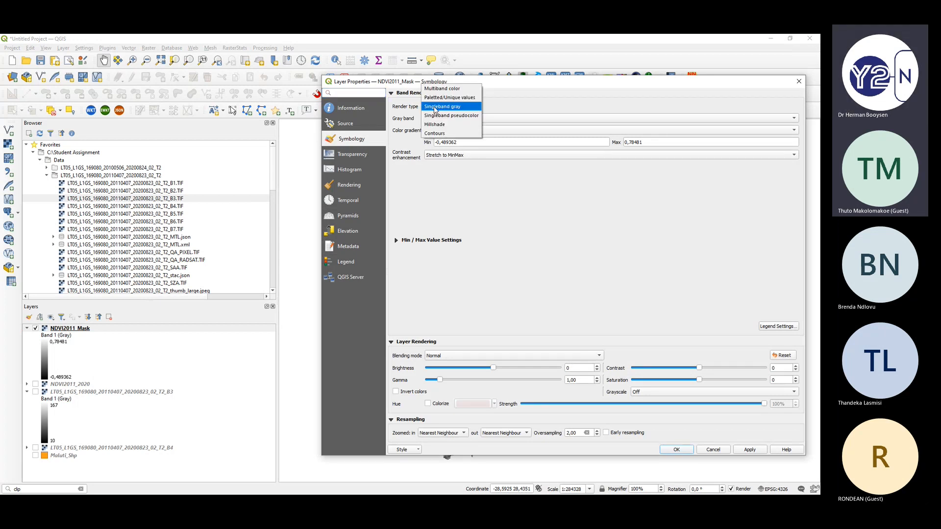
left_click(440, 116)
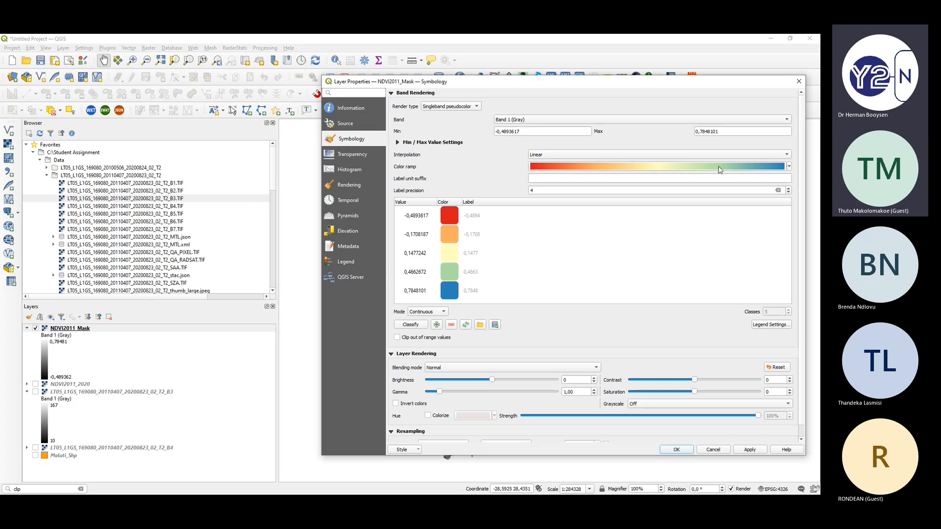
left_click(789, 167)
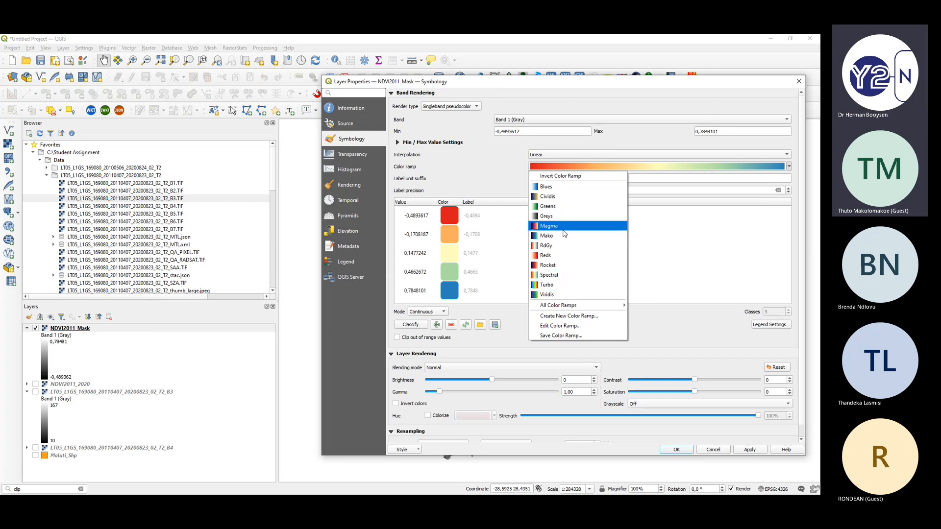
left_click(560, 245)
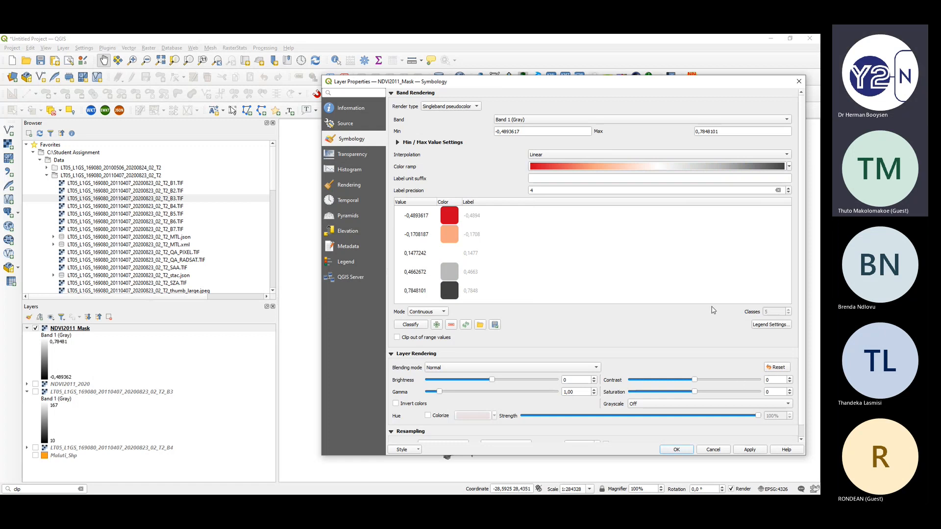
- Try the Equal Interval classification mode, switch it to Quantile, and apply the symbology to the NDVI2011_Mask layer
left_click(425, 313)
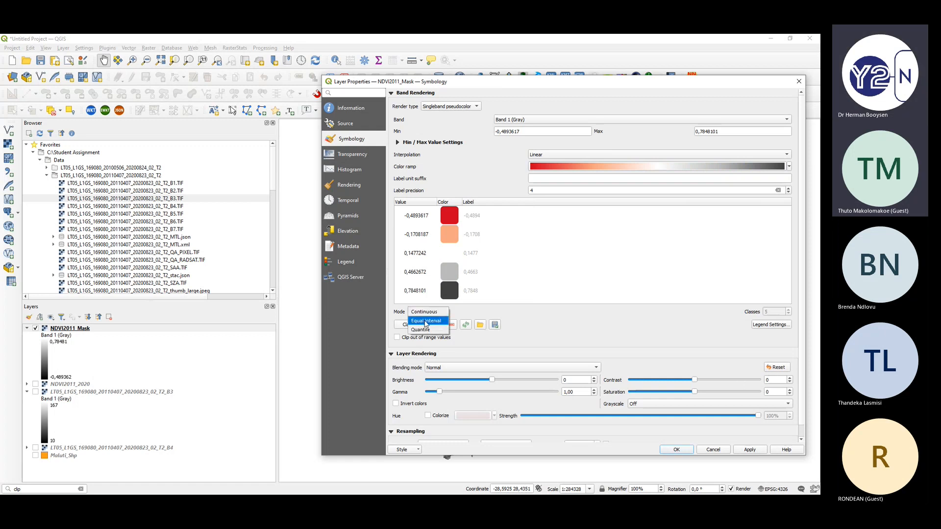
left_click(425, 321)
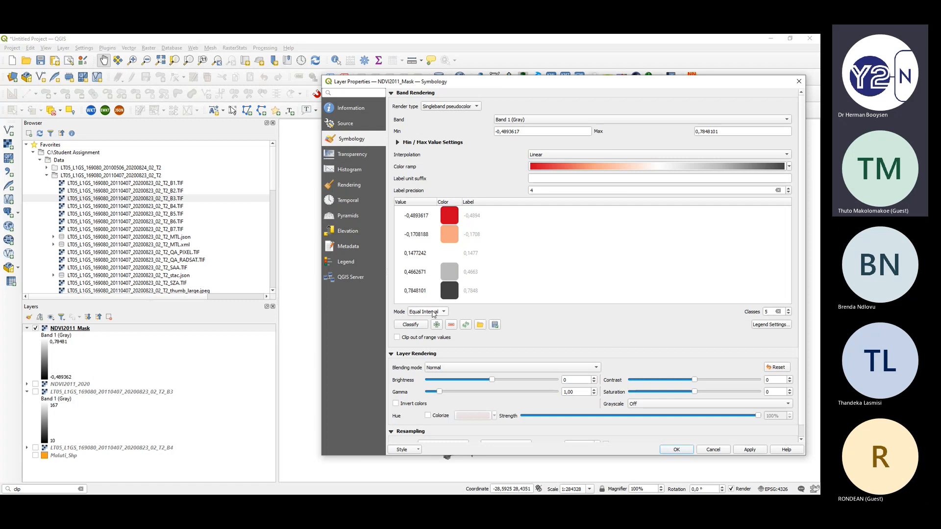
left_click(426, 312)
left_click(425, 320)
left_click(671, 450)
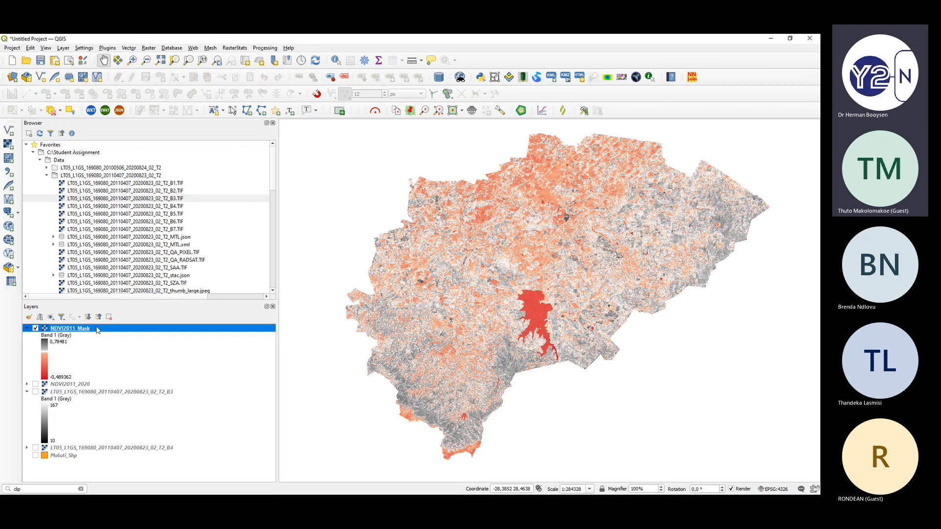
- Change the NDVI2011_Mask layer's color ramp to Spectral and apply it
double_click(97, 330)
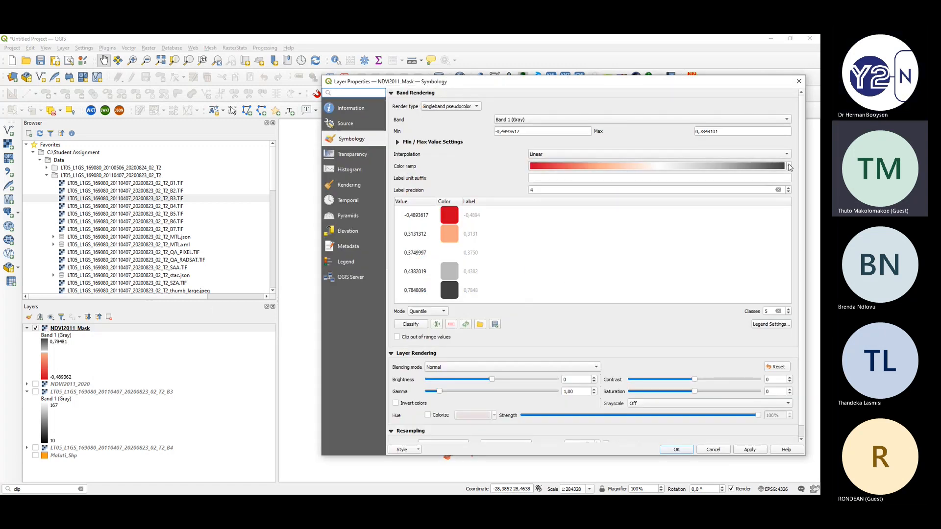
left_click(789, 166)
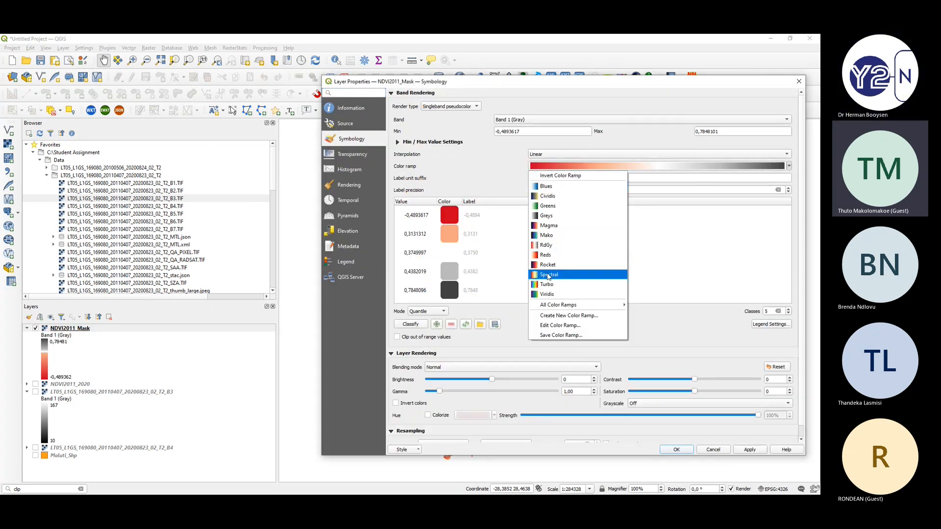
left_click(547, 275)
left_click(675, 450)
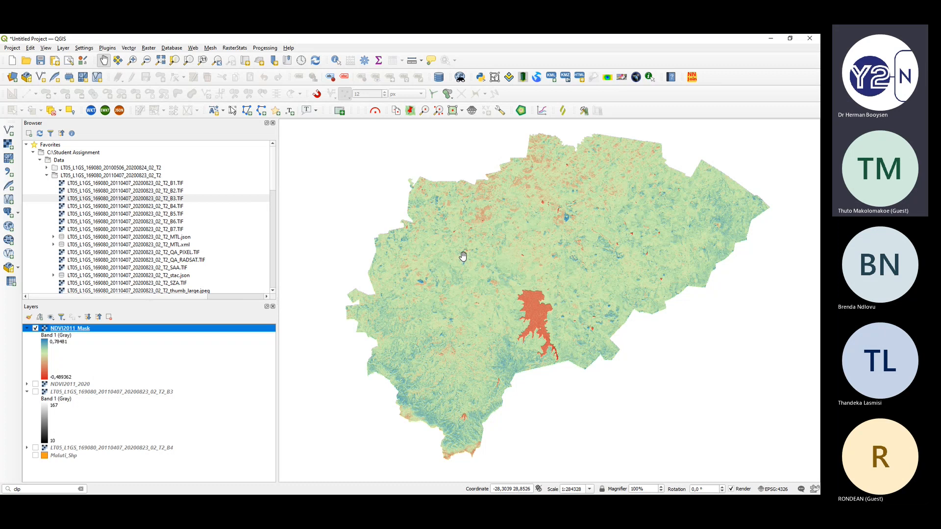
- Review the NDVI notes and the section 2.5 assignment requirements in the Word document Draft_Notes_RemoteSensing.docx, and return to QGIS
key("alt+Tab")
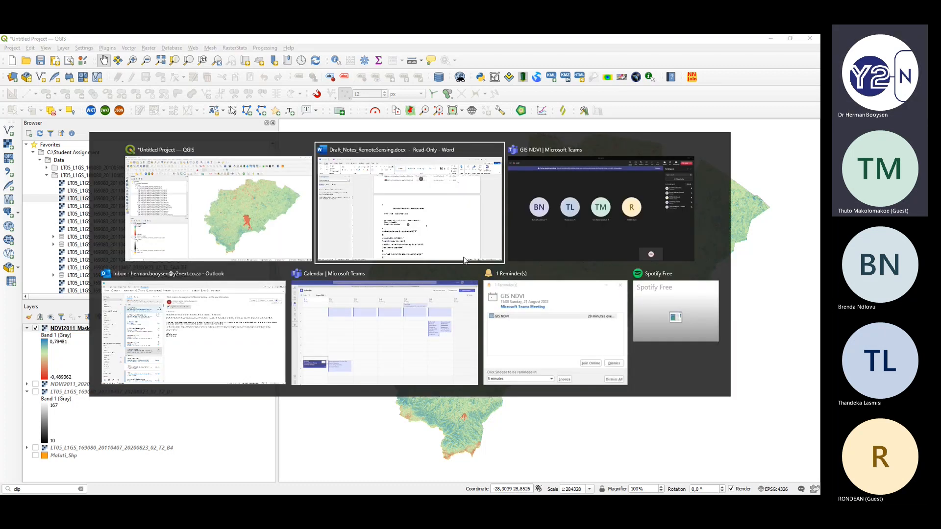
scroll(342, 304, "down", 5)
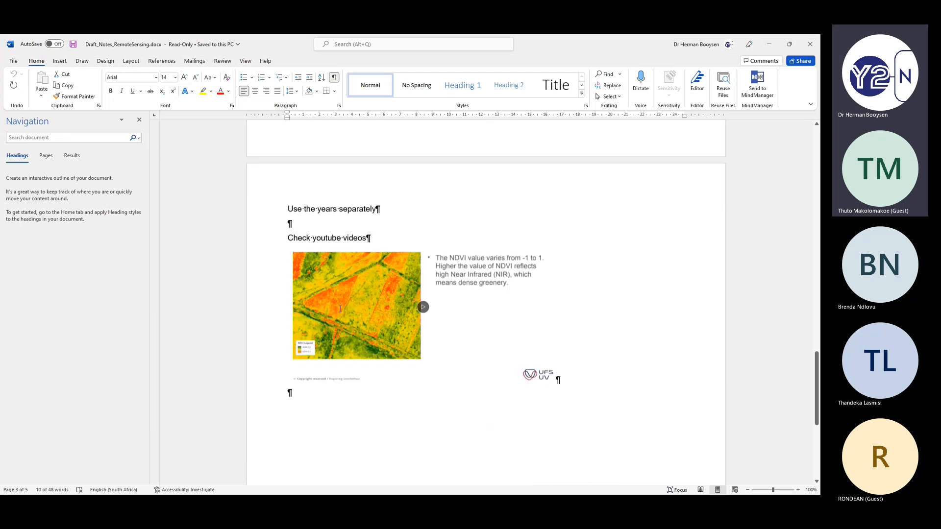
scroll(341, 304, "up", 5)
scroll(341, 304, "down", 7)
scroll(341, 302, "down", 5)
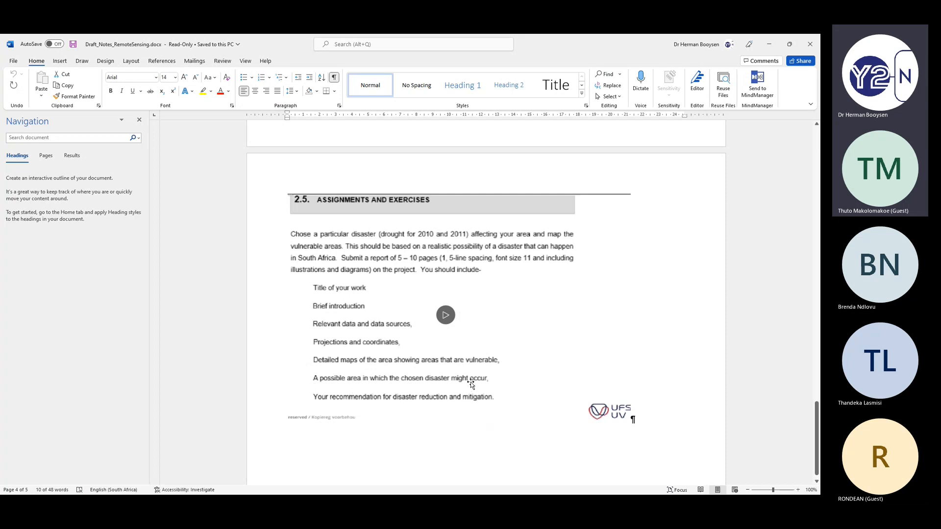
key("alt+Tab")
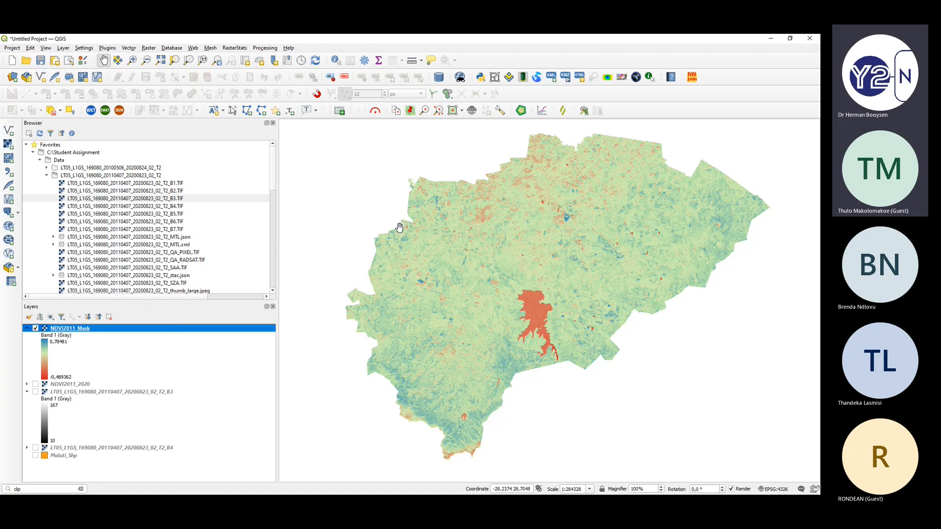
key("alt+Tab")
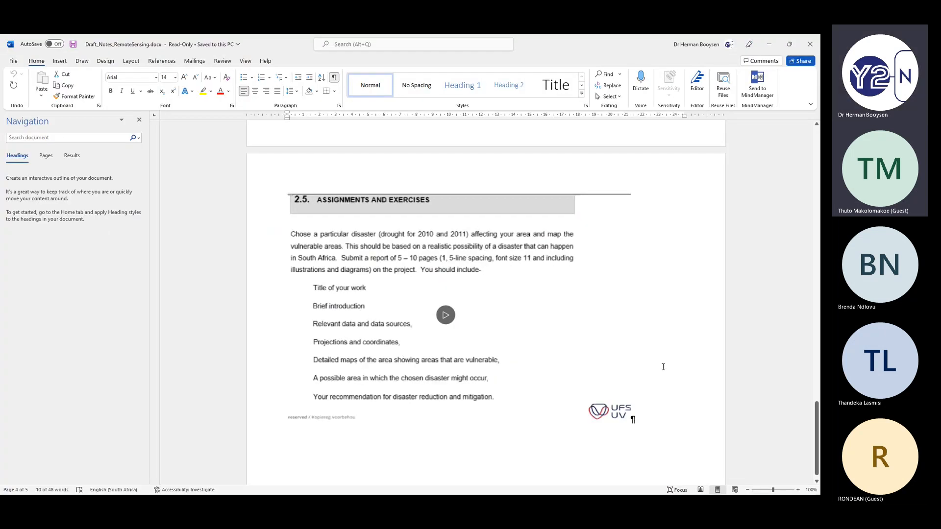
key("alt+Tab")
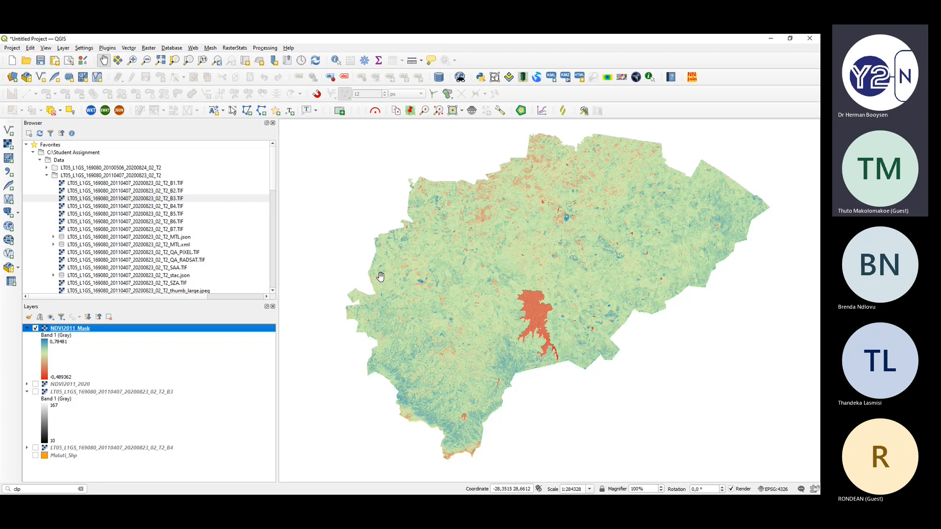
- Create a new print layout titled NDVI
left_click(12, 48)
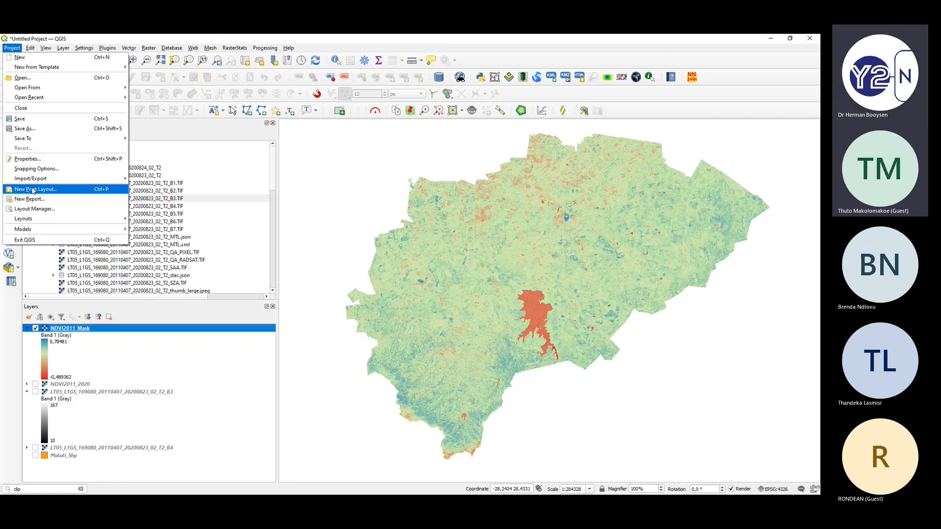
left_click(33, 191)
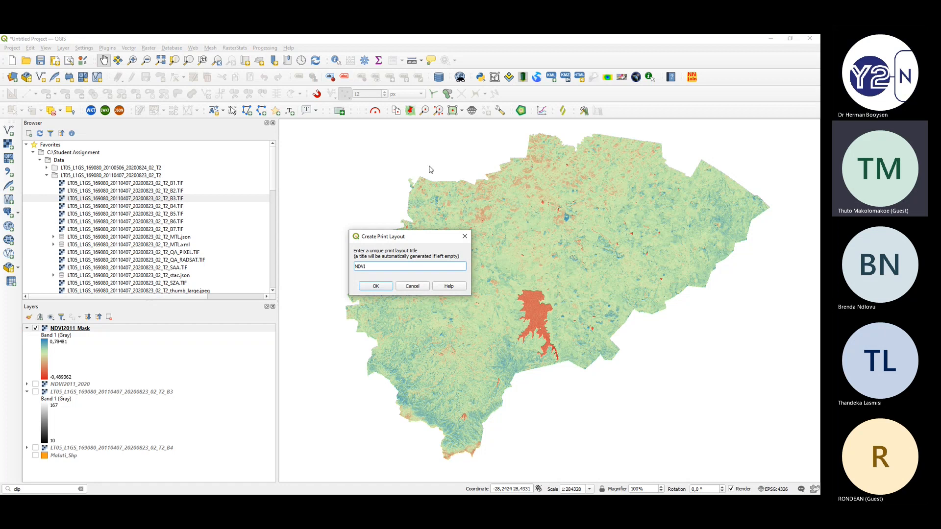
left_click(376, 287)
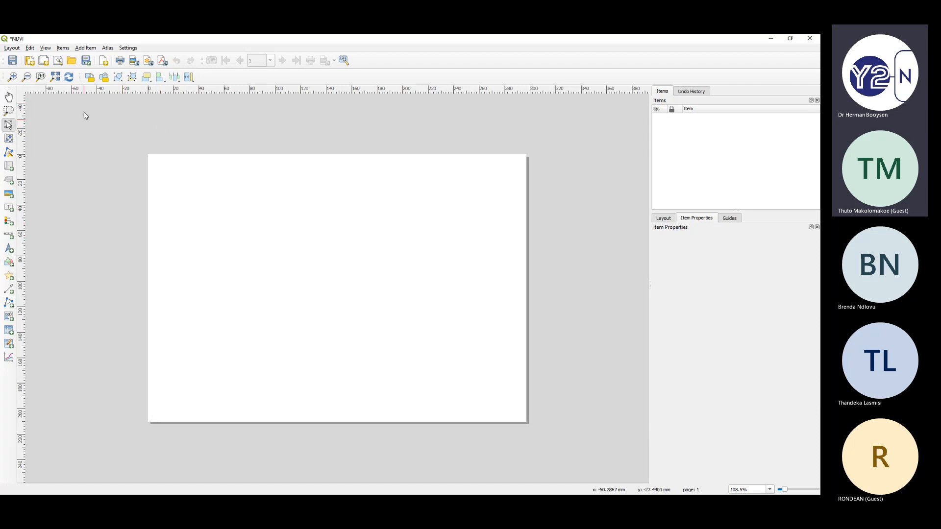
- Add a map of the masked NDVI layer to the layout page, about 220 by 170 mm, leaving free space beside it
left_click(84, 49)
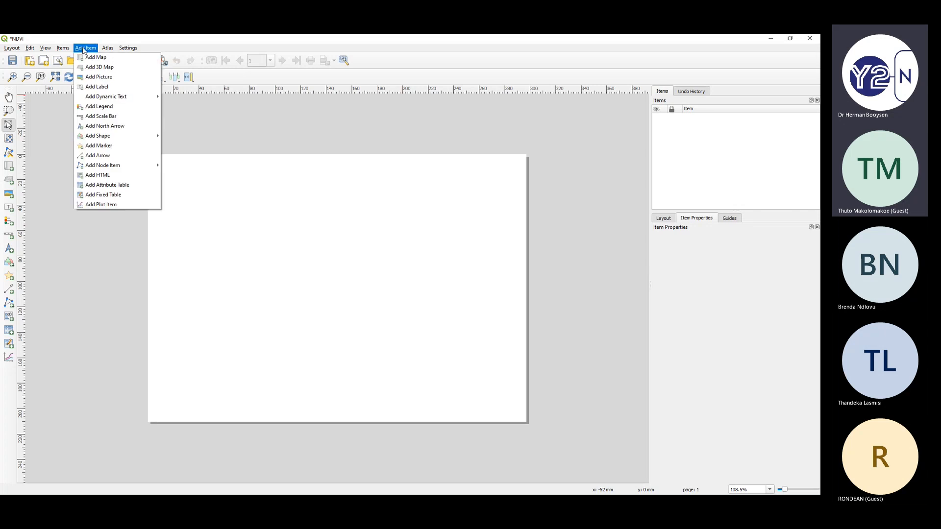
left_click(112, 58)
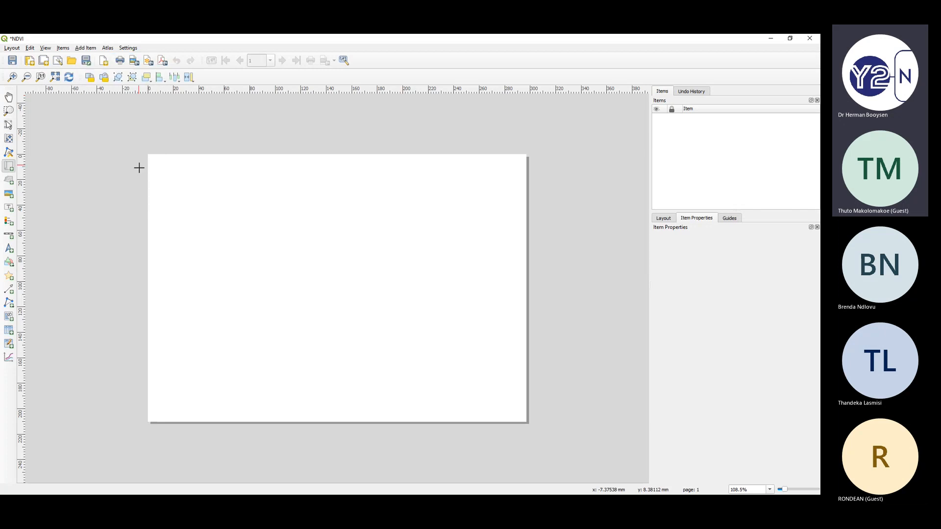
left_click_drag(162, 179, 442, 393)
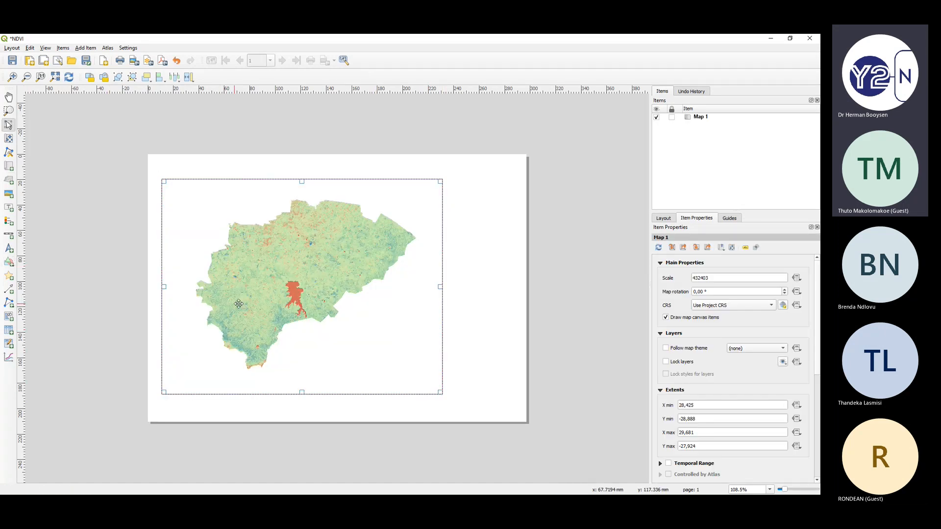
key("alt+Tab")
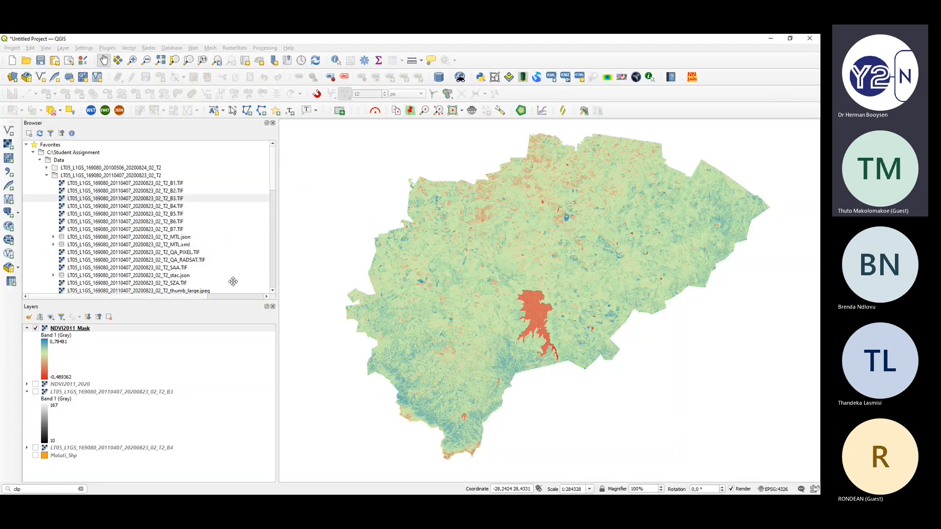
key("alt+Tab")
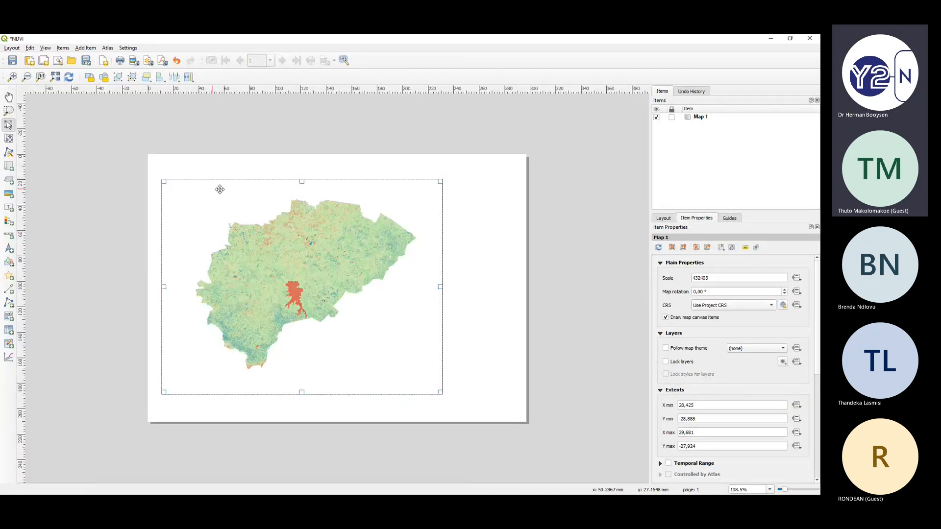
left_click(503, 253)
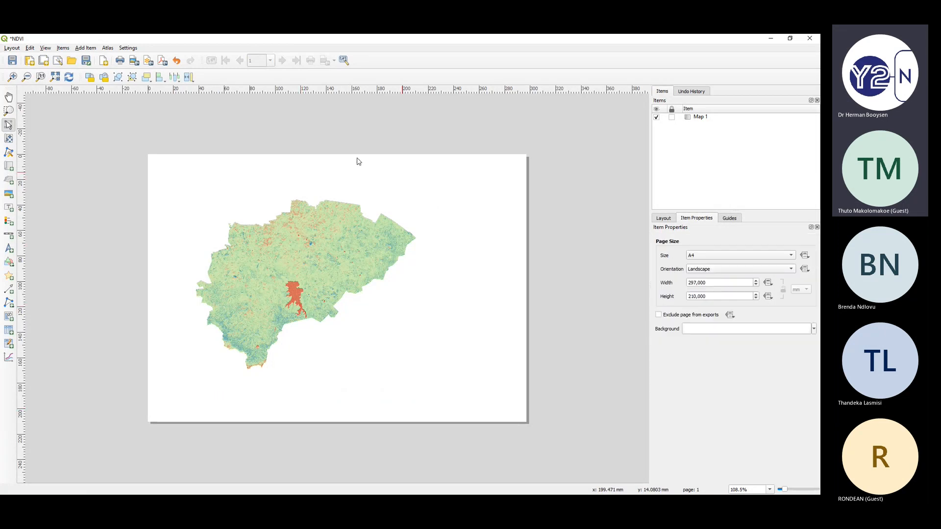
- Enable a frame around the map item in the layout
left_click(247, 231)
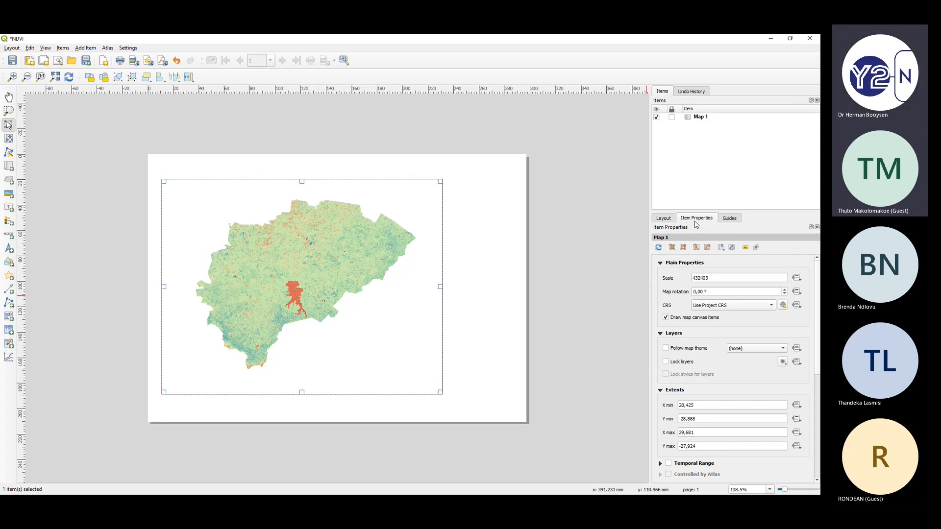
scroll(700, 400, "down", 5)
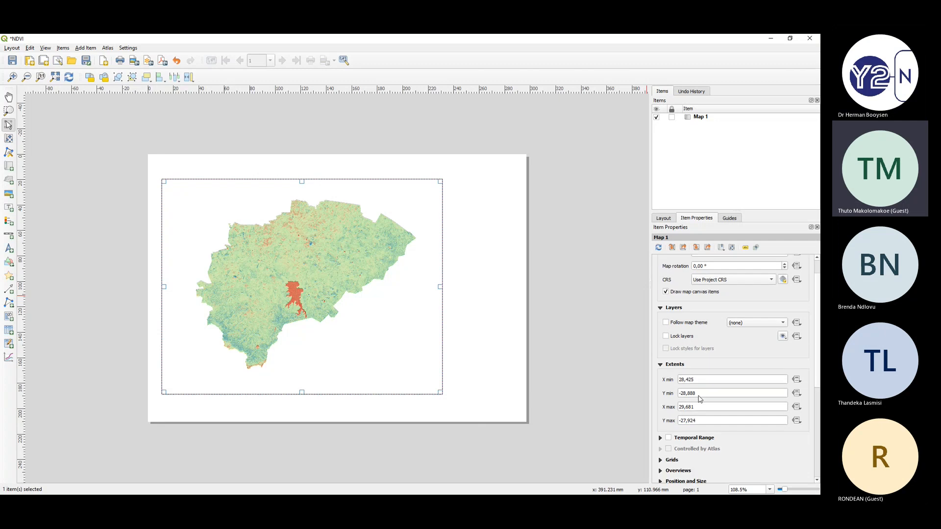
left_click(670, 425)
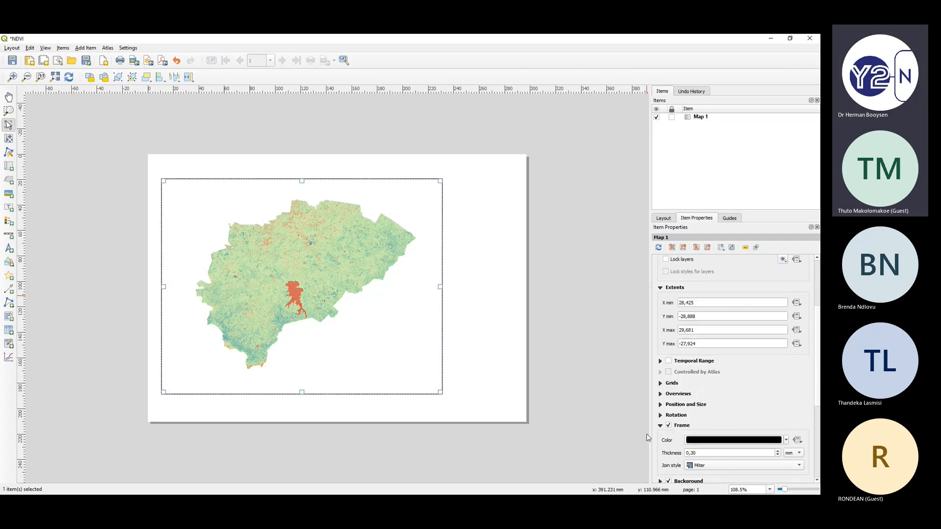
left_click(465, 249)
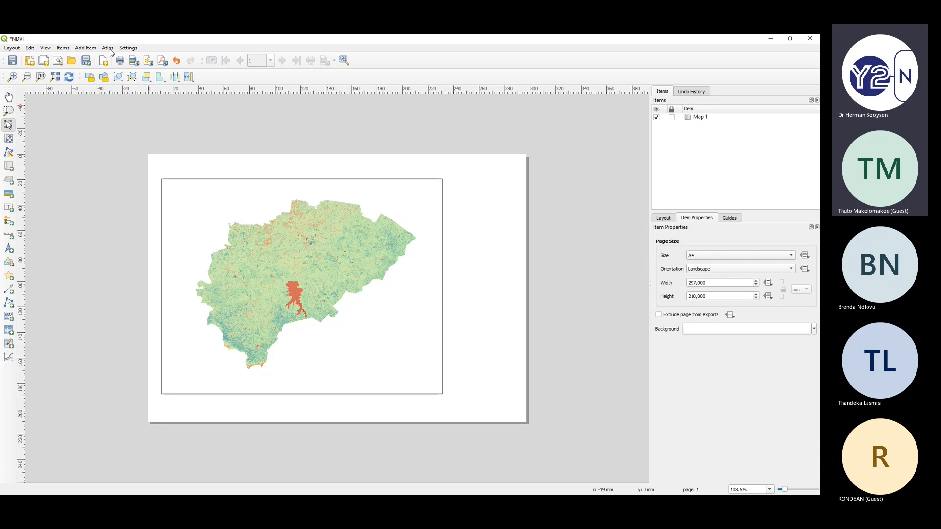
- Add a label reading "NVDI 2011" above the map, about 150 mm wide and 11 mm high
left_click(87, 48)
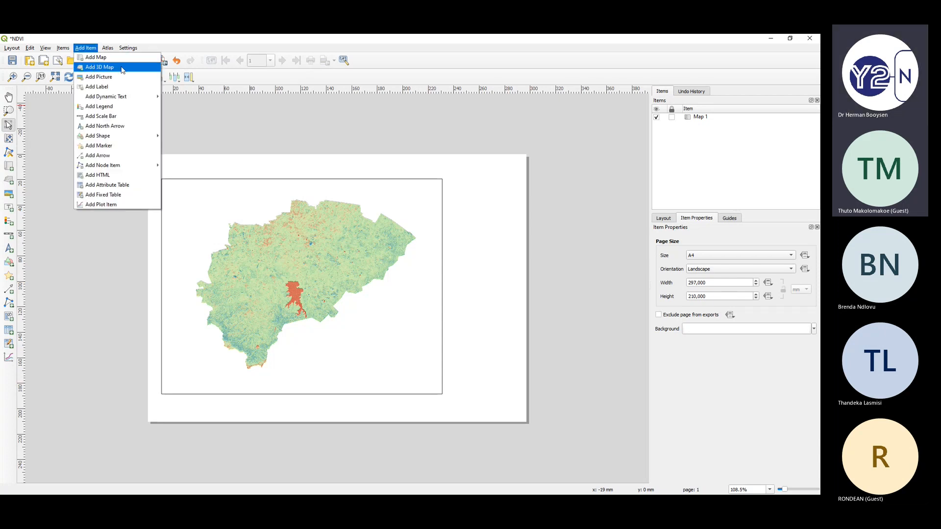
left_click(99, 87)
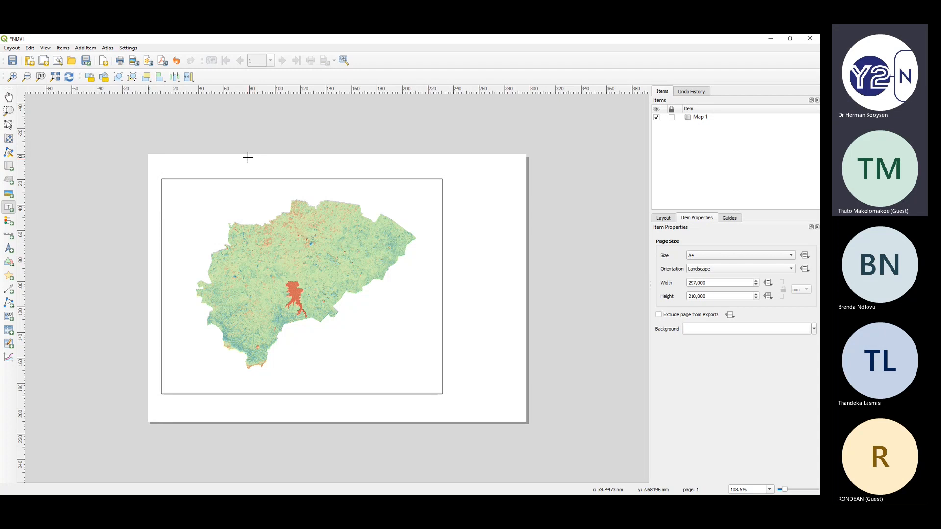
left_click_drag(248, 158, 438, 172)
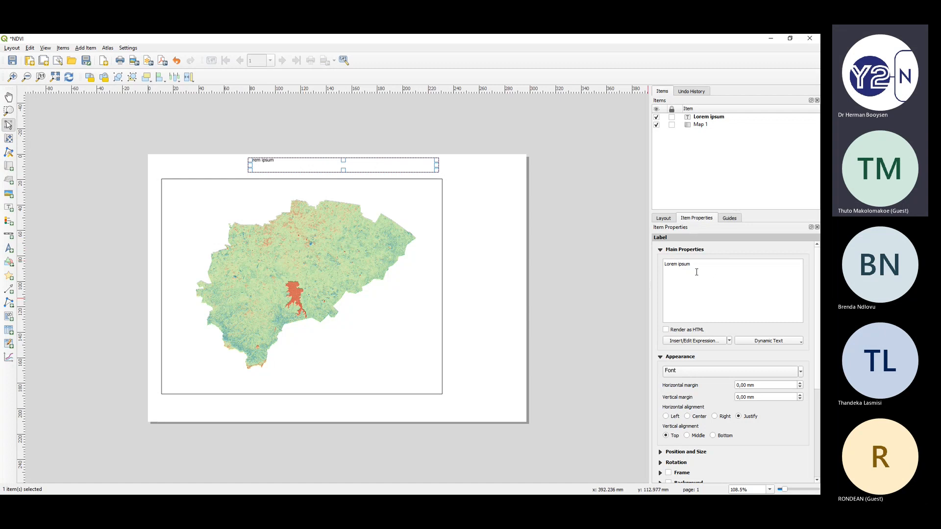
left_click_drag(691, 265, 672, 263)
type("NVDI 2011")
left_click(510, 288)
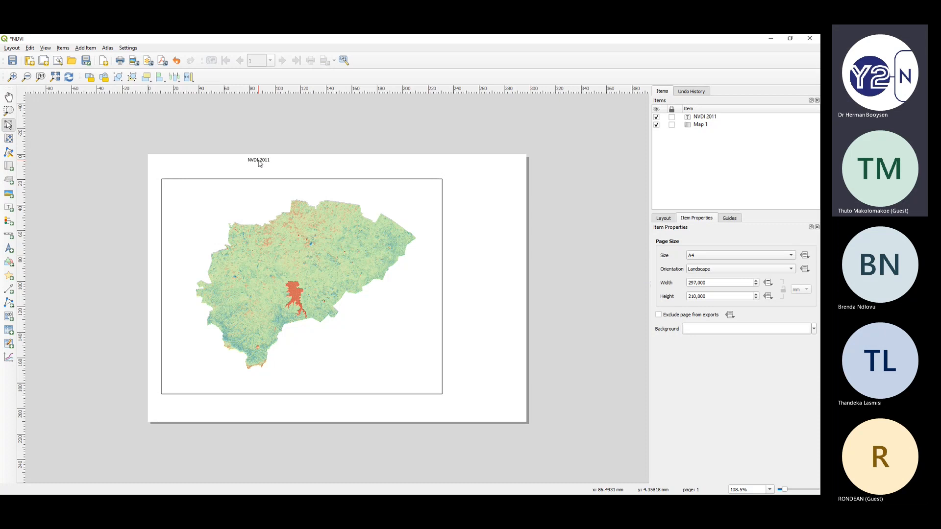
- Set the font size of the title label above the map to 21 points
left_click(259, 163)
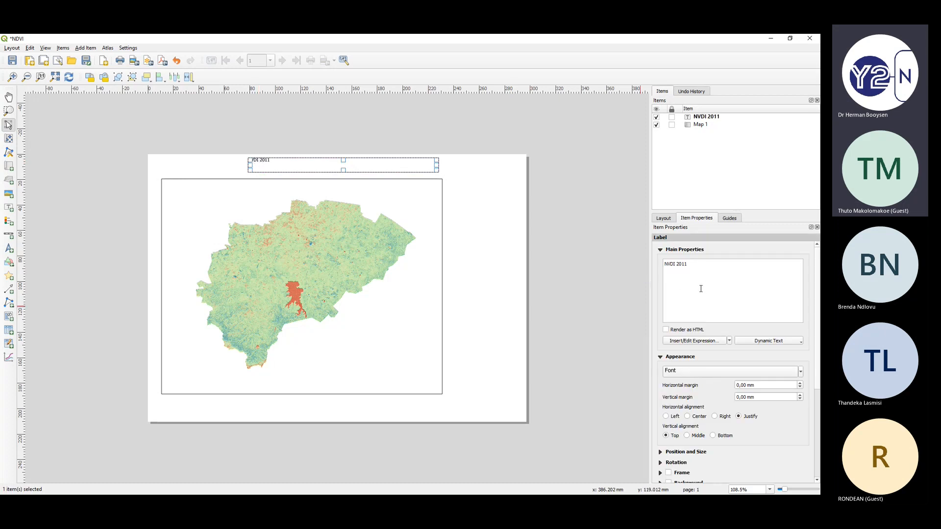
left_click(800, 371)
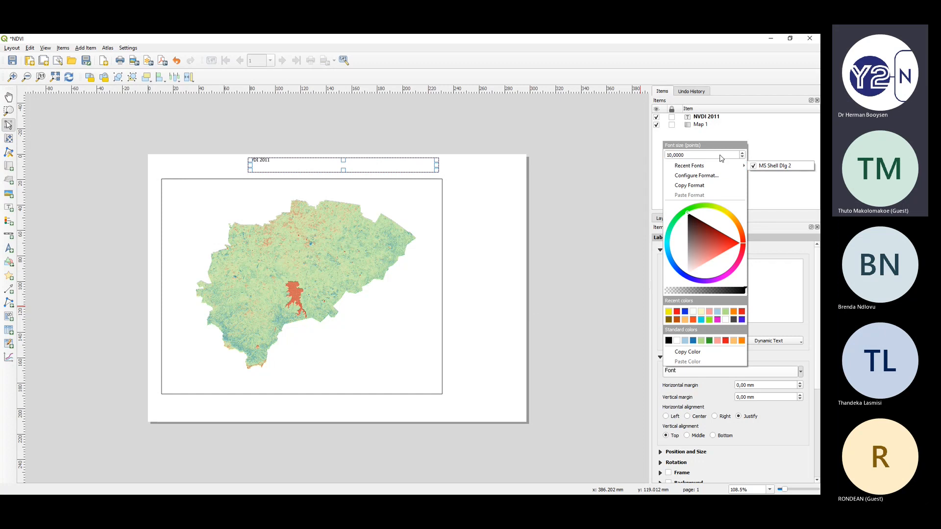
left_click(741, 153)
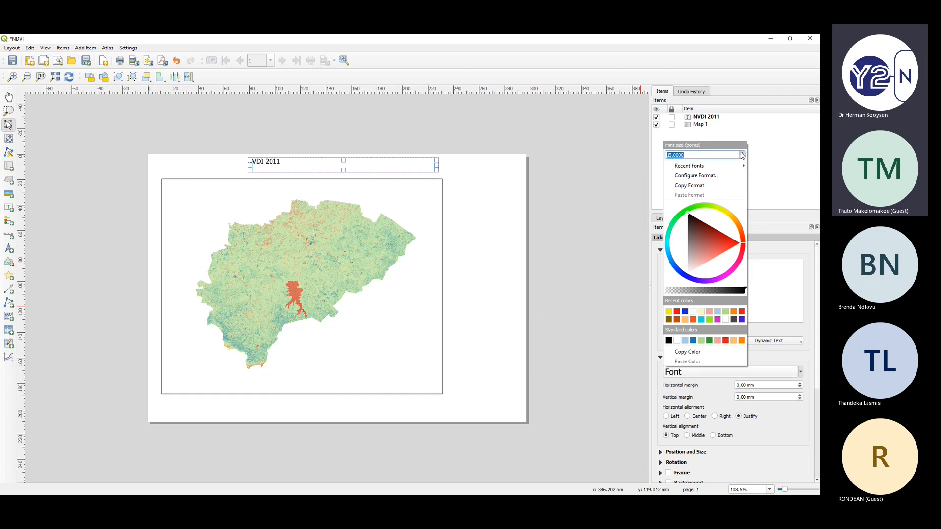
left_click(742, 152)
left_click(742, 153)
left_click(742, 153)
left_click(742, 153)
left_click(742, 153)
left_click(741, 153)
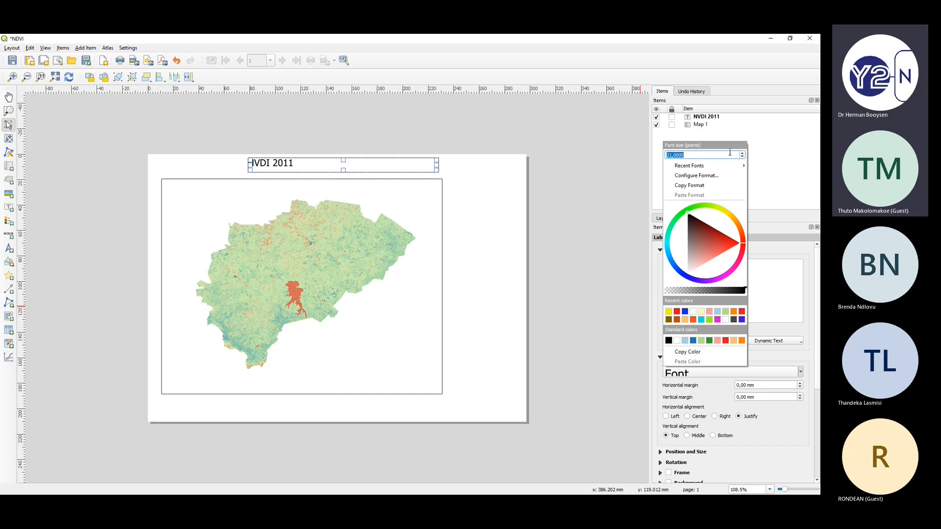
left_click(778, 154)
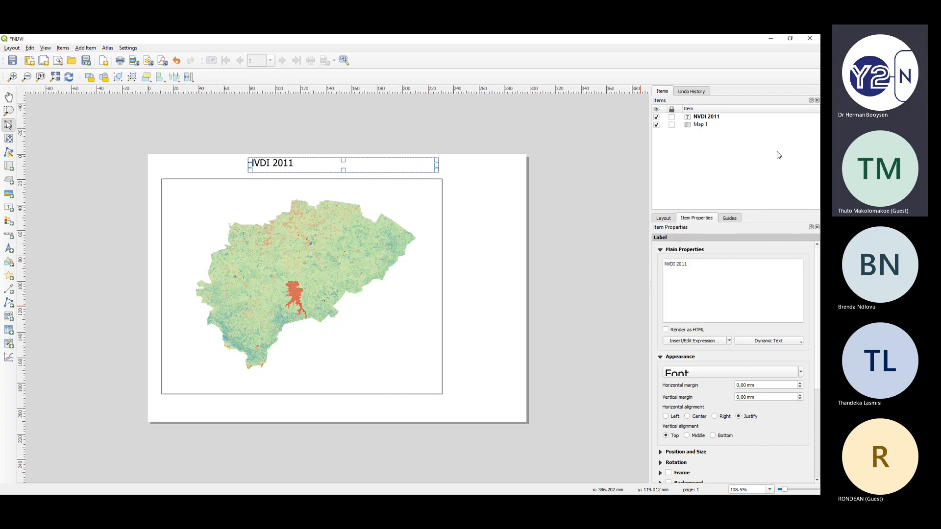
- Align the title label's text to the center horizontally and to the middle vertically
left_click(687, 417)
left_click(687, 435)
left_click(483, 250)
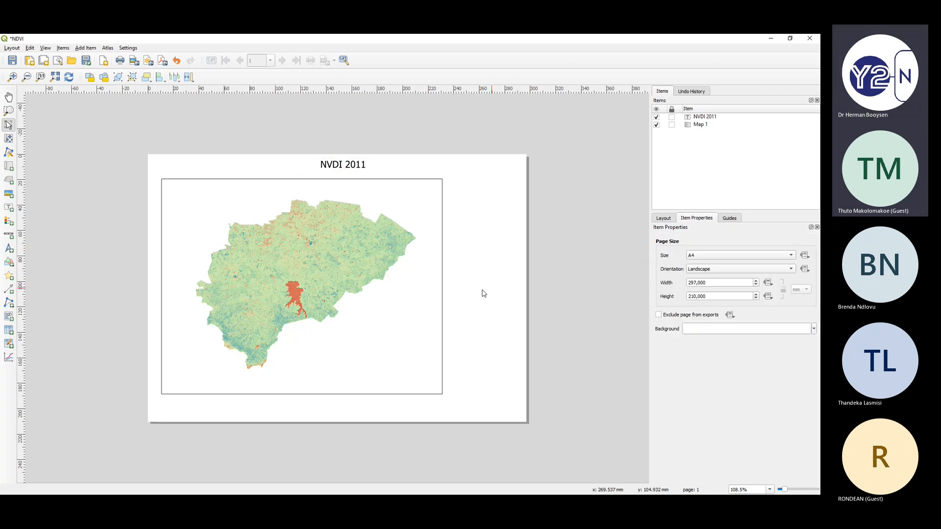
- Add a legend in the free space beside the map, level with the map frame's upper edge
left_click(84, 48)
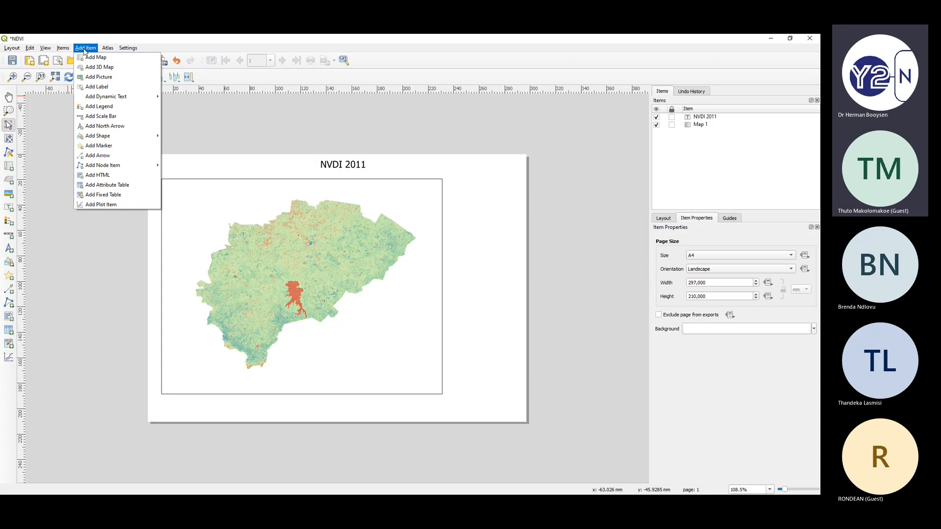
left_click(102, 107)
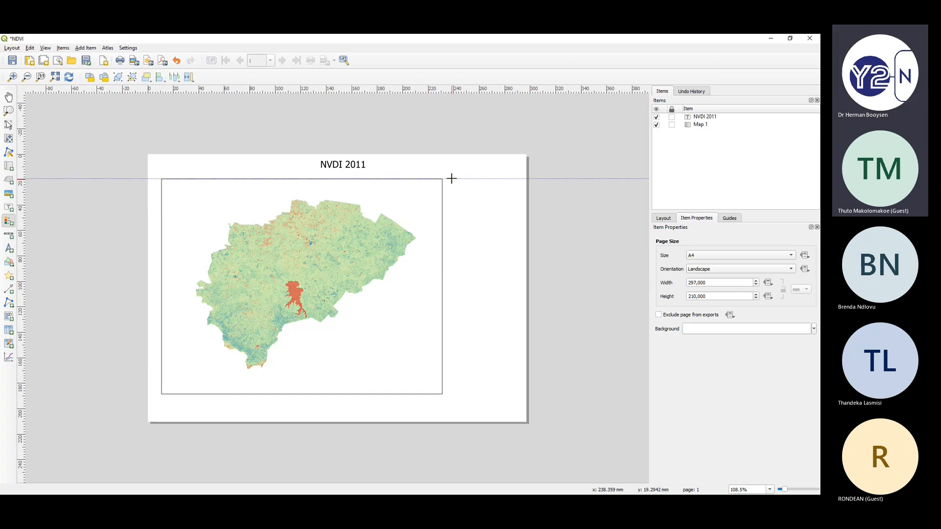
left_click_drag(451, 179, 521, 289)
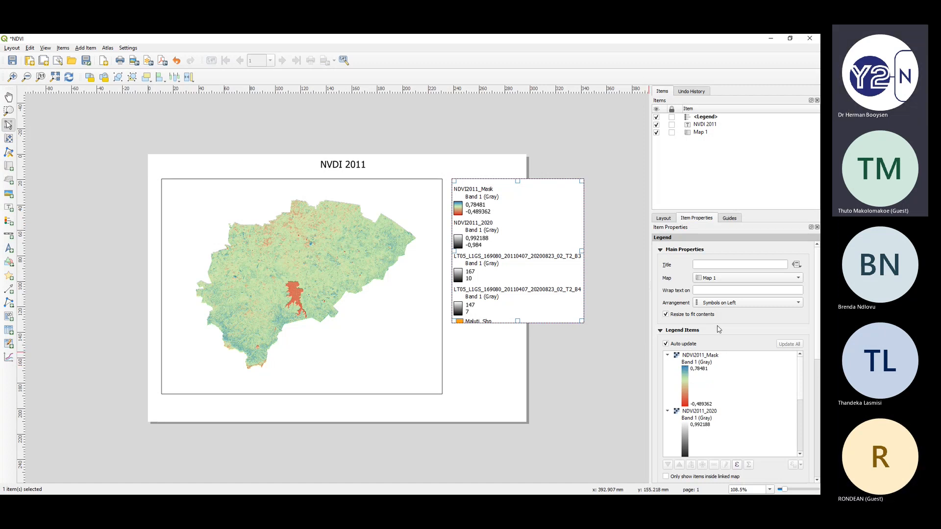
- Turn off the legend's automatic updating and remove the NDVI2011_2020, Landsat B3, Landsat B4 and Maluti_Shp entries, keeping only NDVI2011_Mask
left_click(666, 344)
left_click(693, 359)
left_click(694, 413)
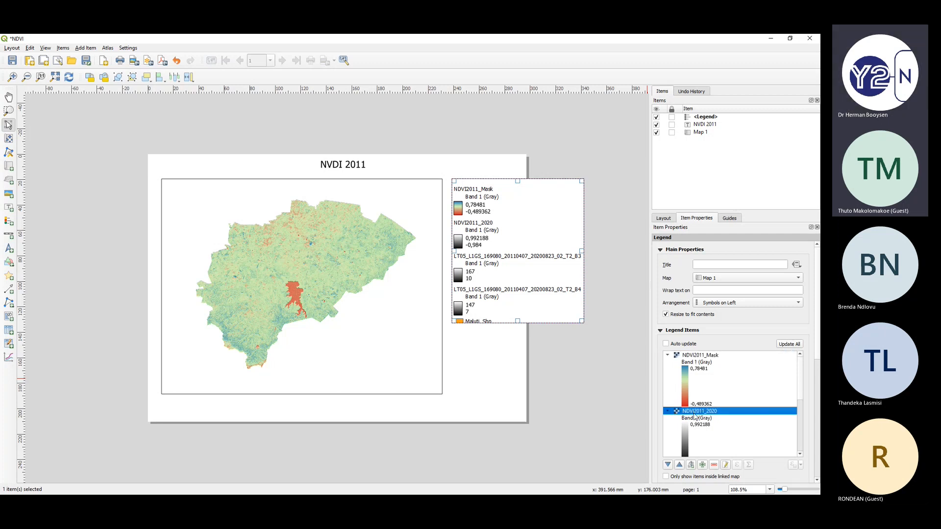
left_click(714, 465)
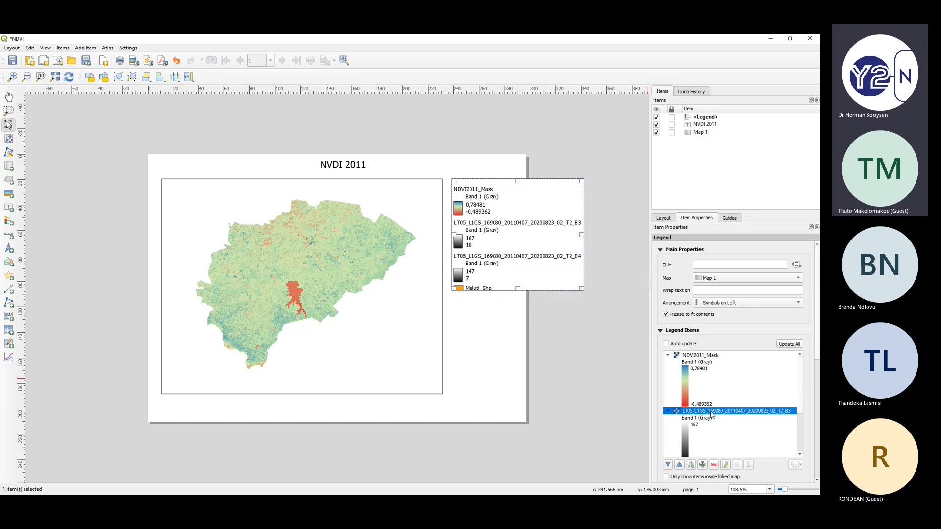
left_click(714, 465)
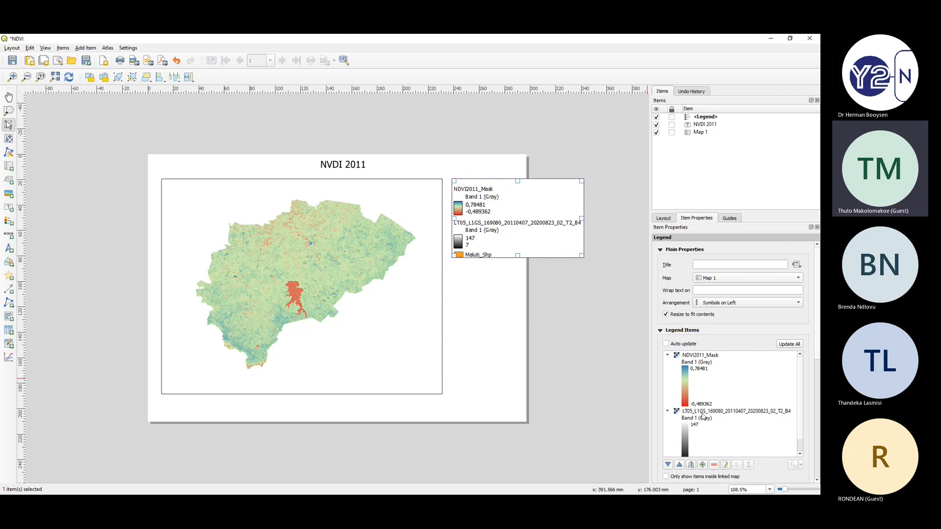
left_click(714, 465)
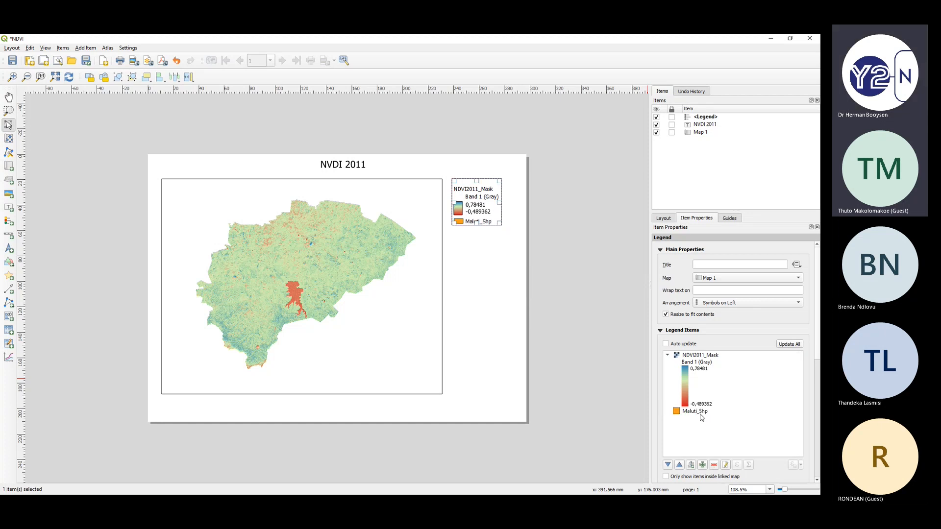
left_click(700, 413)
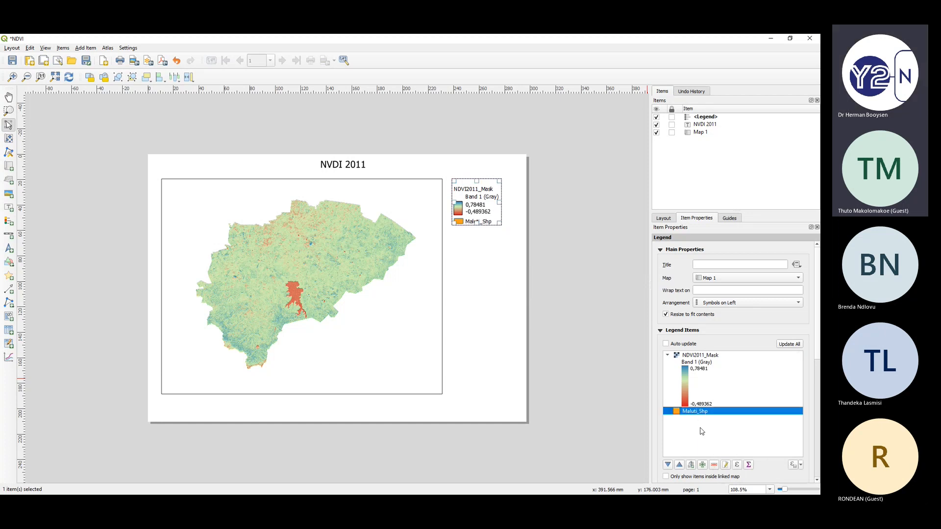
left_click(712, 465)
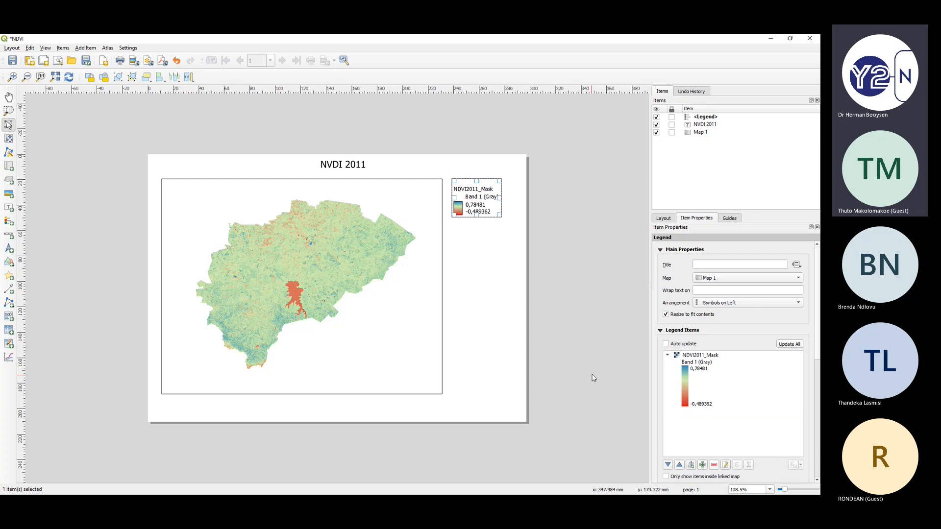
- Enable a frame around the legend in the layout
scroll(719, 398, "down", 2)
scroll(721, 402, "down", 2)
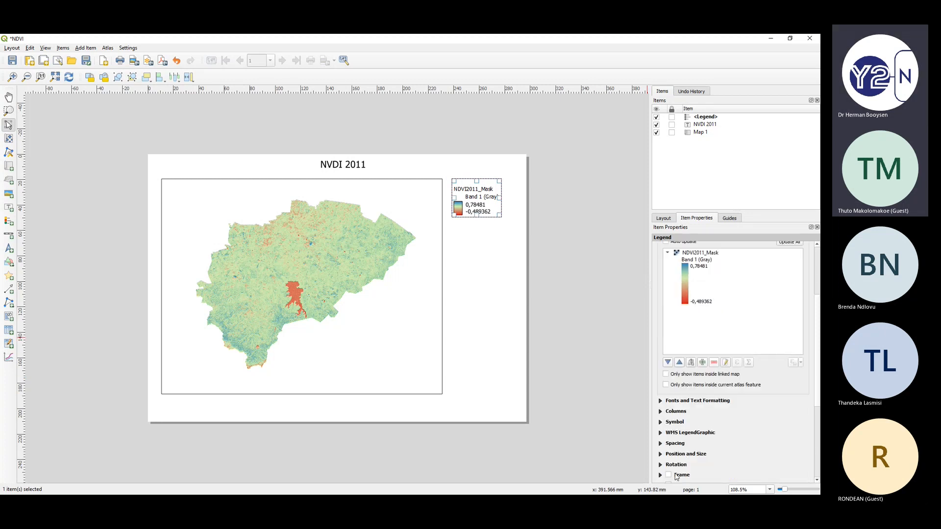
left_click(489, 343)
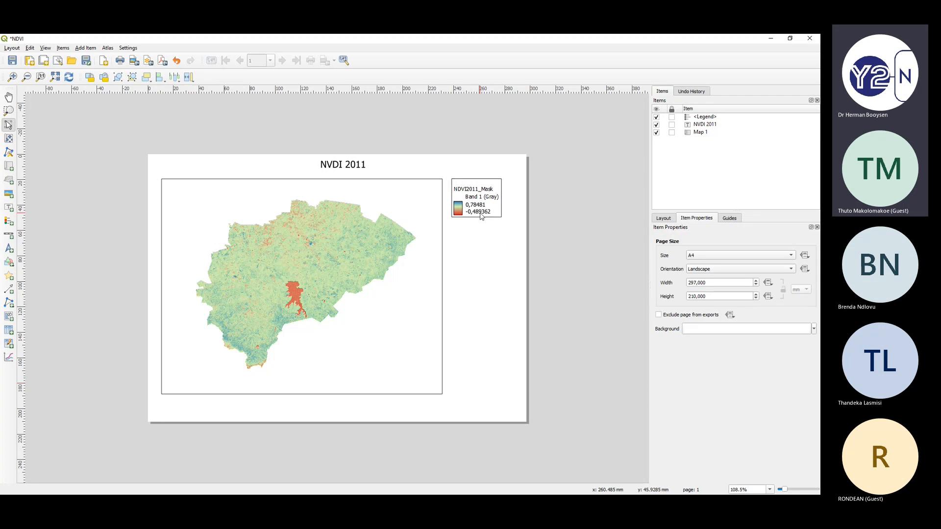
- Switch to the main QGIS project window and rename the NDVI2011_Mask layer as NDVI 2011
key("alt+Tab")
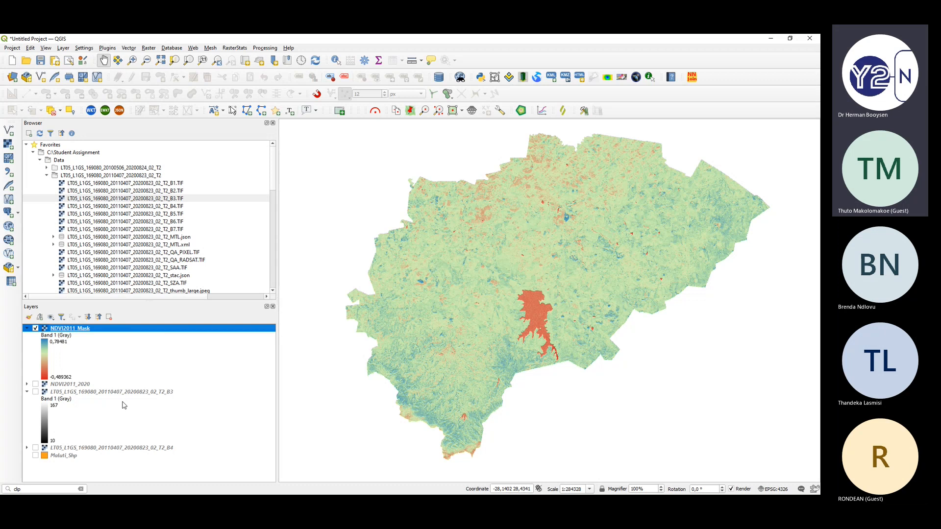
key("F2")
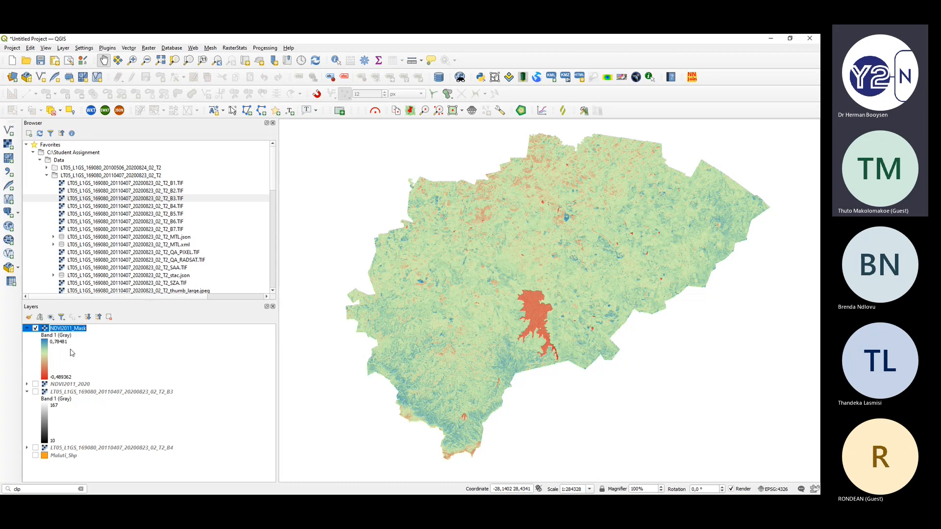
left_click(61, 328)
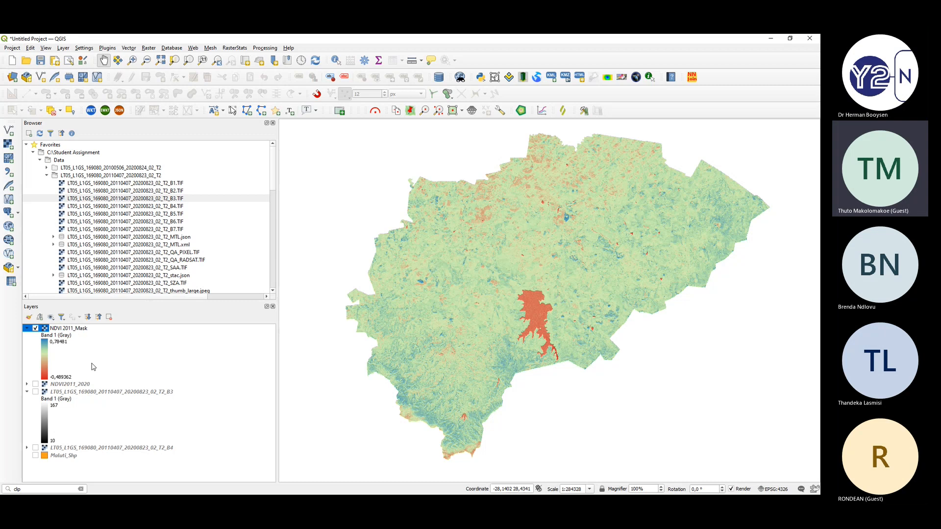
left_click(74, 328)
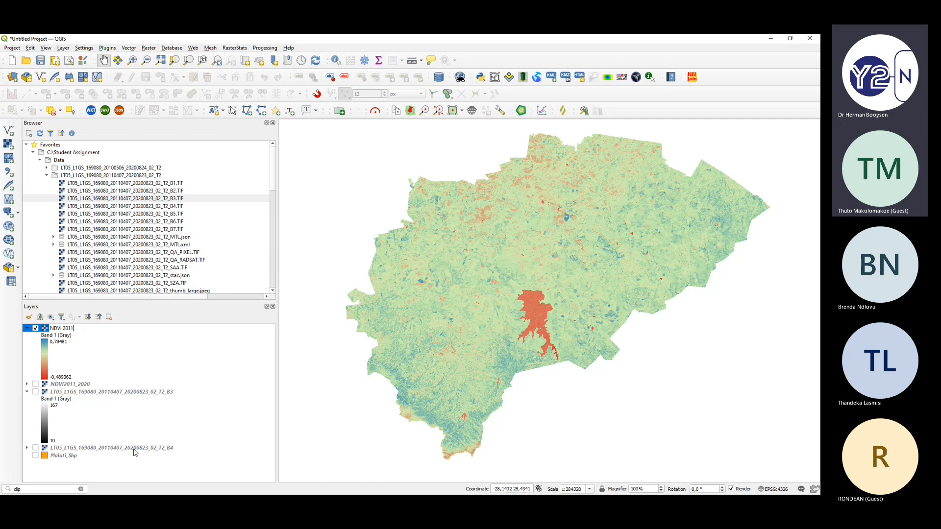
left_click(142, 372)
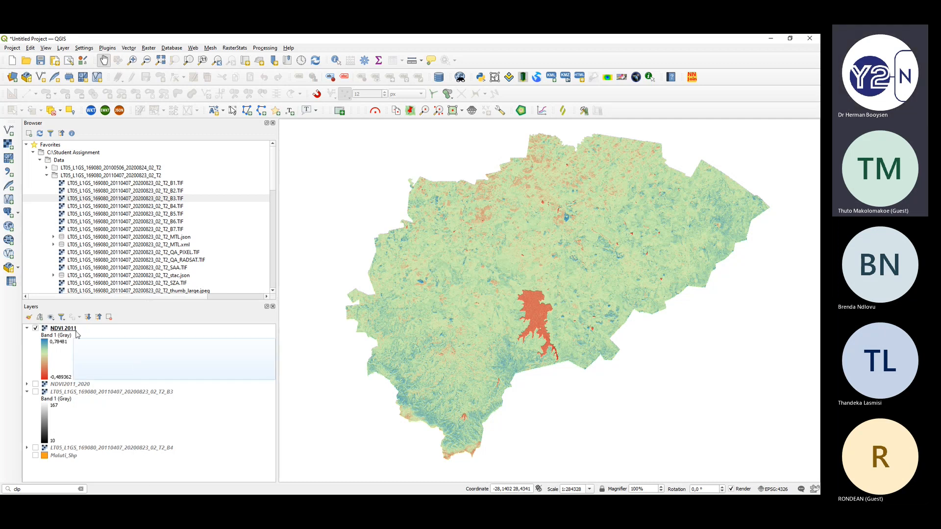
- Set the label precision in the NDVI 2011 layer's symbology to 2 and apply the change
left_click(76, 332)
double_click(73, 329)
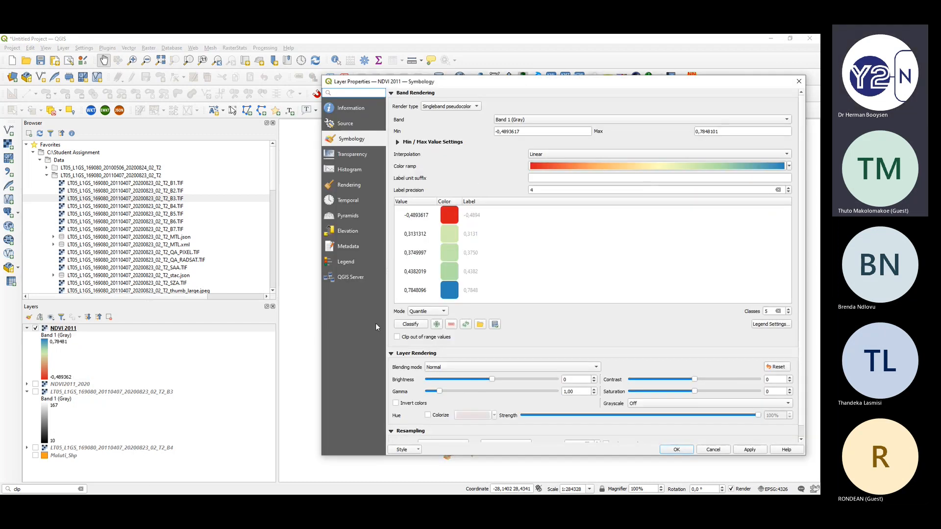
double_click(476, 215)
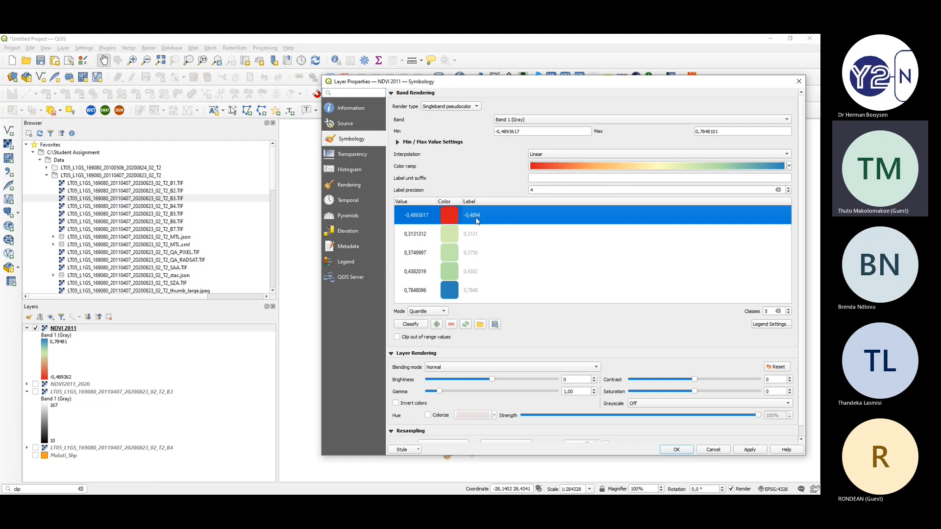
left_click(501, 225)
left_click(508, 241)
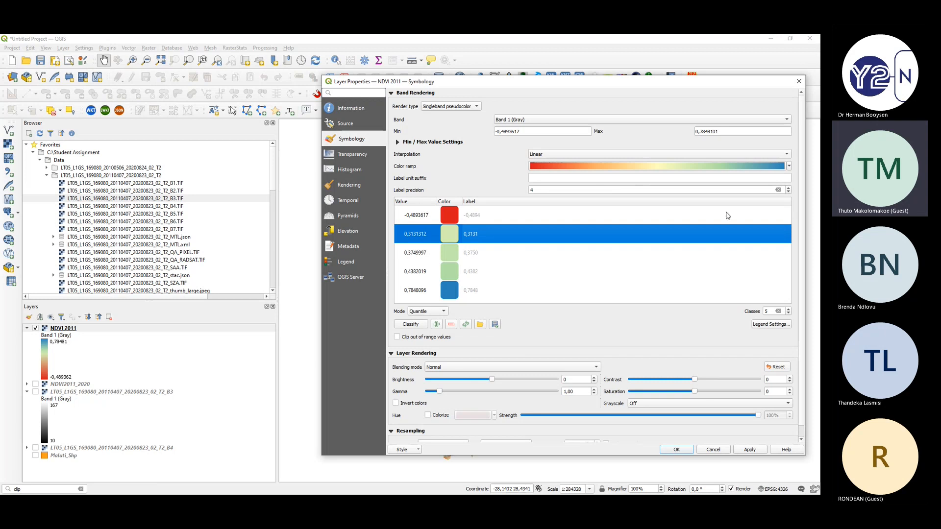
left_click(788, 193)
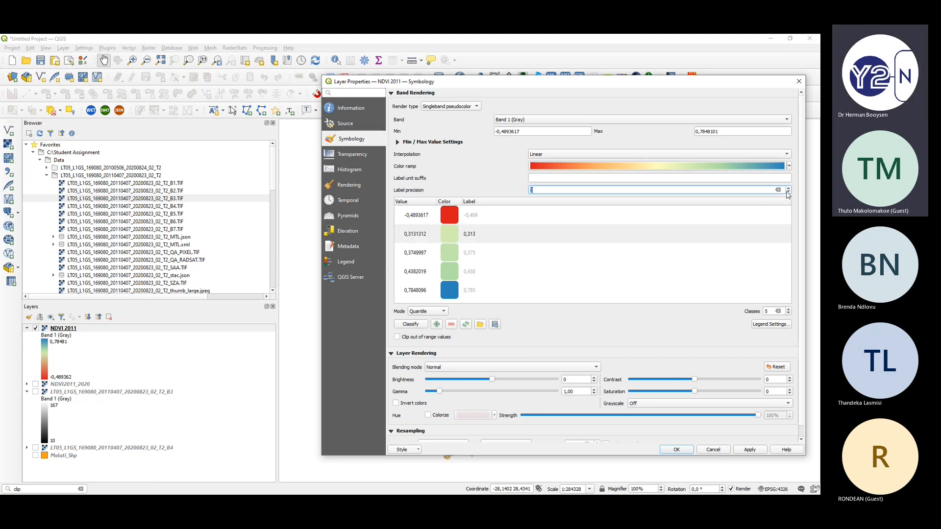
left_click(476, 220)
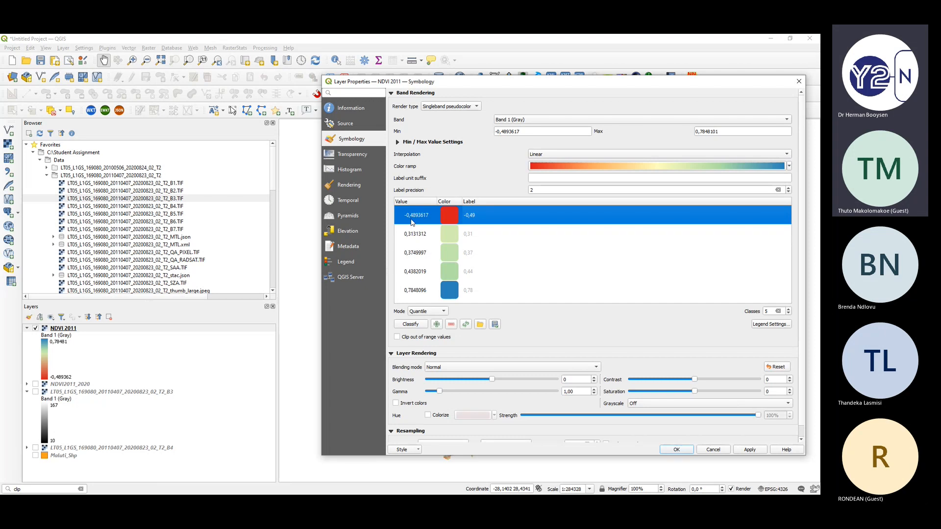
left_click(416, 238)
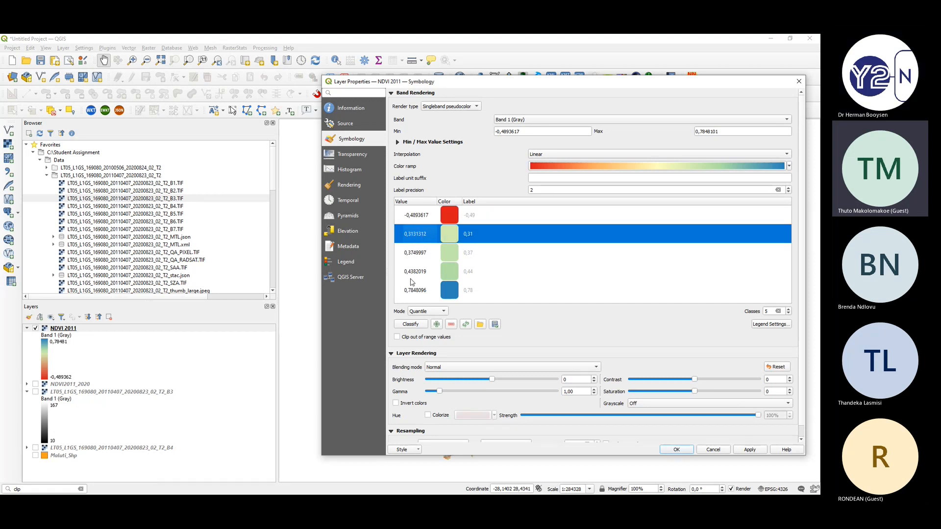
left_click(671, 449)
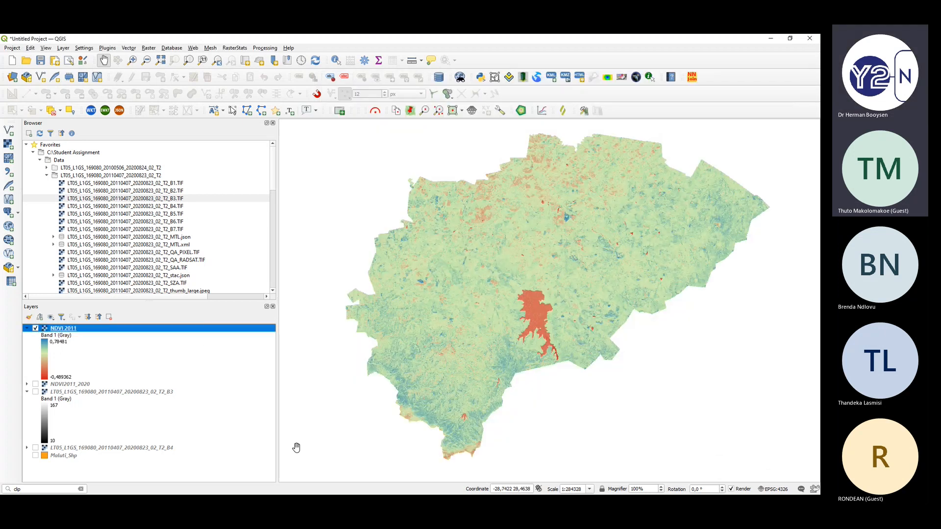
- Switch to the NDVI print layout and add a scale bar beneath the map frame with 5 right segments
key("alt+Tab")
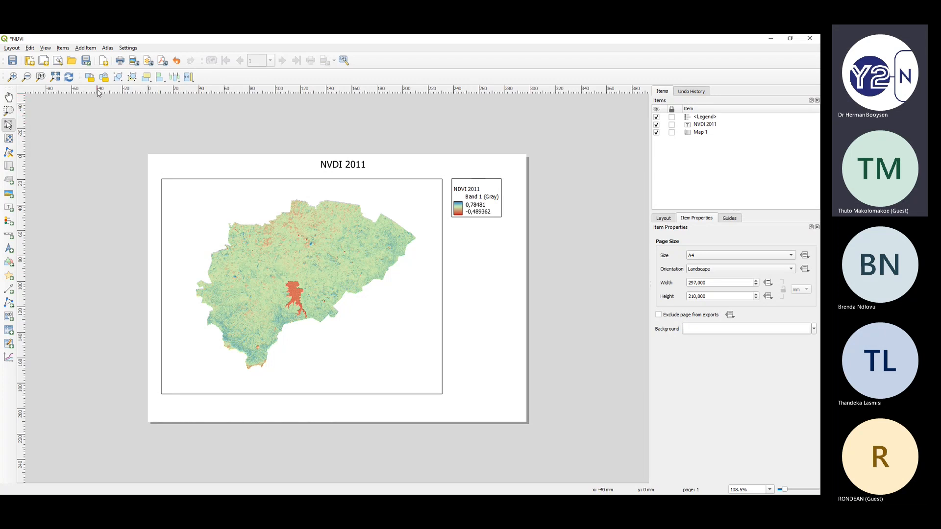
left_click(92, 49)
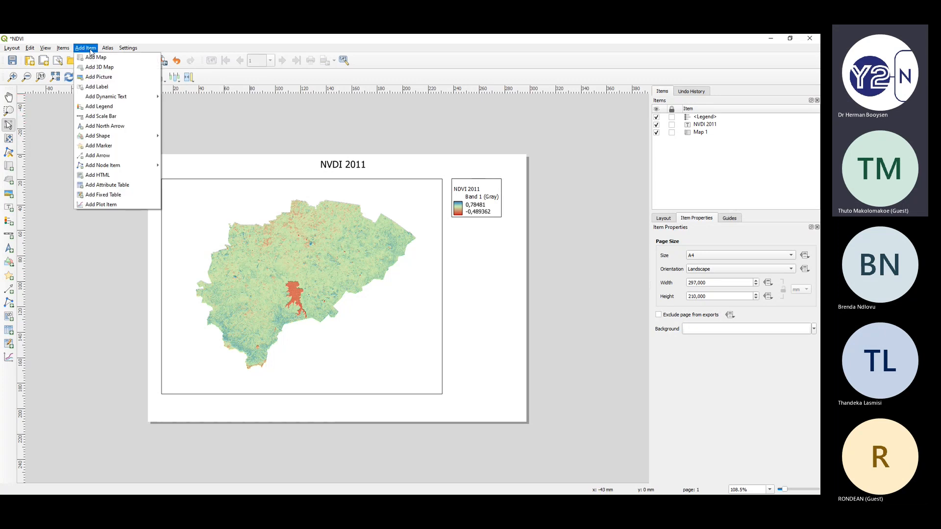
left_click(100, 116)
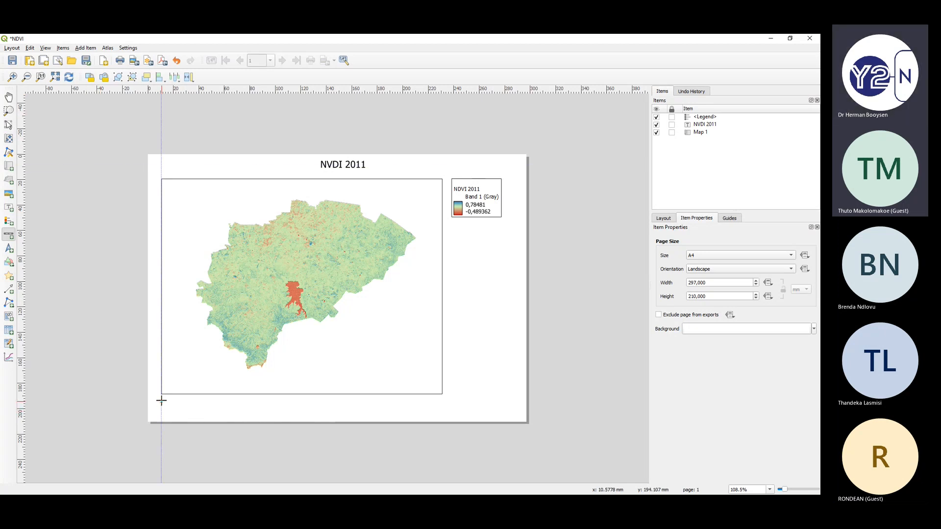
left_click_drag(162, 401, 356, 411)
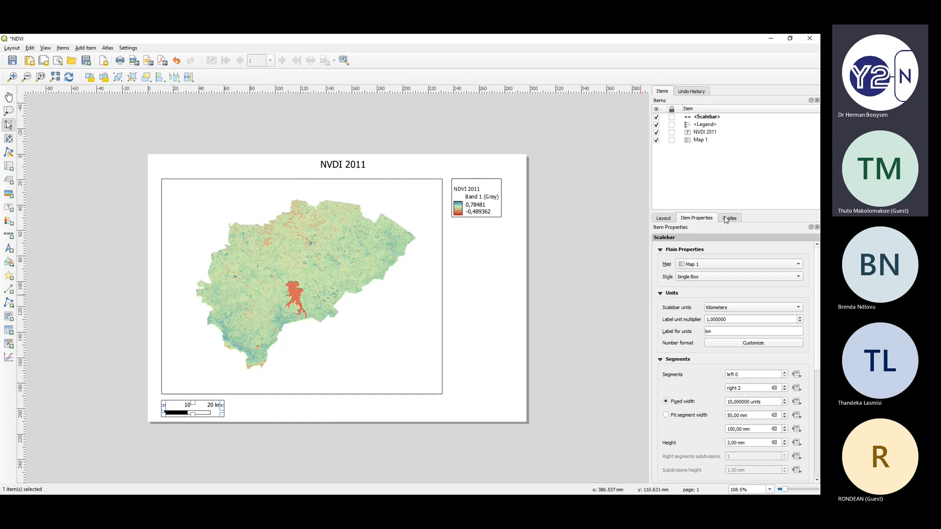
left_click(740, 388)
type("5")
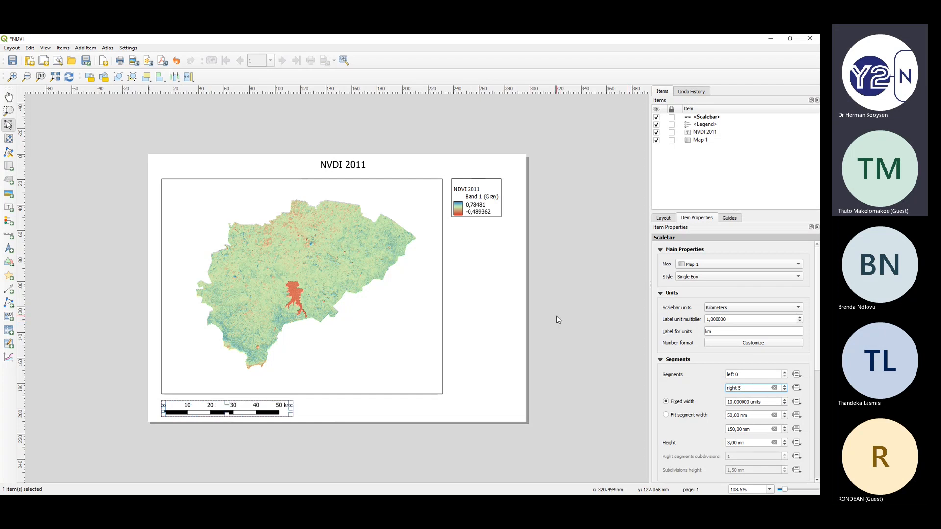
left_click(142, 425)
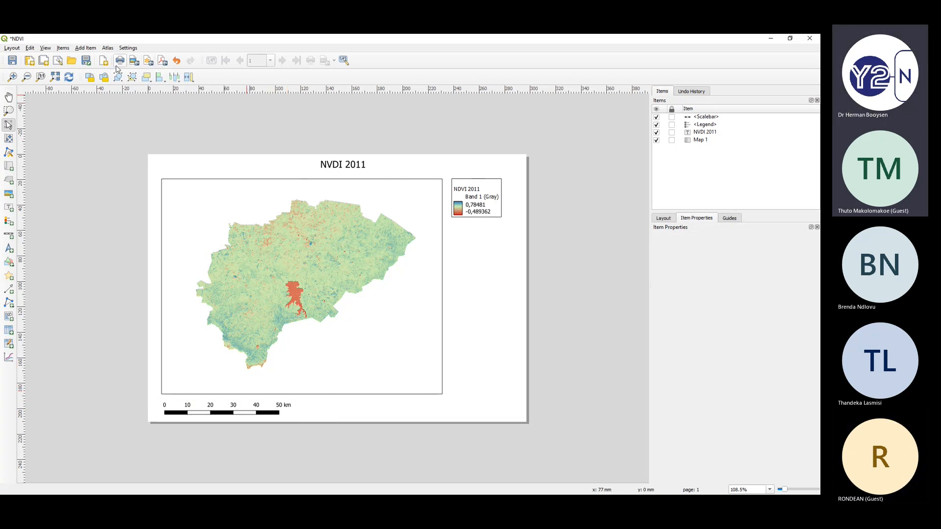
- Add a small north arrow in the map frame's lower-right corner, using the four-pointed star NorthArrow_06.svg from the arrows group
left_click(91, 48)
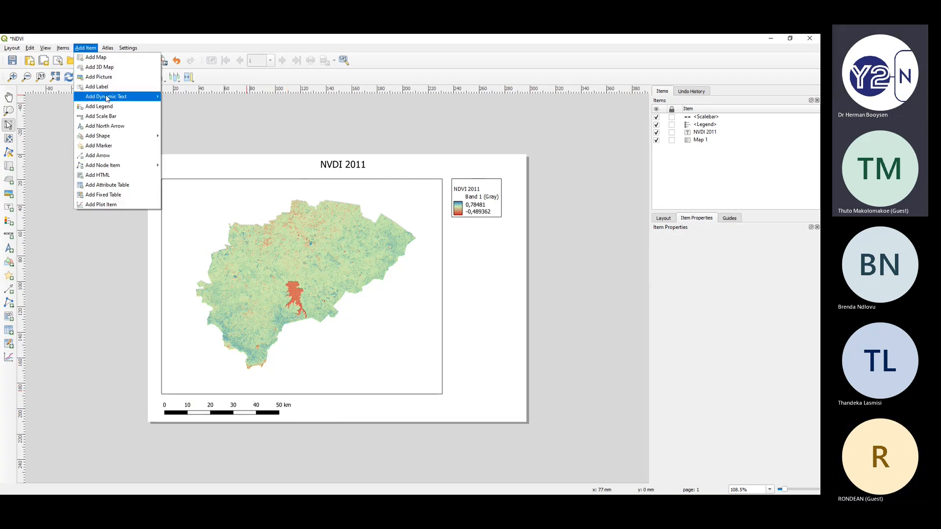
left_click(108, 126)
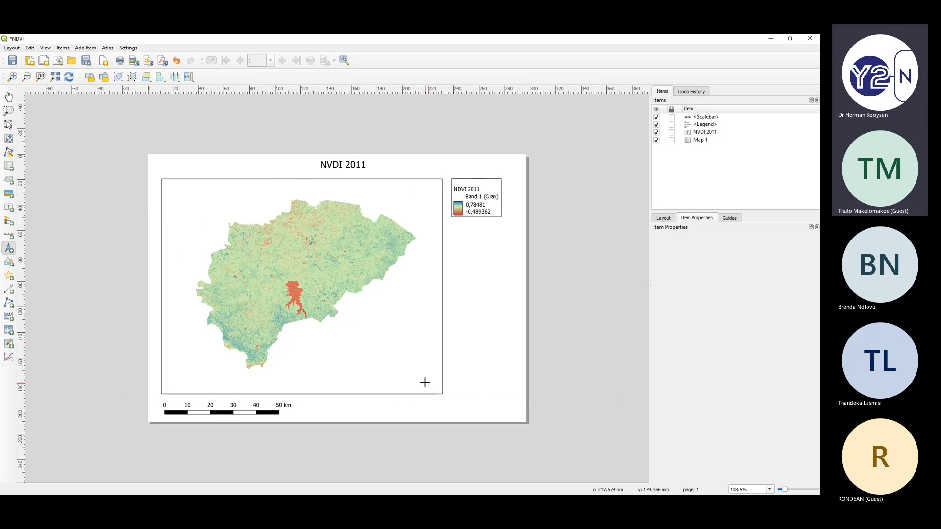
left_click_drag(424, 382, 436, 392)
left_click_drag(436, 391, 436, 392)
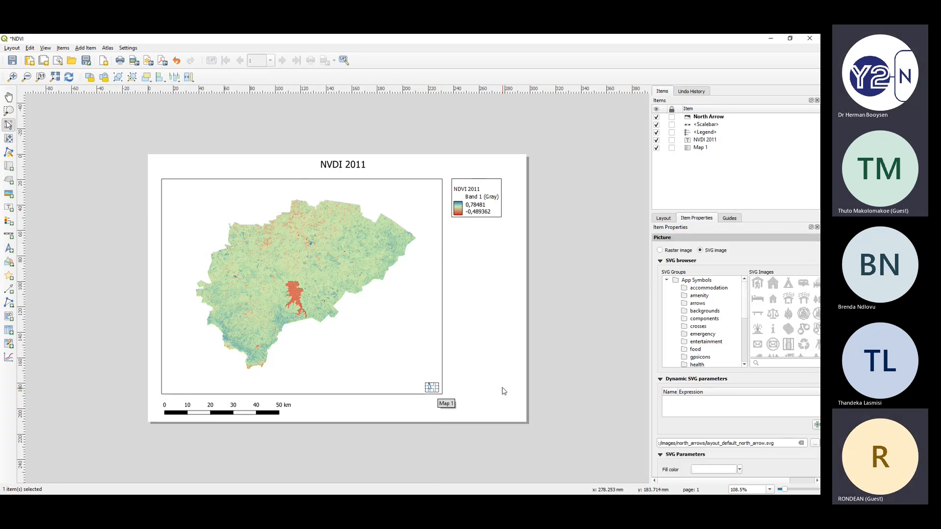
left_click(701, 304)
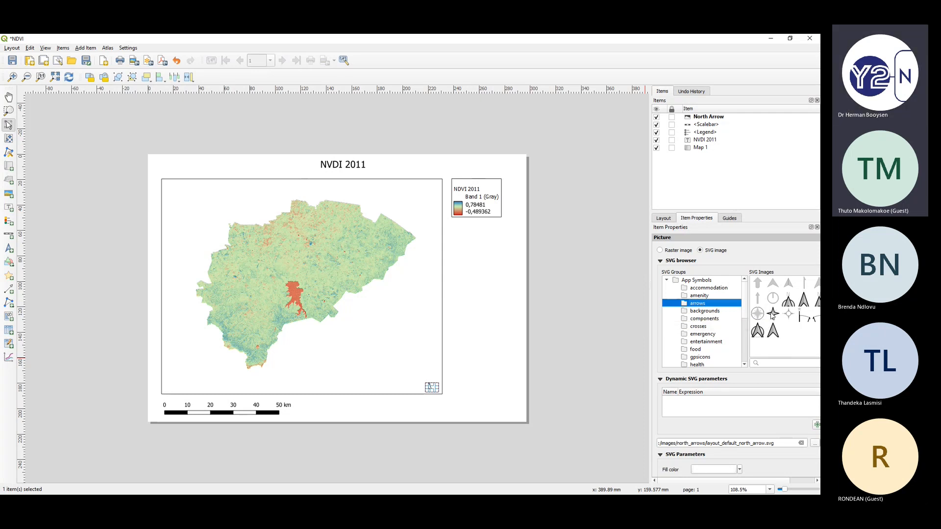
left_click(772, 314)
left_click(486, 356)
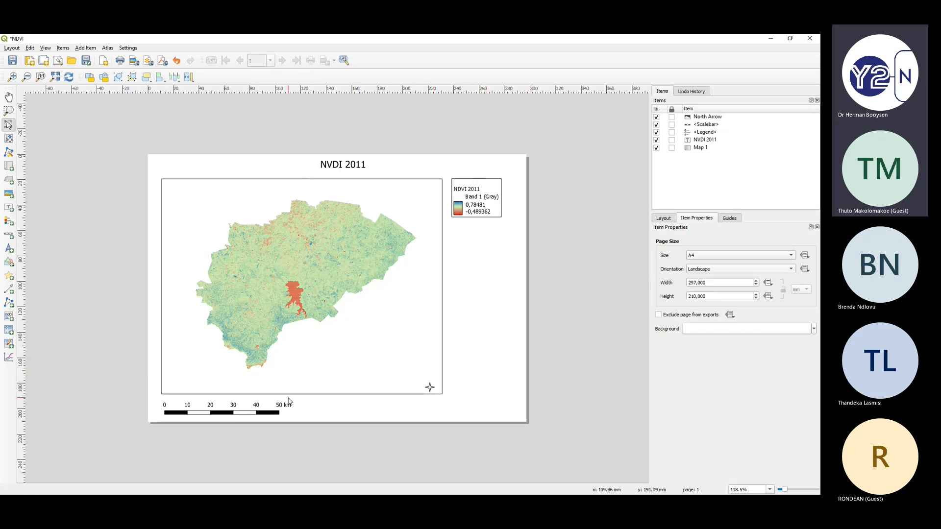
- Add a text label to the blank page area beside the map's lower part, aligned with the legend's left edge
left_click(82, 49)
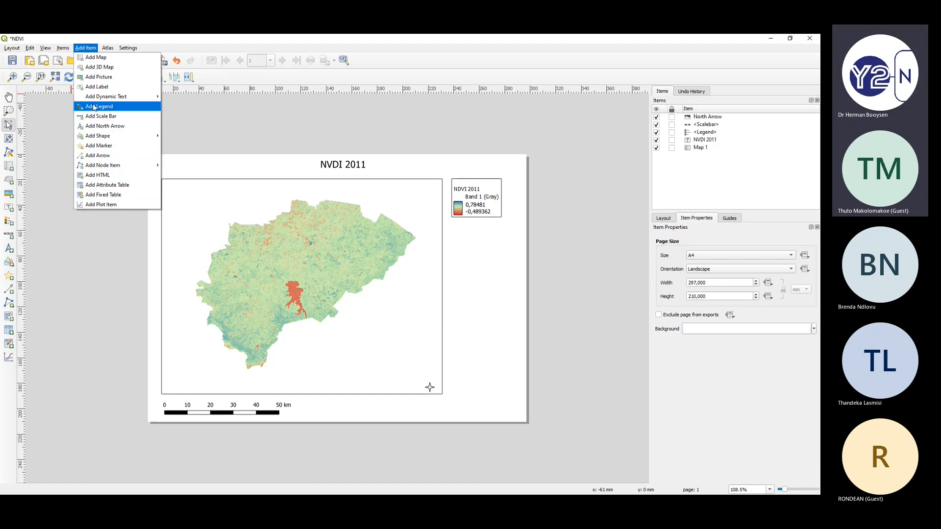
left_click(116, 279)
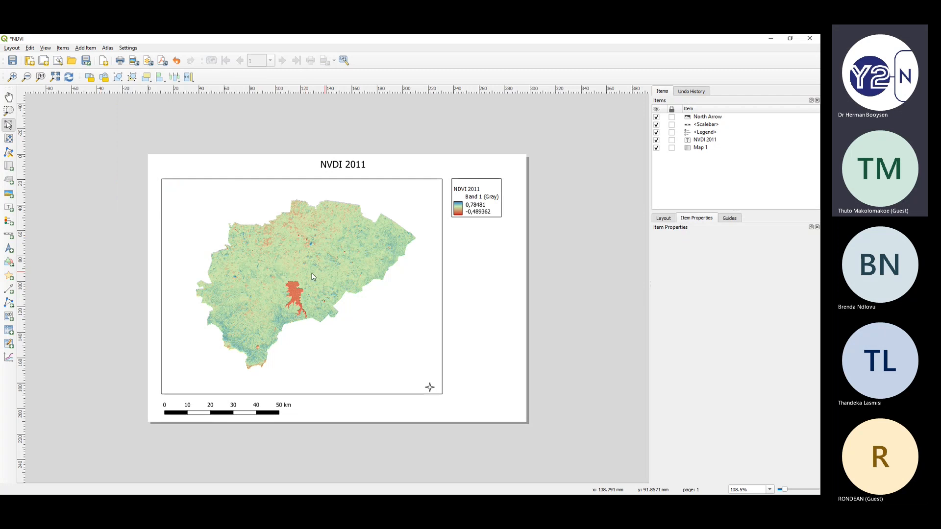
left_click(85, 48)
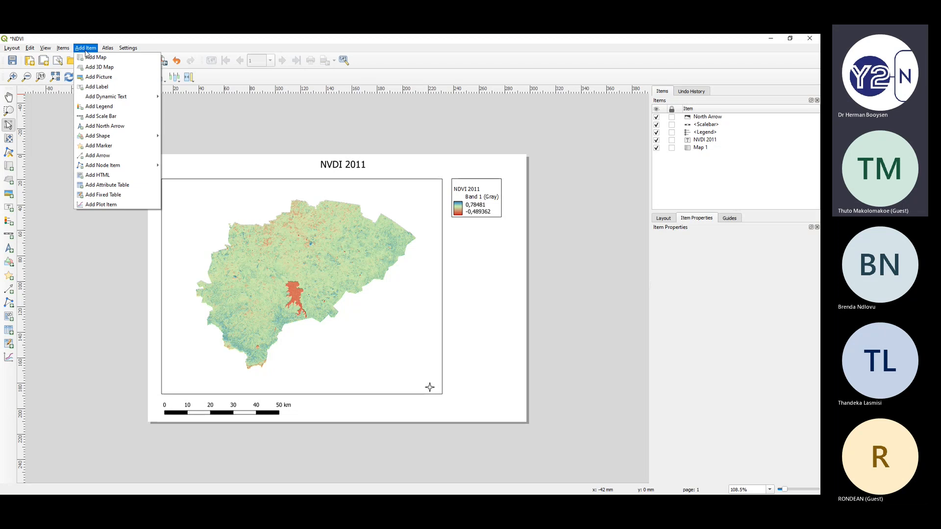
left_click(96, 87)
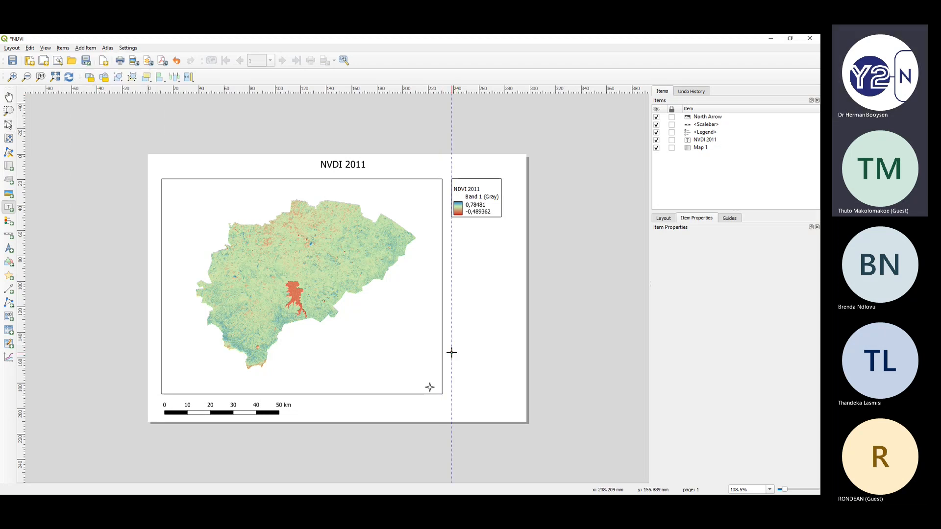
left_click_drag(451, 353, 511, 405)
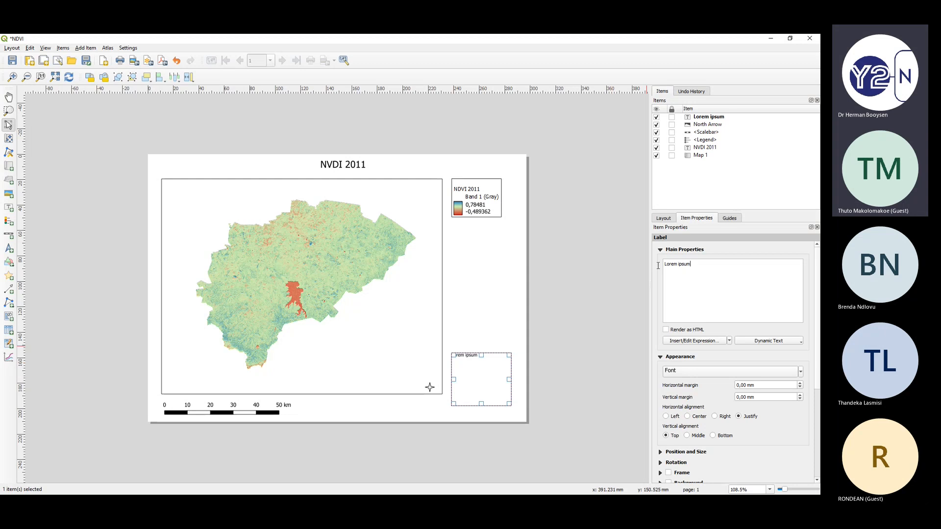
- Replace the label's placeholder text with "Created by" and the author's full name, followed by 21 August 2022 on a second line
key("ctrl+a")
type("Herman")
key("Home")
type("Created by")
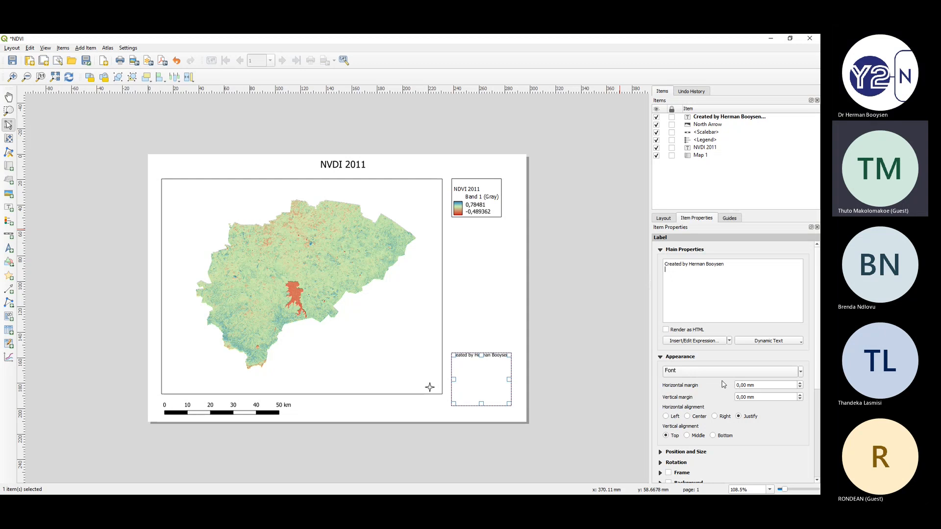
type("21")
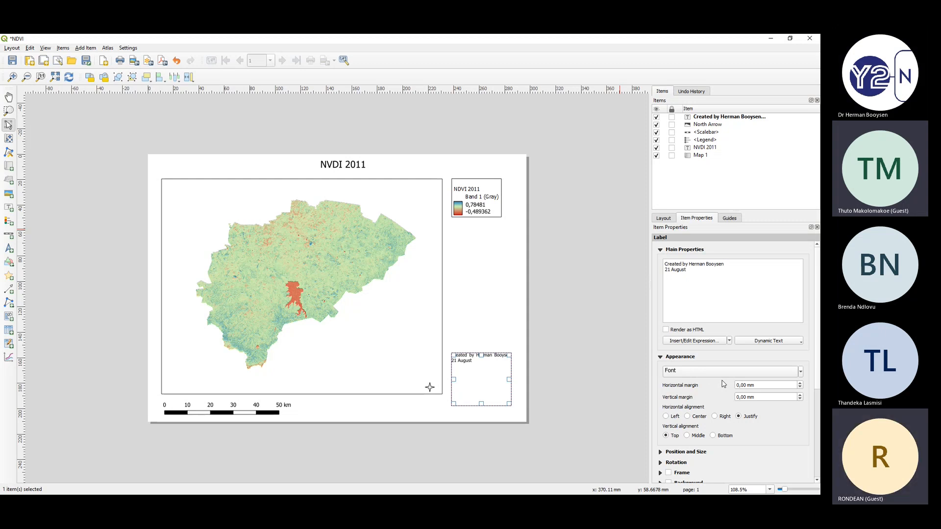
type("August 2022")
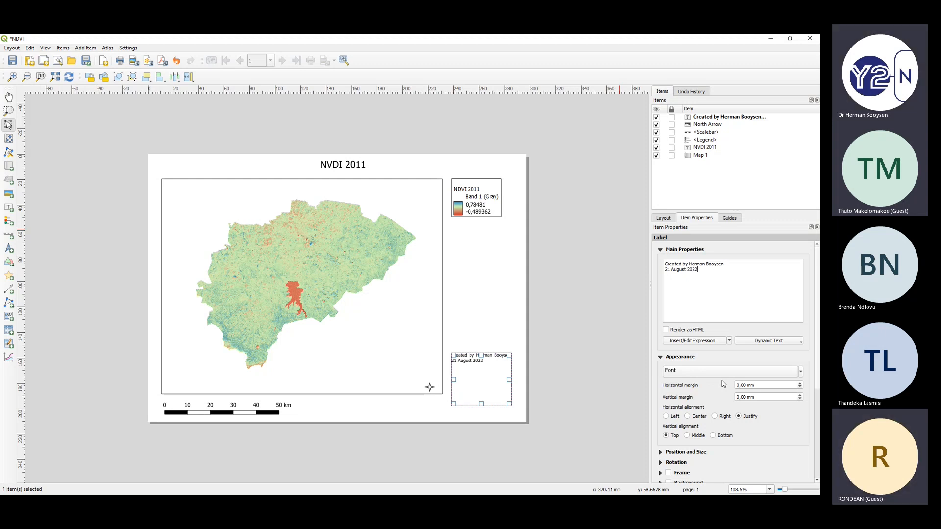
key("Return")
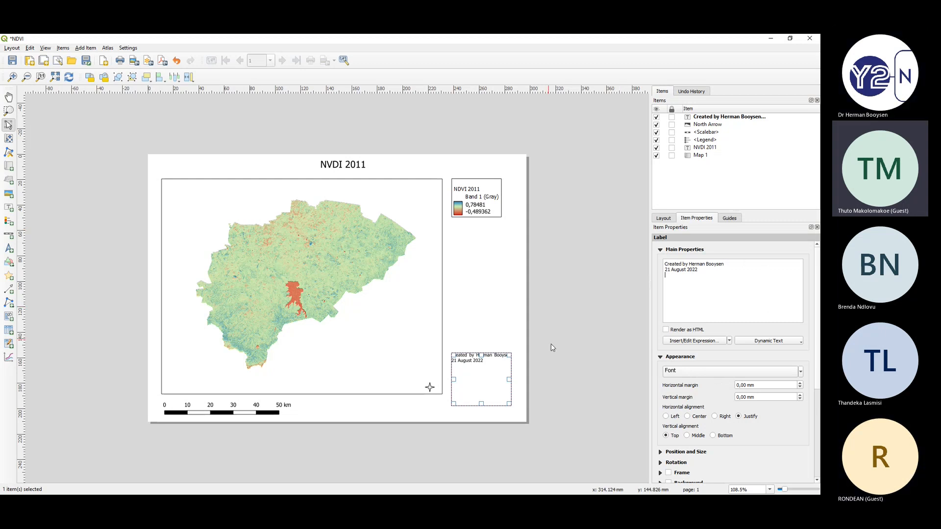
left_click(598, 397)
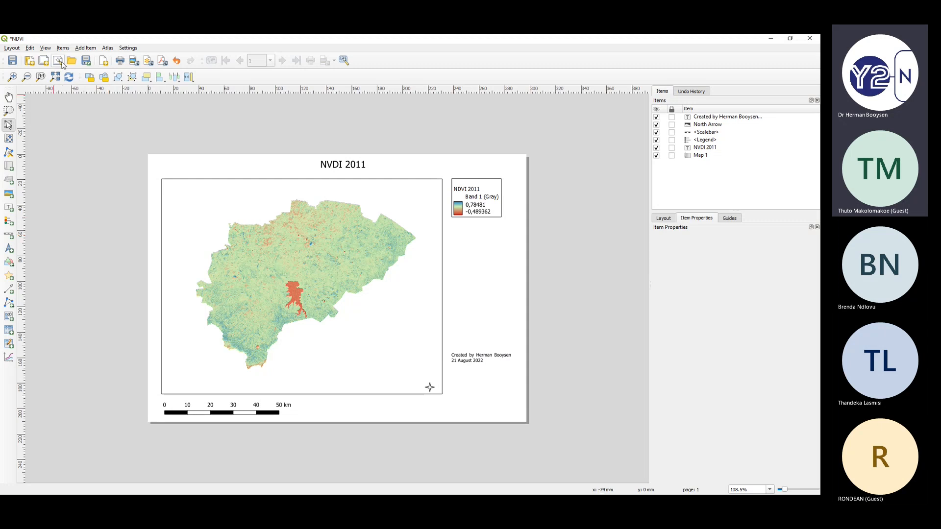
- Review the item properties of the title, map, legend, scale bar and north arrow in turn
left_click(342, 163)
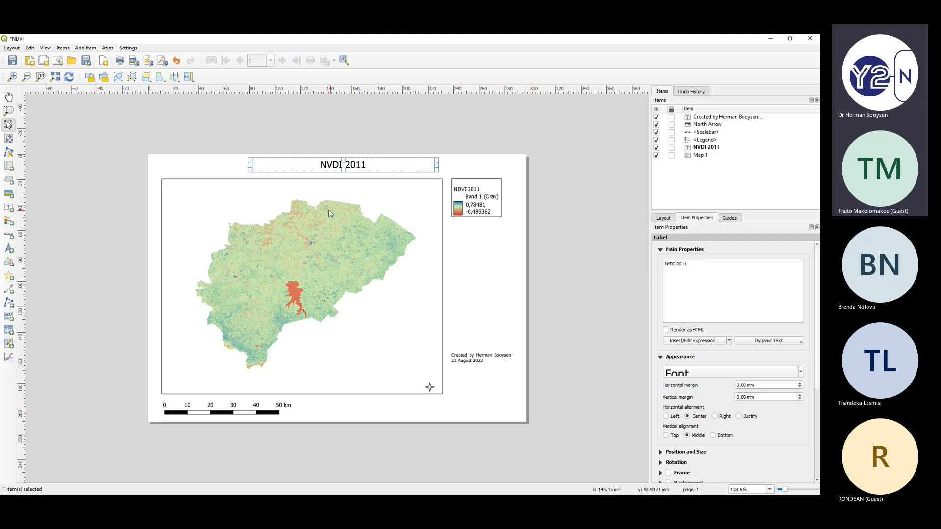
left_click(264, 300)
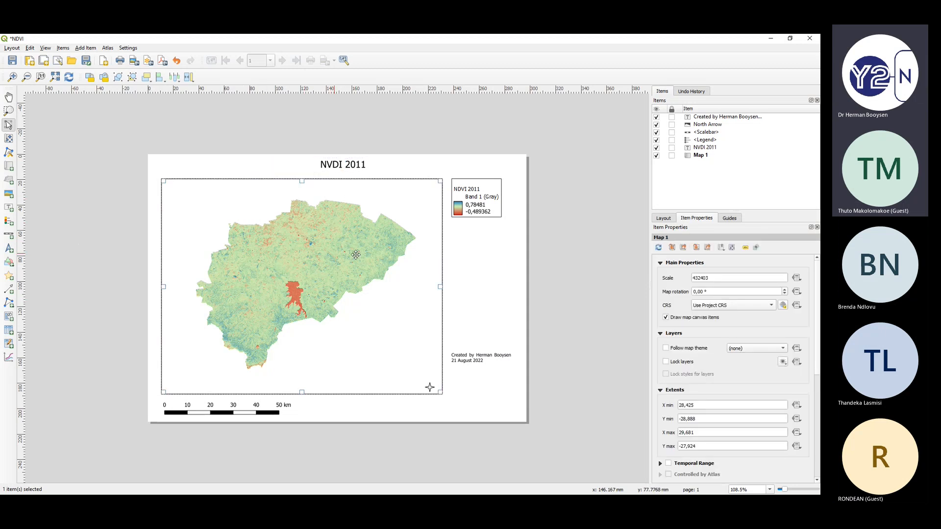
left_click(485, 211)
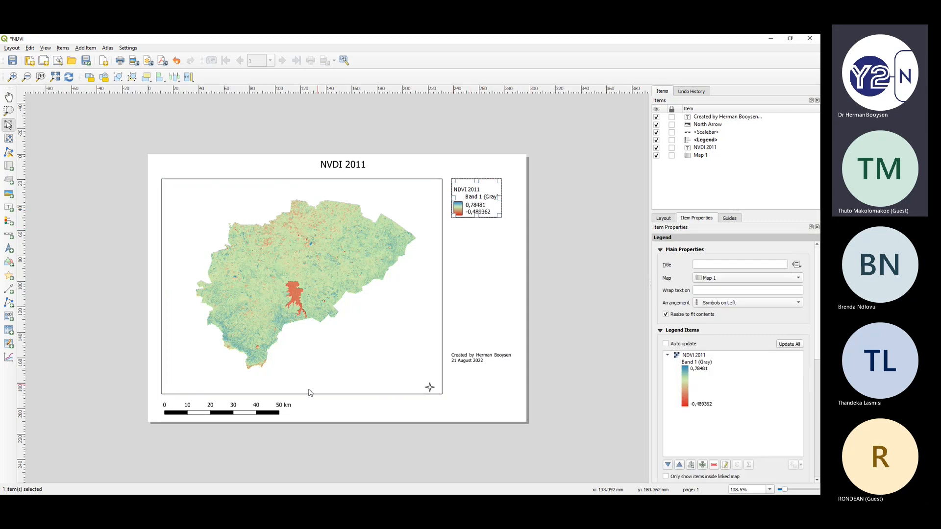
left_click(246, 416)
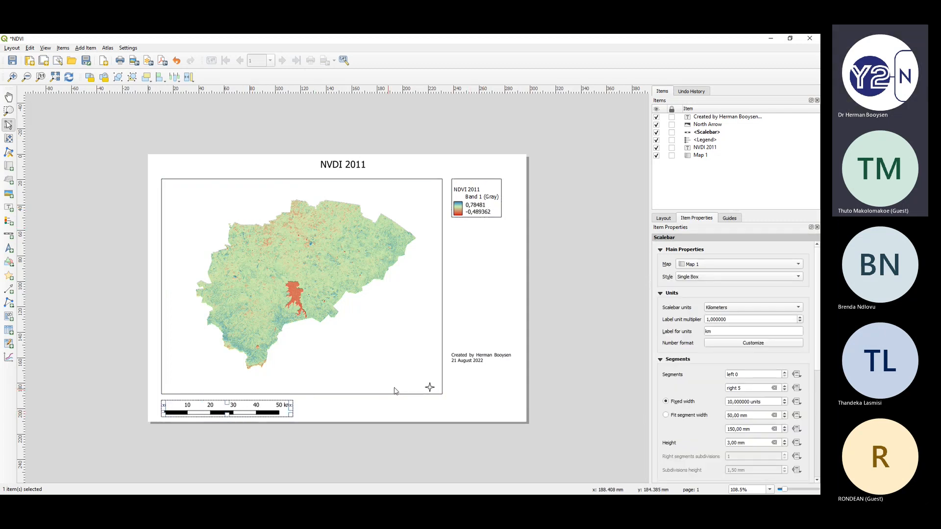
left_click(430, 389)
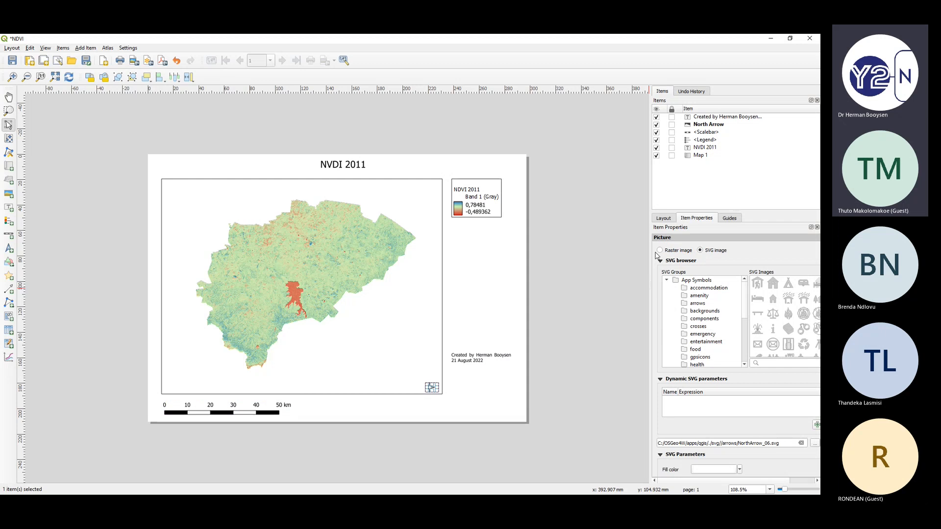
left_click(625, 241)
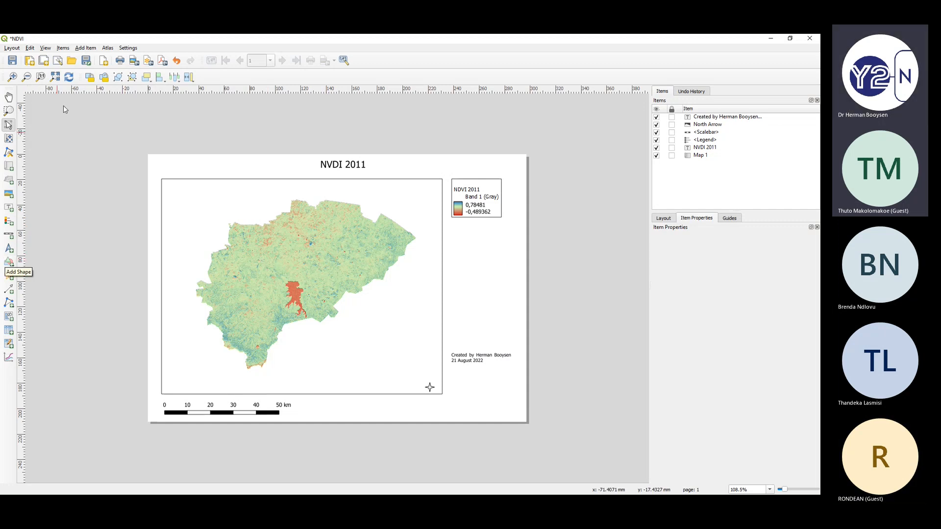
- Add a rectangle shape spanning nearly the whole page around all map elements and move its left edge slightly inward
left_click(83, 48)
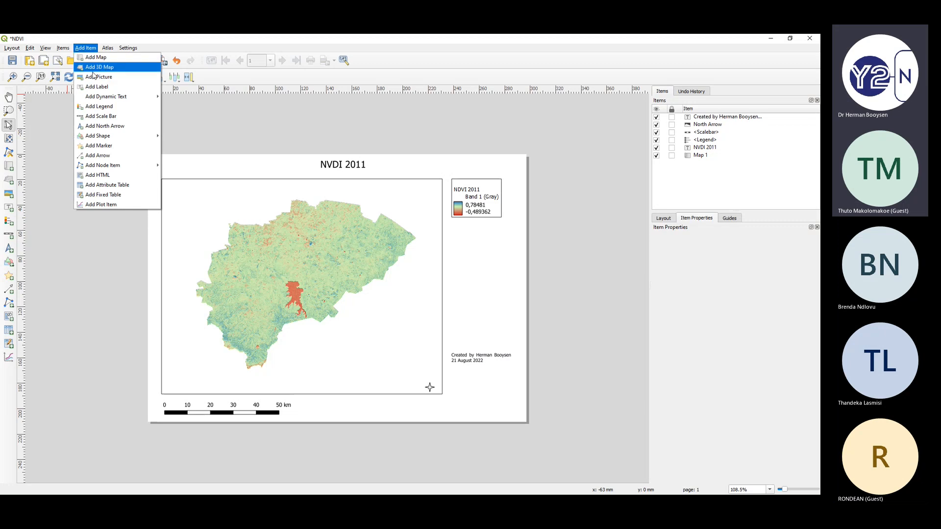
mouse_move(97, 137)
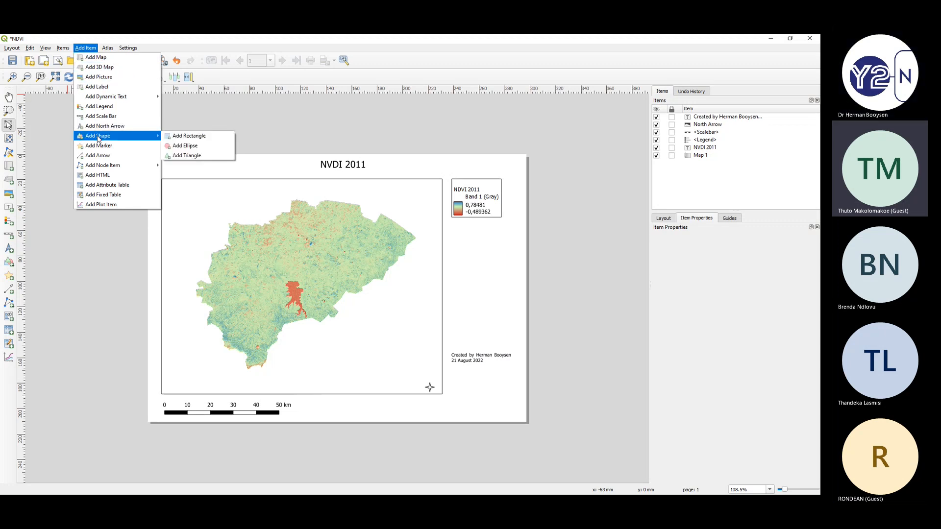
left_click(188, 138)
left_click_drag(149, 157, 522, 421)
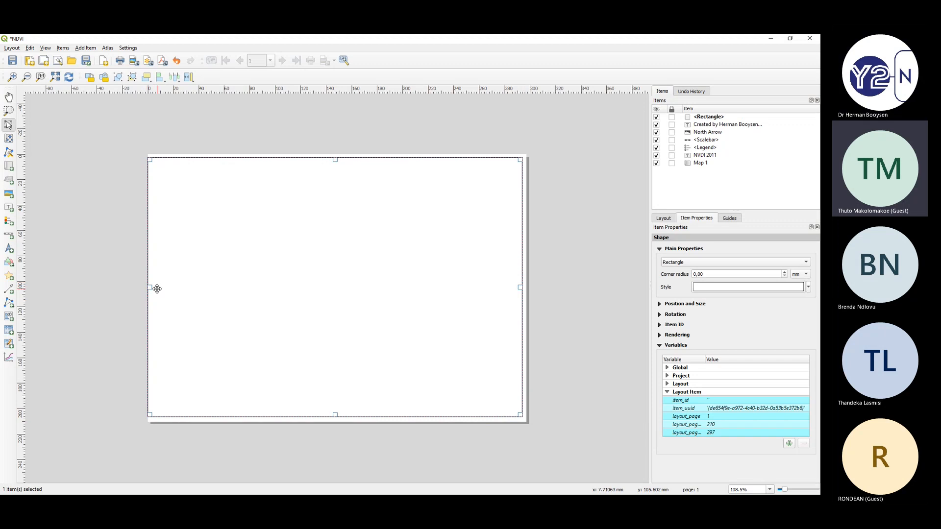
left_click_drag(150, 288, 152, 287)
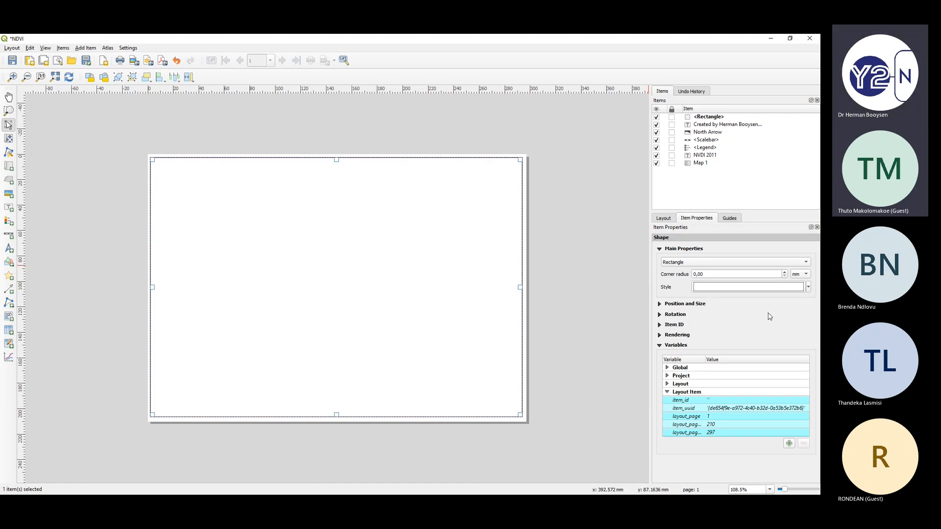
- Make the page-sized rectangle fully transparent by reducing its opacity to zero
left_click(807, 288)
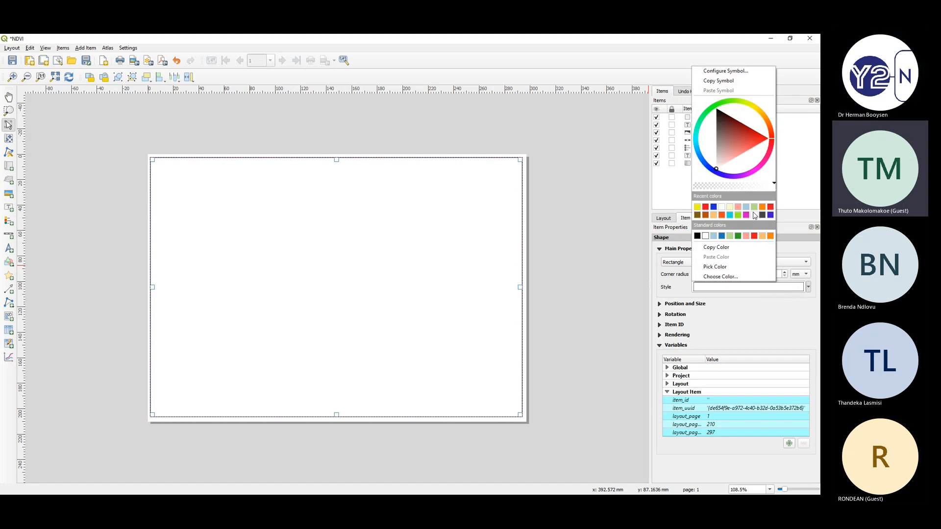
key("Escape")
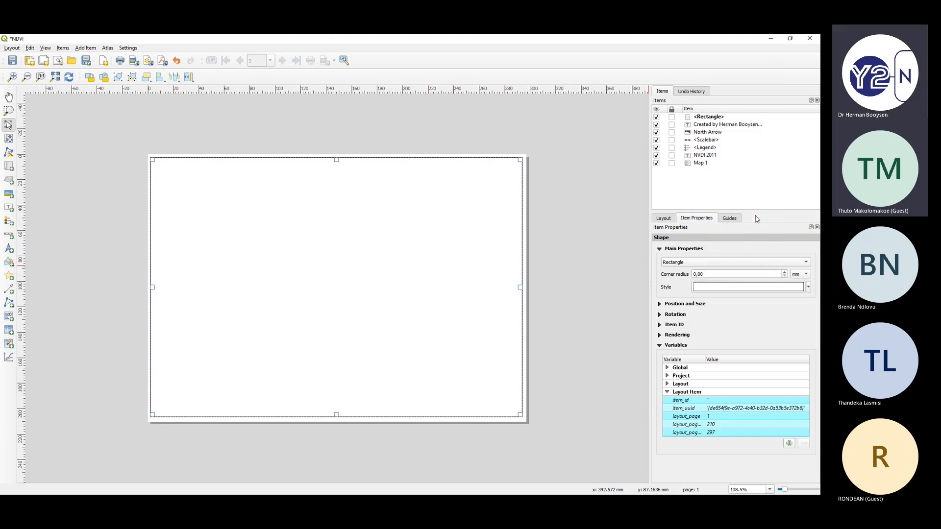
left_click(808, 287)
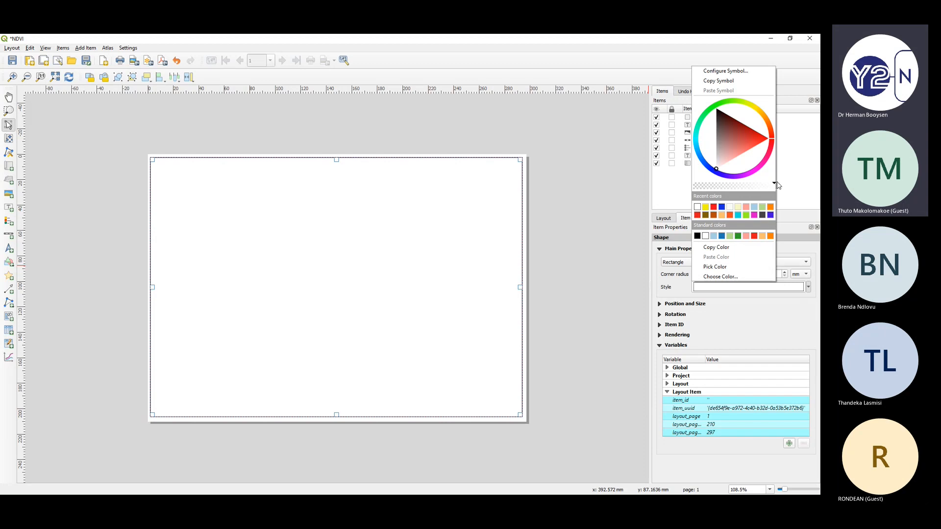
left_click_drag(774, 186, 677, 186)
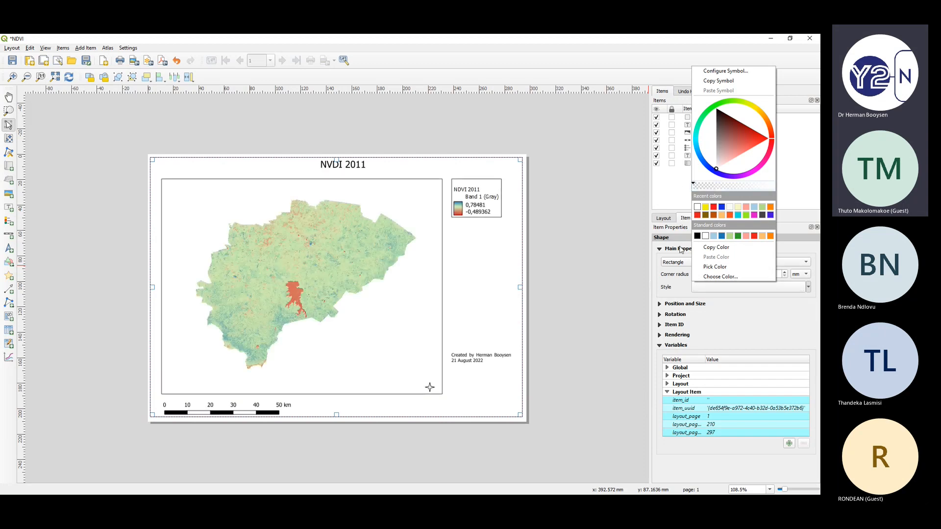
- Examine the page-sized rectangle's position and size properties along with its remaining item settings
left_click(642, 196)
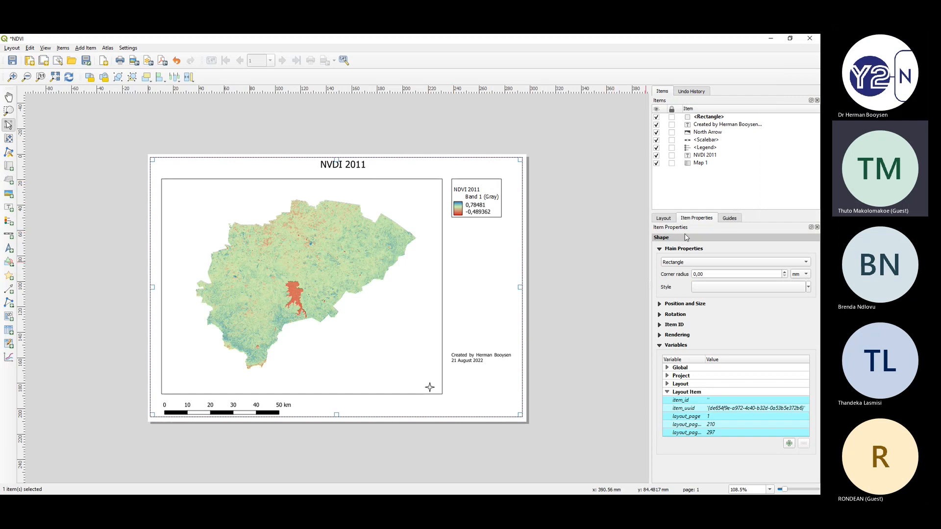
left_click(660, 304)
scroll(697, 428, "down", 1)
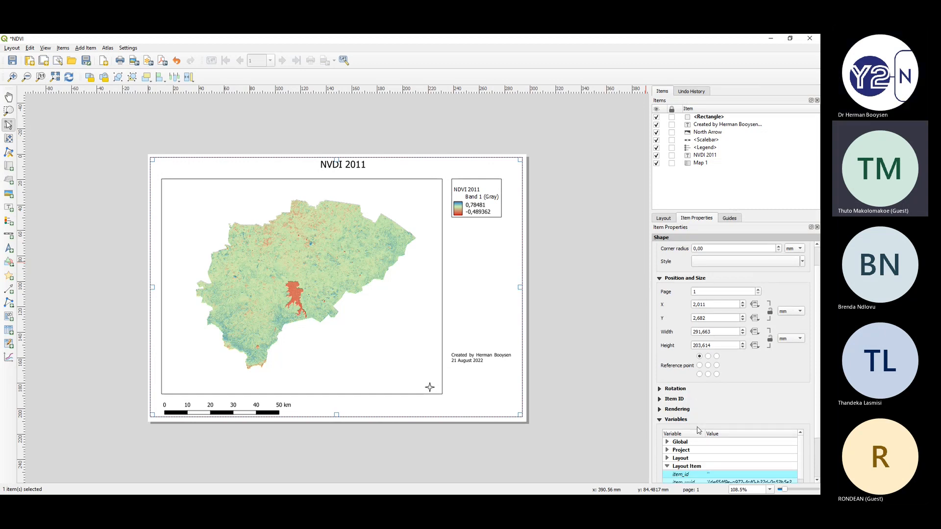
scroll(698, 429, "down", 3)
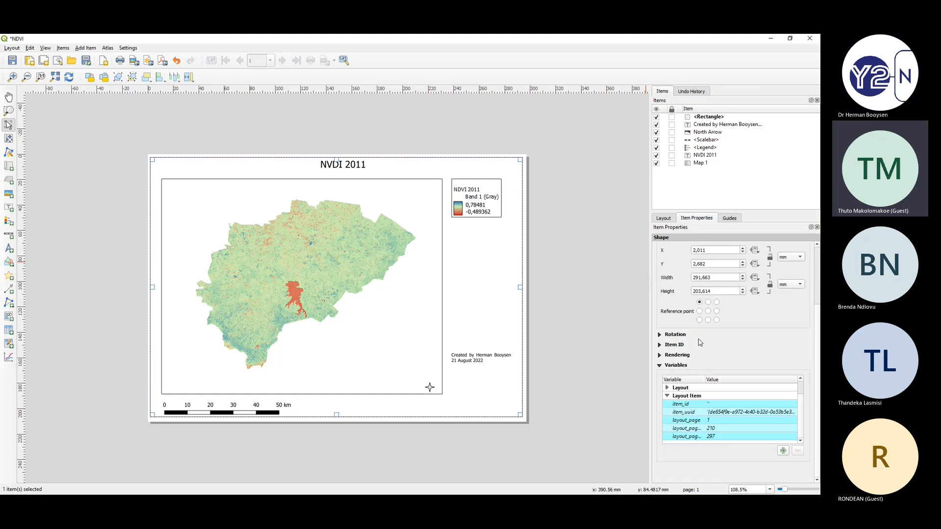
scroll(700, 342, "up", 3)
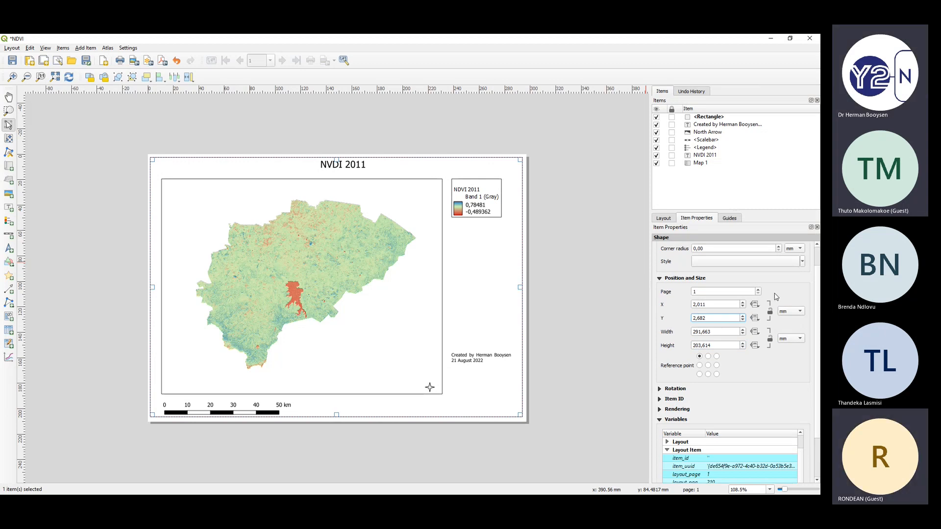
- Give the page-sized rectangle's Simple Fill layer a transparent fill color and deselect the shape
left_click(802, 261)
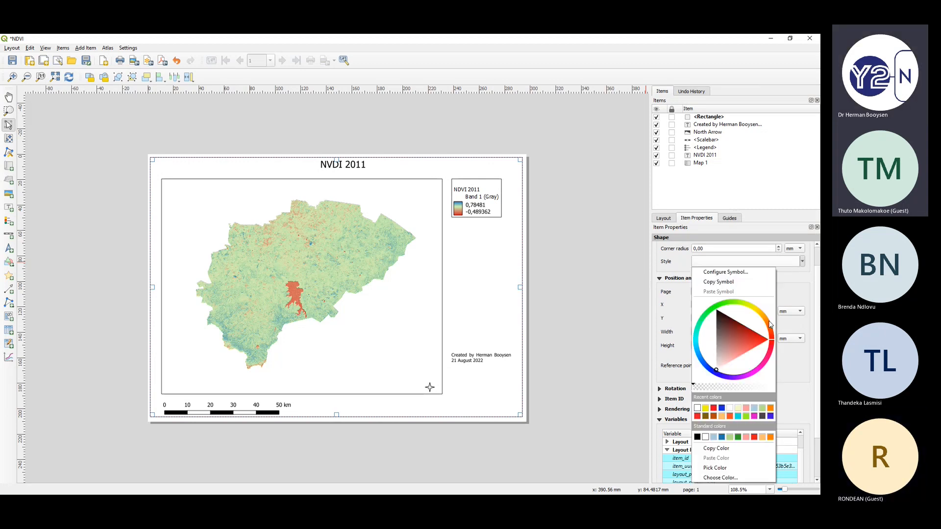
left_click(724, 274)
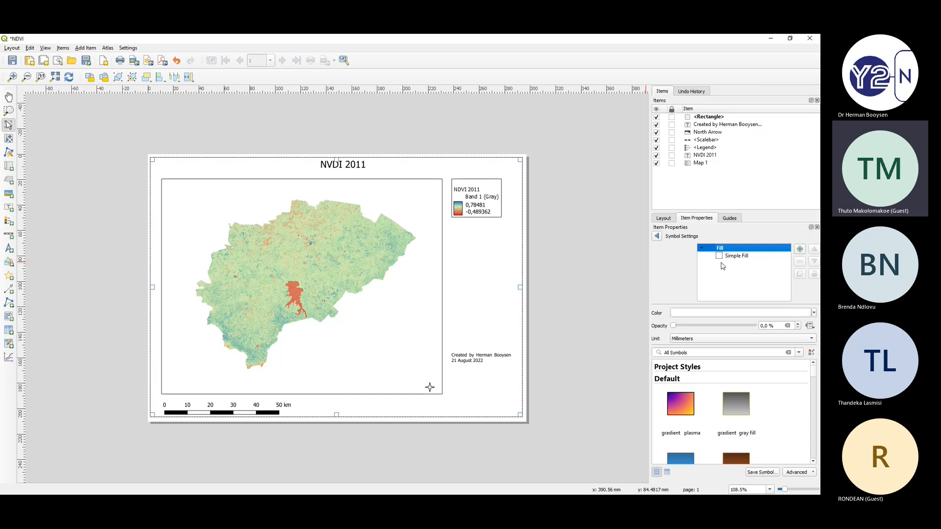
left_click(735, 255)
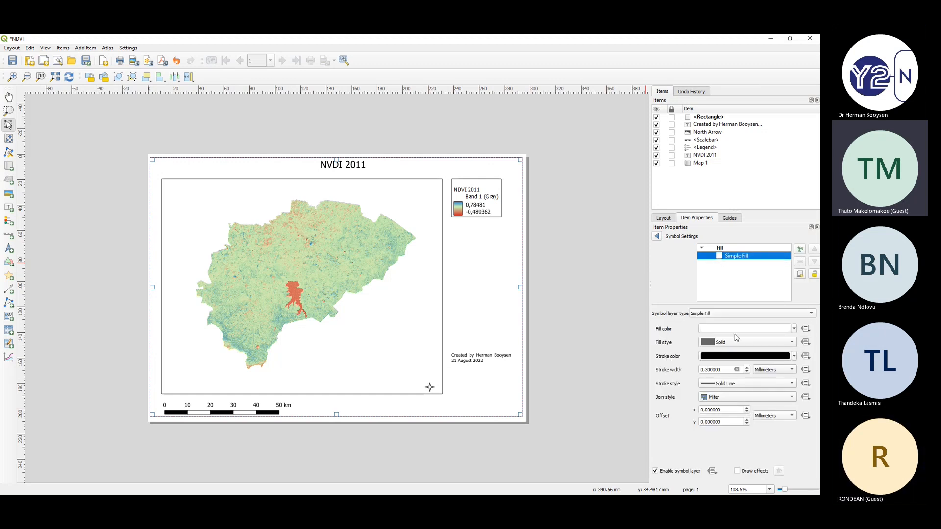
left_click(792, 329)
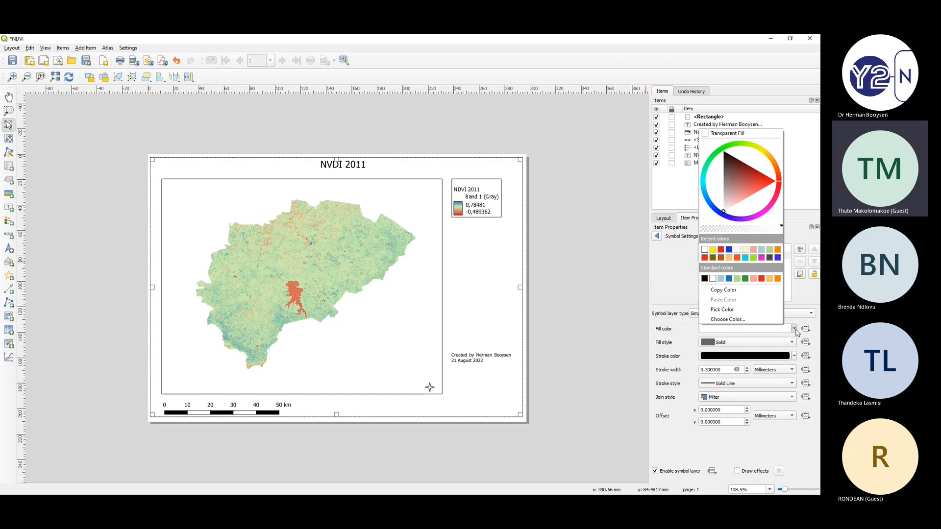
left_click(704, 136)
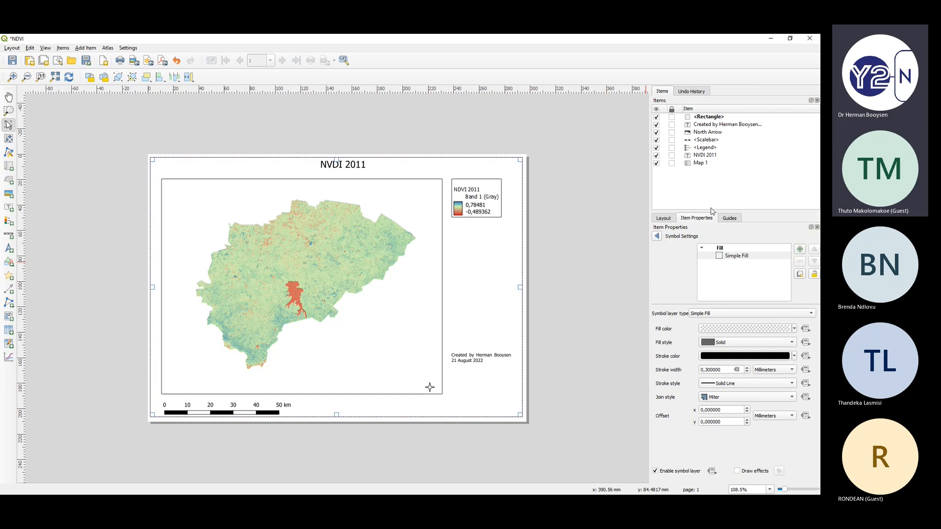
left_click_drag(710, 209, 710, 181)
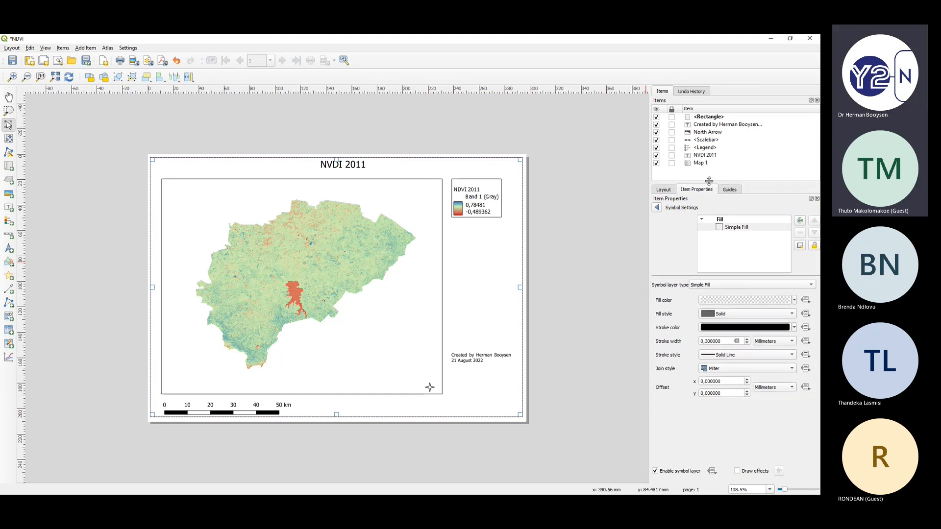
left_click(657, 207)
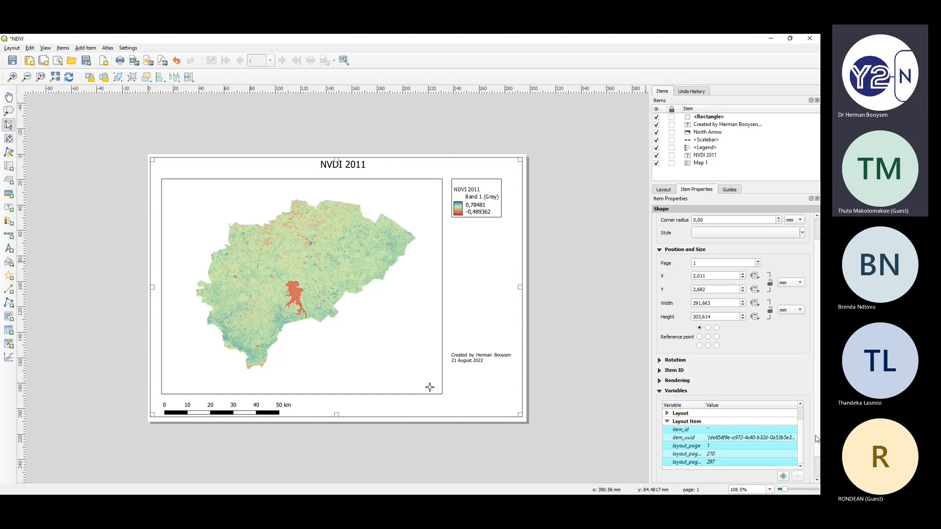
scroll(816, 439, "down", 1)
left_click(548, 383)
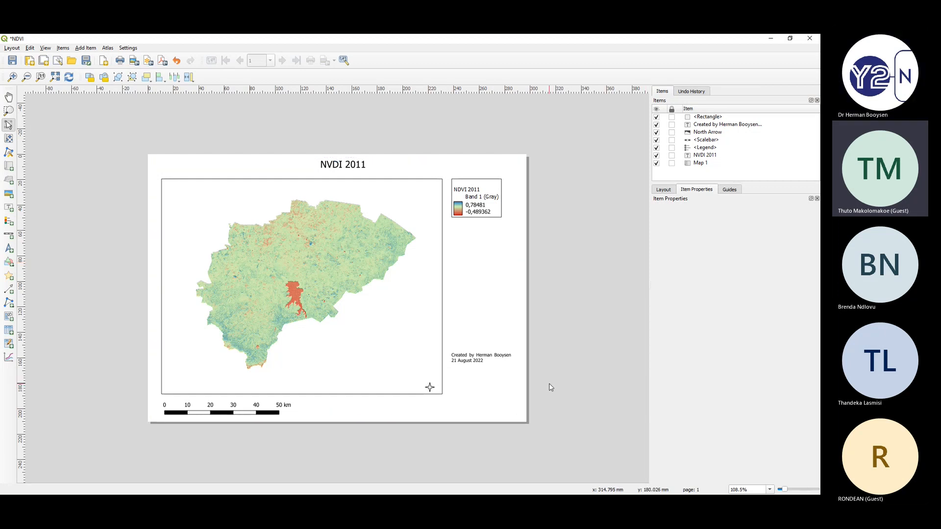
- Try applying white from the recent colors to the page-sized rectangle's style
left_click(283, 167)
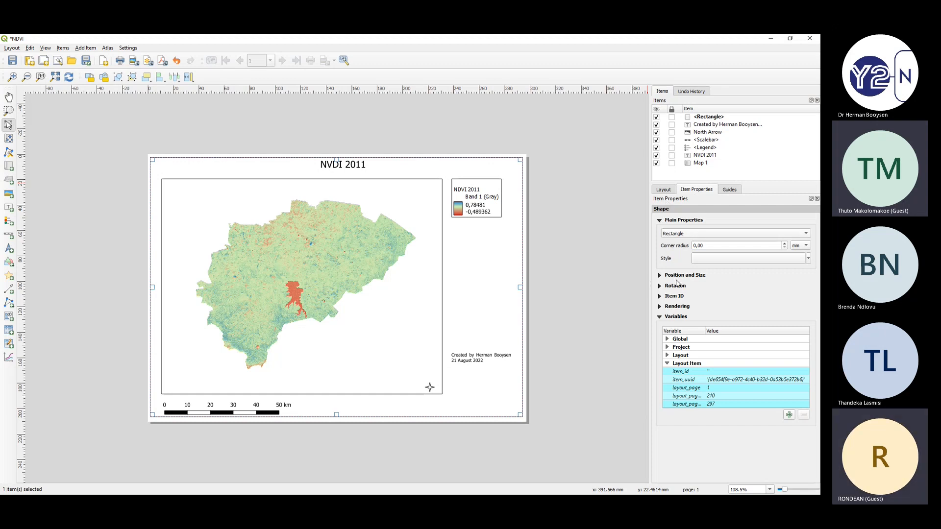
left_click(807, 261)
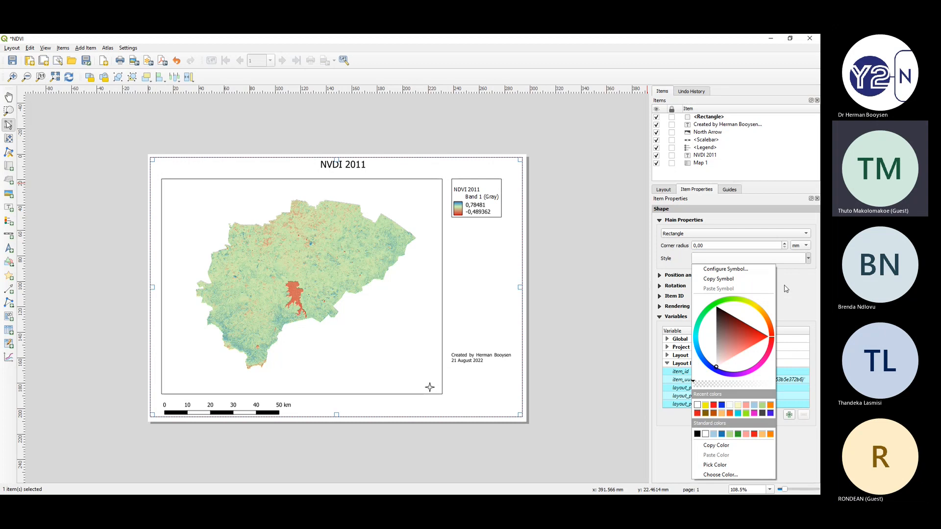
left_click(698, 406)
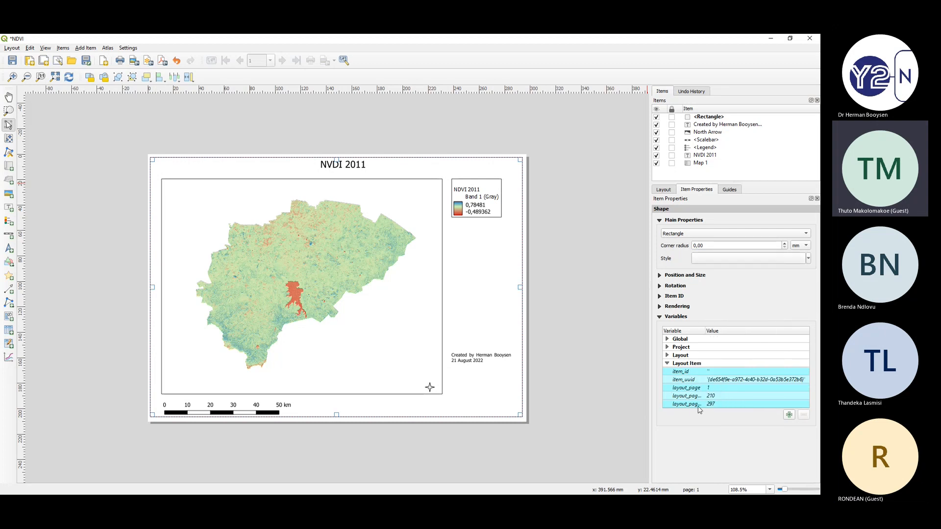
left_click(577, 382)
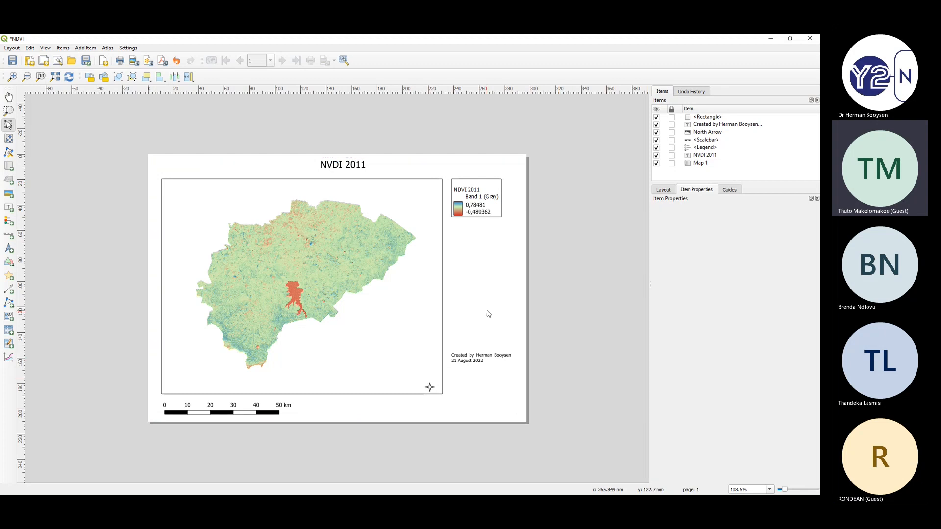
- Set the page-sized rectangle's style color to black and raise its opacity to full
left_click(527, 159)
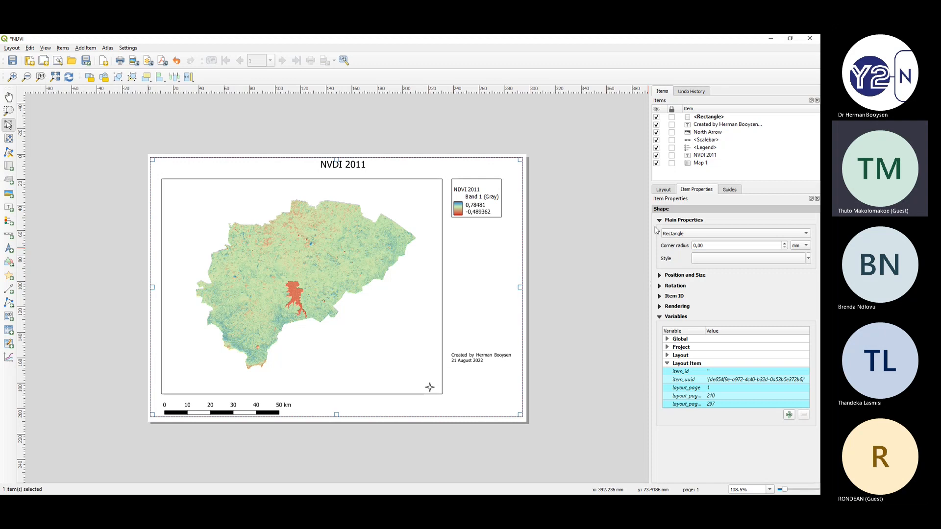
left_click(808, 260)
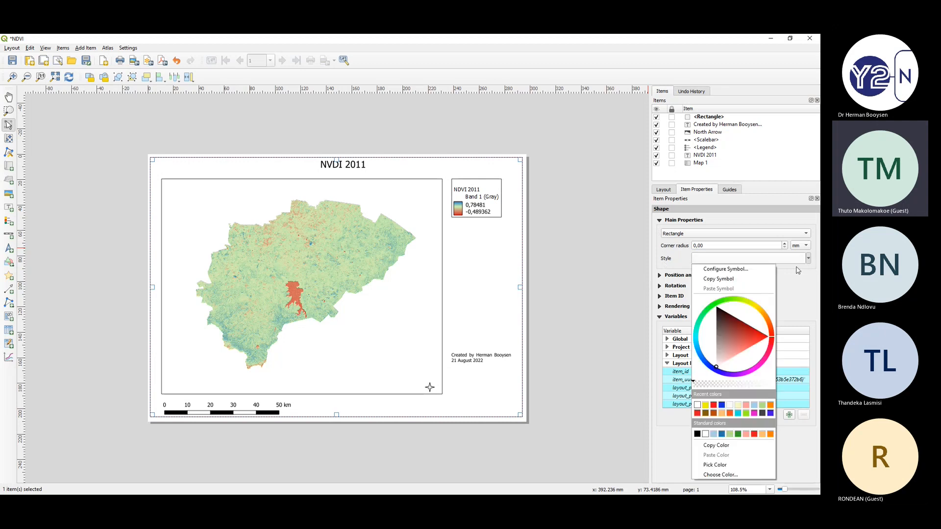
left_click(697, 434)
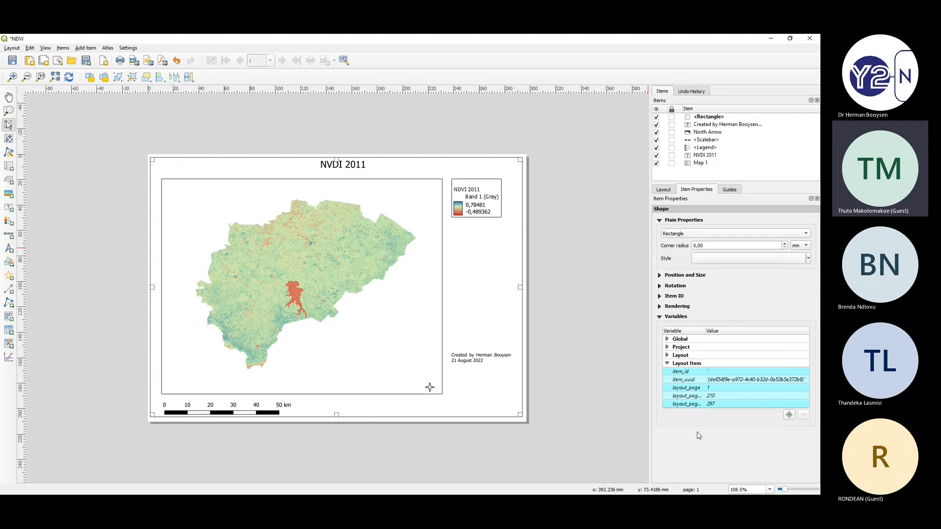
left_click(809, 259)
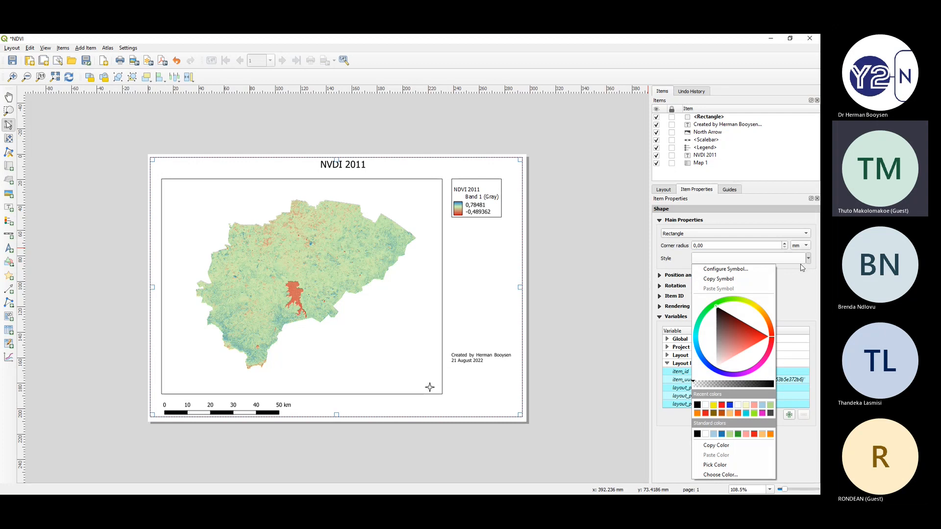
left_click(697, 434)
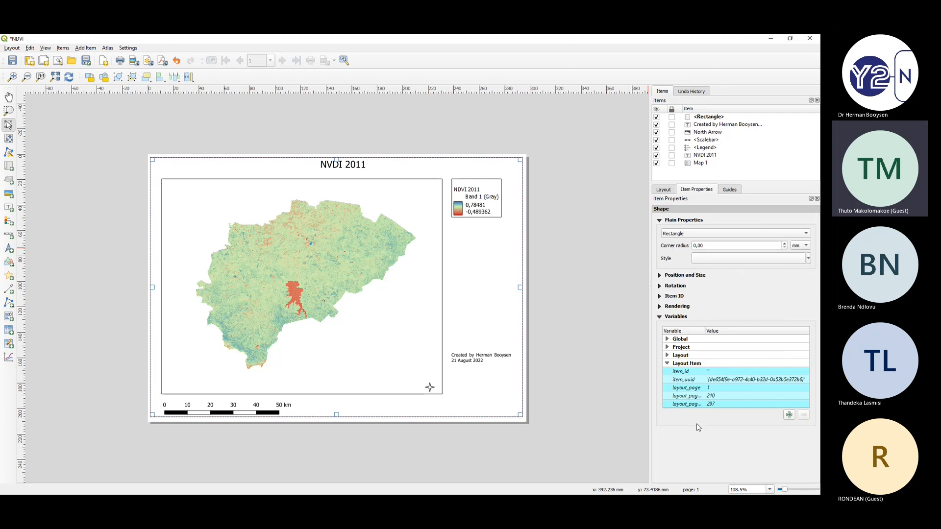
left_click(808, 260)
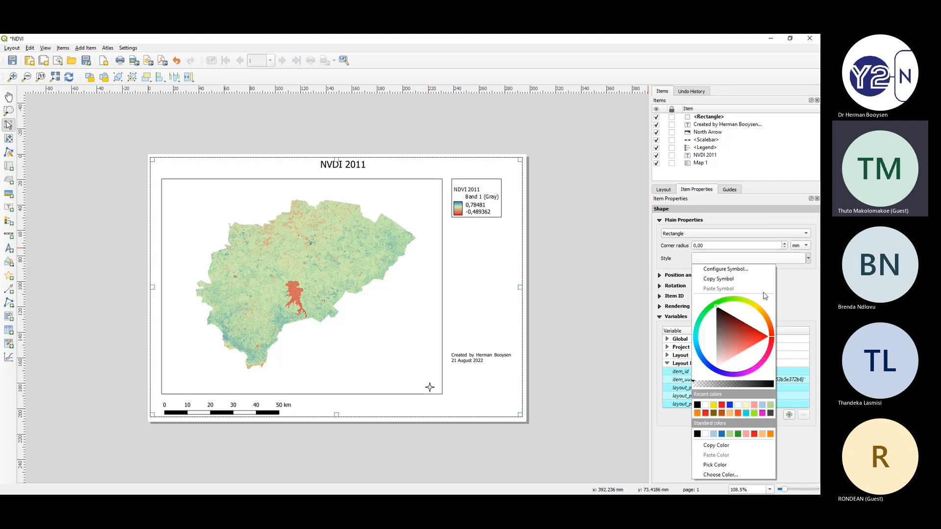
left_click_drag(693, 384, 783, 388)
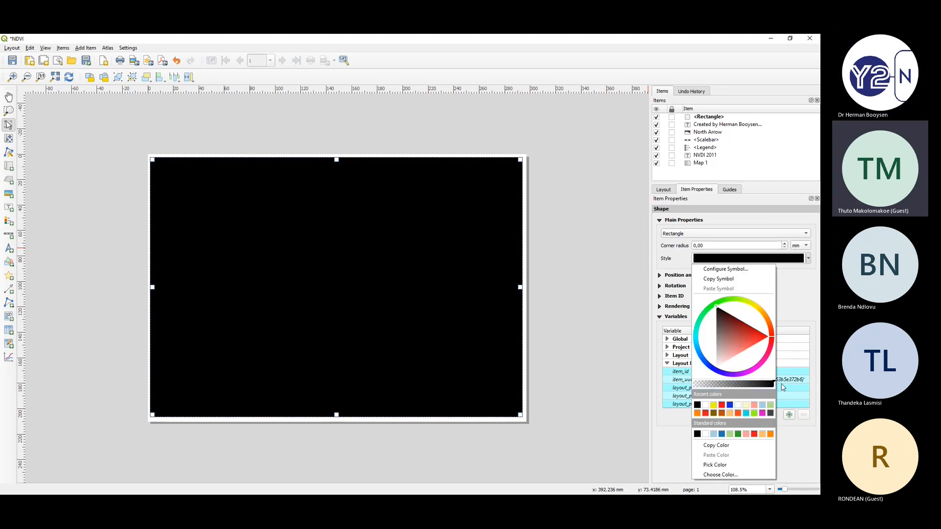
- Inspect the black rectangle's Simple Fill settings and delete the rectangle from the layout
left_click(734, 271)
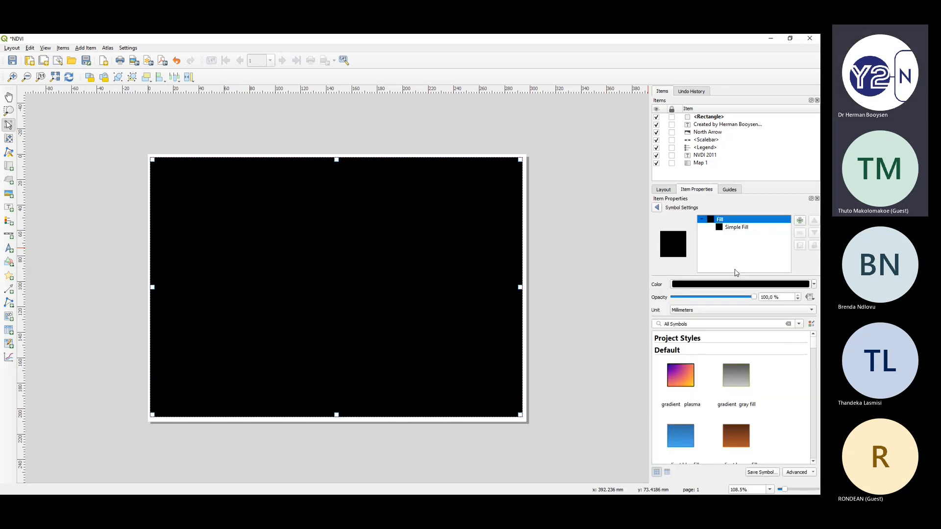
left_click(730, 228)
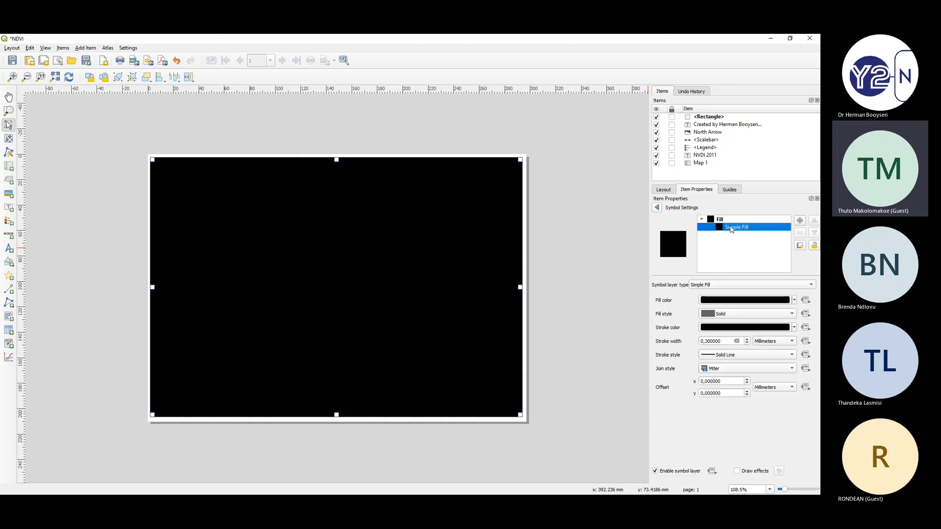
key("Escape")
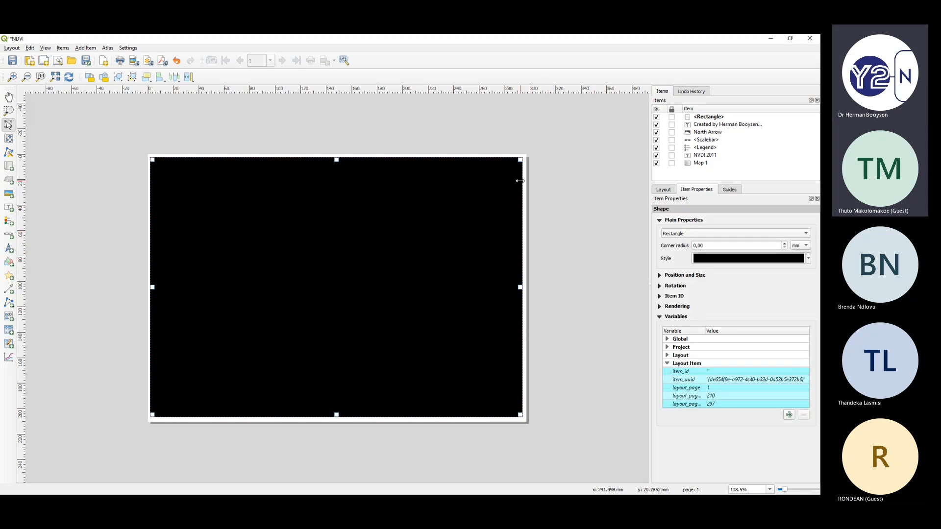
key("Delete")
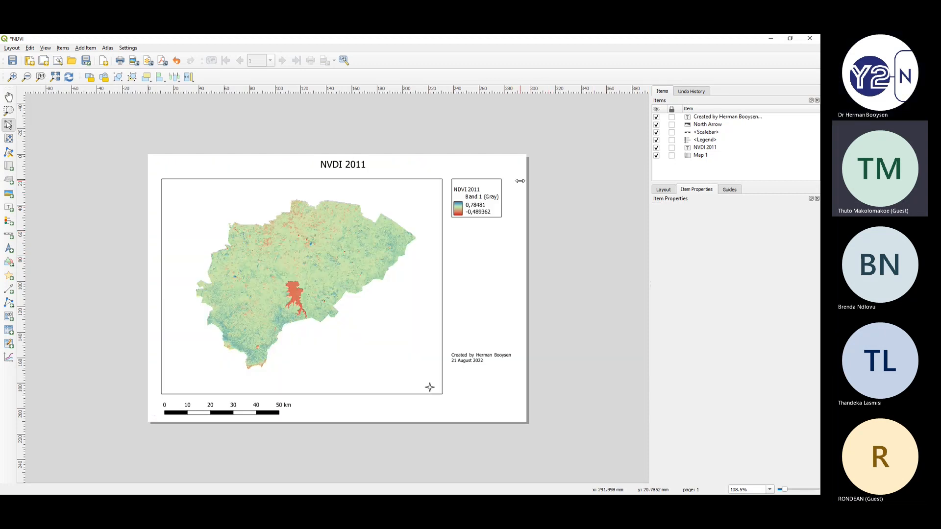
- Add a new rectangle shape spanning nearly the whole page around all the map elements
left_click(84, 48)
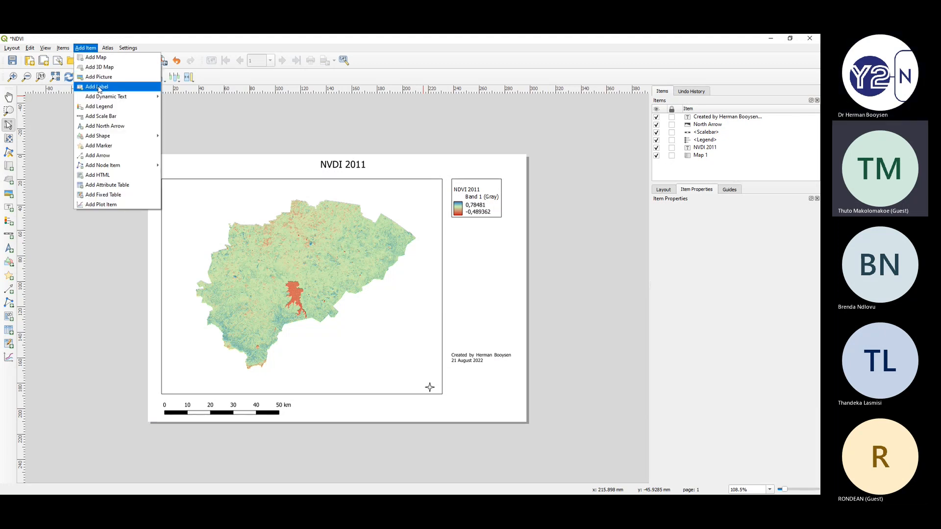
mouse_move(107, 135)
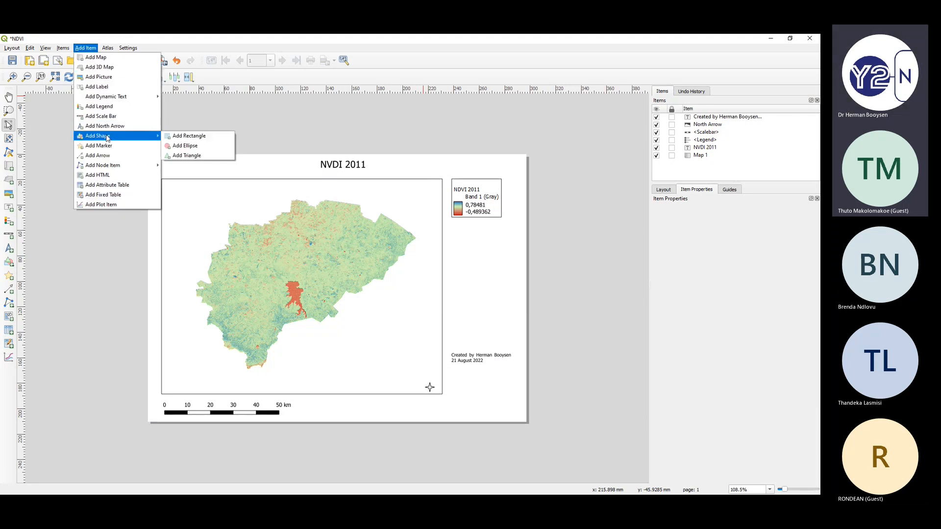
left_click(182, 136)
left_click_drag(153, 157, 521, 421)
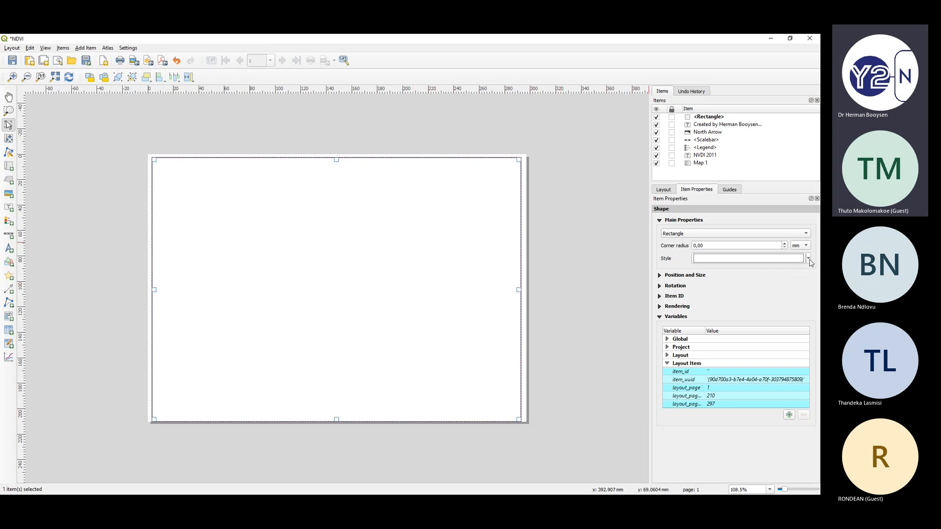
- Give the new rectangle's Simple Fill layer a transparent fill, keeping its black stroke as the page border
left_click(808, 259)
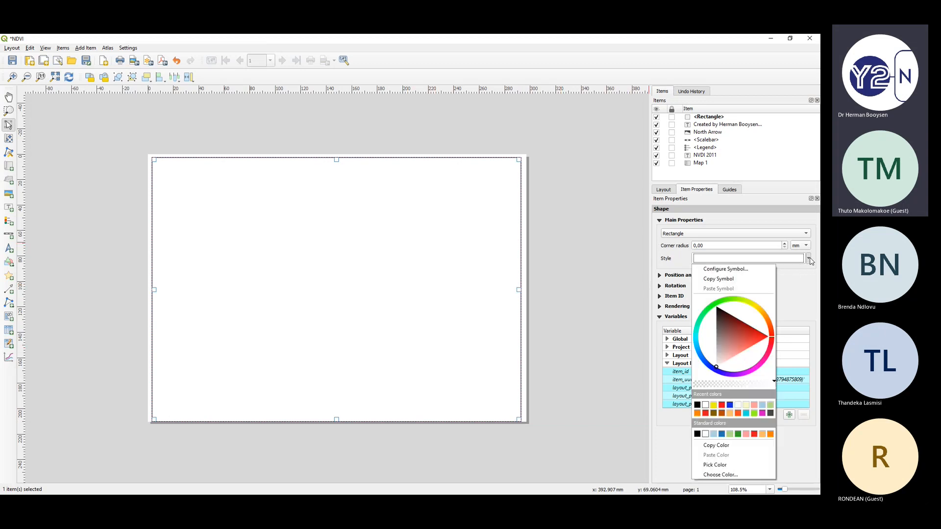
left_click(730, 270)
left_click(730, 227)
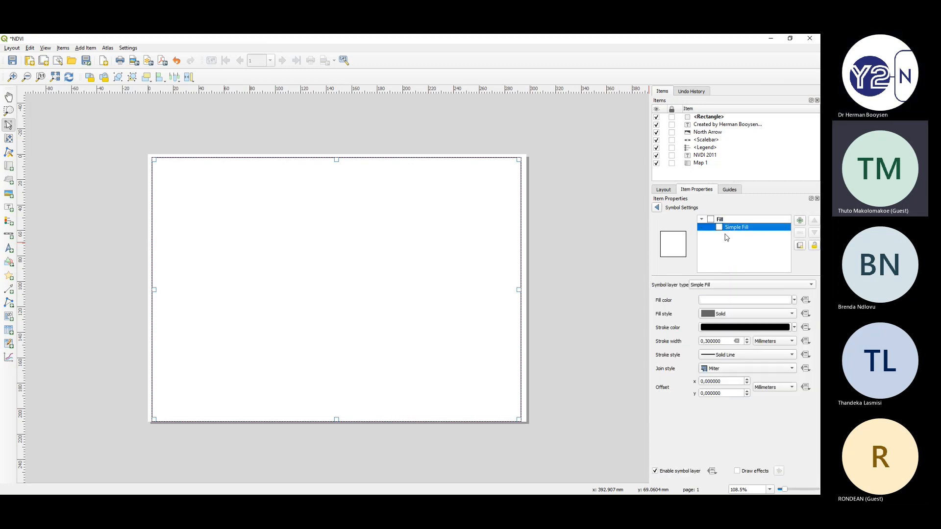
left_click(794, 299)
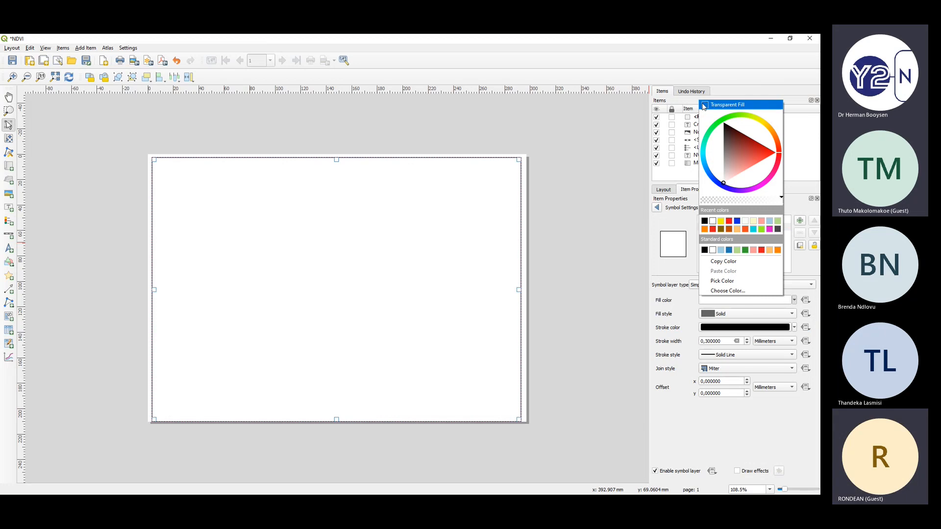
left_click(705, 105)
left_click(581, 194)
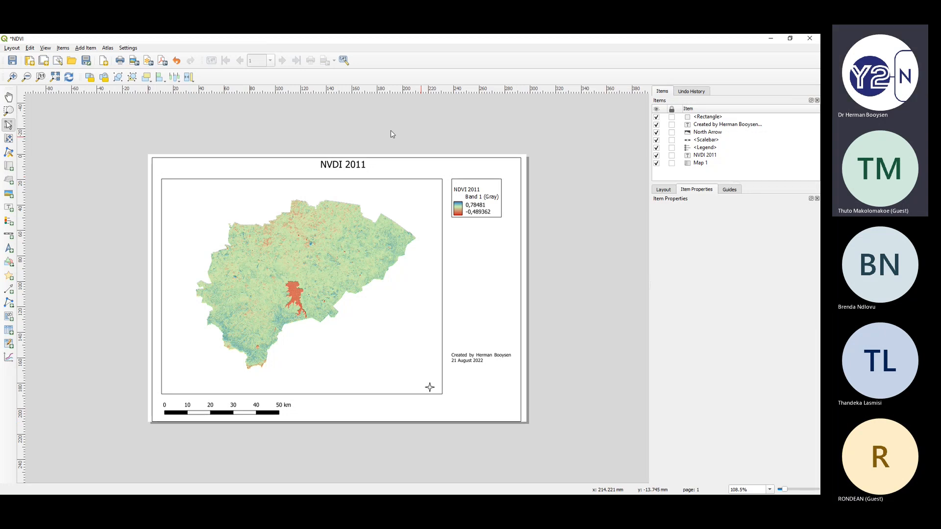
- Save the QGIS project as NDVI2011.qgz in the Student Assignment Data folder
left_click(12, 60)
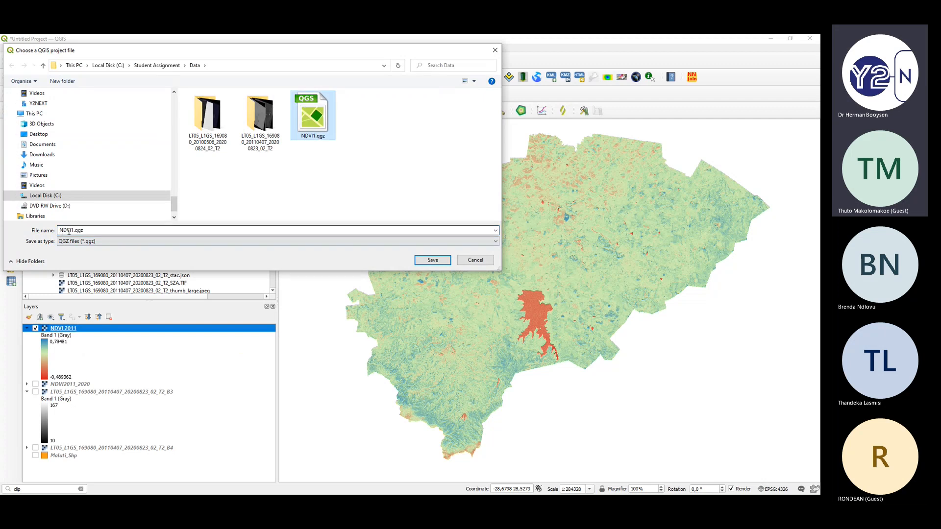
double_click(73, 230)
left_click(73, 230)
type("201")
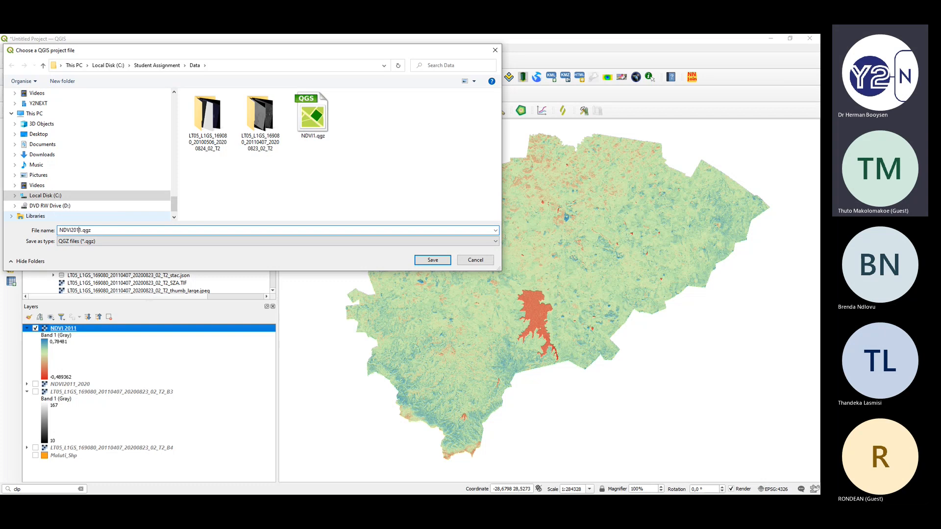
left_click(431, 259)
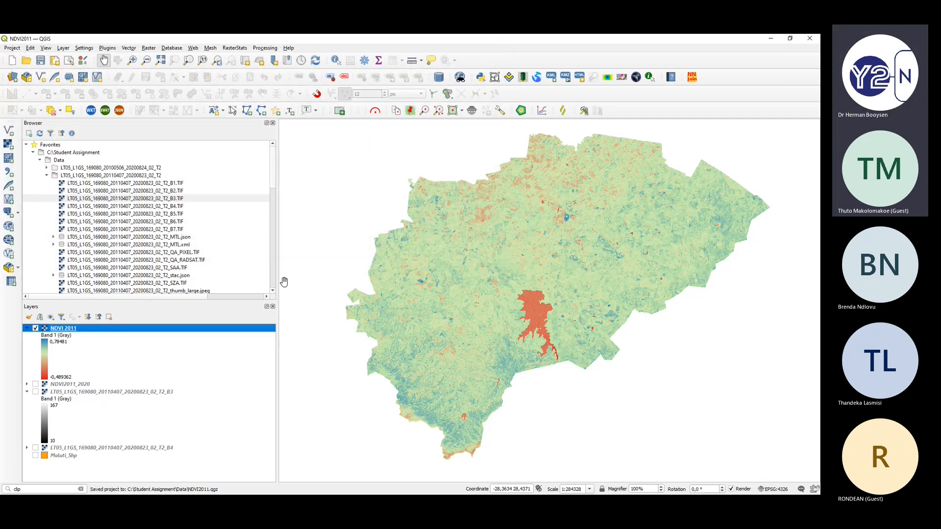
- Return to the NDVI print layout and export it as the JPEG image NDVI2011.jpeg at 300 dpi
key("alt+Tab")
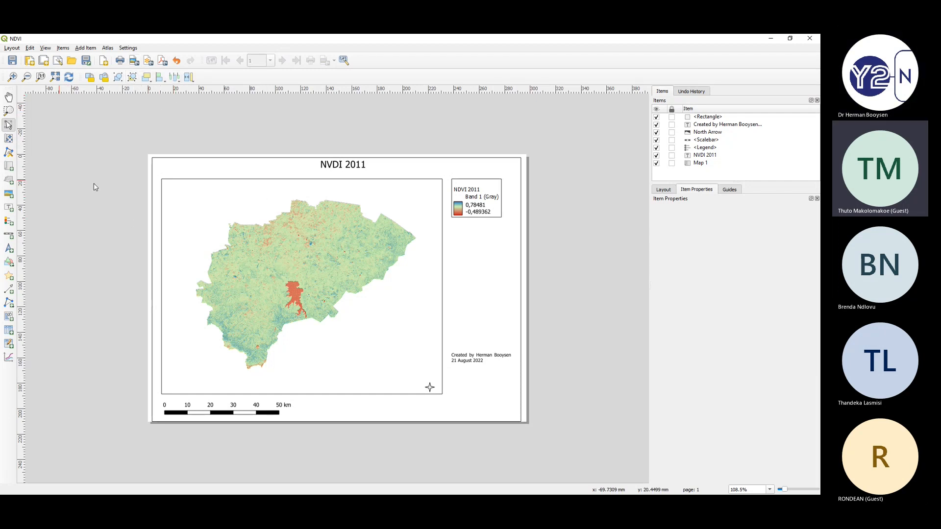
left_click(134, 61)
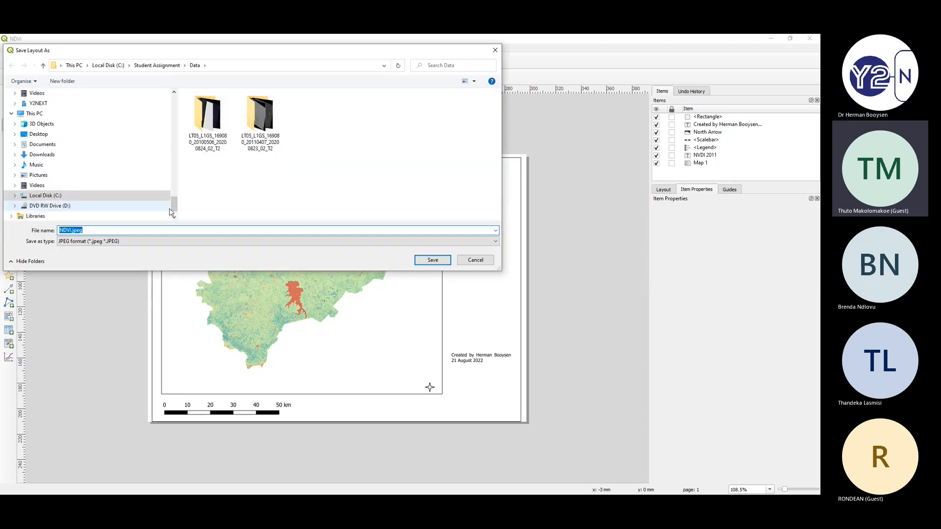
left_click(71, 231)
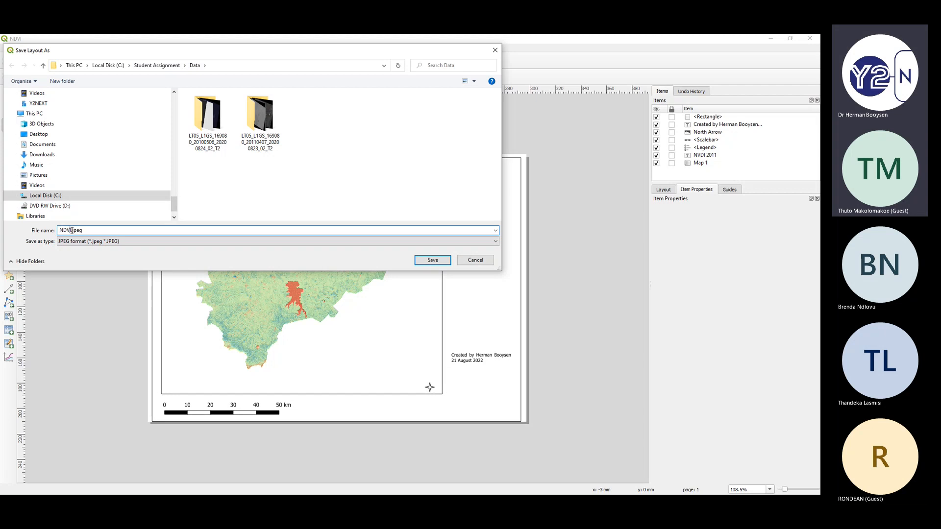
type("2011")
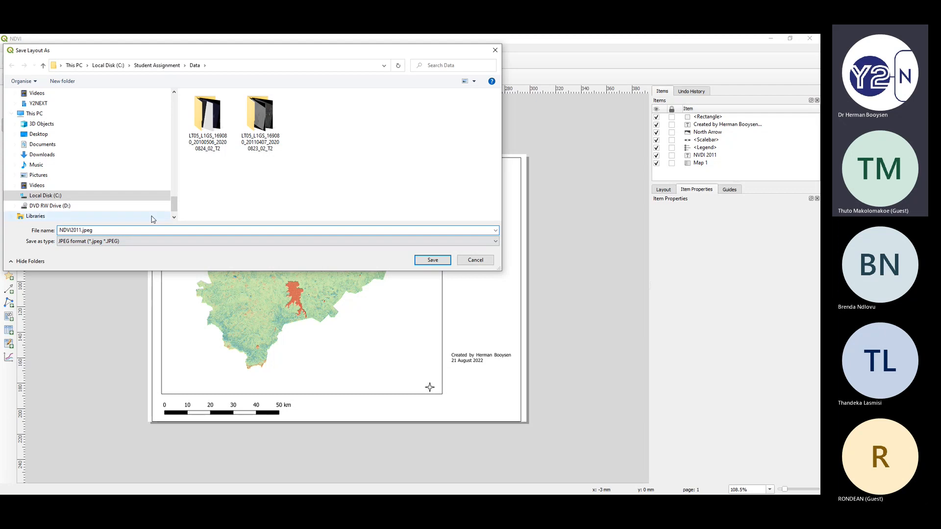
left_click(432, 259)
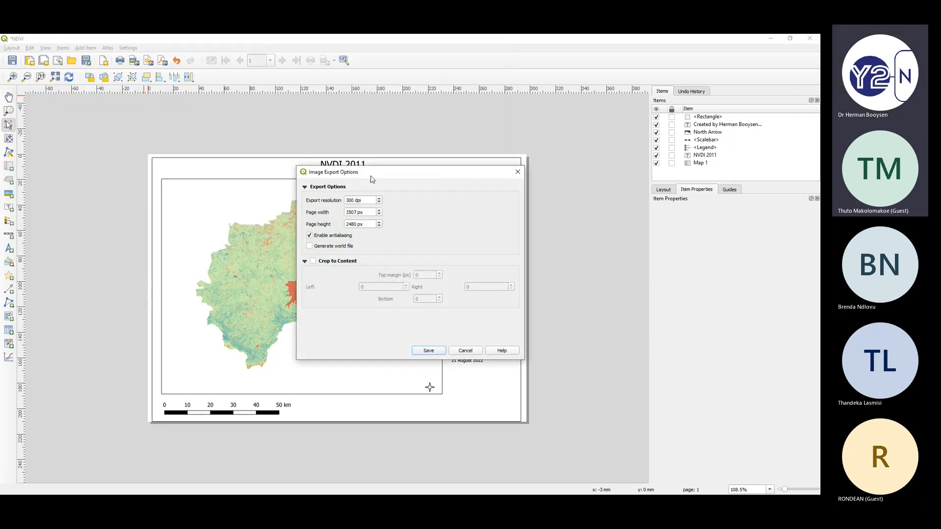
left_click(427, 350)
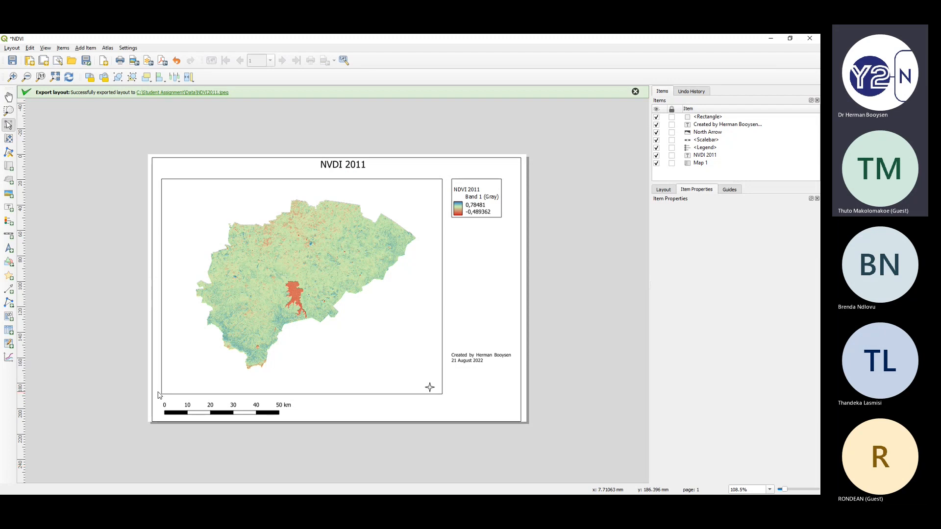
- Switch to Word, create a blank document and add two empty lines at its start
key("super")
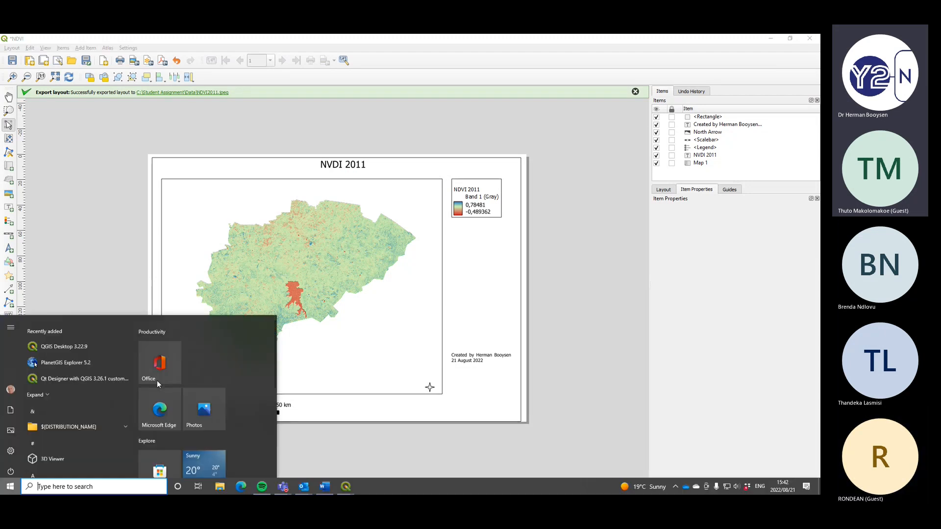
scroll(200, 394, "down", 3)
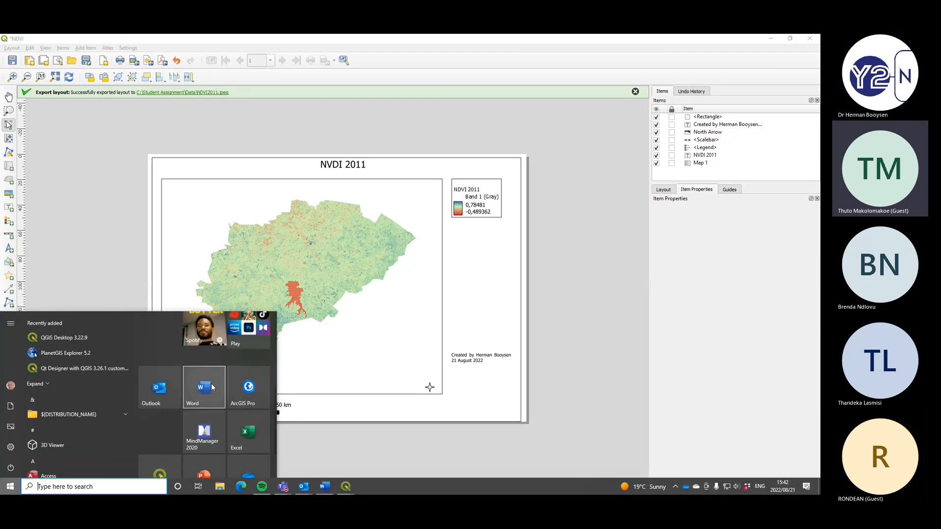
left_click(204, 383)
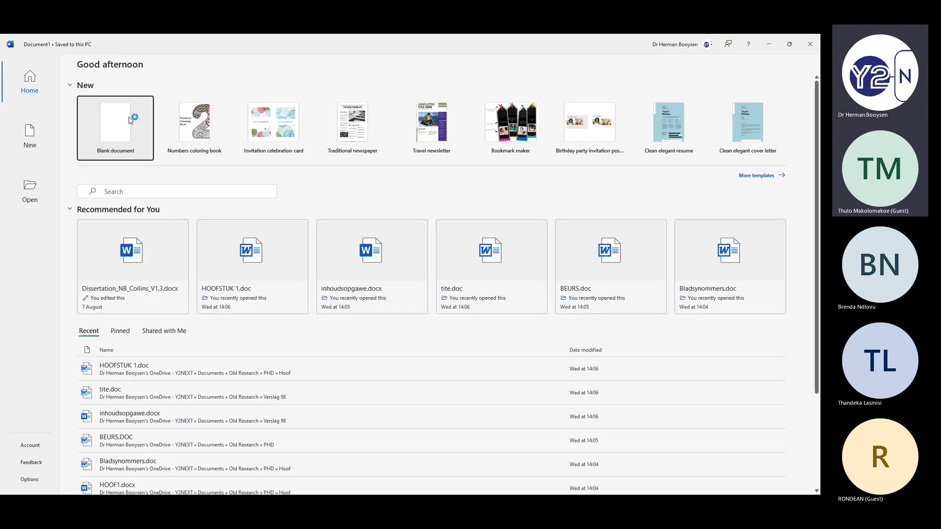
left_click(127, 114)
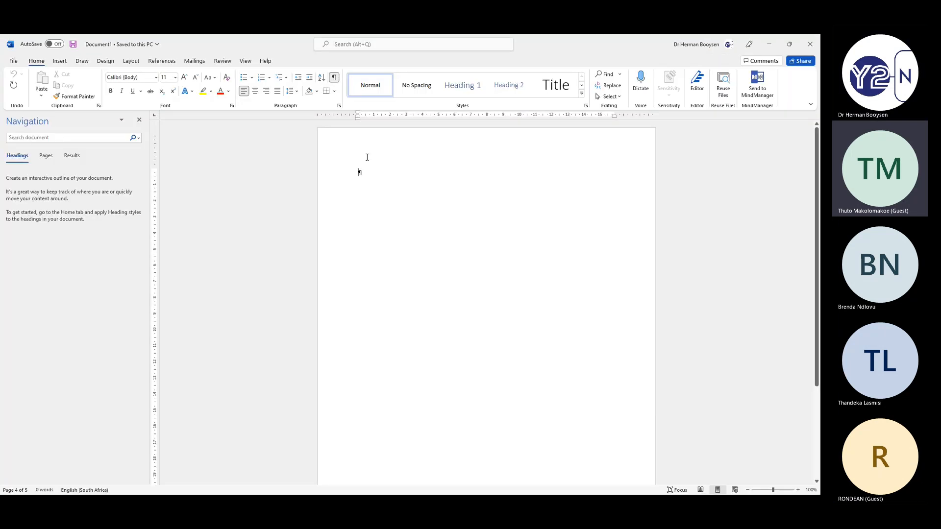
key("Return")
key("Return")
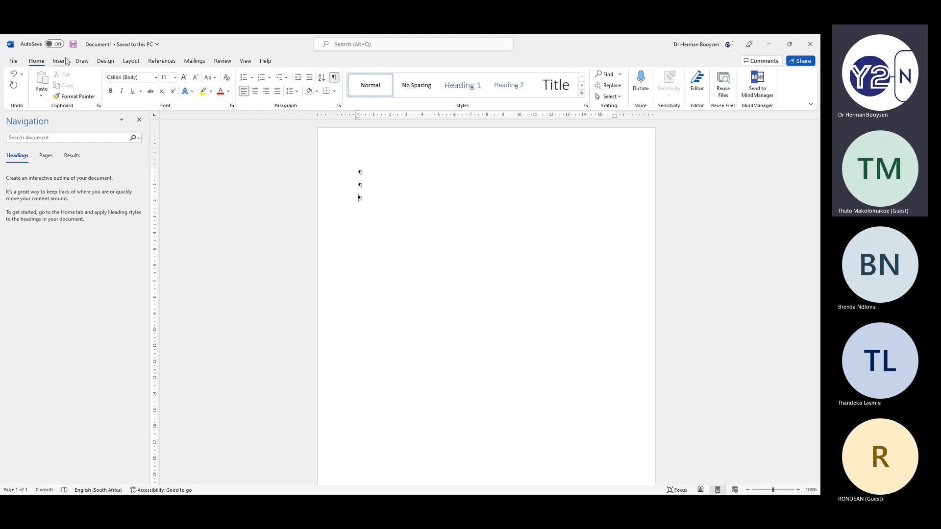
- Insert the picture NDVI2011.jpeg from C:\Student Assignment\Data below the empty lines in the document
left_click(60, 61)
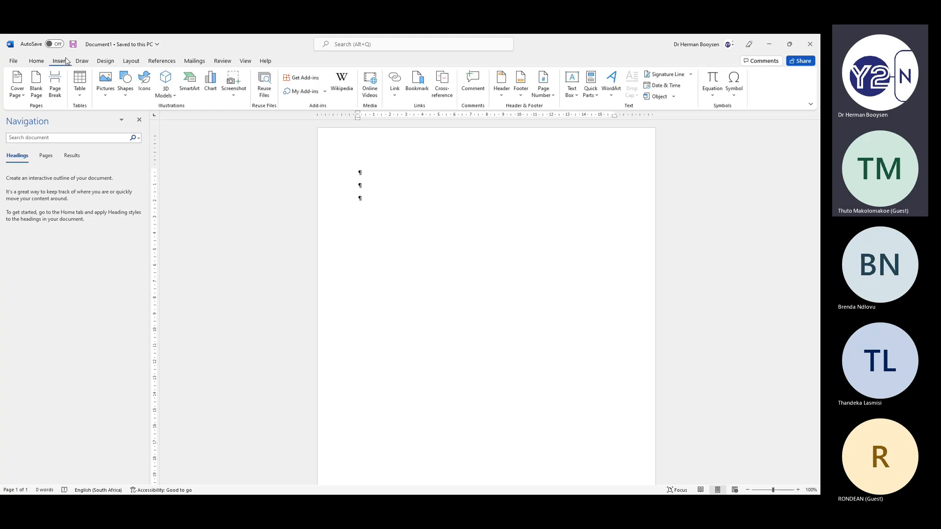
left_click(105, 79)
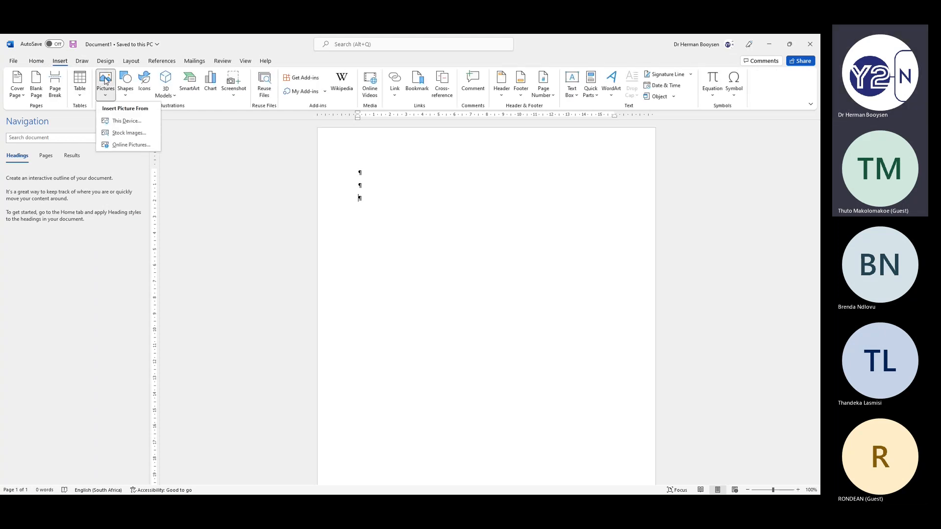
left_click(129, 121)
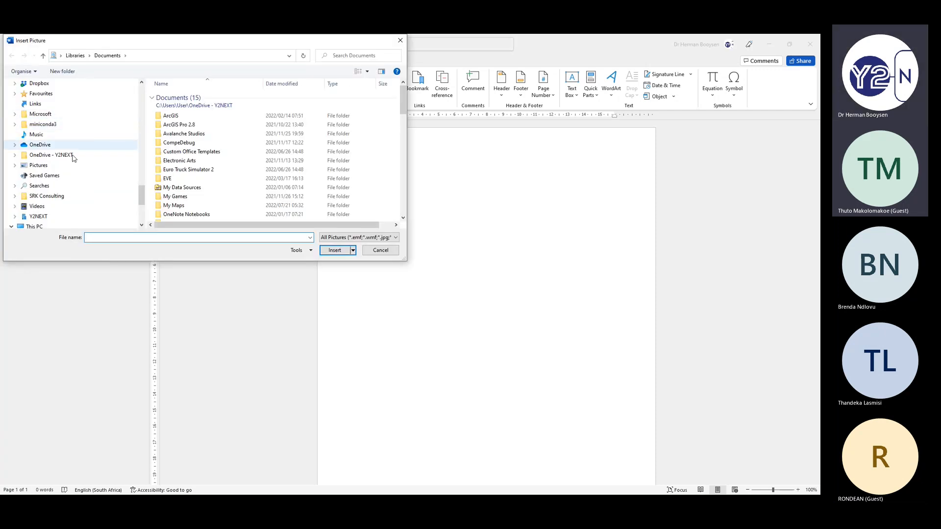
scroll(74, 158, "down", 3)
left_click(45, 185)
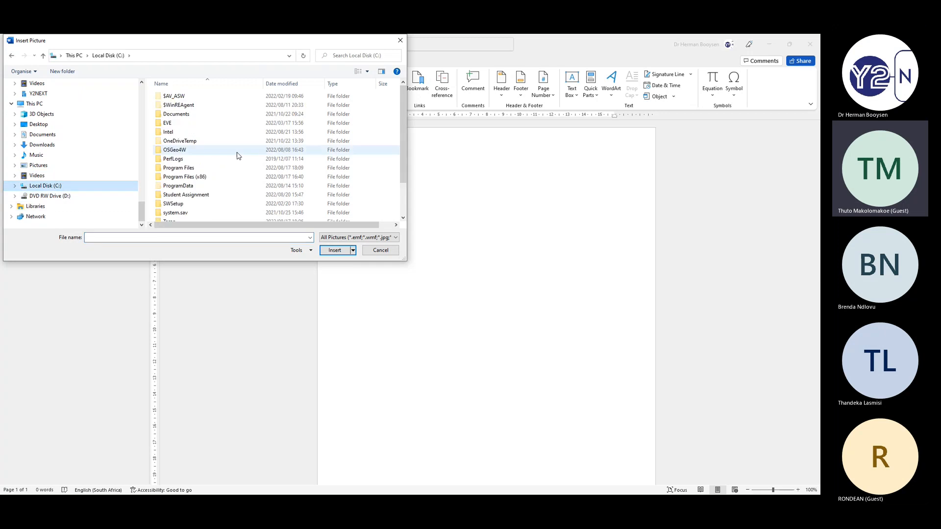
double_click(186, 195)
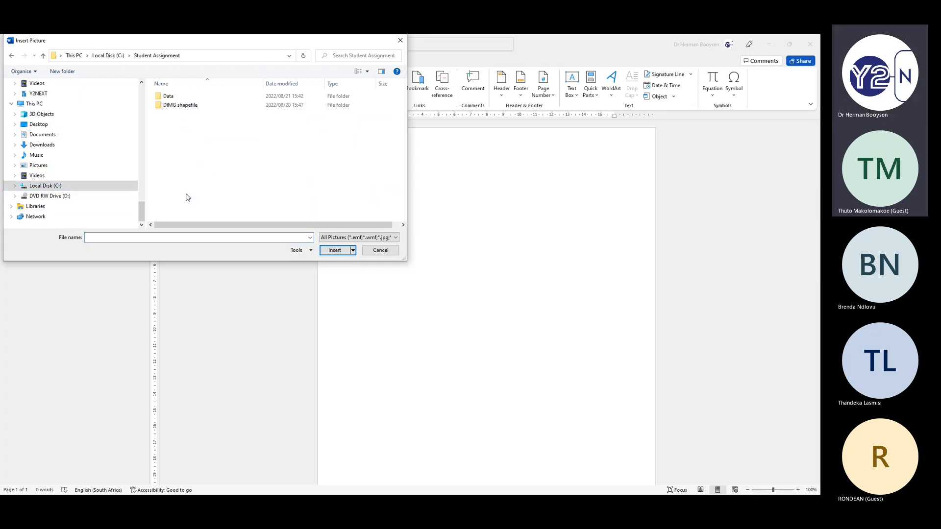
double_click(169, 96)
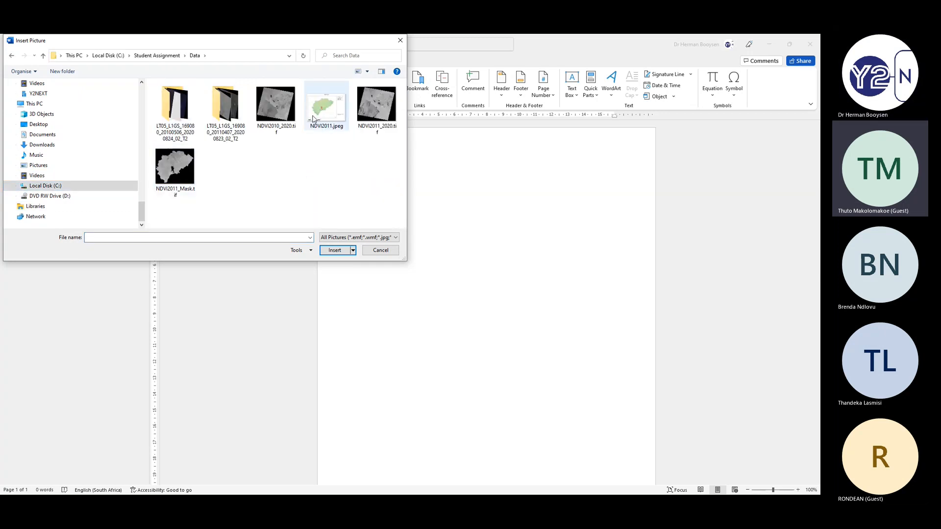
left_click(313, 119)
left_click(327, 250)
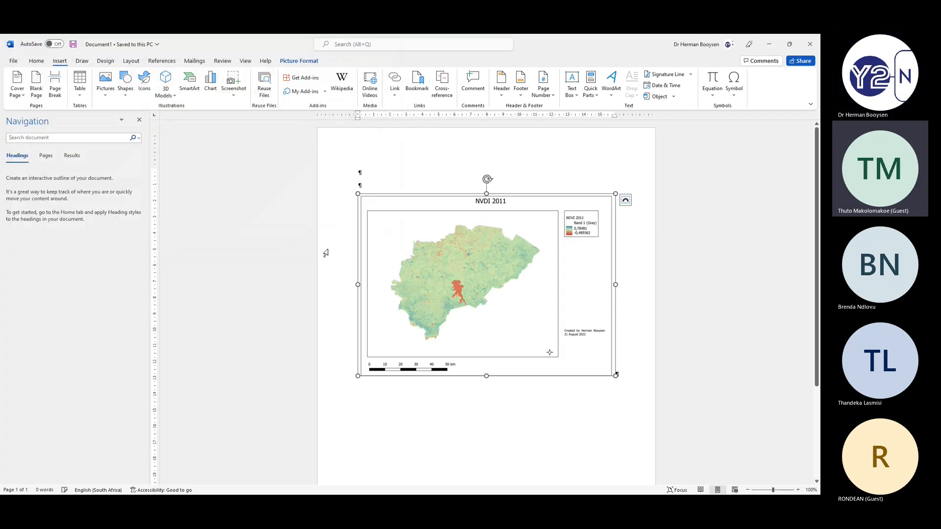
left_click(325, 253)
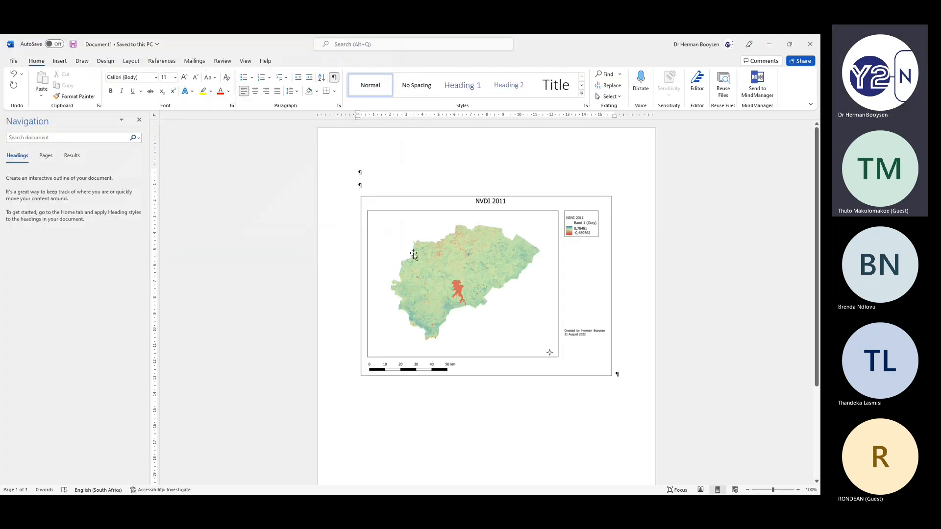
- Switch to Draft_Notes_RemoteSensing.docx and read the report requirements under Assignments and Exercises
key("alt+Tab")
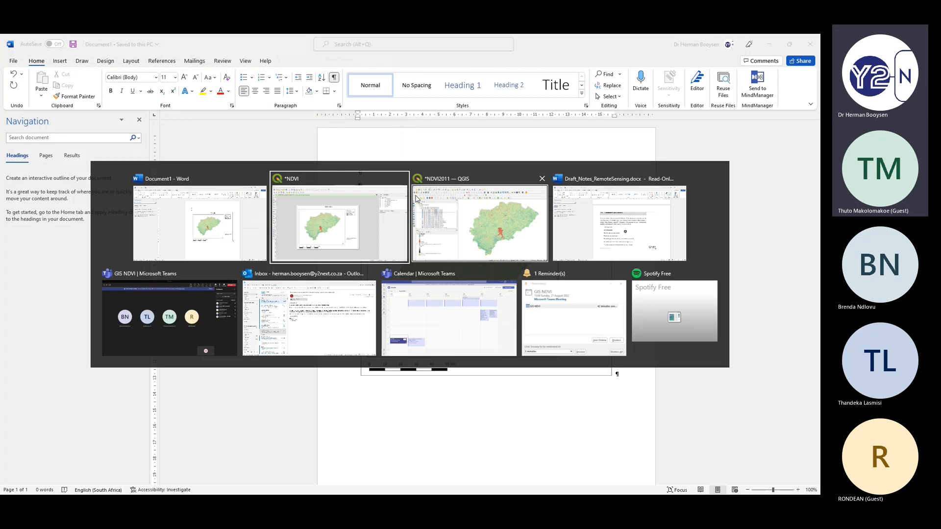
key("alt+Tab")
key("alt+Tab")
key("alt+Tab")
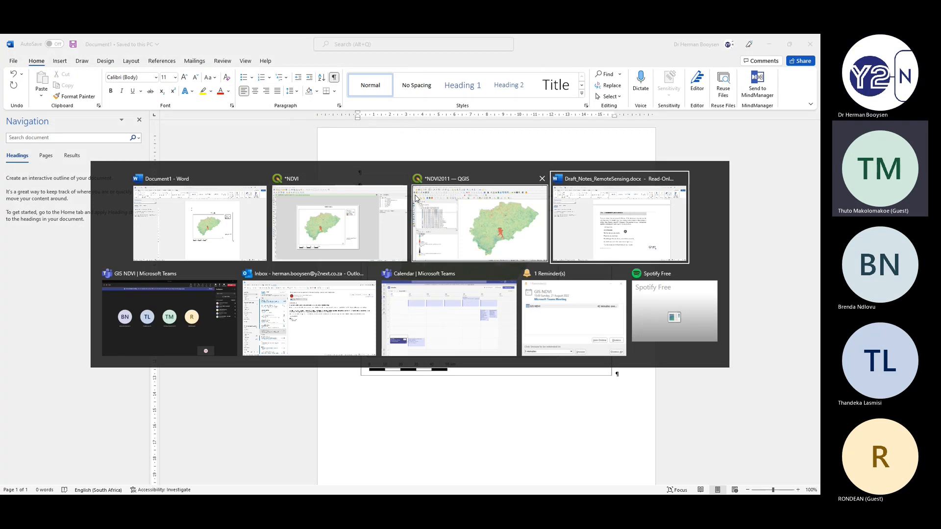
key("alt+Tab")
key("Tab")
key("Tab")
key("alt+Tab")
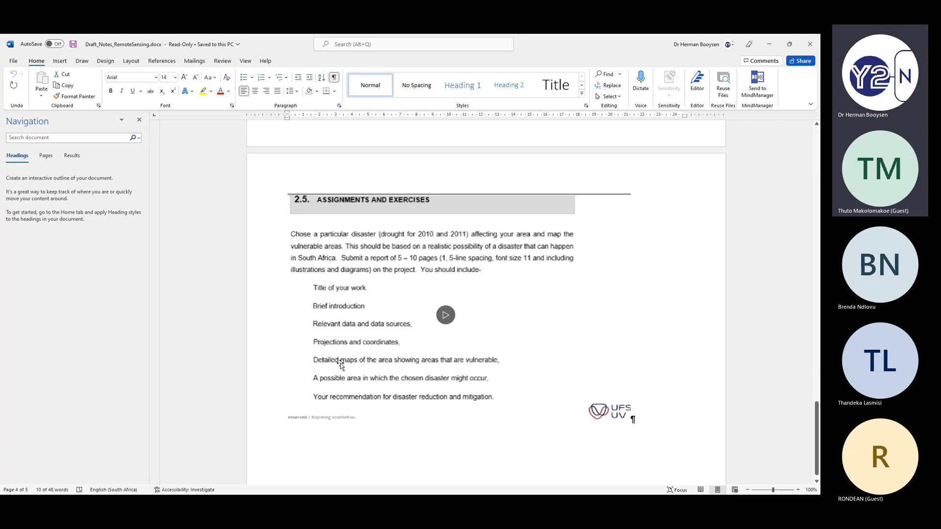
- Review the 2011 NDVI map in the QGIS project against the assignment requirements in the draft notes
key("alt+Tab")
key("Tab")
key("Tab")
key("Tab")
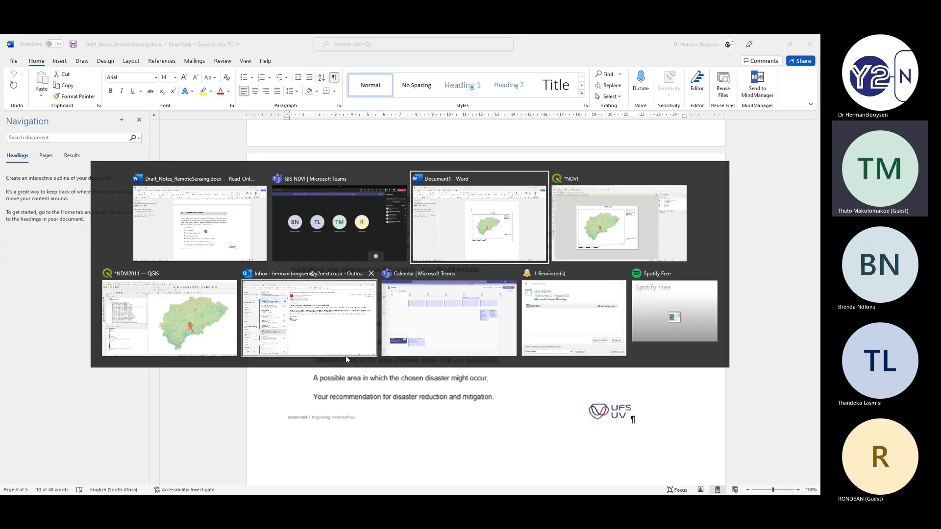
key("alt+Tab")
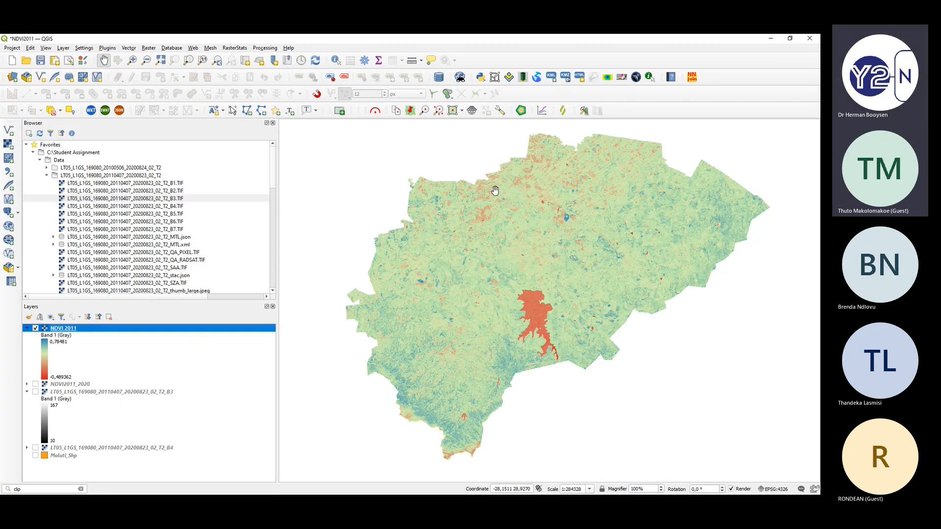
key("alt+Tab")
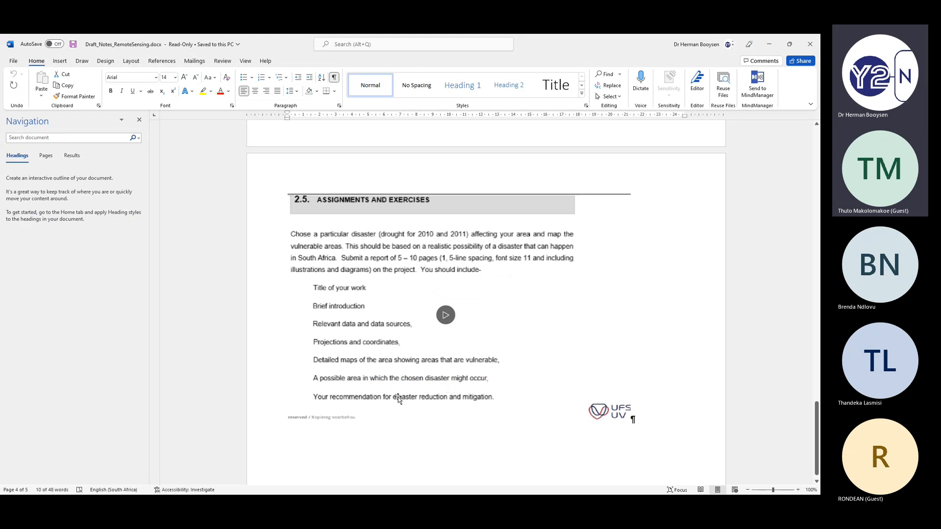
key("alt+Tab")
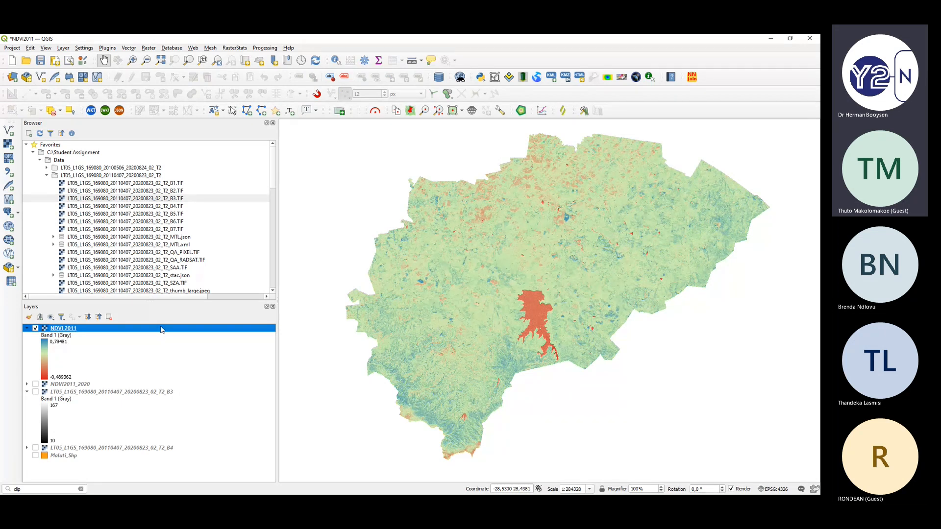
- Review the finished NDVI print layout, then switch back to the Word document containing the exported map
key("alt+Tab")
key("alt+Tab")
key("alt+Tab")
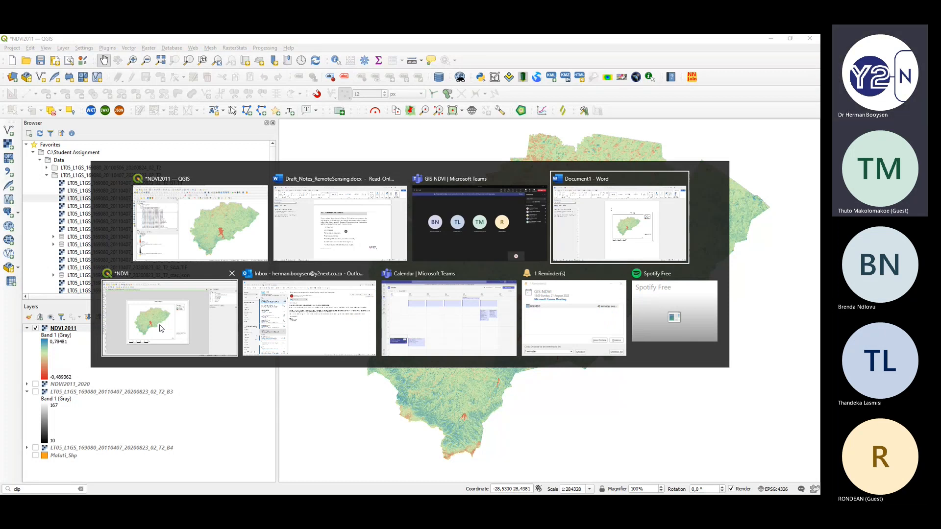
key("alt+Tab")
key("alt+Tab")
key("alt+Tab")
key("alt+Tab")
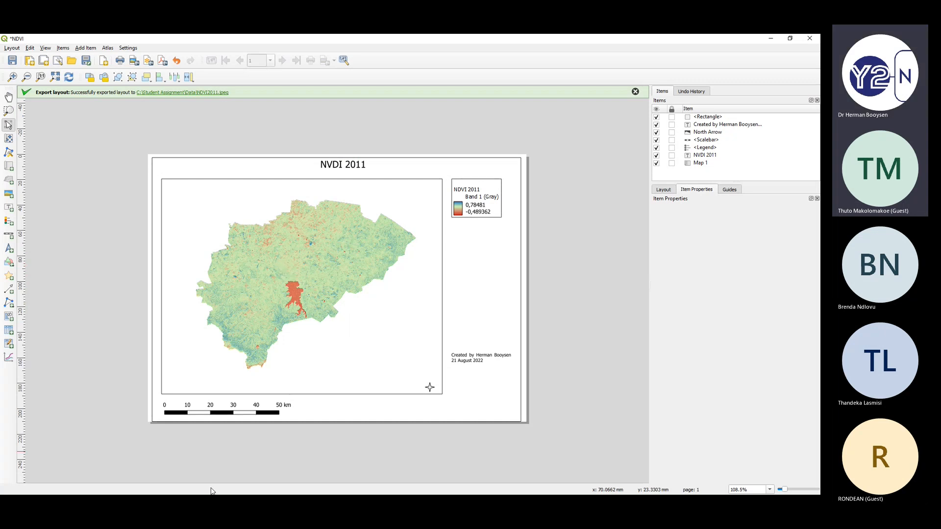
key("alt+Tab")
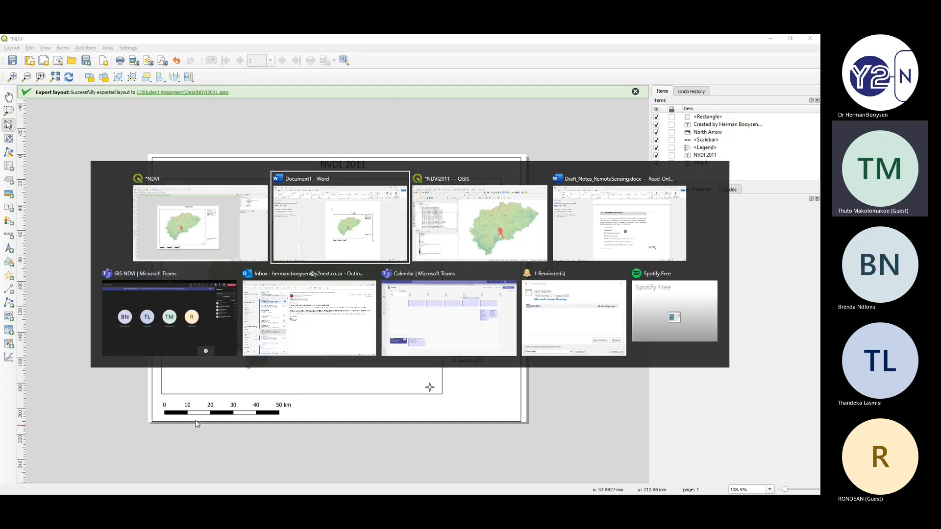
- Switch to Microsoft Edge and open the YouTube home page
key("super")
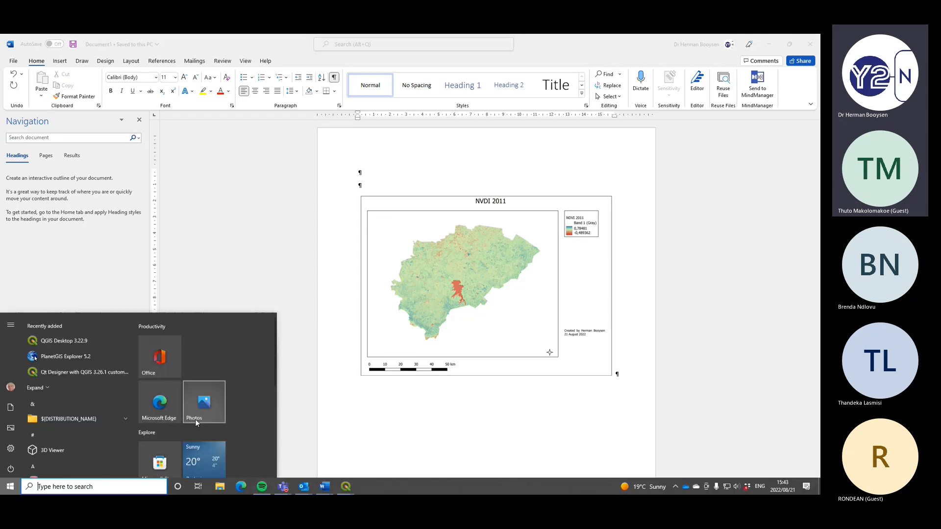
left_click(152, 405)
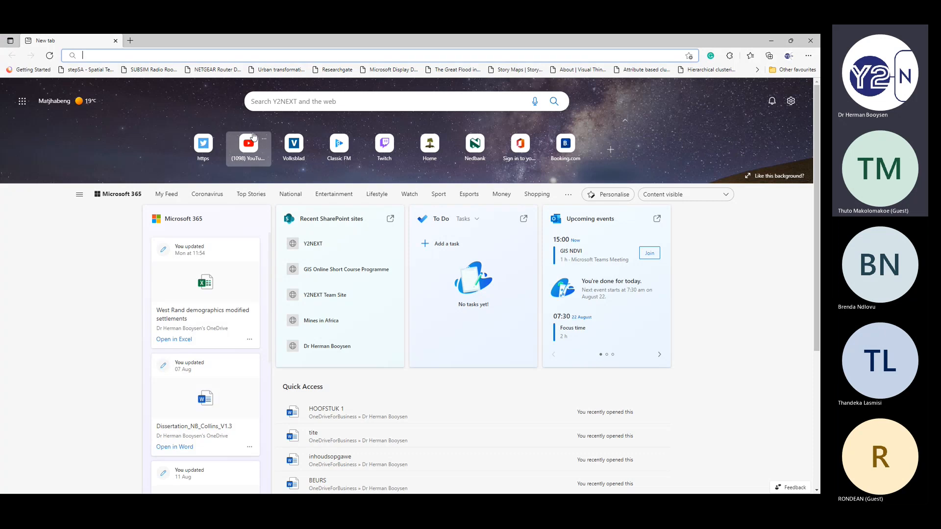
left_click(247, 146)
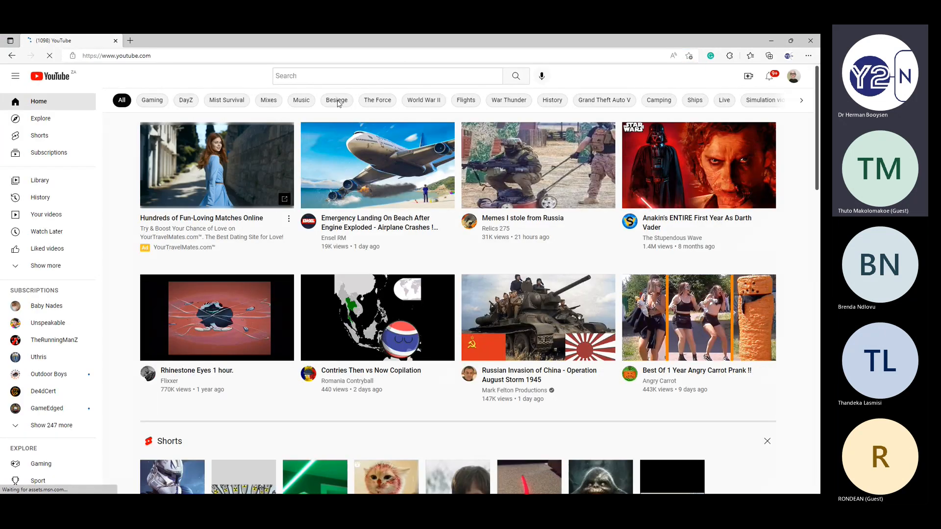
- Search YouTube for "qgis ndvi" and open the video "QGIS Remote Sensing - Calculate NDVI"
left_click(333, 75)
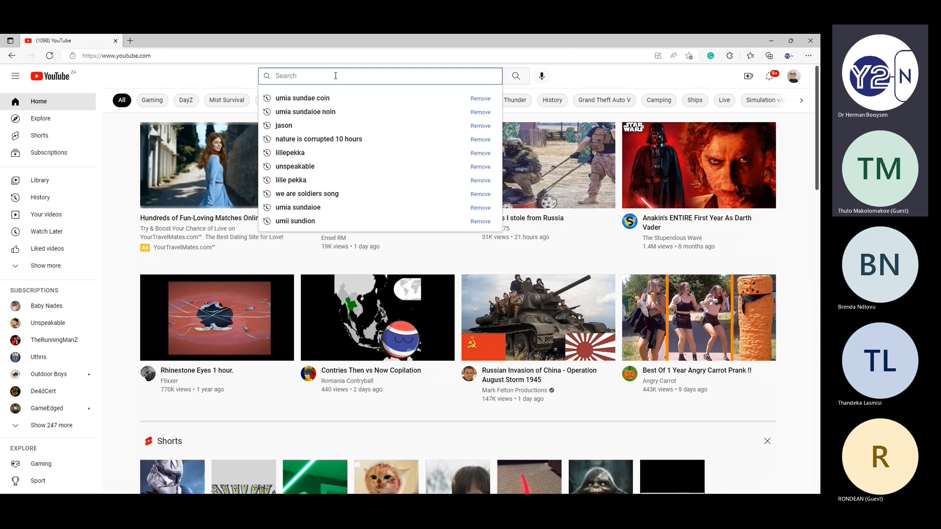
type("ndvi")
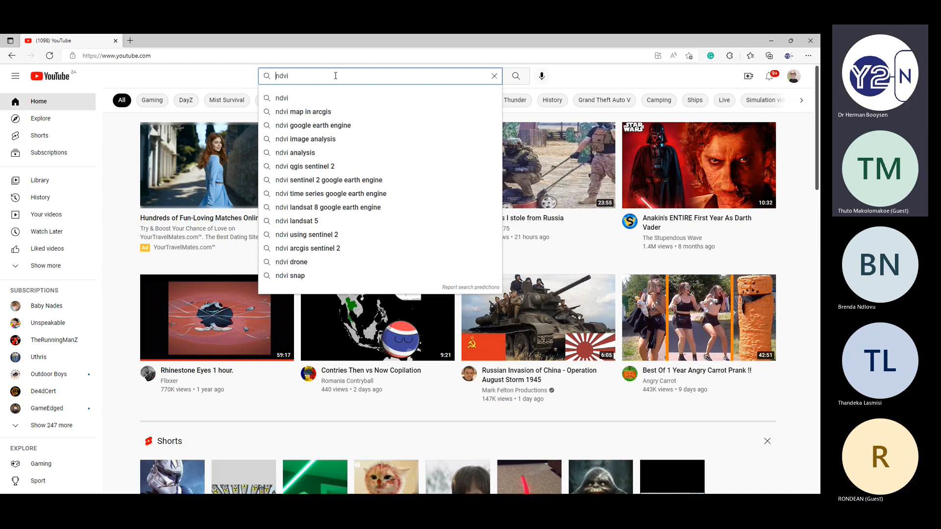
type("gis")
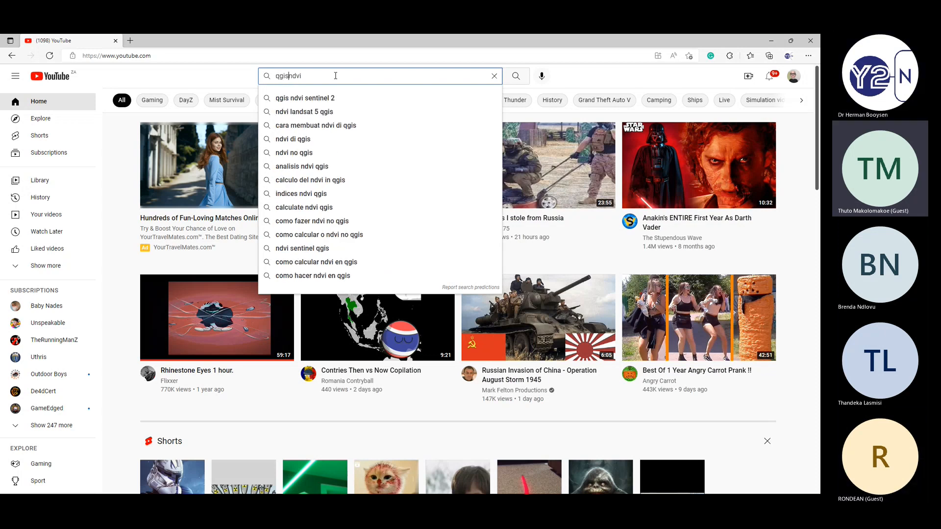
key("Return")
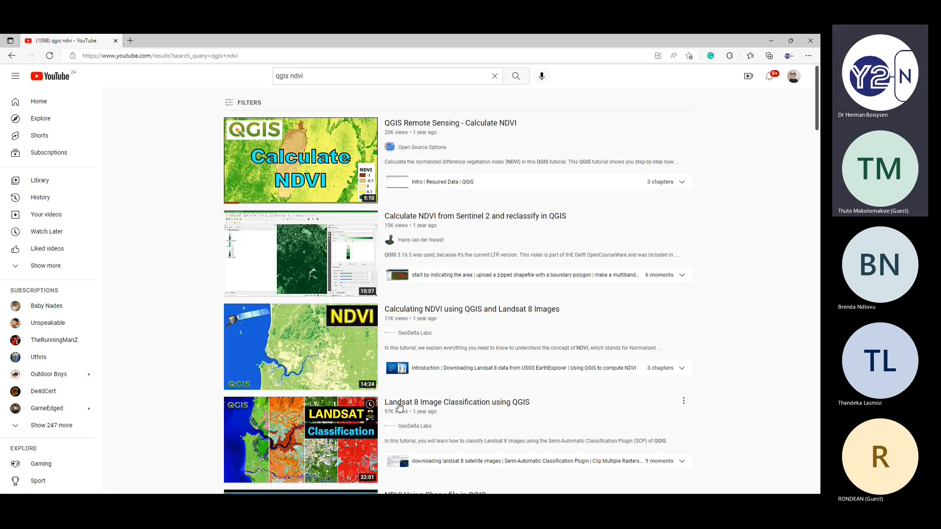
left_click(292, 161)
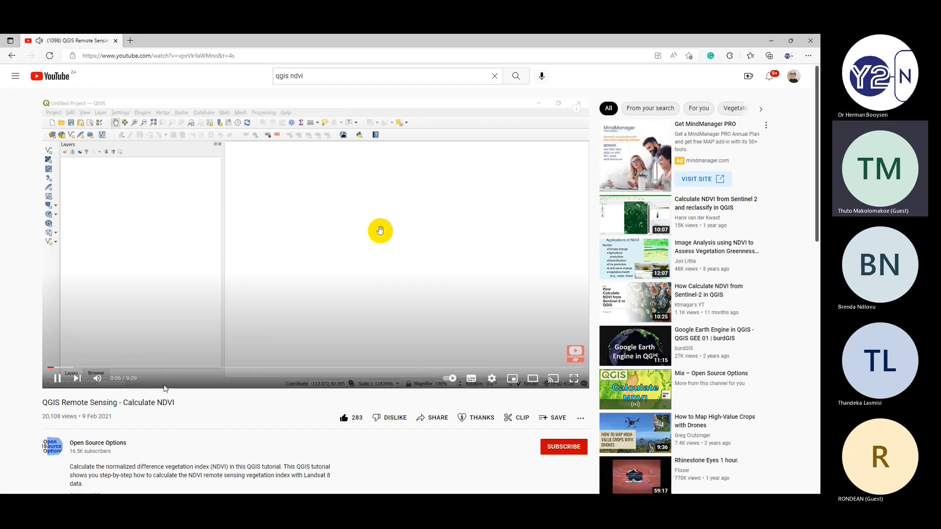
- Skim the opening of the tutorial and pause it at the Wikipedia section with the NDVI formula
left_click(163, 367)
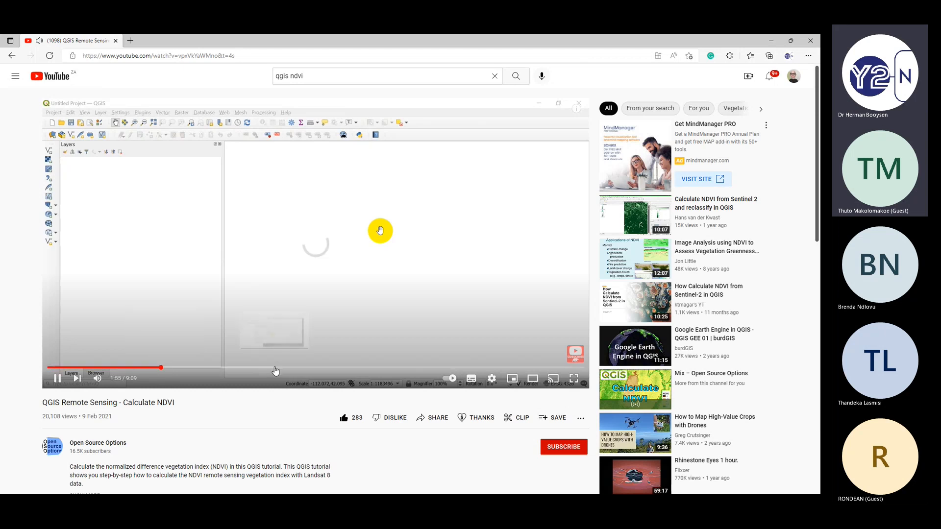
left_click(98, 368)
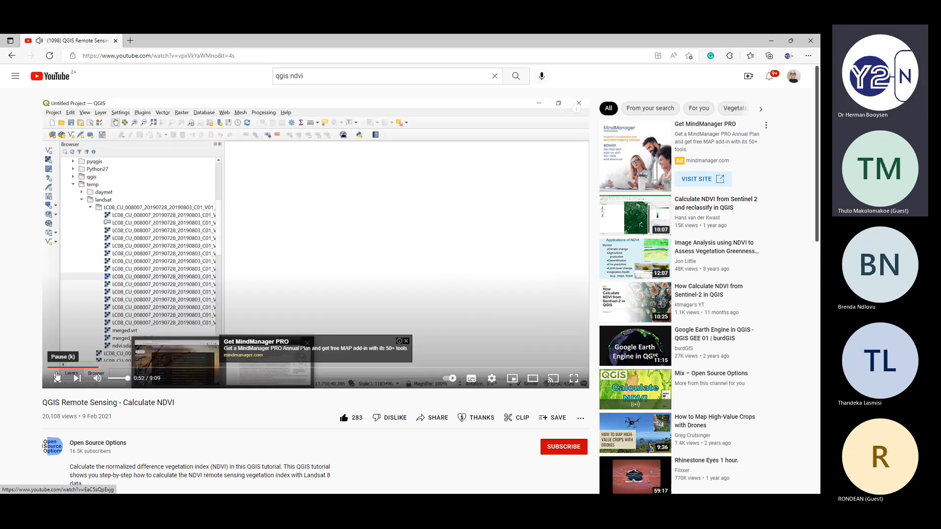
left_click(57, 378)
left_click(83, 368)
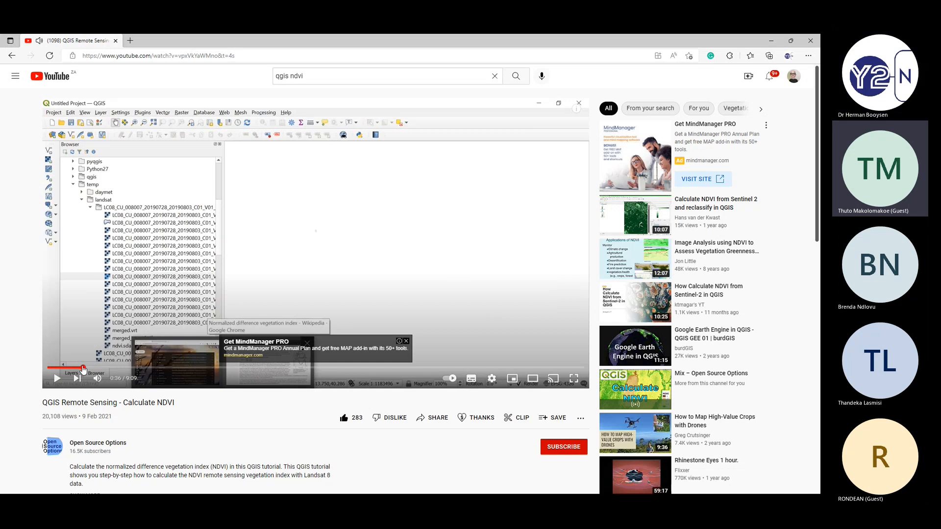
left_click(57, 377)
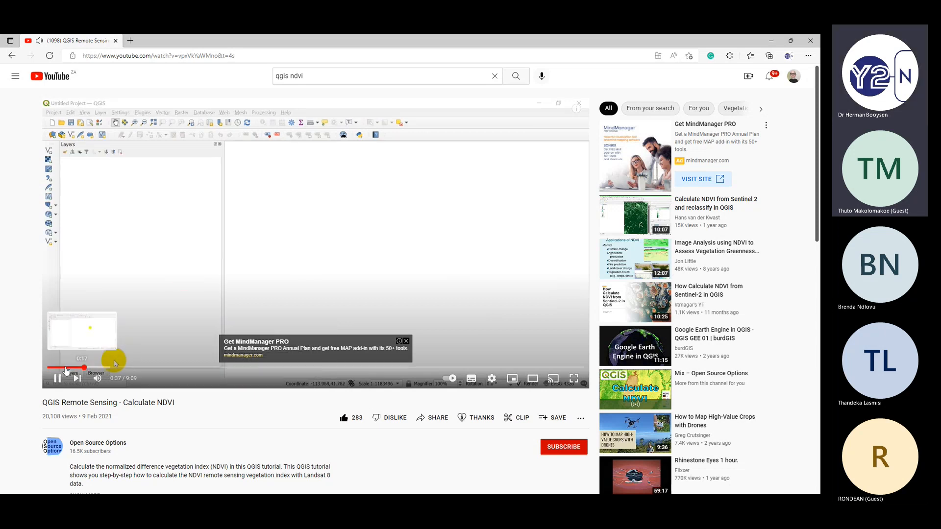
left_click(65, 368)
left_click(112, 368)
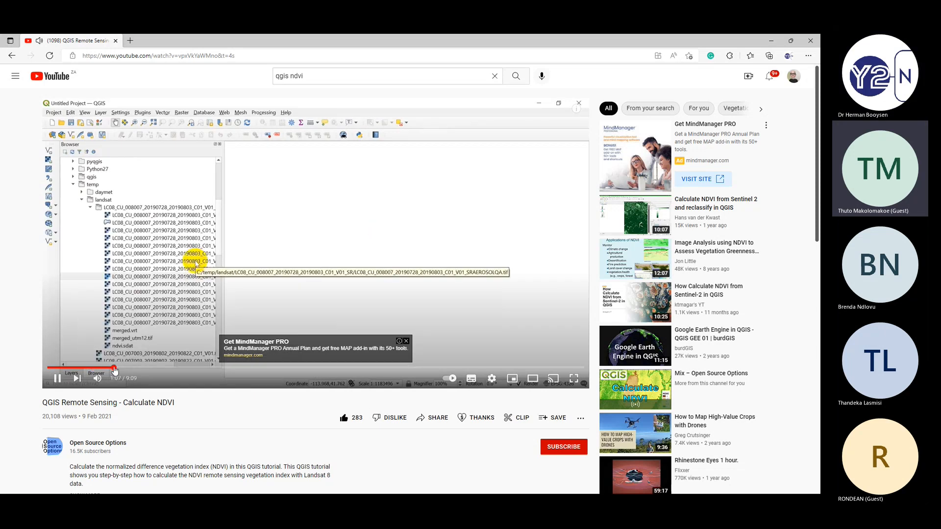
left_click(140, 368)
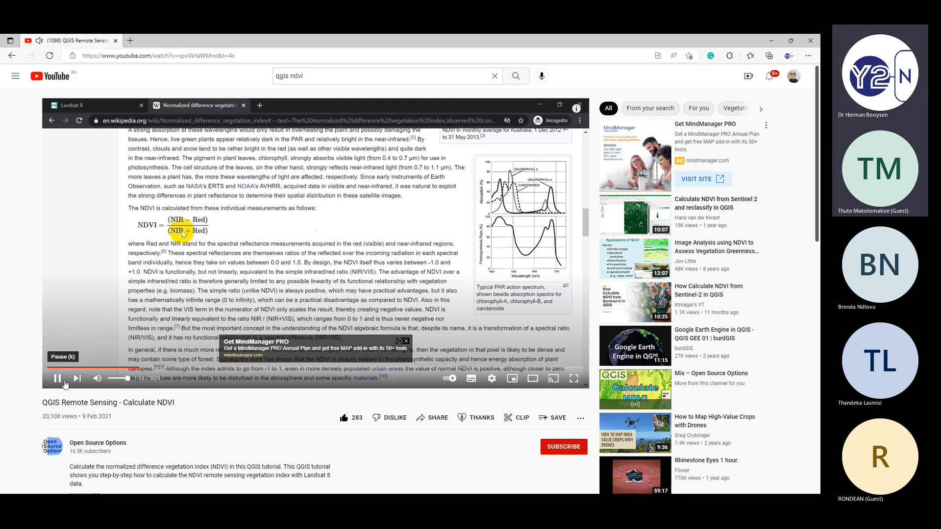
left_click(65, 378)
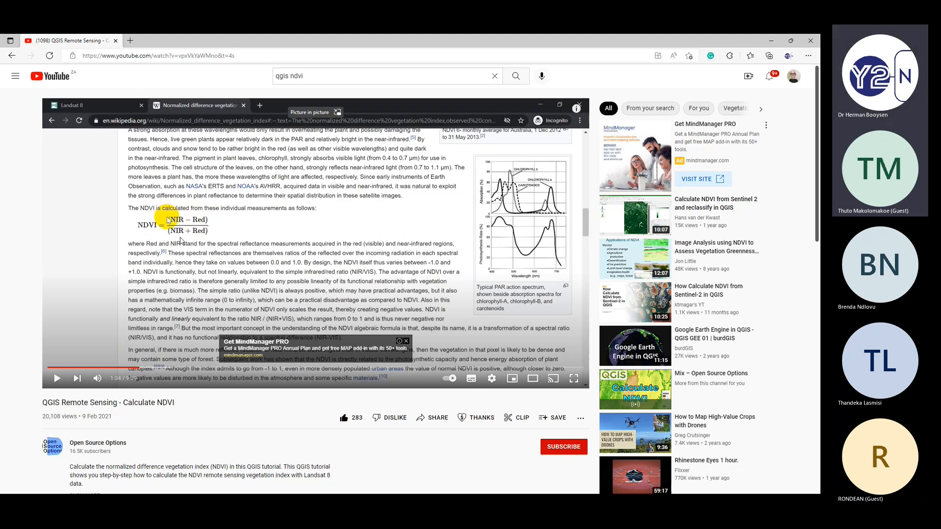
- Skip ahead to the Landsat 8 Instruments page and view the red and near-infrared band descriptions
left_click(145, 368)
left_click(151, 368)
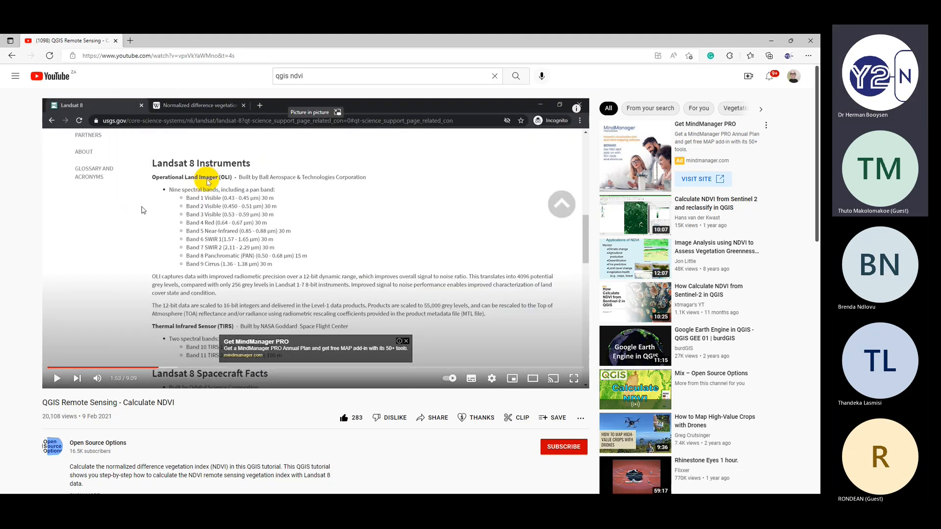
left_click(154, 341)
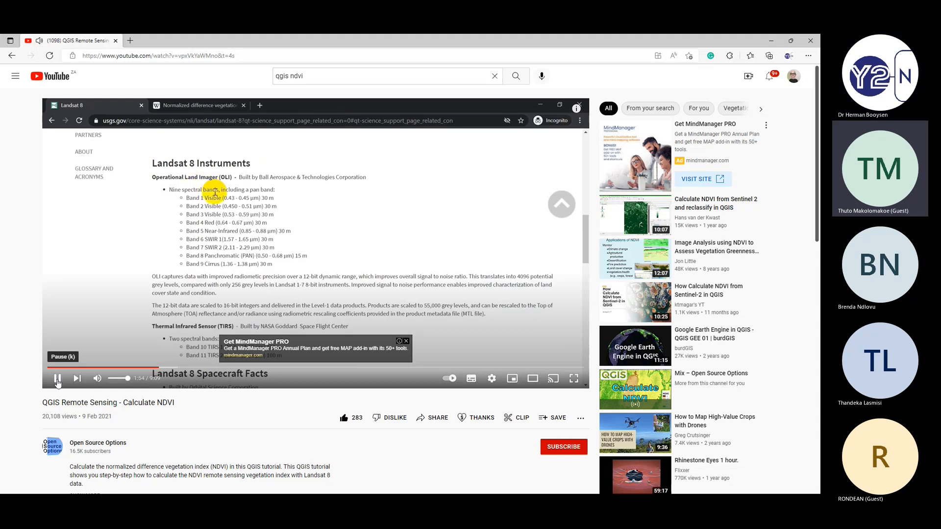
left_click(177, 369)
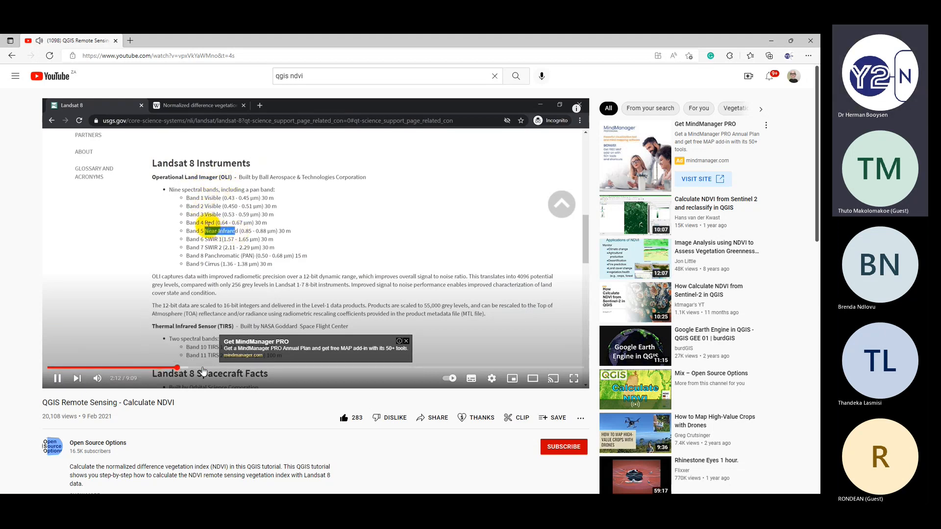
- Skim past the loaded band layers and pause the tutorial where the Raster calculator algorithm is chosen
left_click(203, 367)
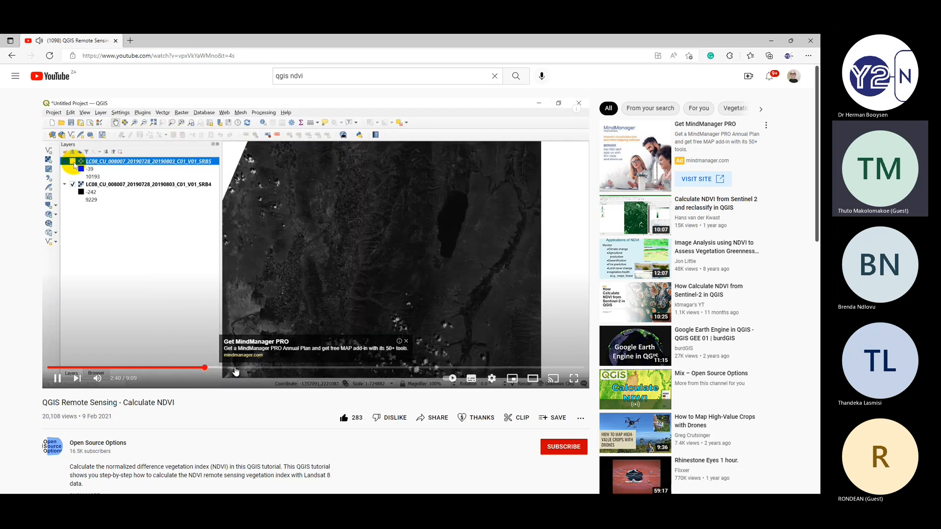
left_click(236, 368)
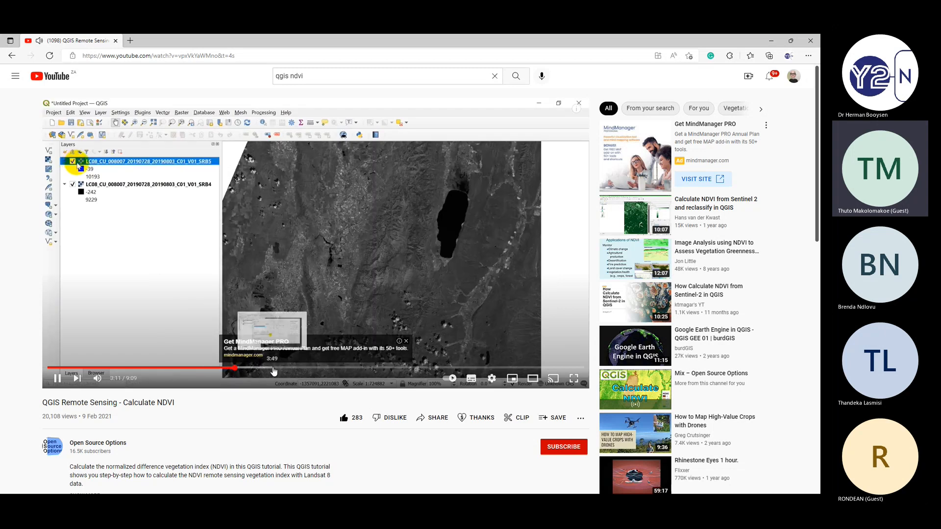
left_click(273, 368)
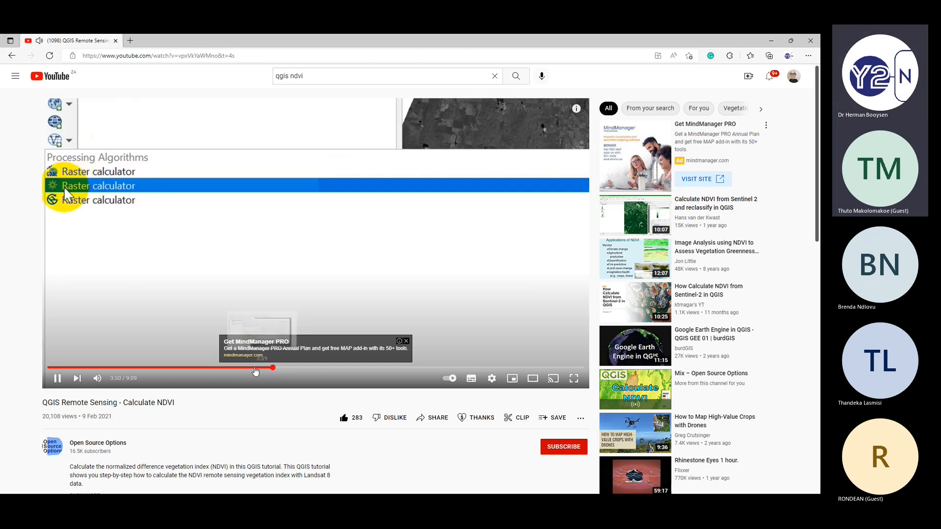
left_click(245, 368)
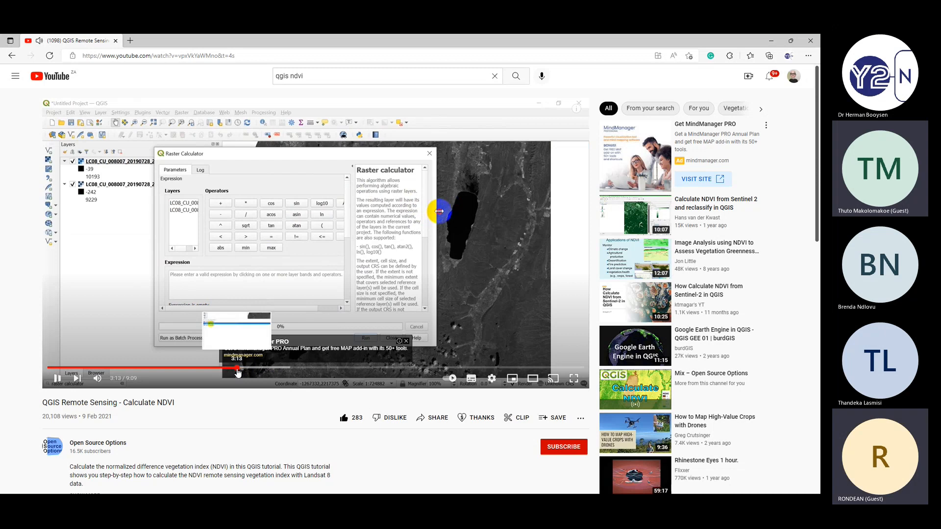
left_click(228, 367)
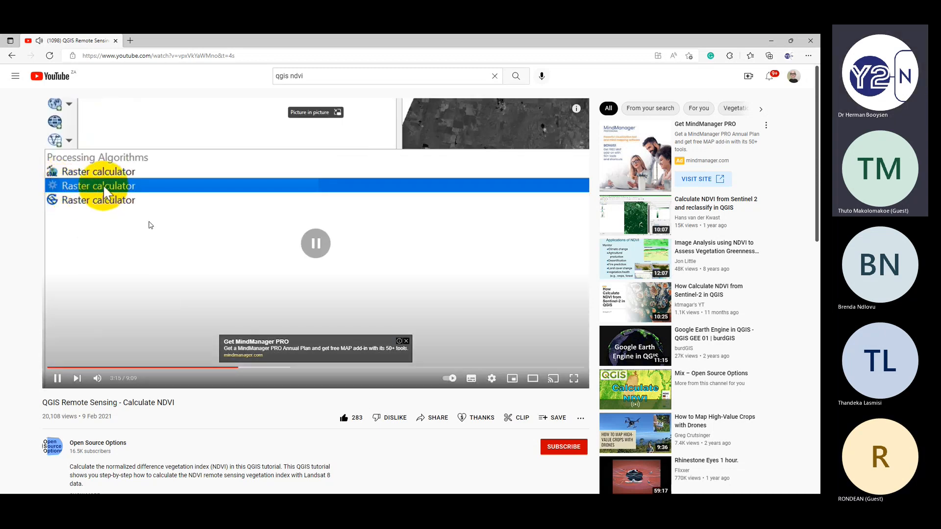
left_click(151, 225)
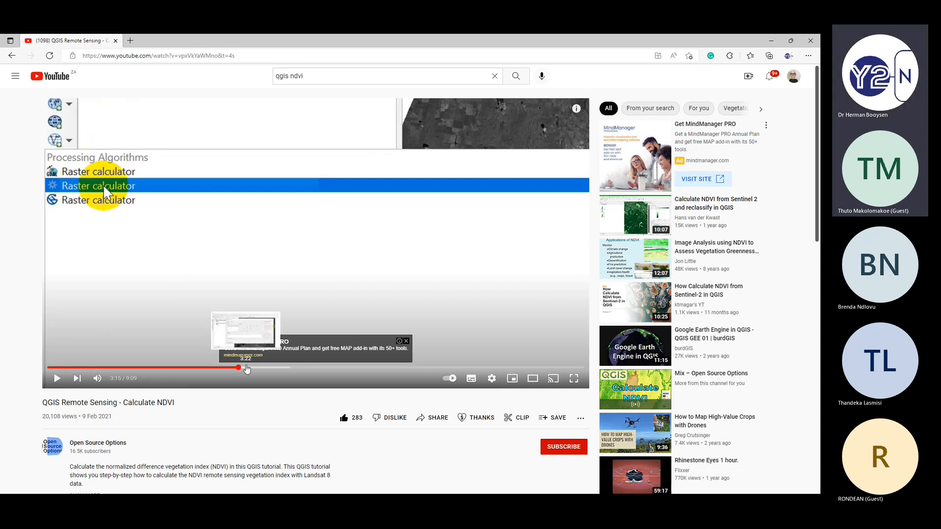
- Step through the Raster Calculator part of the tutorial, viewing the NDVI expression, output settings and file saving
left_click(245, 368)
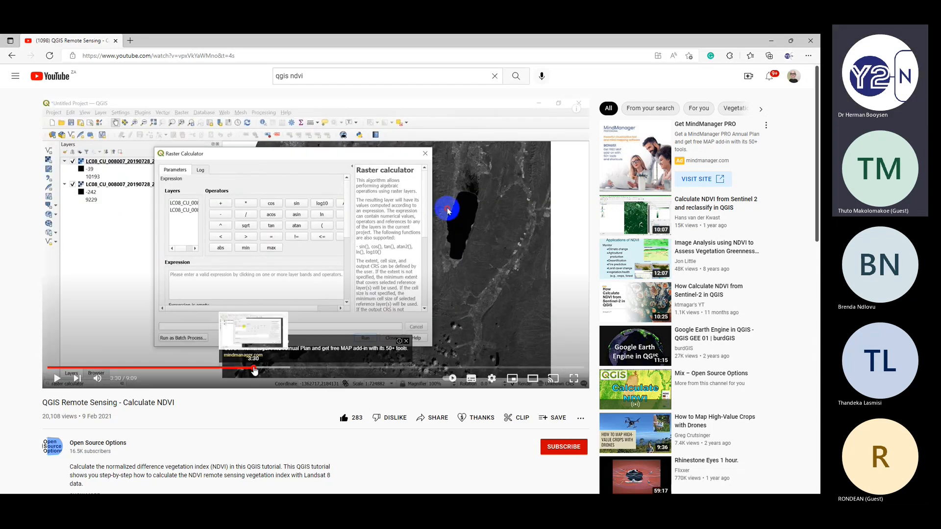
left_click(253, 367)
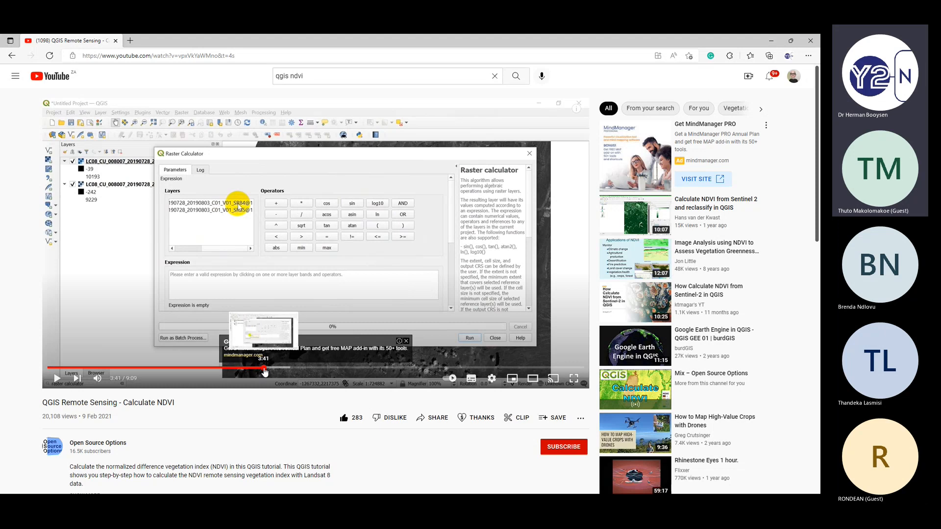
left_click(285, 369)
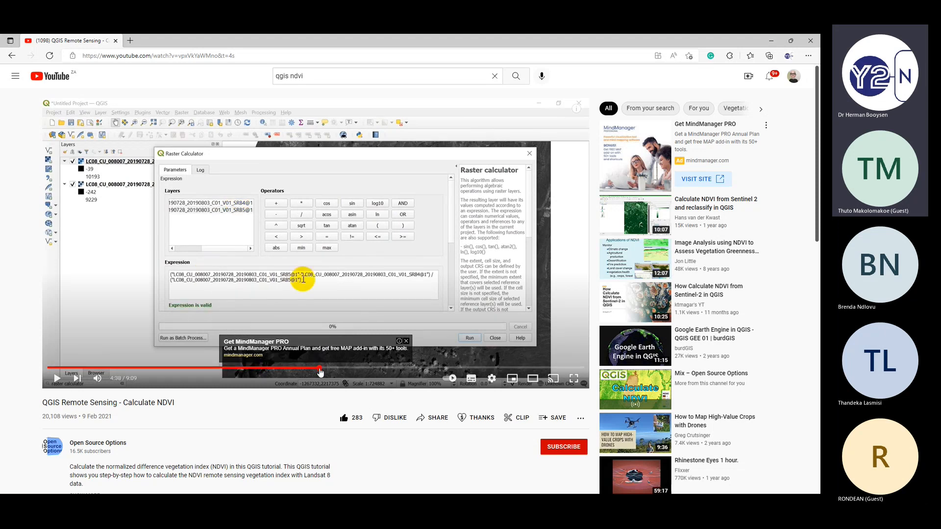
left_click(320, 368)
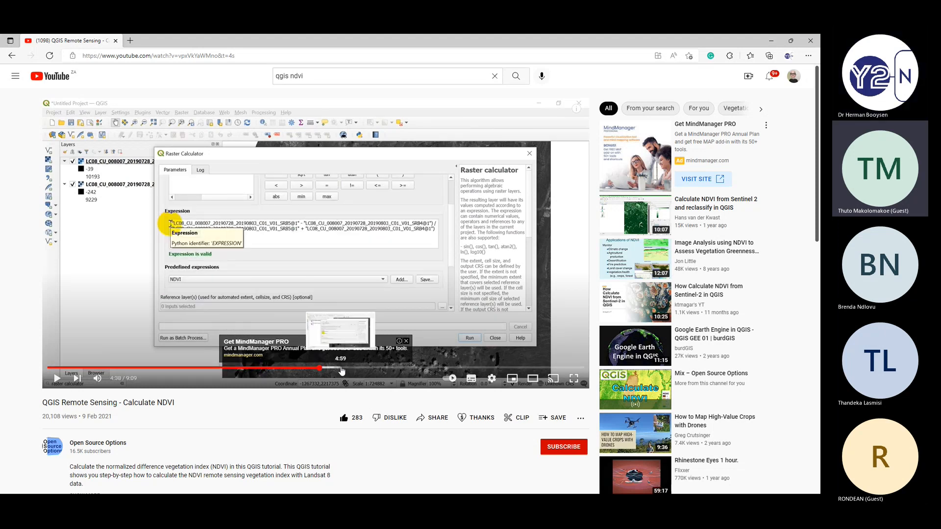
left_click(341, 368)
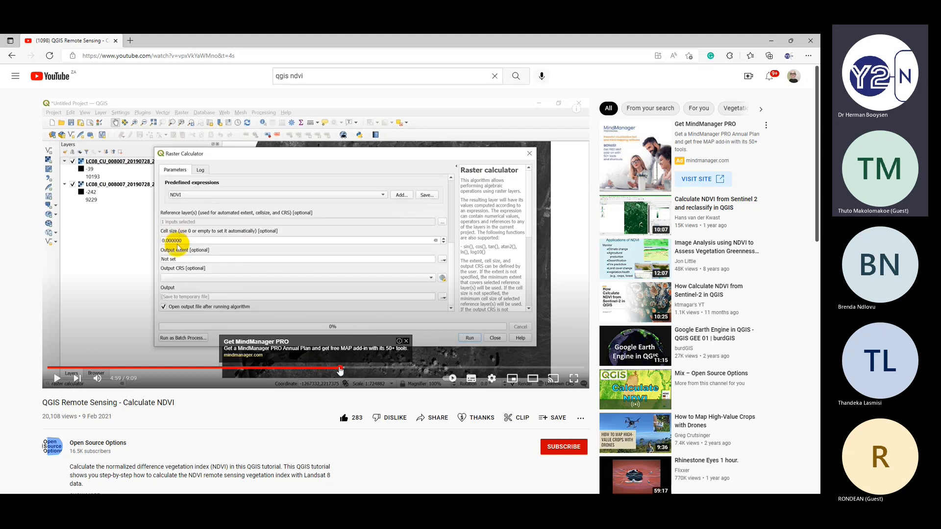
left_click(373, 368)
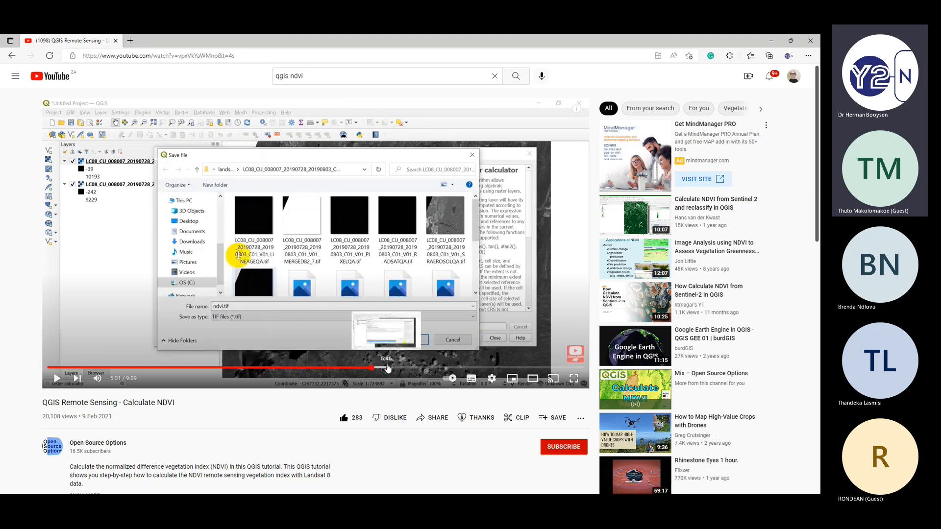
- Skim the rest of the tutorial, viewing the ndvi layer's pseudocolor symbology, the styled map and the discrete class values
left_click(427, 369)
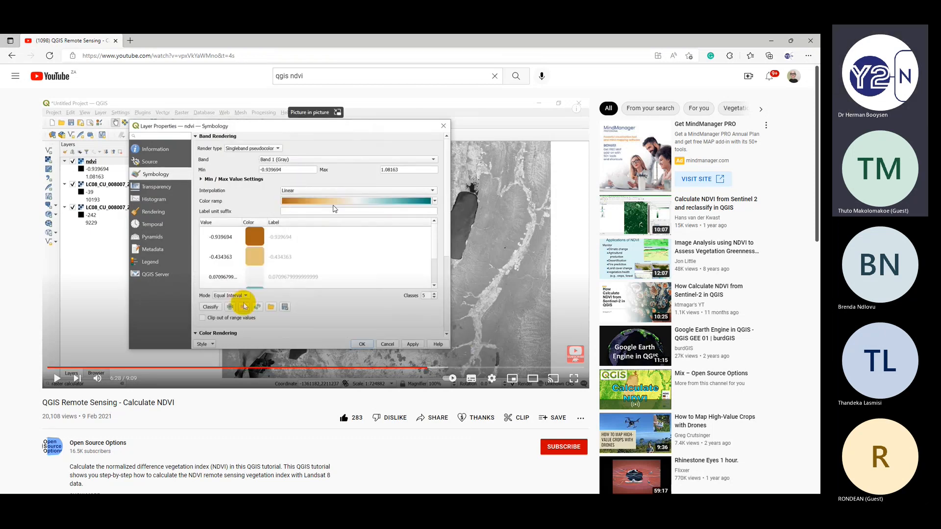
left_click(453, 368)
left_click(472, 368)
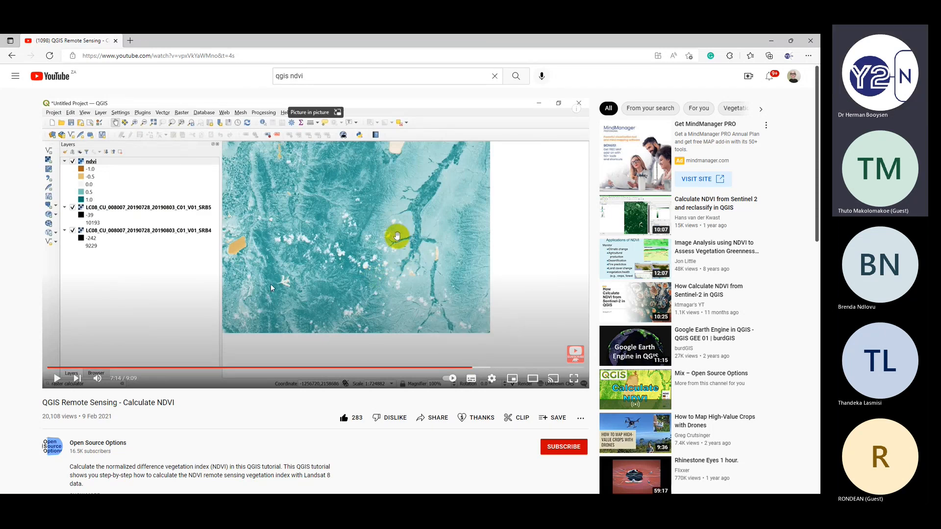
left_click(524, 368)
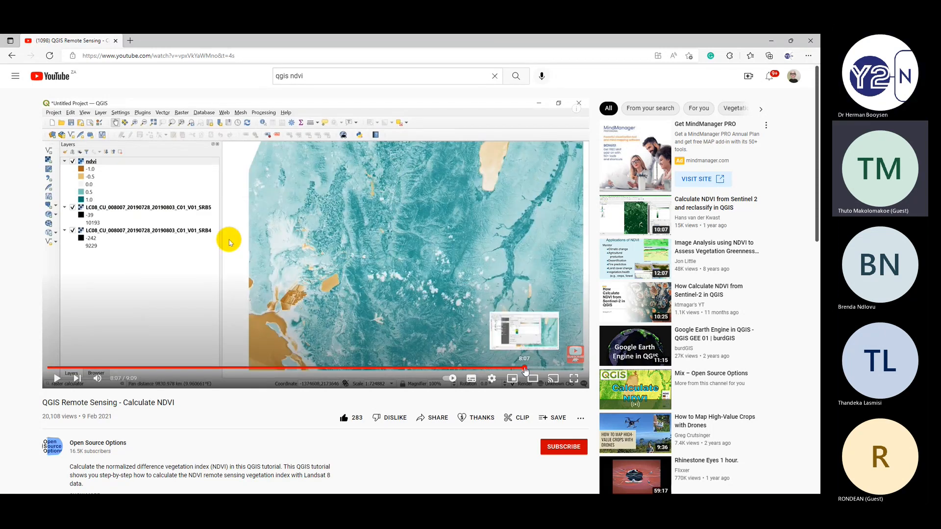
left_click(544, 368)
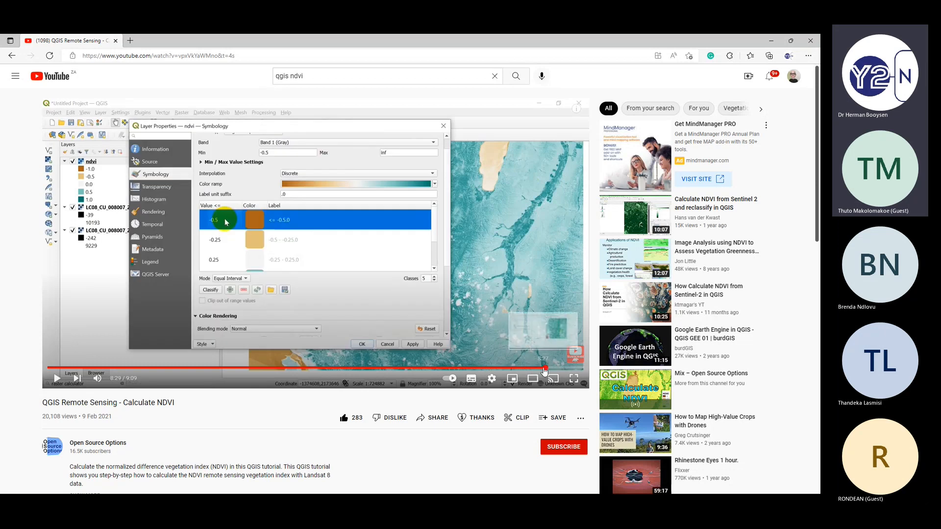
- Return to the video search results and search YouTube for "qgis add images"
left_click(12, 56)
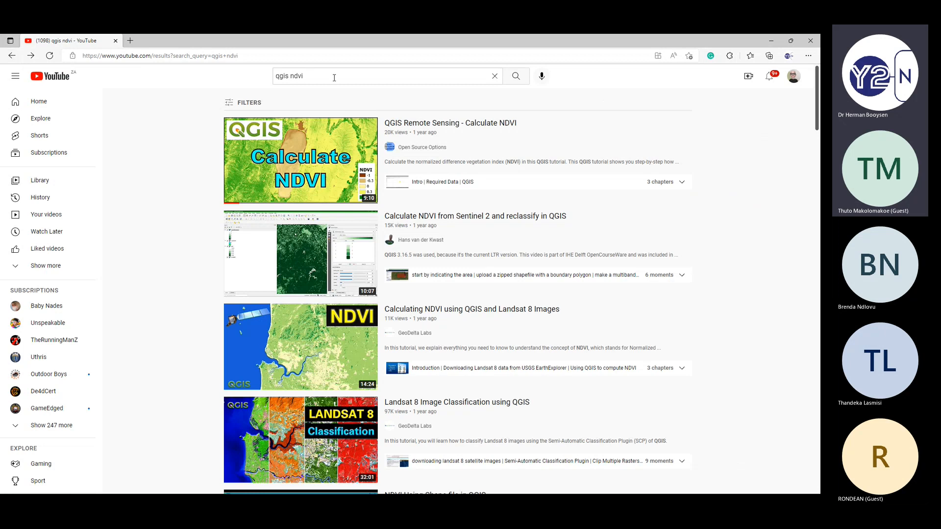
double_click(291, 76)
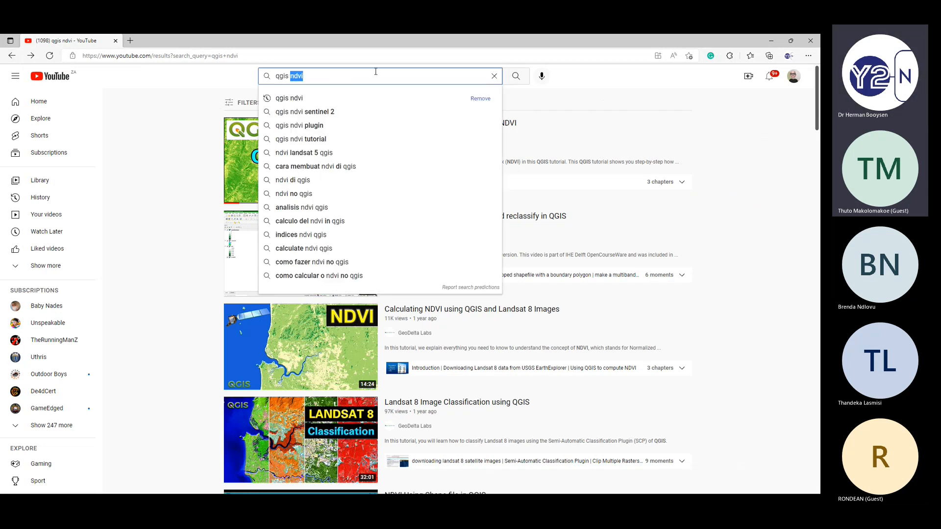
type("a")
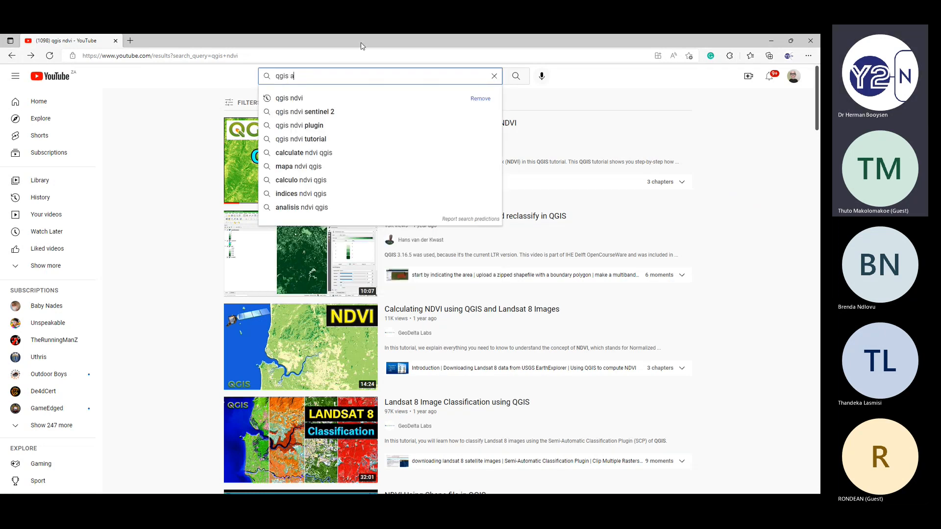
type("dd lm")
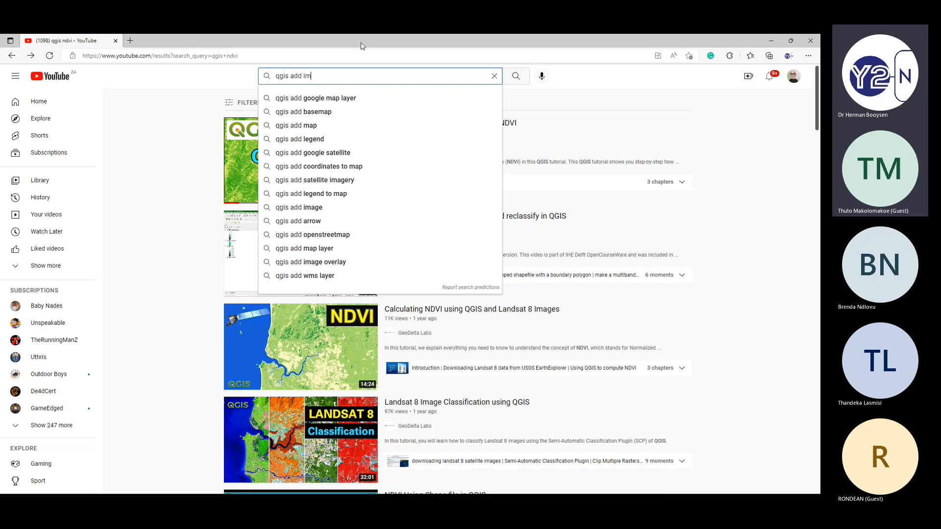
type("ages")
key("Return")
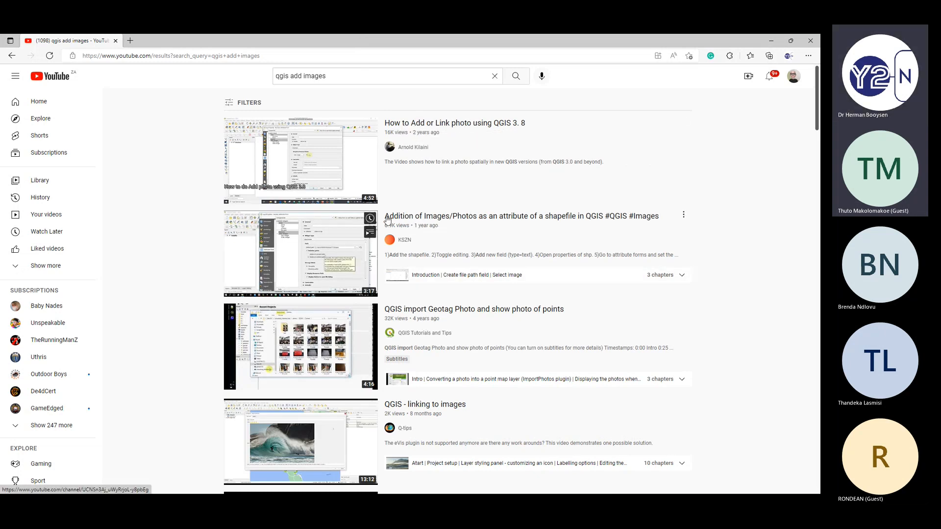
- Search YouTube for "qgis add raster" and browse the tutorials found
double_click(315, 77)
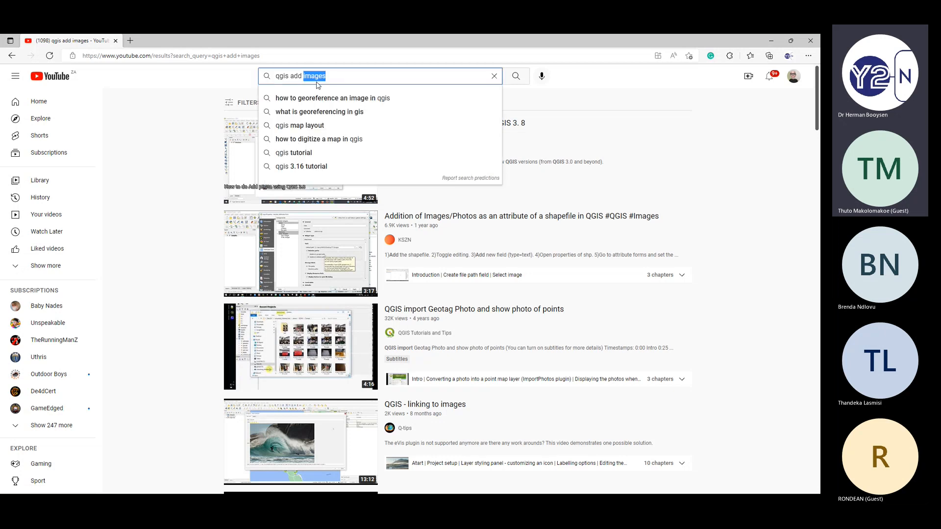
type("raster")
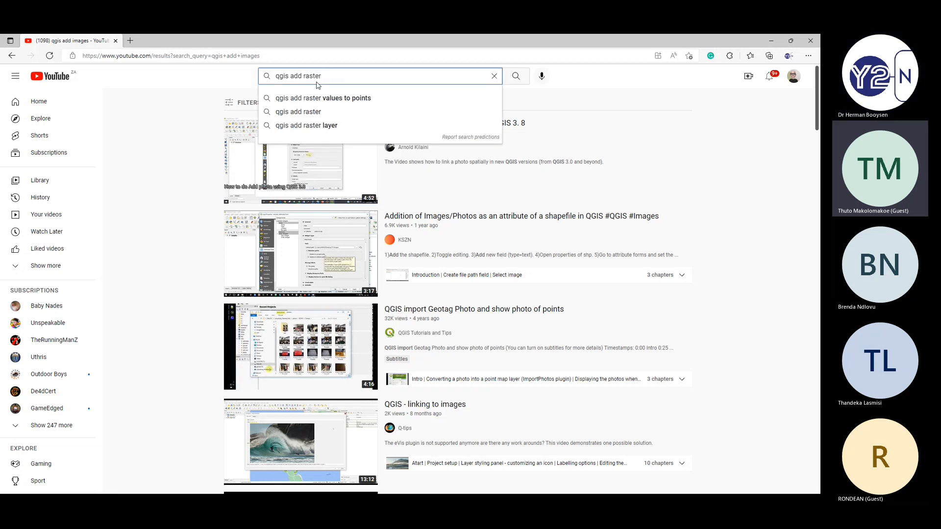
key("Return")
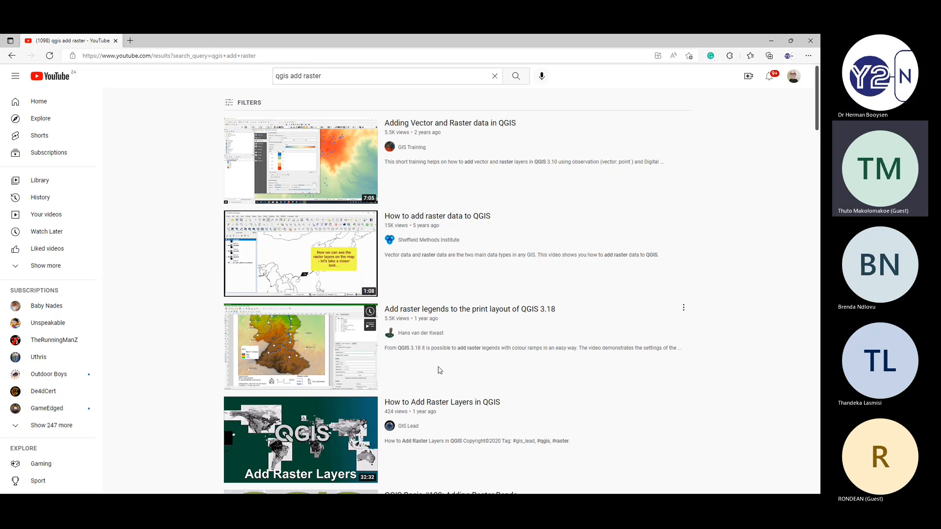
scroll(469, 403, "down", 3)
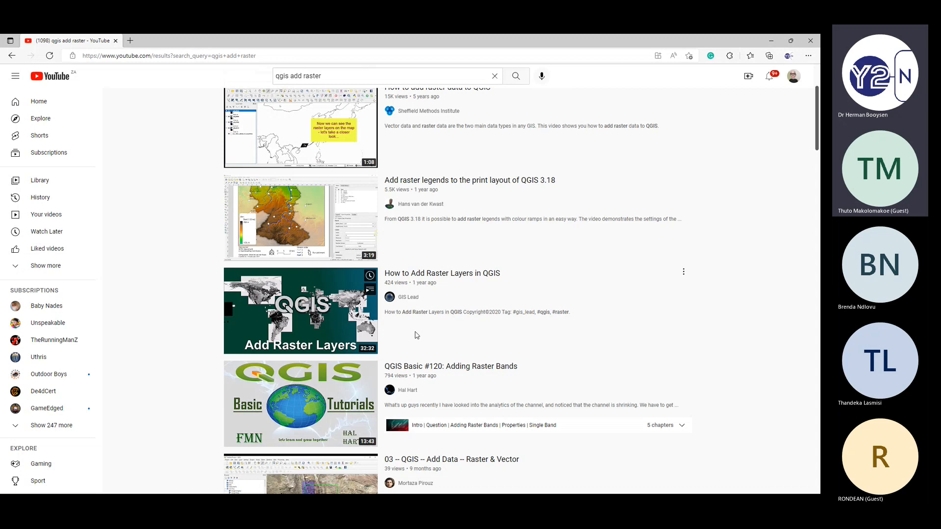
- Switch to Draft_Notes_RemoteSensing.docx in Word and review the NDVI notes and the Assignments and Exercises section
key("alt+Tab")
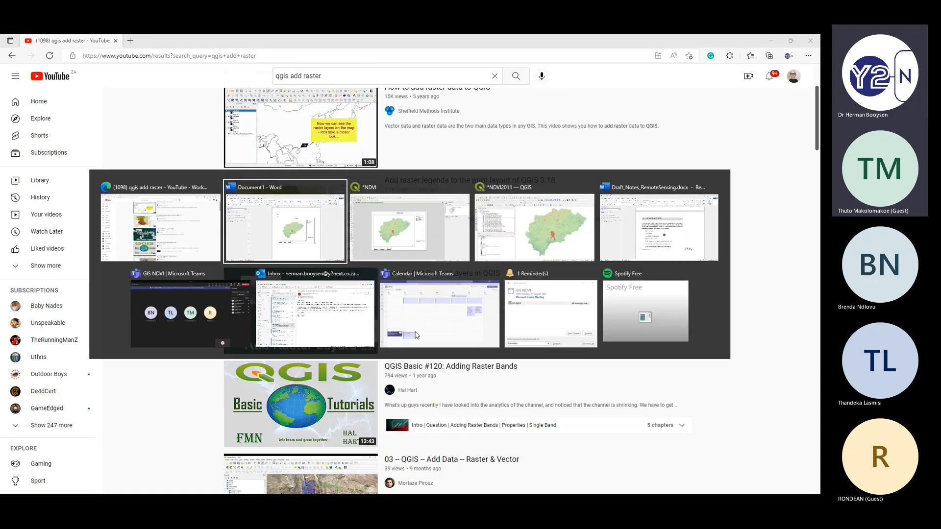
key("alt+Tab")
key("alt+Tab")
key("alt+Tab")
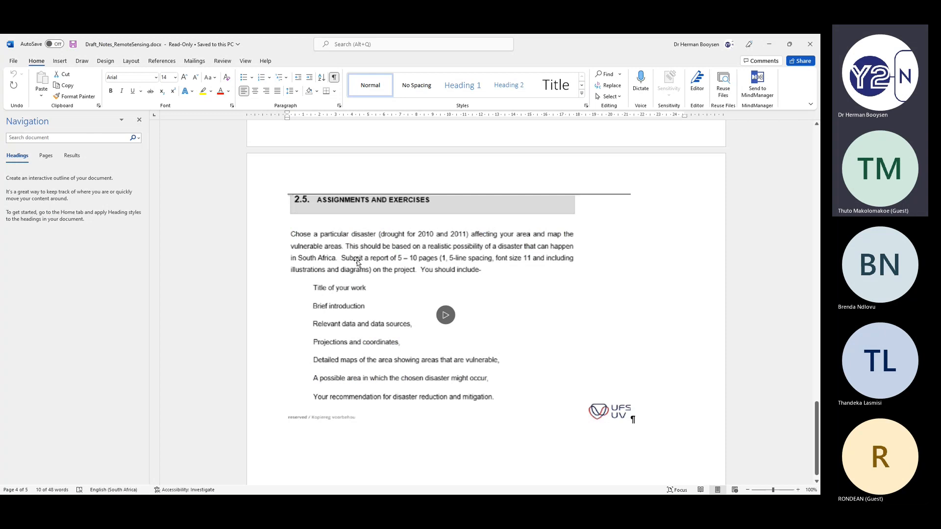
scroll(397, 261, "down", 8)
scroll(396, 261, "up", 1)
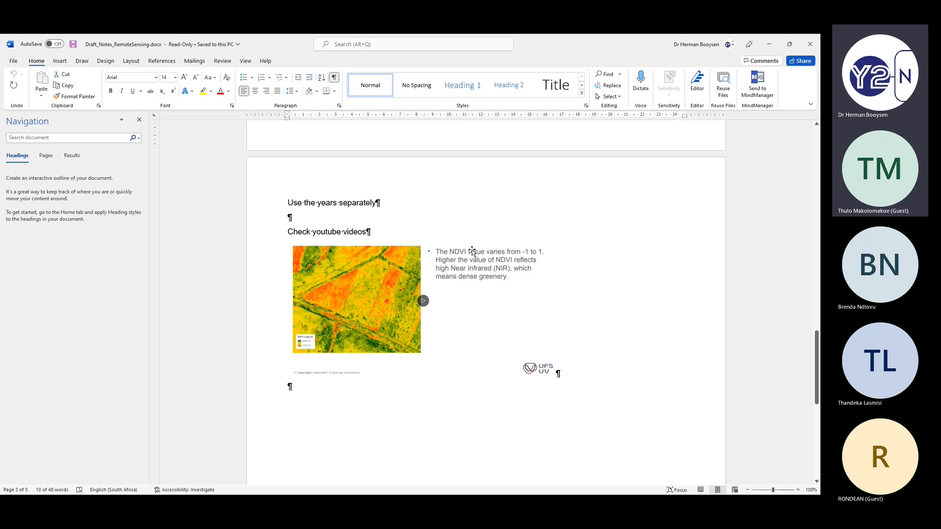
scroll(399, 251, "down", 1)
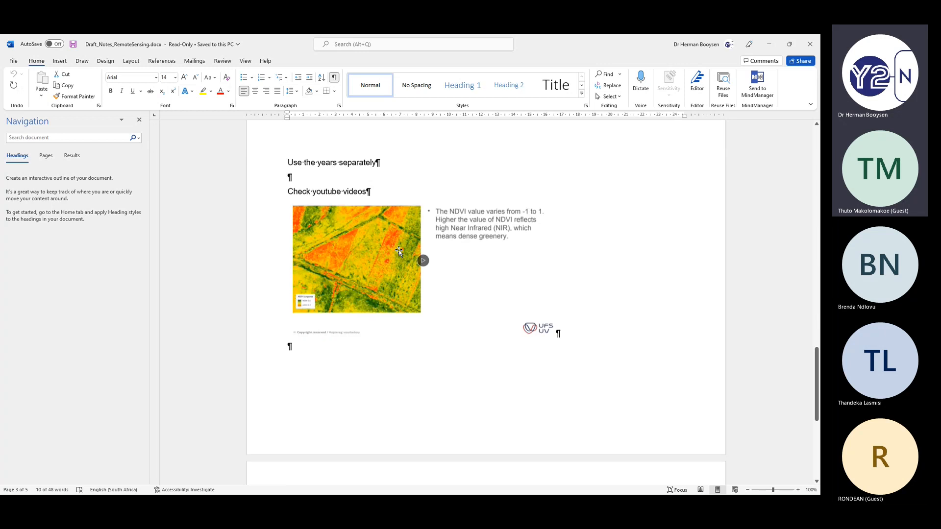
scroll(399, 251, "down", 8)
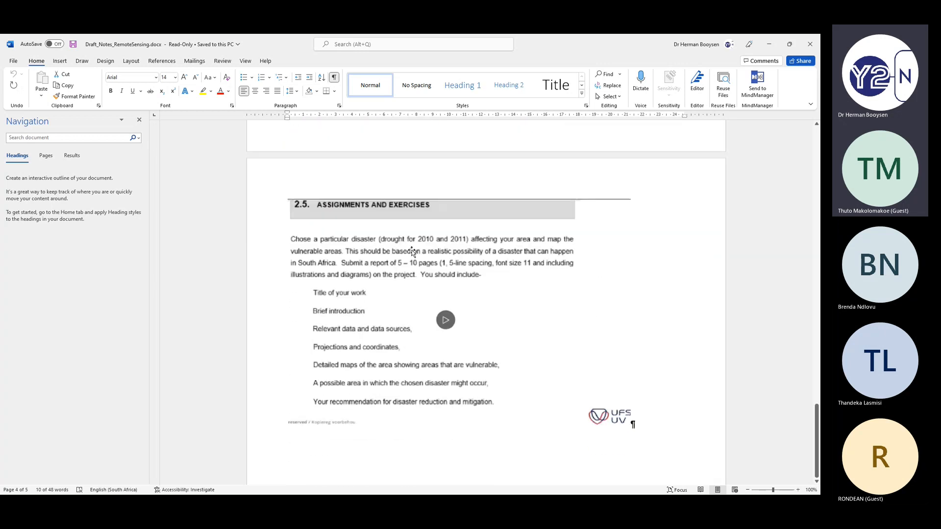
- Switch back to YouTube in the browser and search for "qgis create layout"
key("alt+Tab")
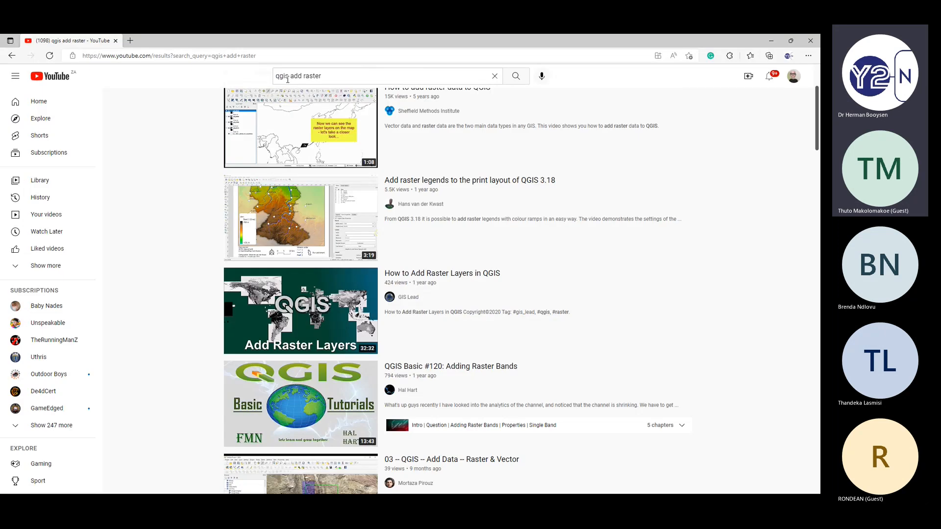
left_click(291, 77)
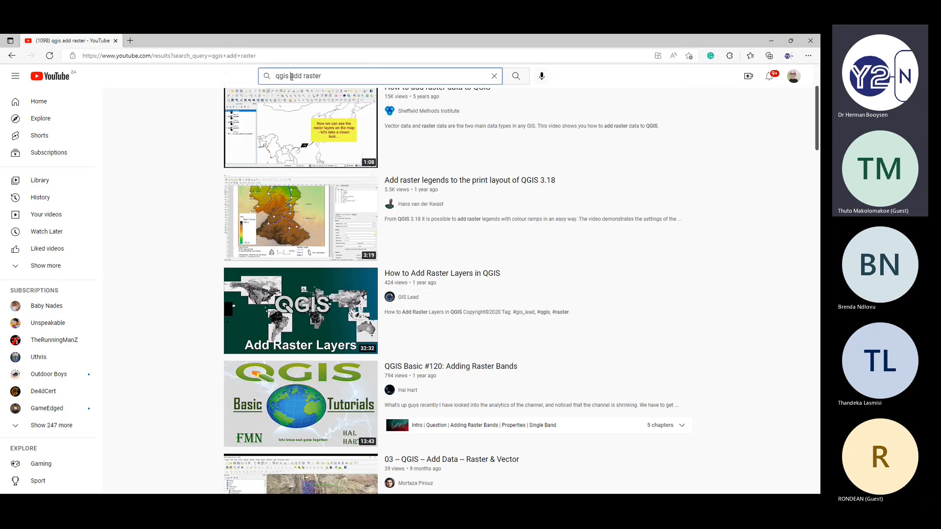
left_click_drag(292, 76, 373, 78)
type("cr")
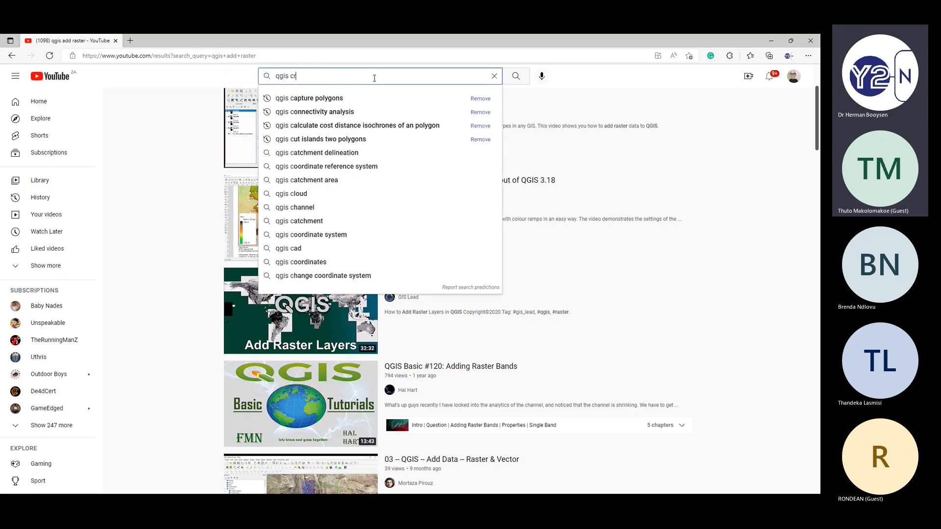
type("eate lay")
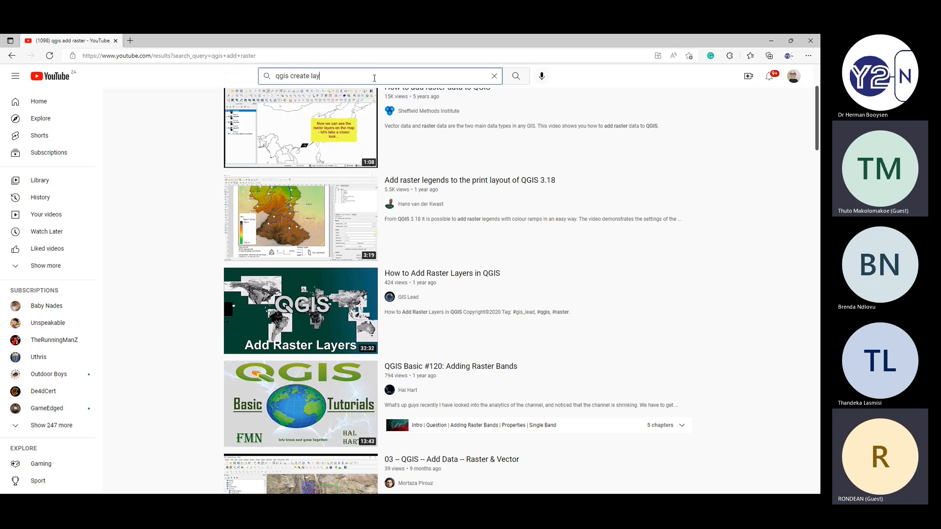
type("out")
key("Return")
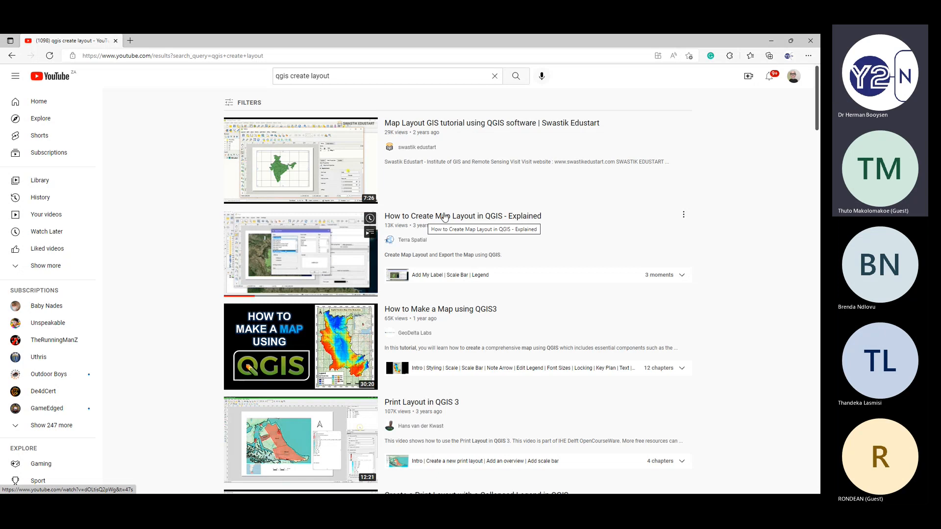
- Open the video "How to Create Map Layout in QGIS - Explained", close its overlay ad and pause playback
left_click(434, 265)
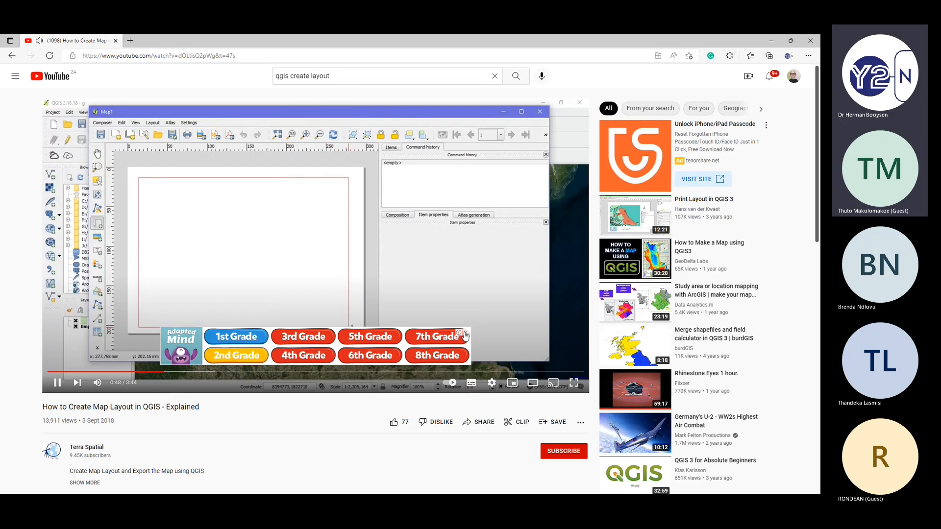
left_click(460, 333)
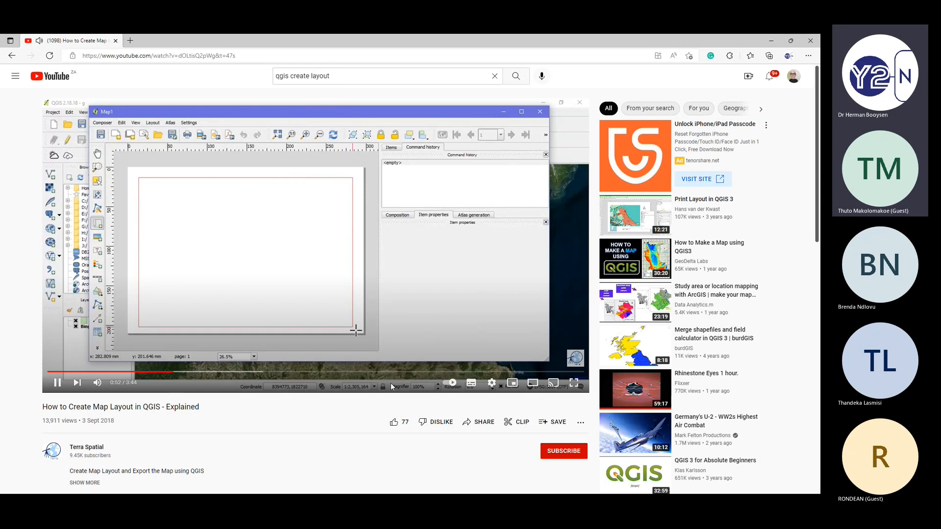
left_click(200, 229)
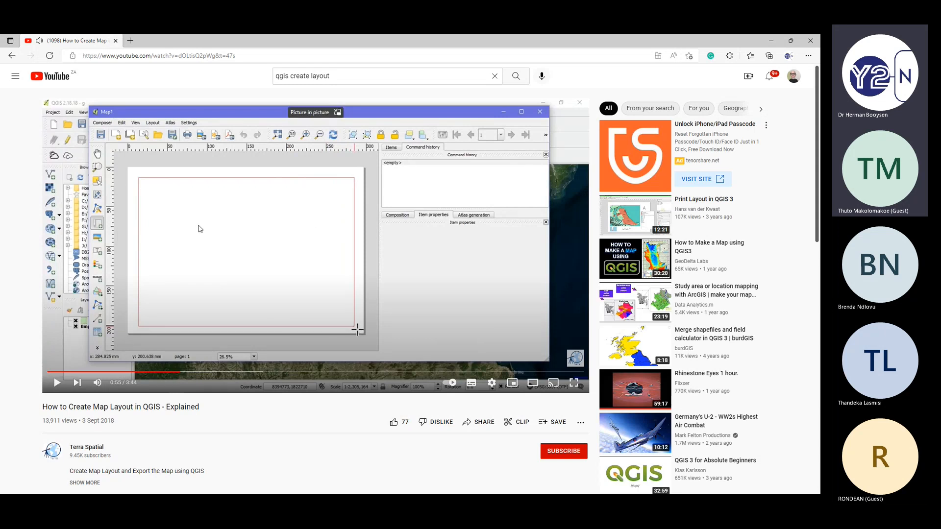
- Review the Assignments and Exercises page in Word again and switch to the GIS NDVI meeting in Microsoft Teams
key("alt+Tab")
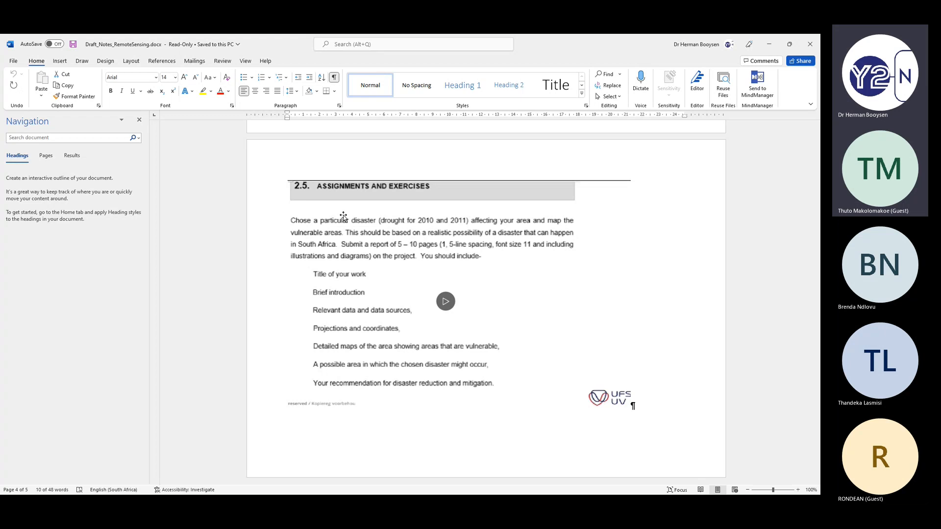
key("alt+Tab")
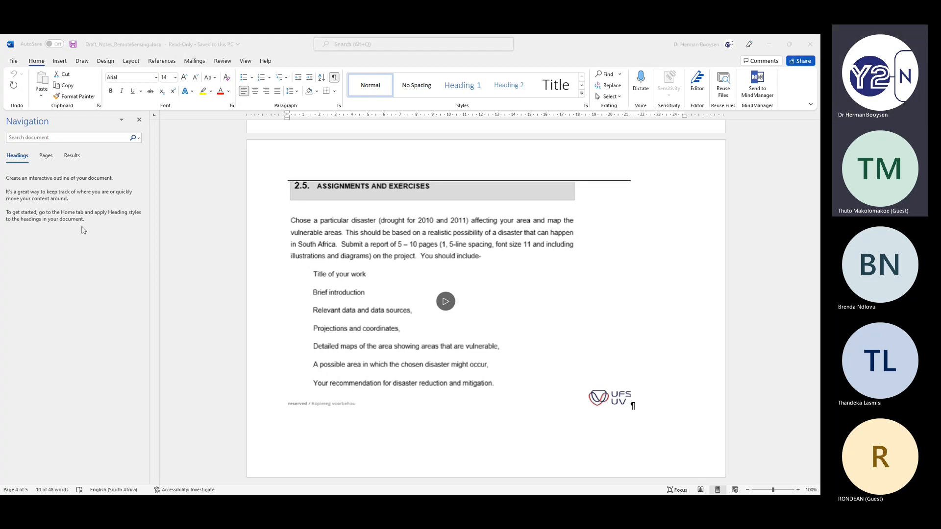
key("alt+Tab")
key("alt+Tab")
key("alt+Tab")
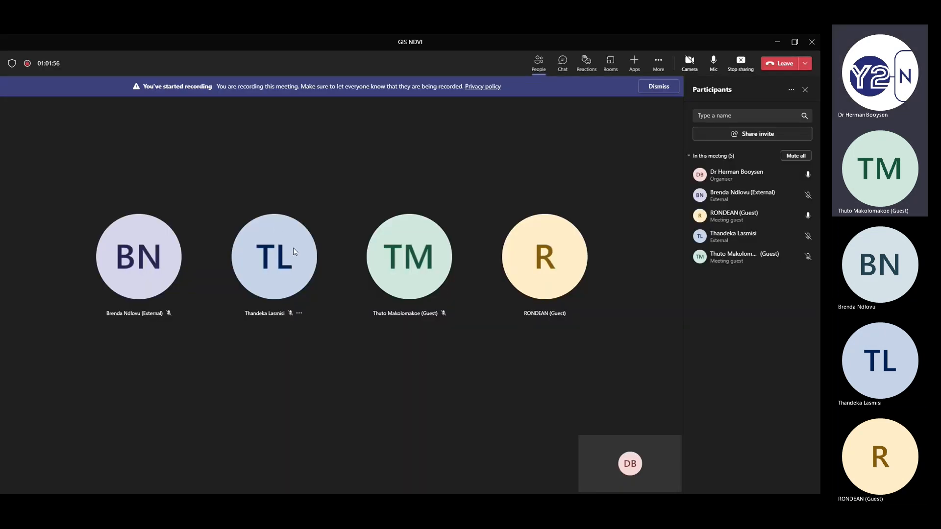
mouse_move(293, 249)
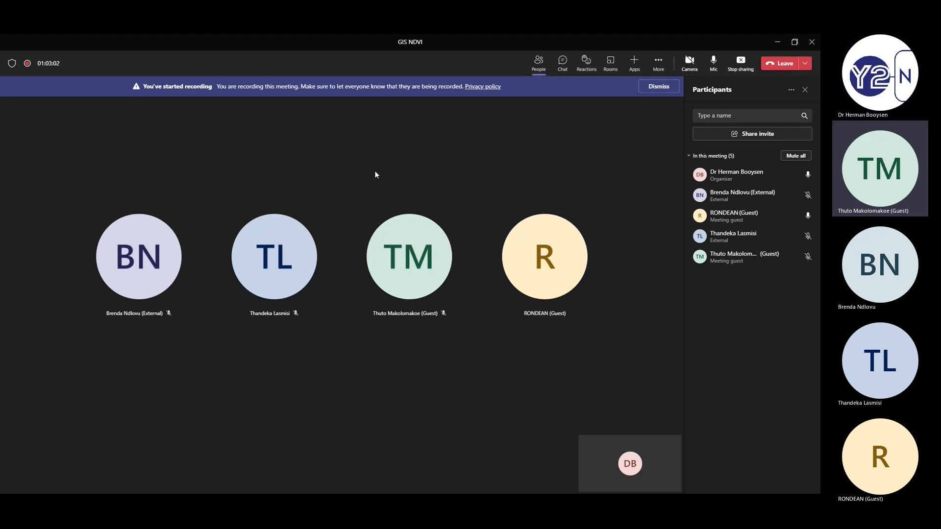
key("alt+Tab")
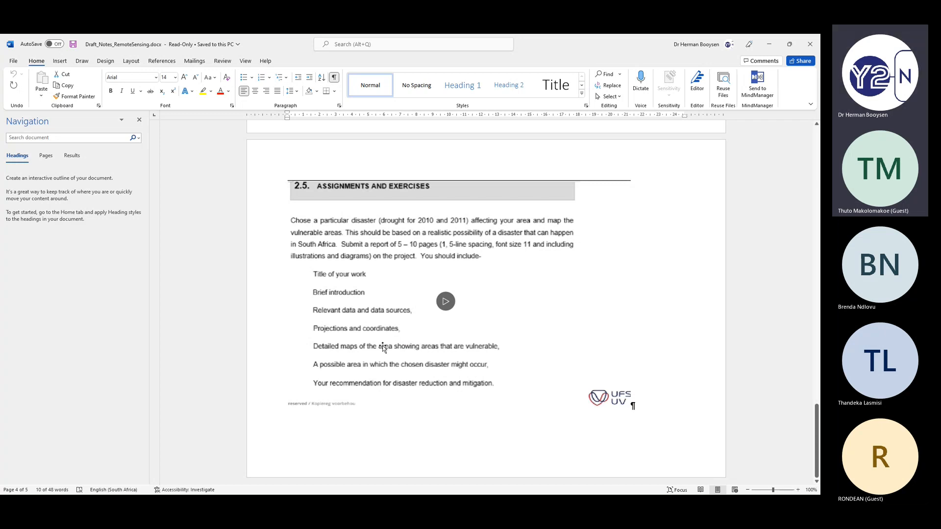
key("alt+Tab")
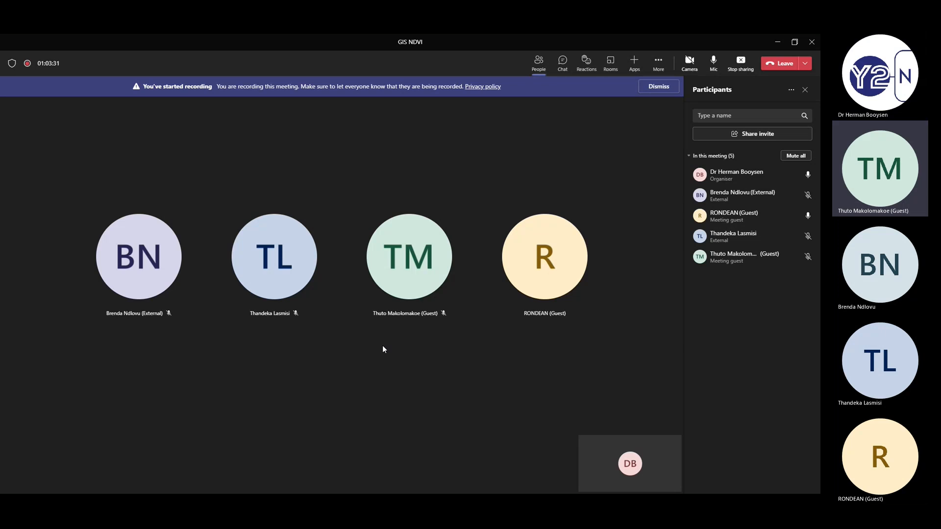
- Dismiss the meeting's recording notice and show the additional meeting actions
left_click(658, 86)
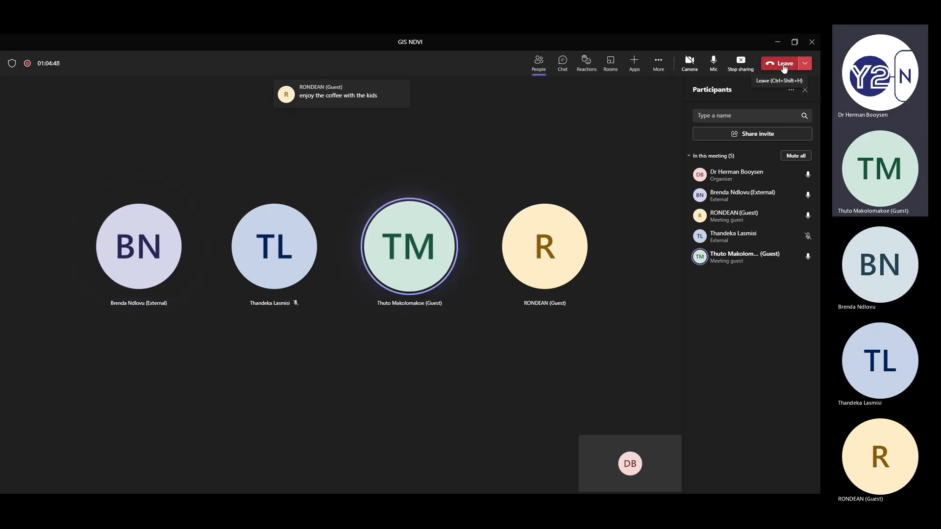
left_click(658, 64)
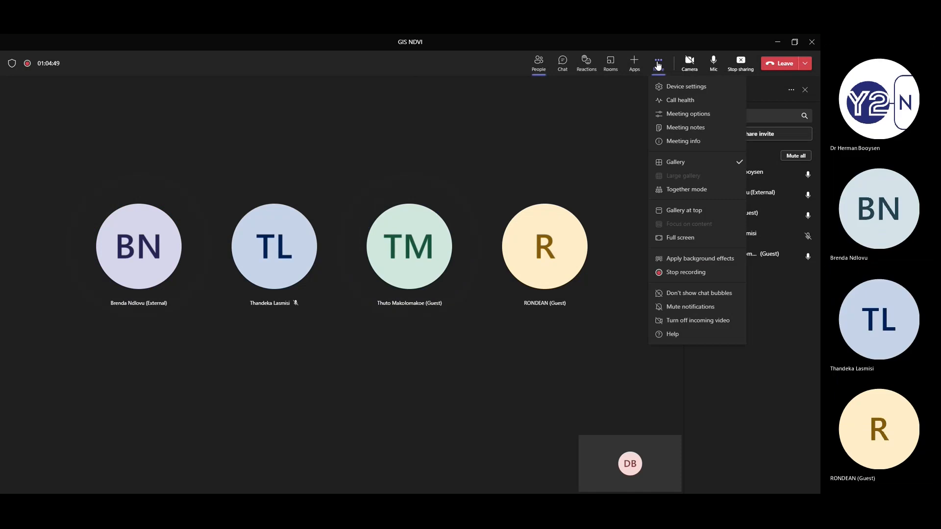